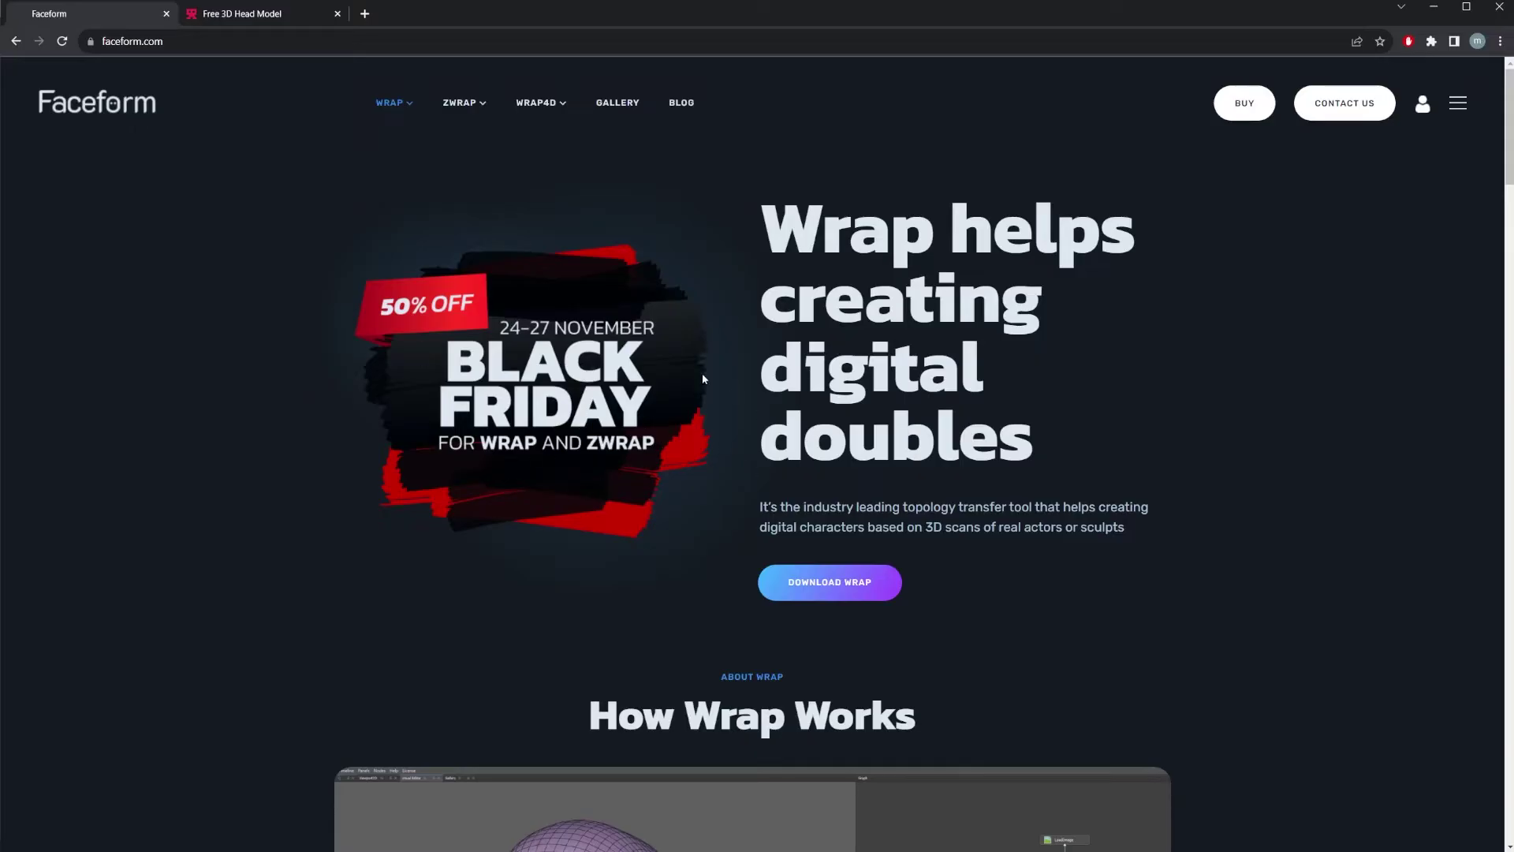
- Look over the Wrap overview page, from its introduction to the How Wrap Works and use case sections
{"action": "scroll", "coordinate": [560, 426], "scroll_direction": "down", "scroll_amount": 6}
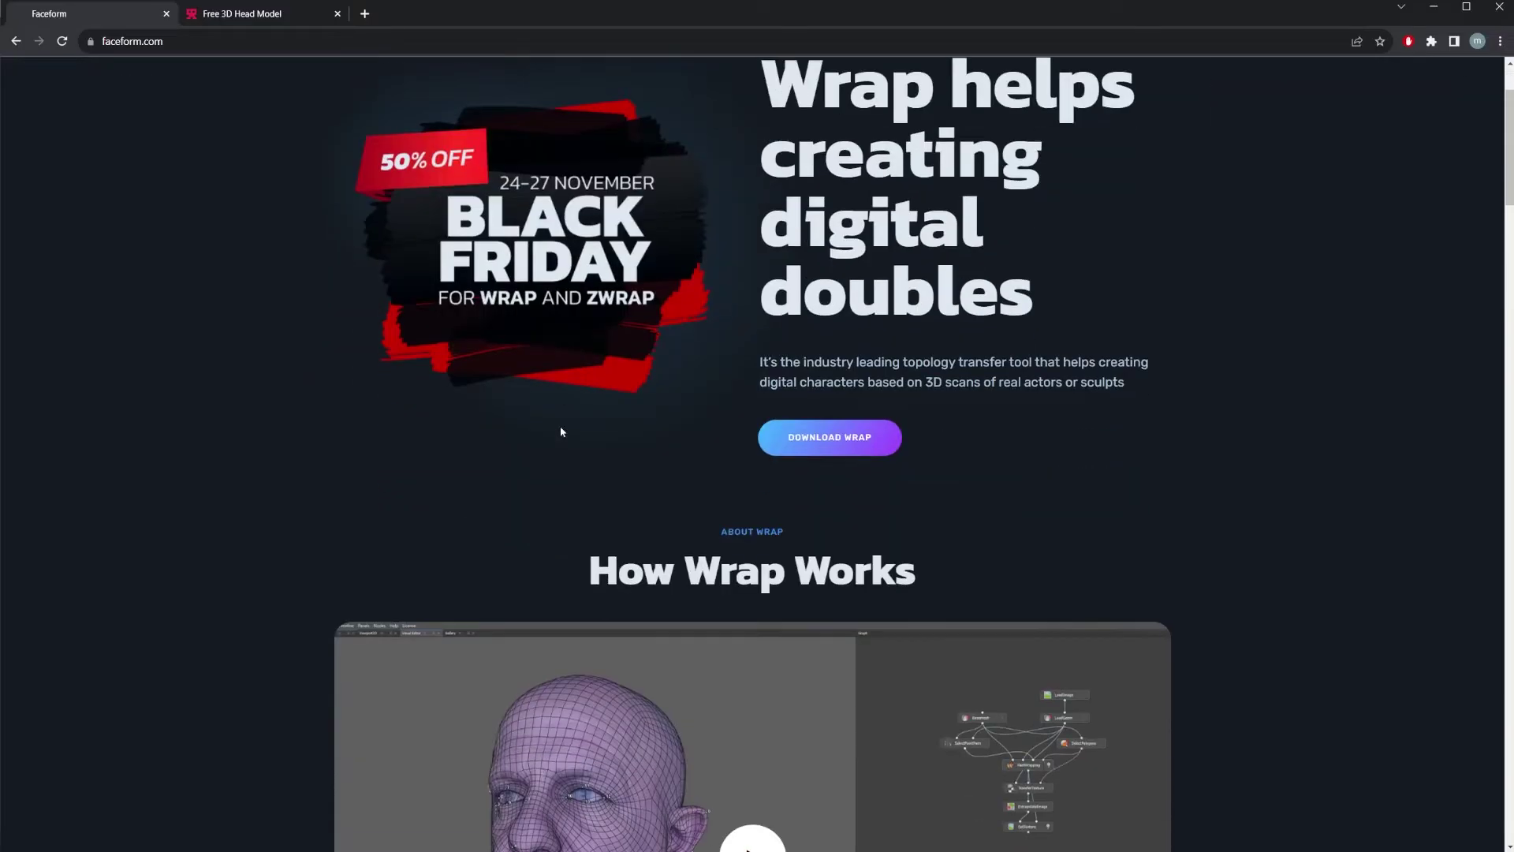
{"action": "scroll", "coordinate": [574, 442], "scroll_direction": "up", "scroll_amount": 4}
{"action": "scroll", "coordinate": [575, 446], "scroll_direction": "down", "scroll_amount": 3}
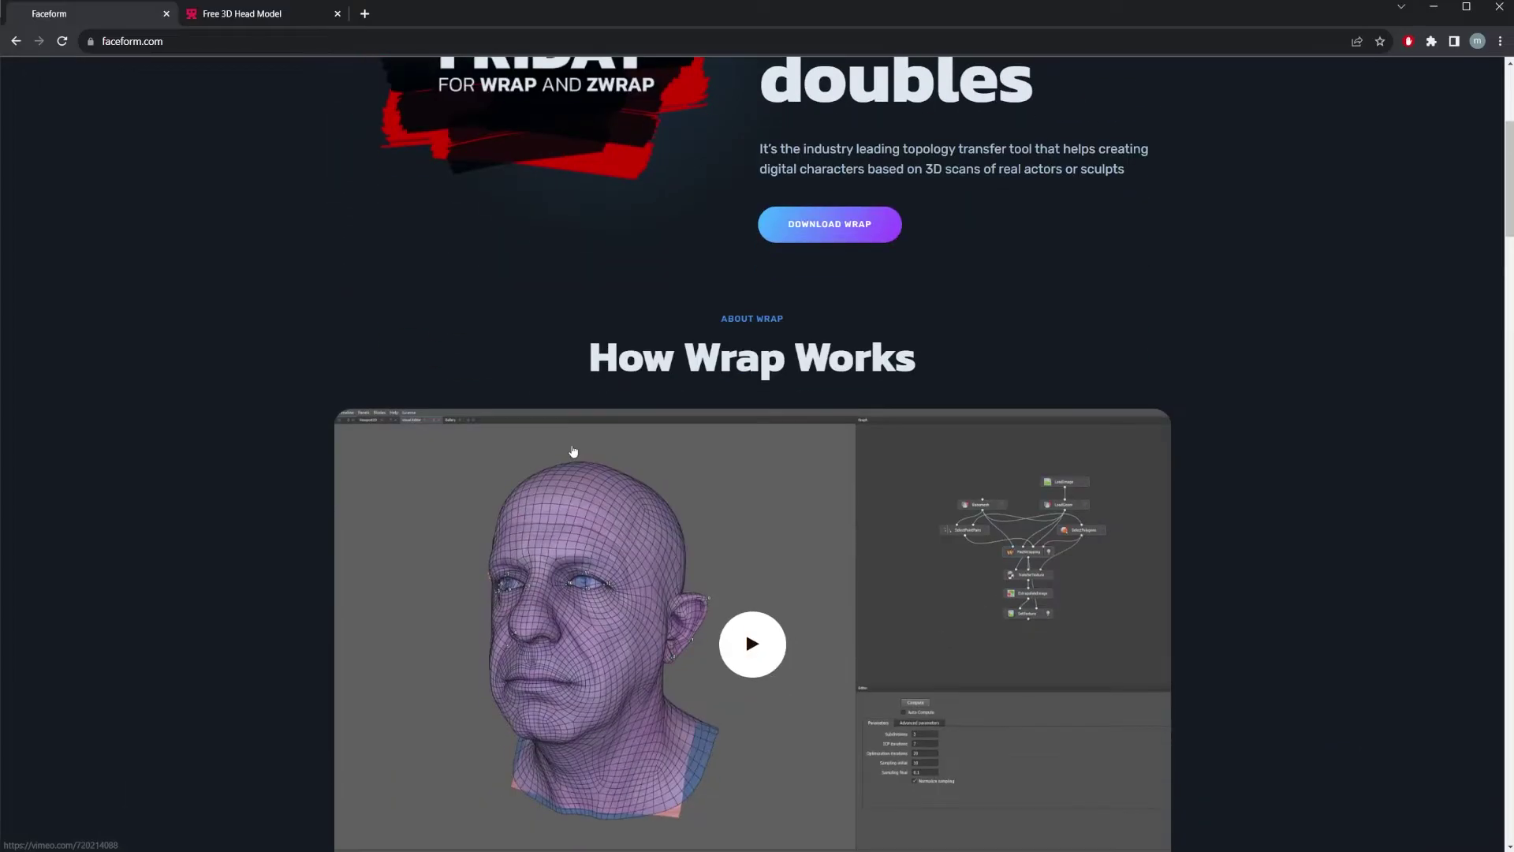
{"action": "scroll", "coordinate": [586, 524], "scroll_direction": "up", "scroll_amount": 5}
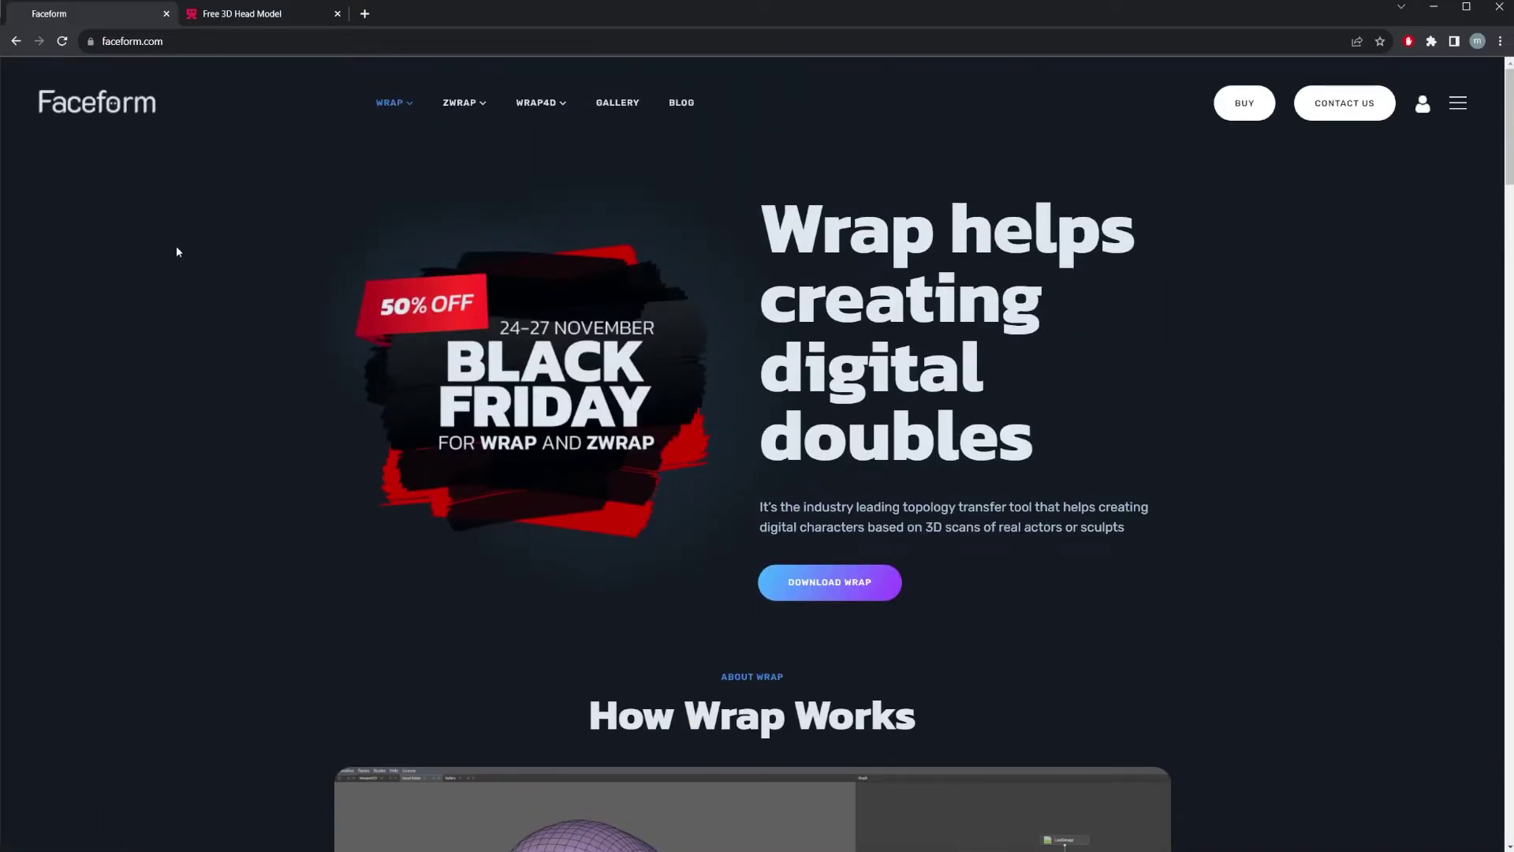
{"action": "scroll", "coordinate": [520, 418], "scroll_direction": "down", "scroll_amount": 8}
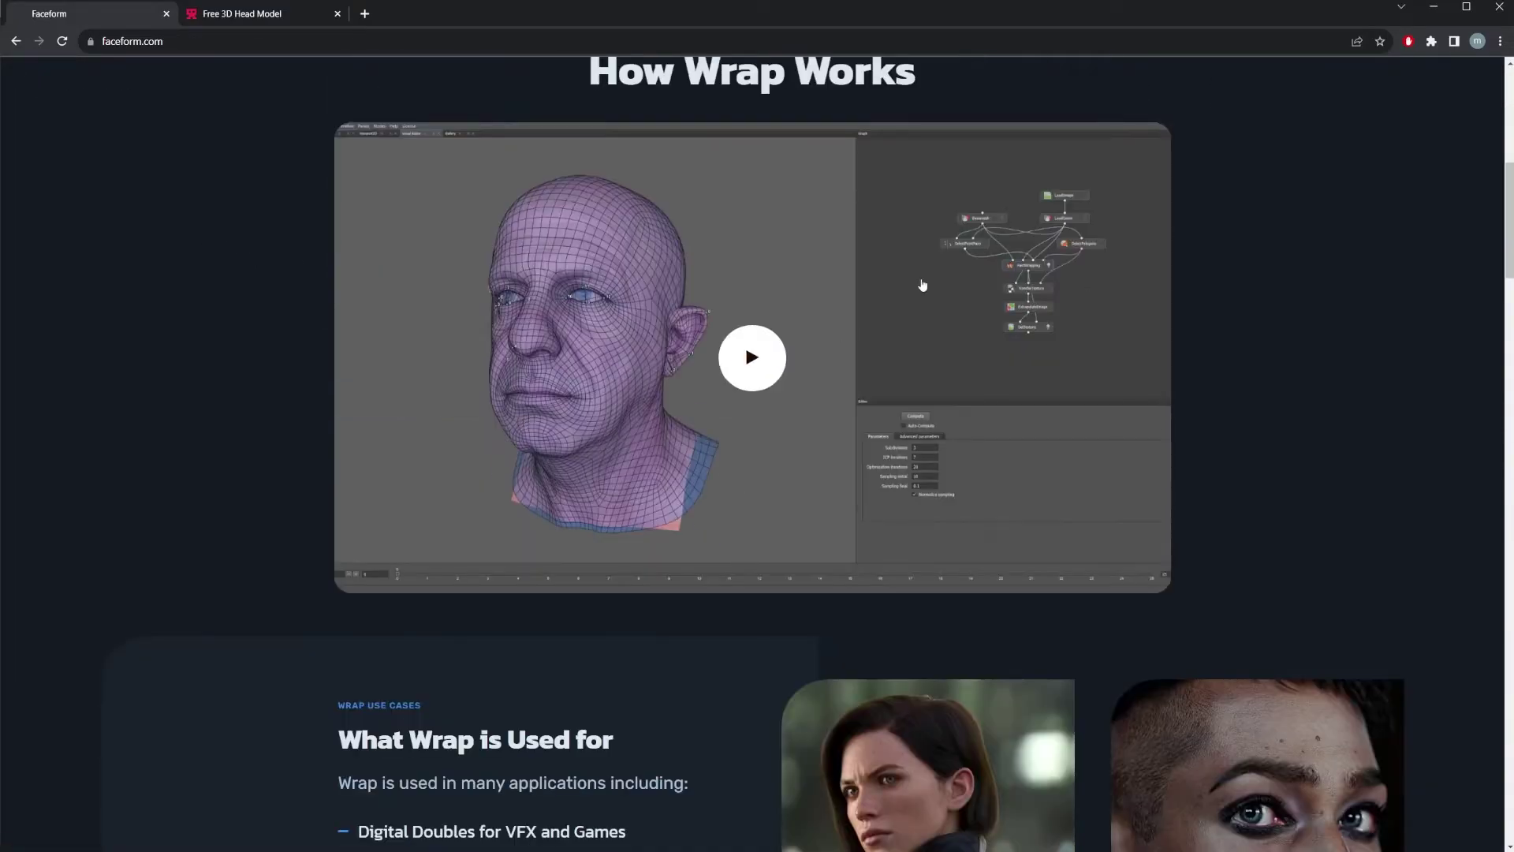
{"action": "scroll", "coordinate": [726, 355], "scroll_direction": "up", "scroll_amount": 8}
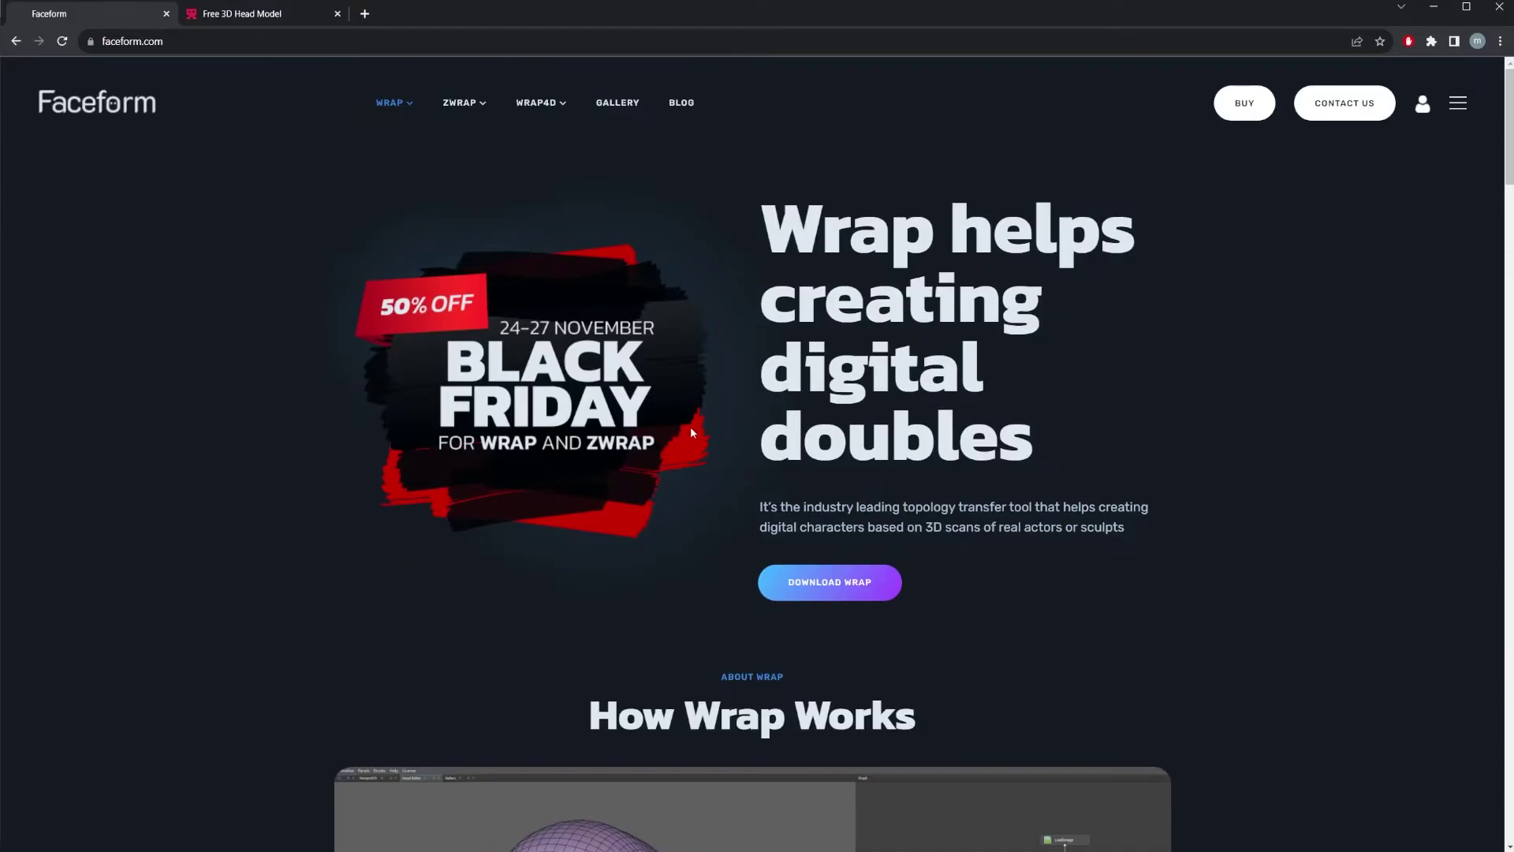
- Open the ZWrap overview page and review its introduction, What's new in ZWrap section and license types
{"action": "mouse_move", "coordinate": [461, 102]}
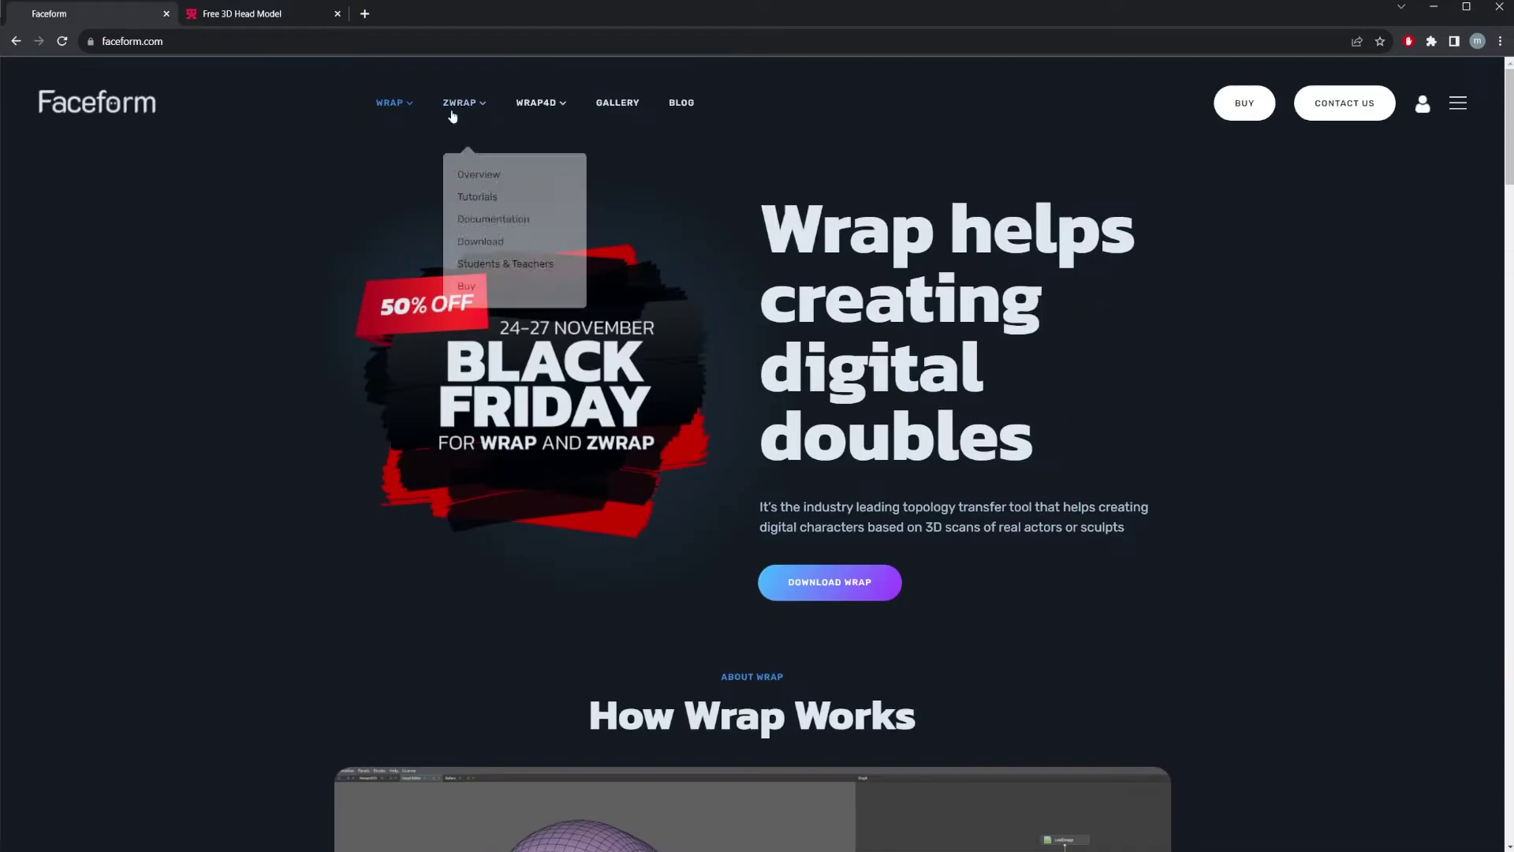
{"action": "left_click", "coordinate": [478, 172]}
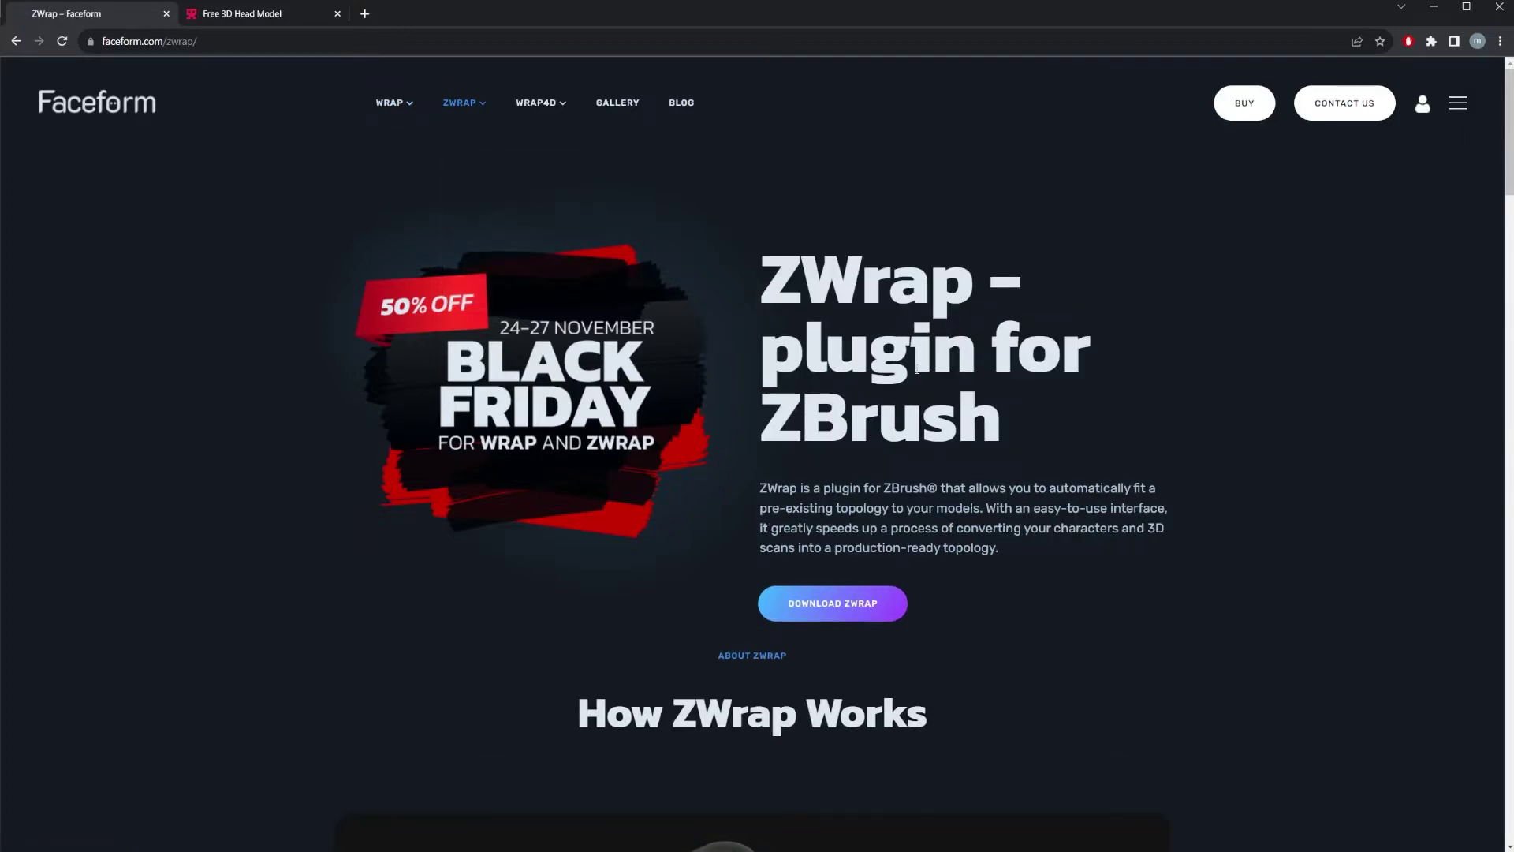
{"action": "scroll", "coordinate": [917, 371], "scroll_direction": "down", "scroll_amount": 8}
{"action": "scroll", "coordinate": [907, 377], "scroll_direction": "up", "scroll_amount": 4}
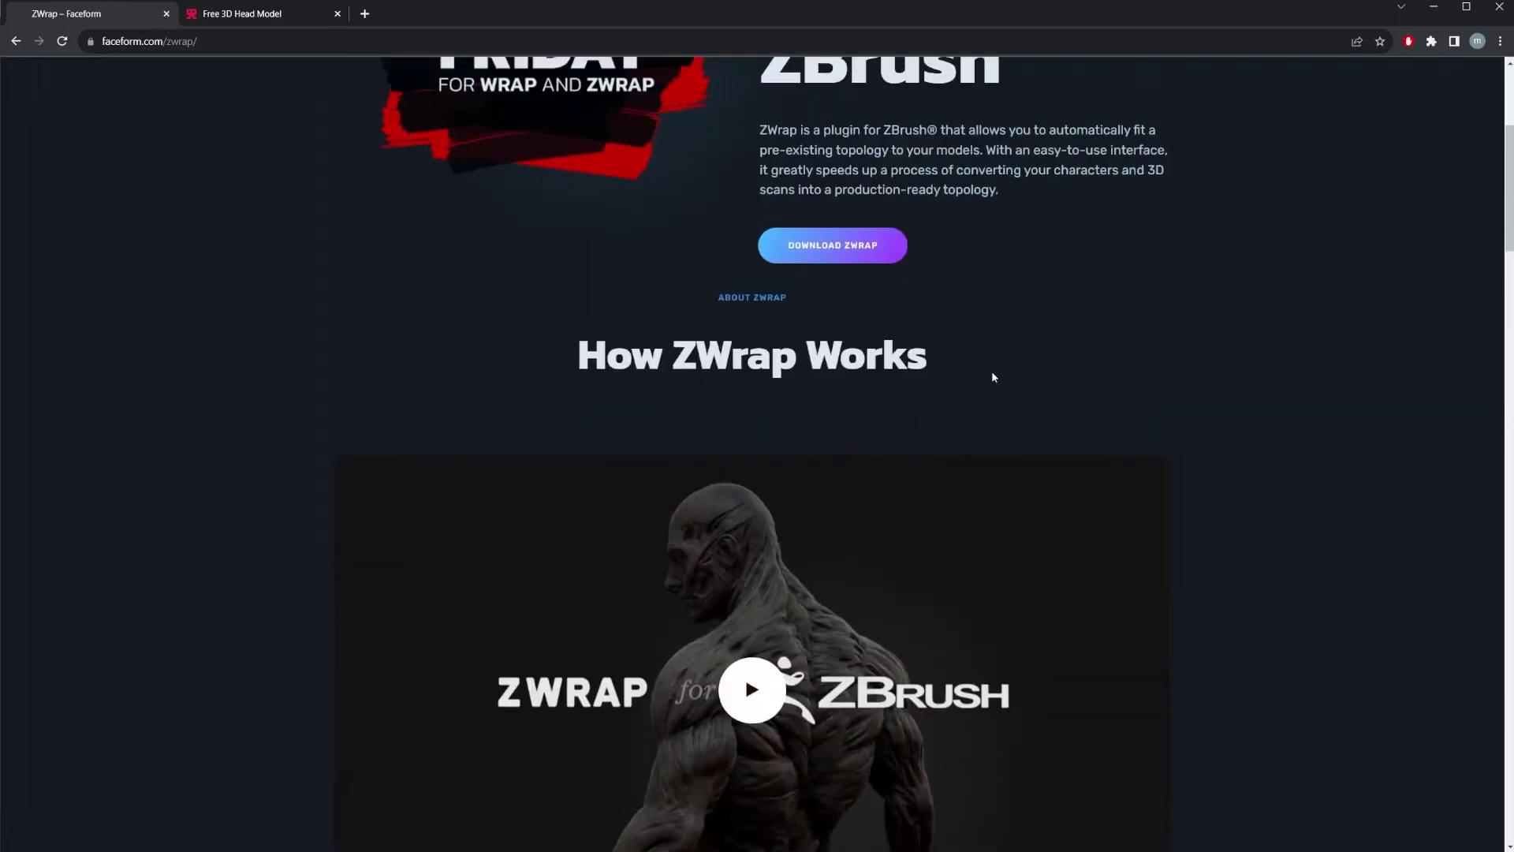
{"action": "scroll", "coordinate": [994, 377], "scroll_direction": "down", "scroll_amount": 7}
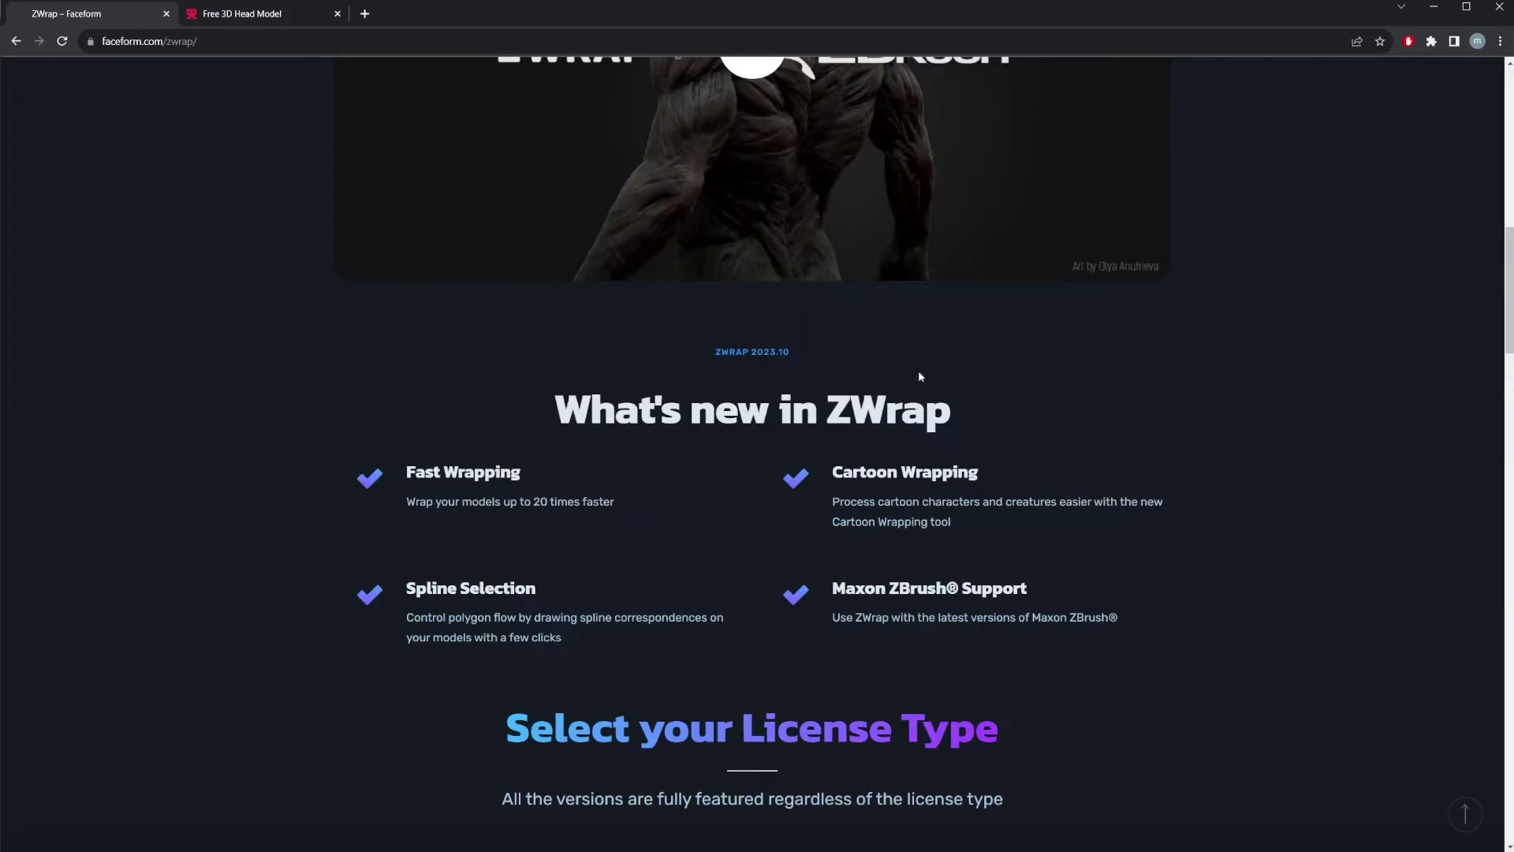
{"action": "scroll", "coordinate": [918, 371], "scroll_direction": "down", "scroll_amount": 4}
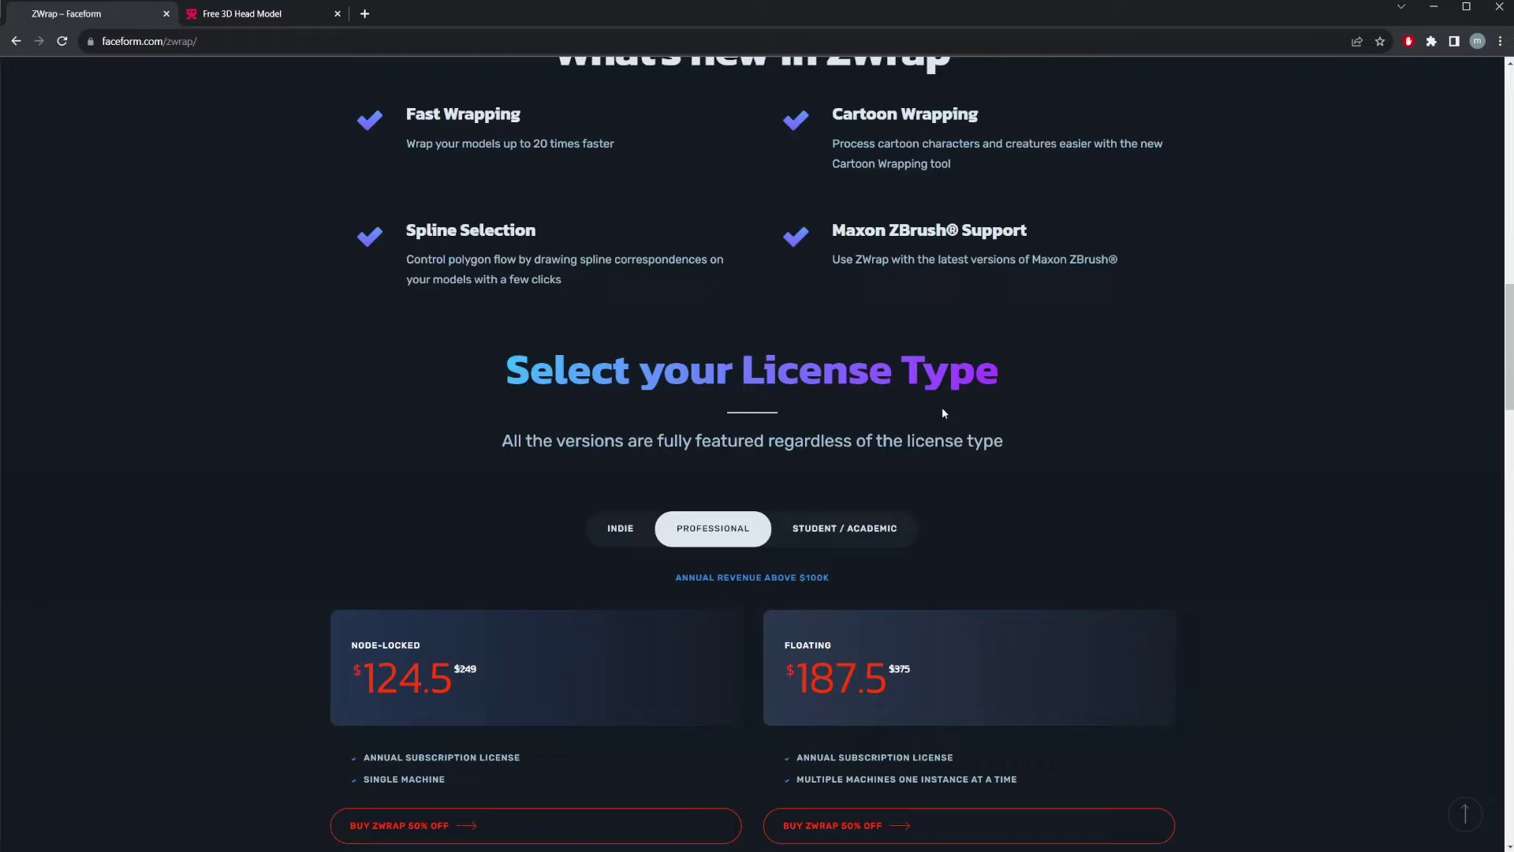
{"action": "scroll", "coordinate": [918, 423], "scroll_direction": "down", "scroll_amount": 3}
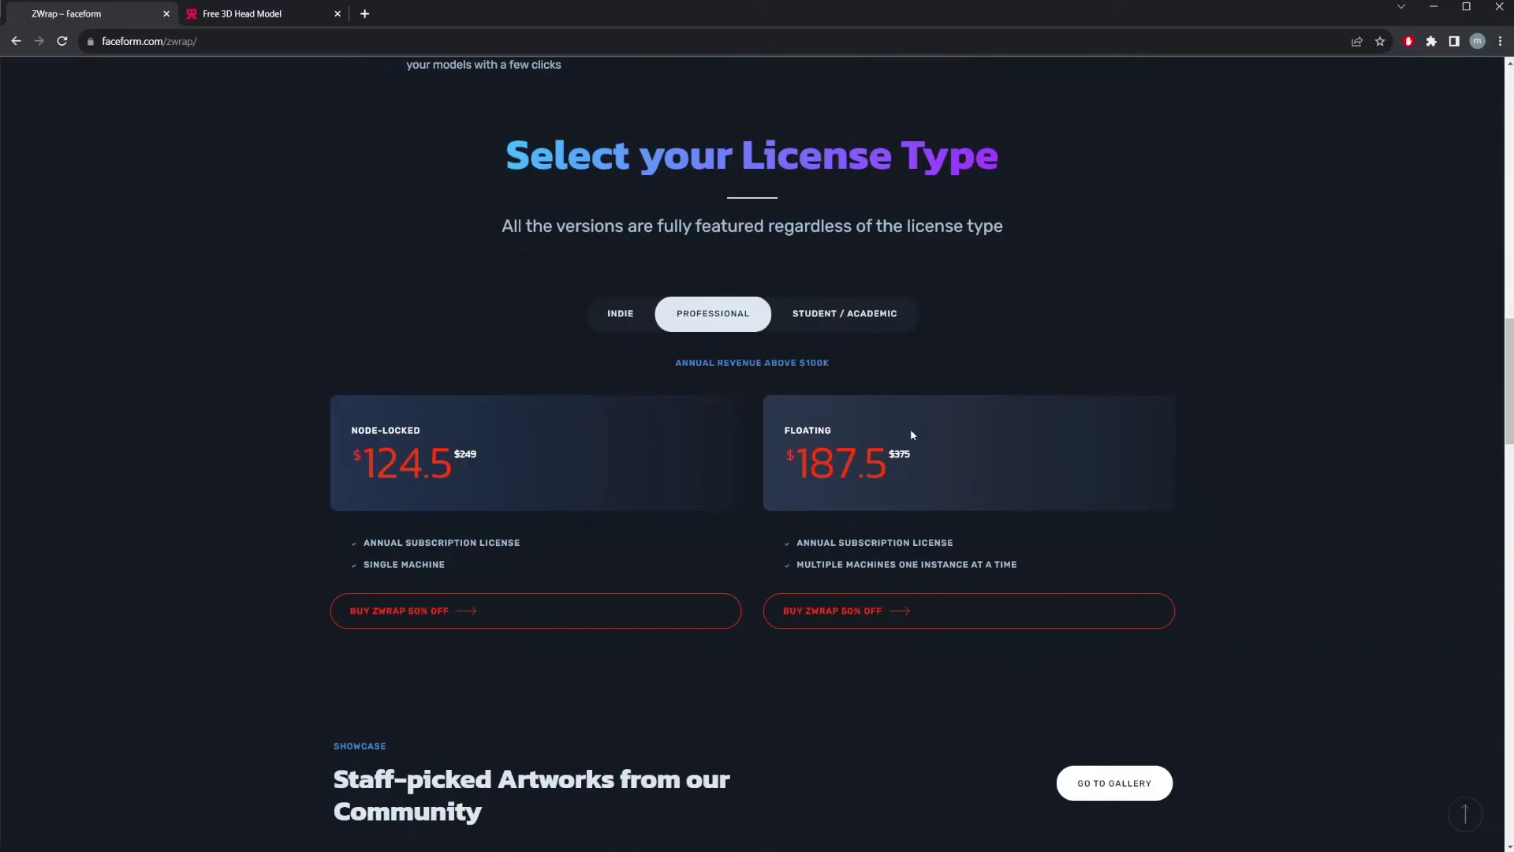
- Show the Indie license pricing for ZWrap
{"action": "scroll", "coordinate": [907, 432], "scroll_direction": "up", "scroll_amount": 1}
{"action": "scroll", "coordinate": [789, 552], "scroll_direction": "up", "scroll_amount": 3}
{"action": "left_click", "coordinate": [616, 676]}
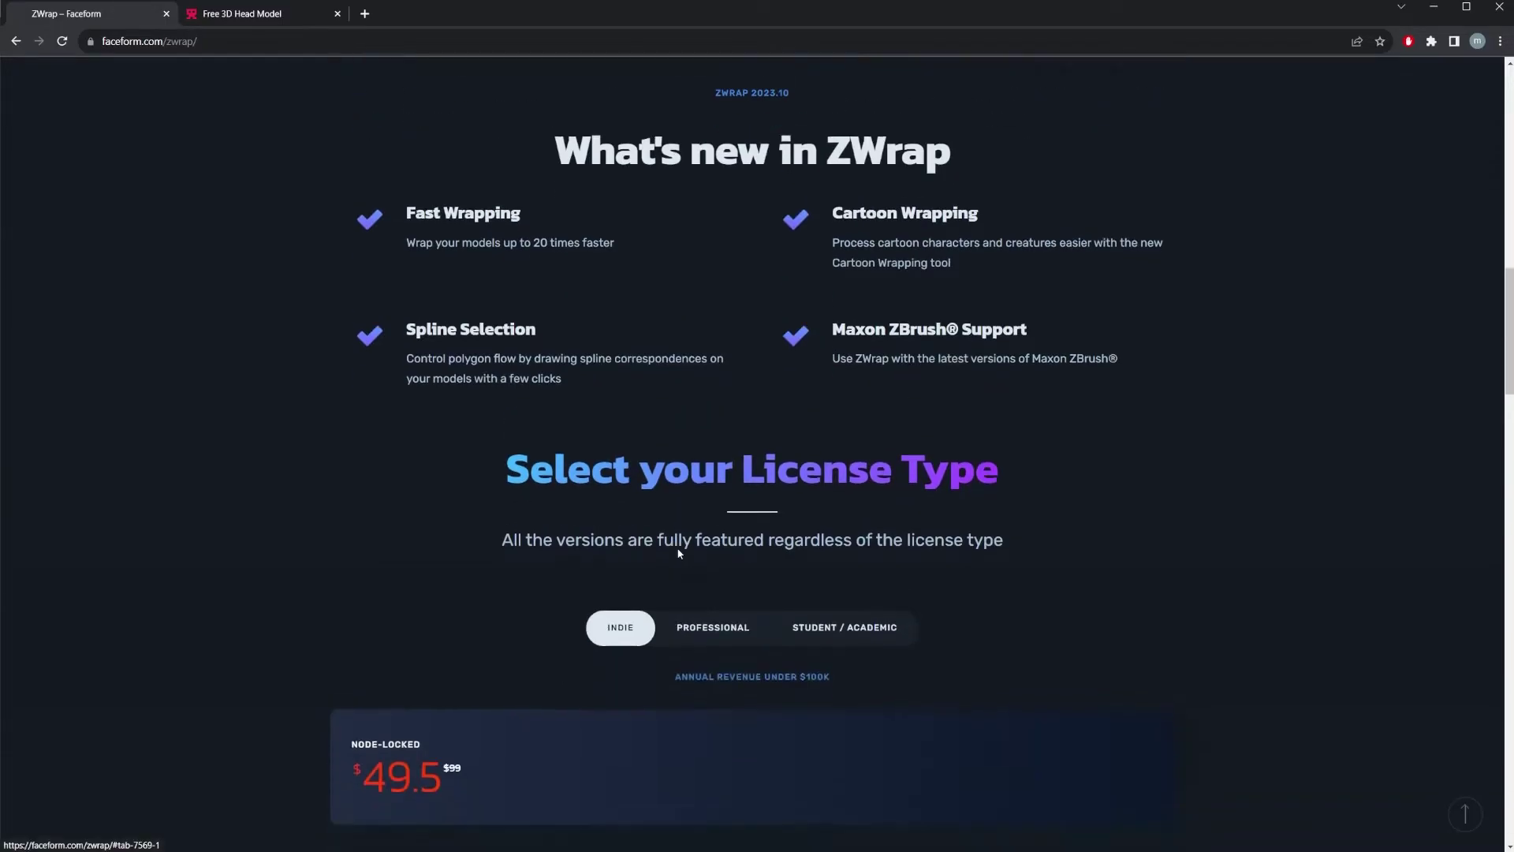
{"action": "scroll", "coordinate": [679, 554], "scroll_direction": "down", "scroll_amount": 3}
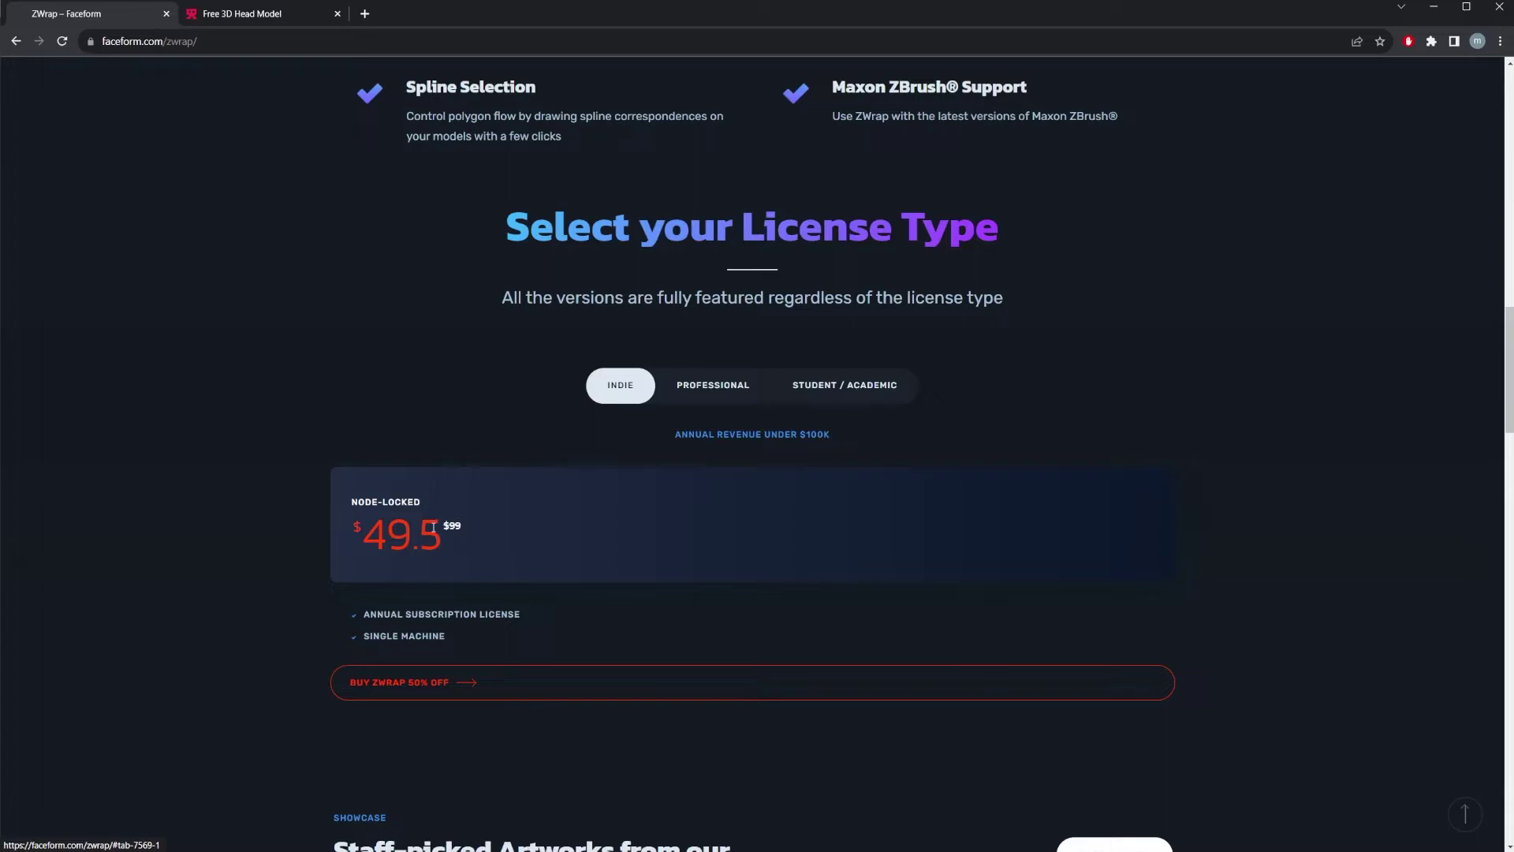
- Open the Wrap overview page and show the Indie license pricing for Wrap
{"action": "scroll", "coordinate": [724, 593], "scroll_direction": "up", "scroll_amount": 20}
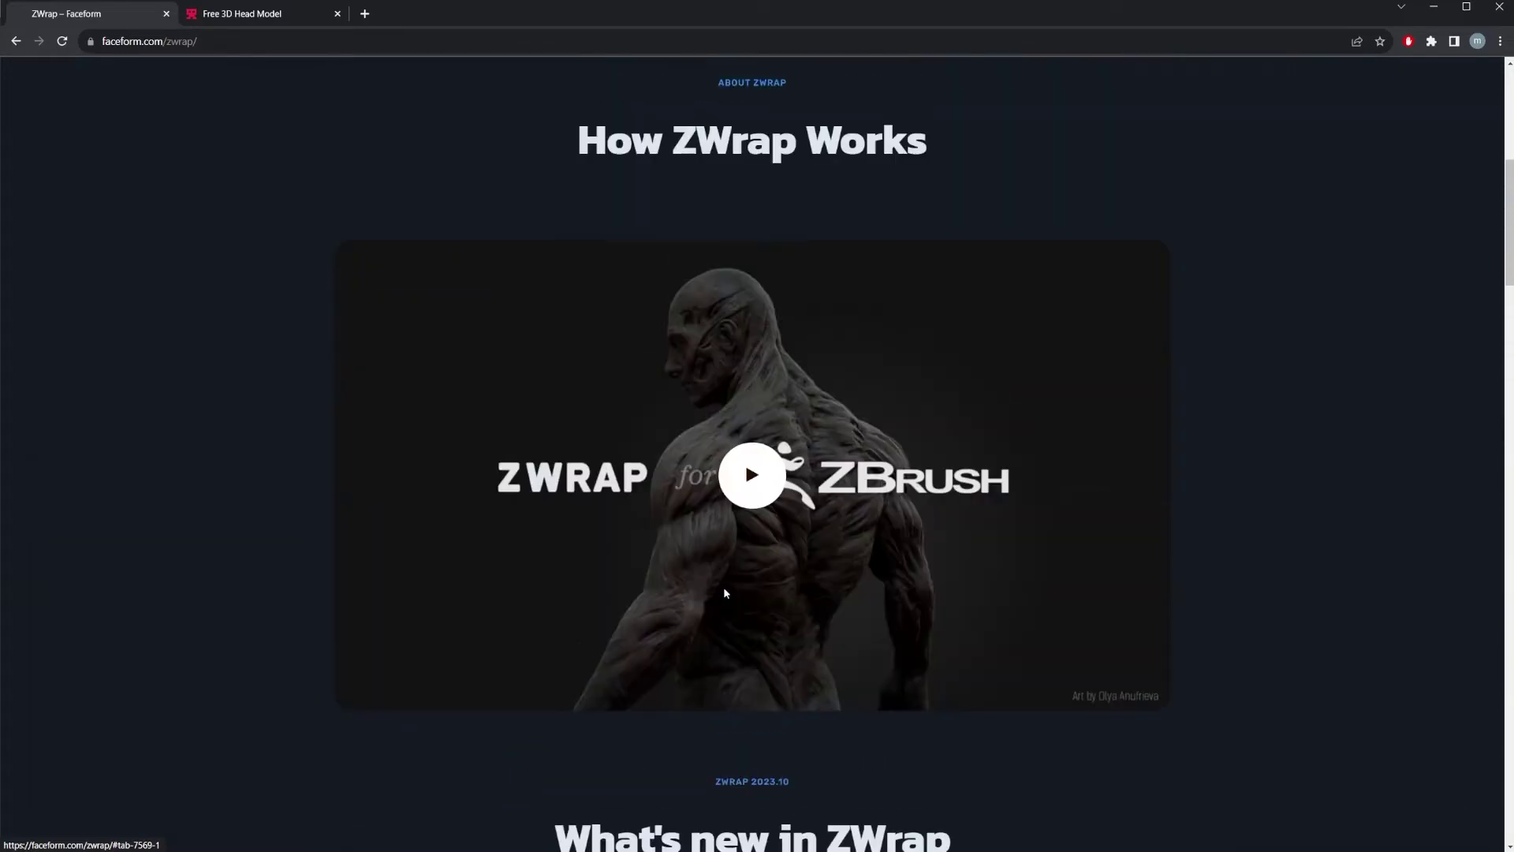
{"action": "mouse_move", "coordinate": [388, 103]}
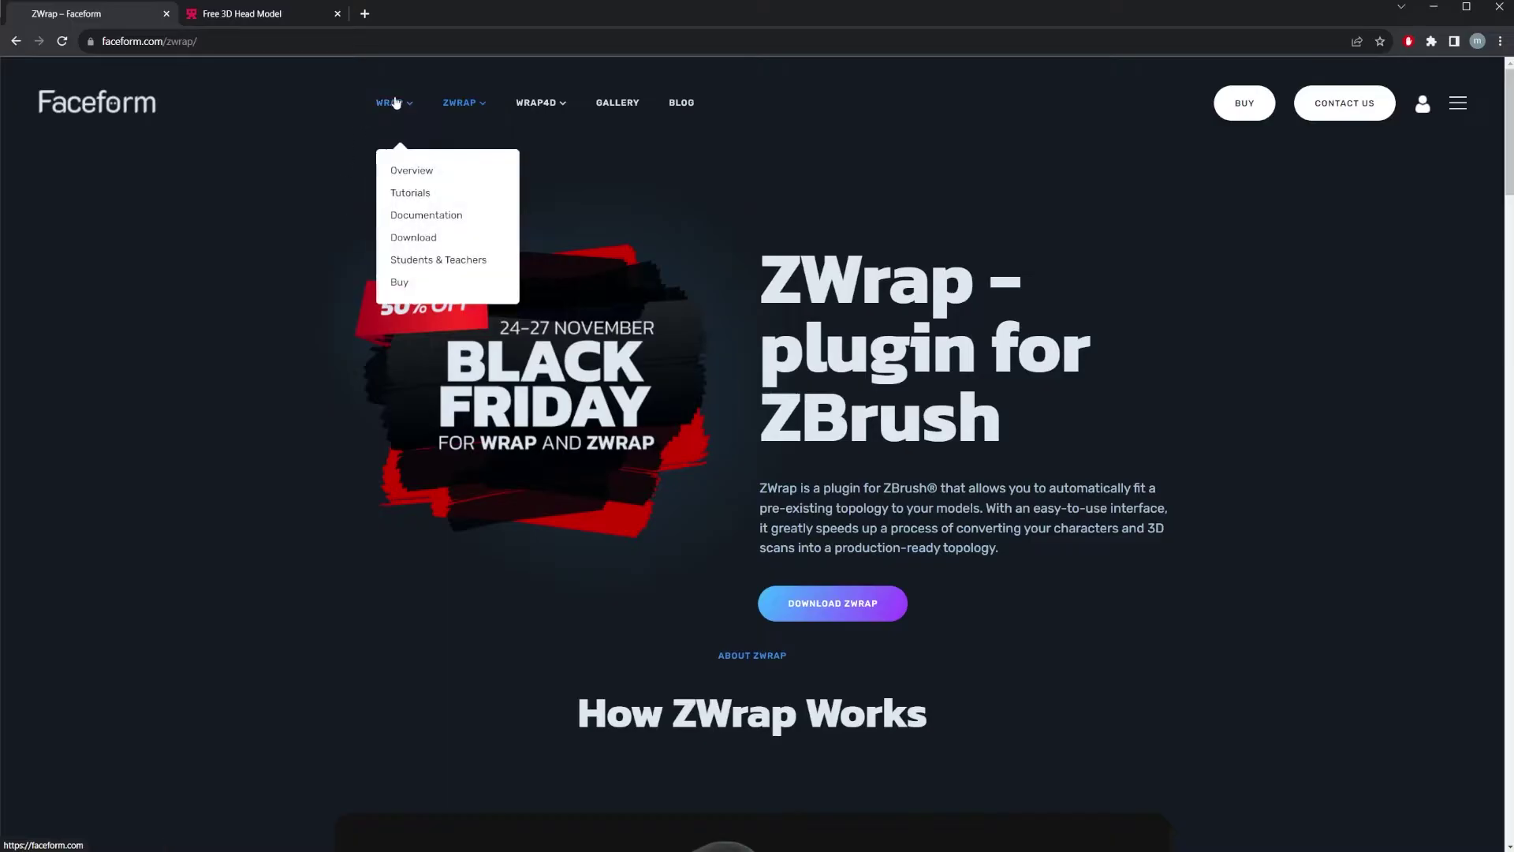
{"action": "left_click", "coordinate": [412, 178]}
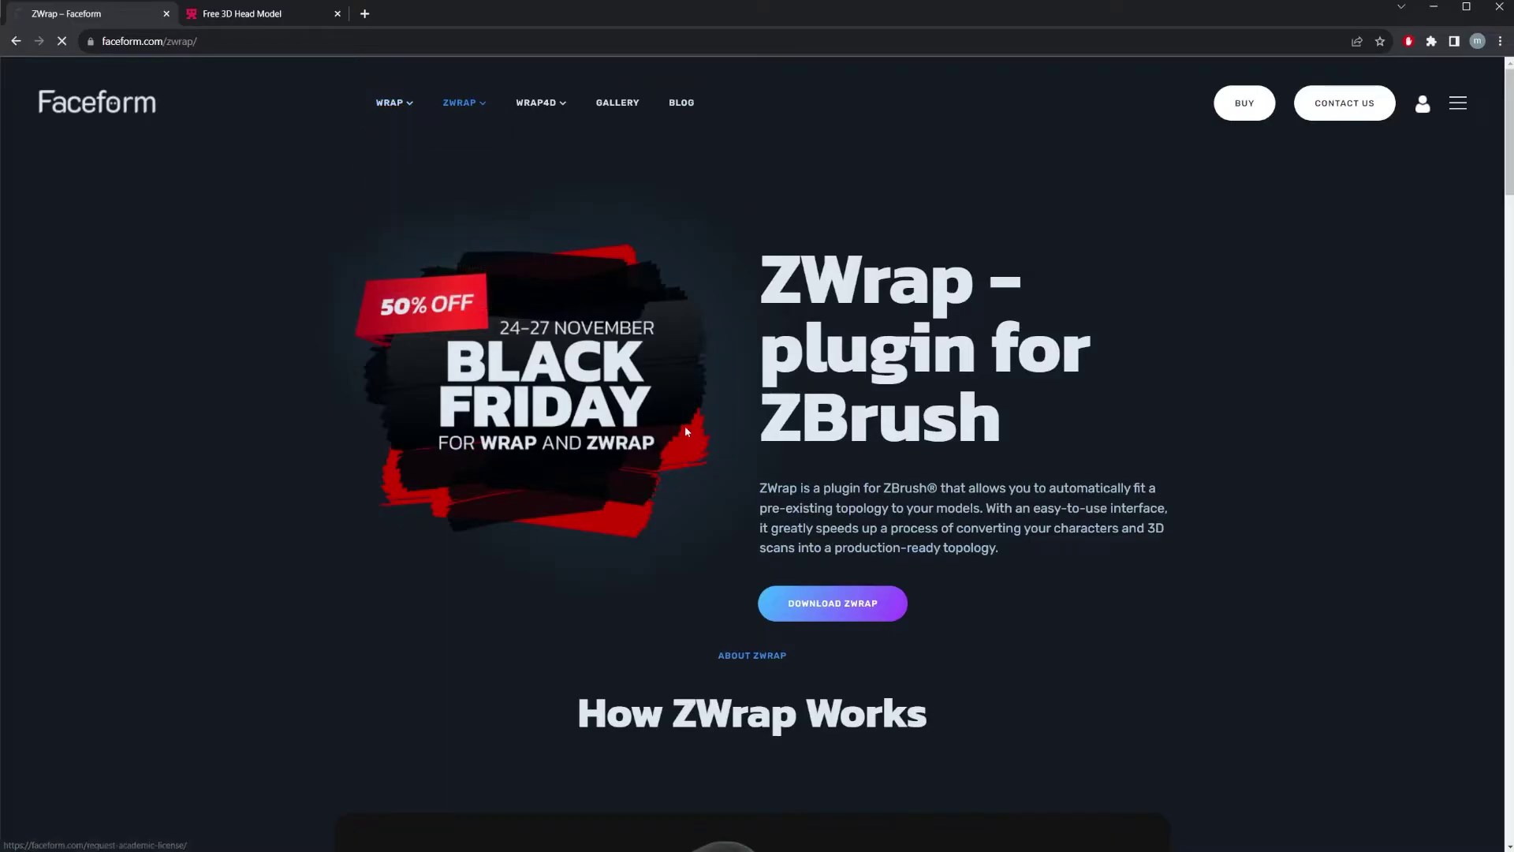
{"action": "mouse_move", "coordinate": [394, 105]}
{"action": "scroll", "coordinate": [817, 450], "scroll_direction": "down", "scroll_amount": 15}
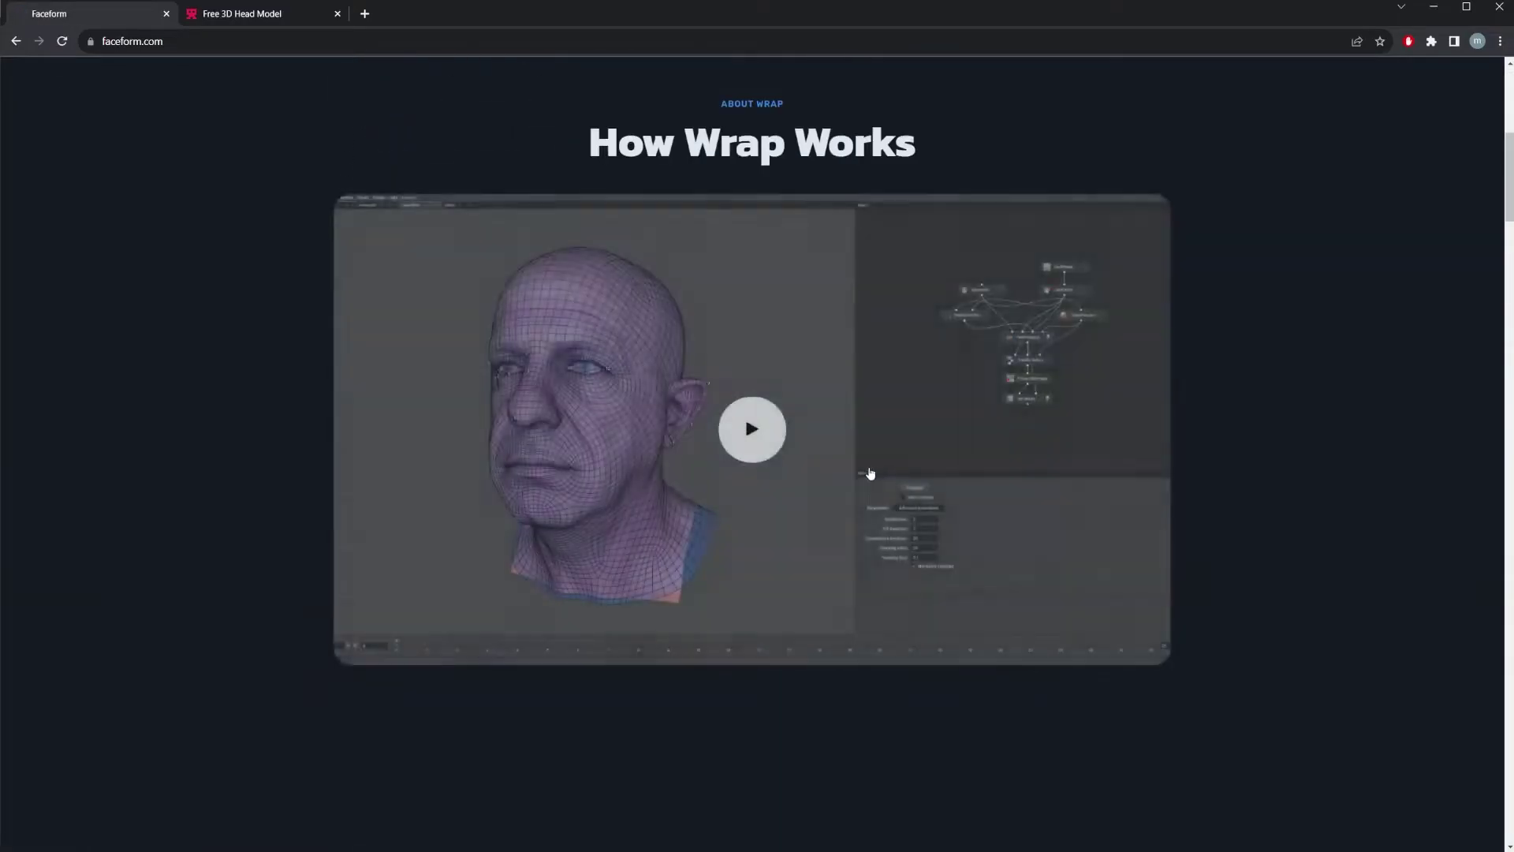
{"action": "scroll", "coordinate": [817, 451], "scroll_direction": "down", "scroll_amount": 18}
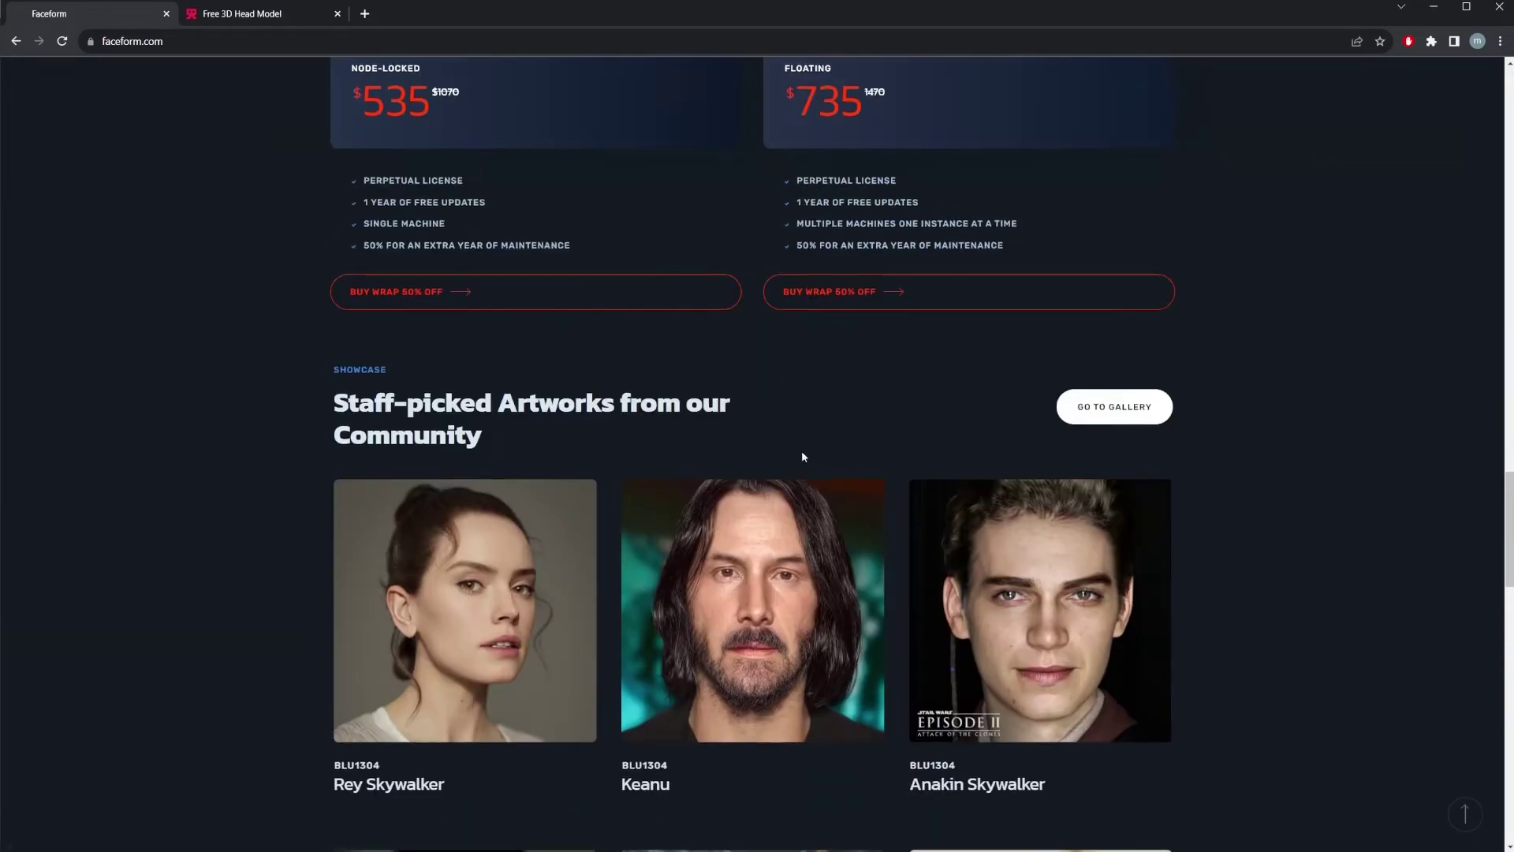
{"action": "scroll", "coordinate": [802, 453], "scroll_direction": "up", "scroll_amount": 4}
{"action": "left_click", "coordinate": [611, 249]}
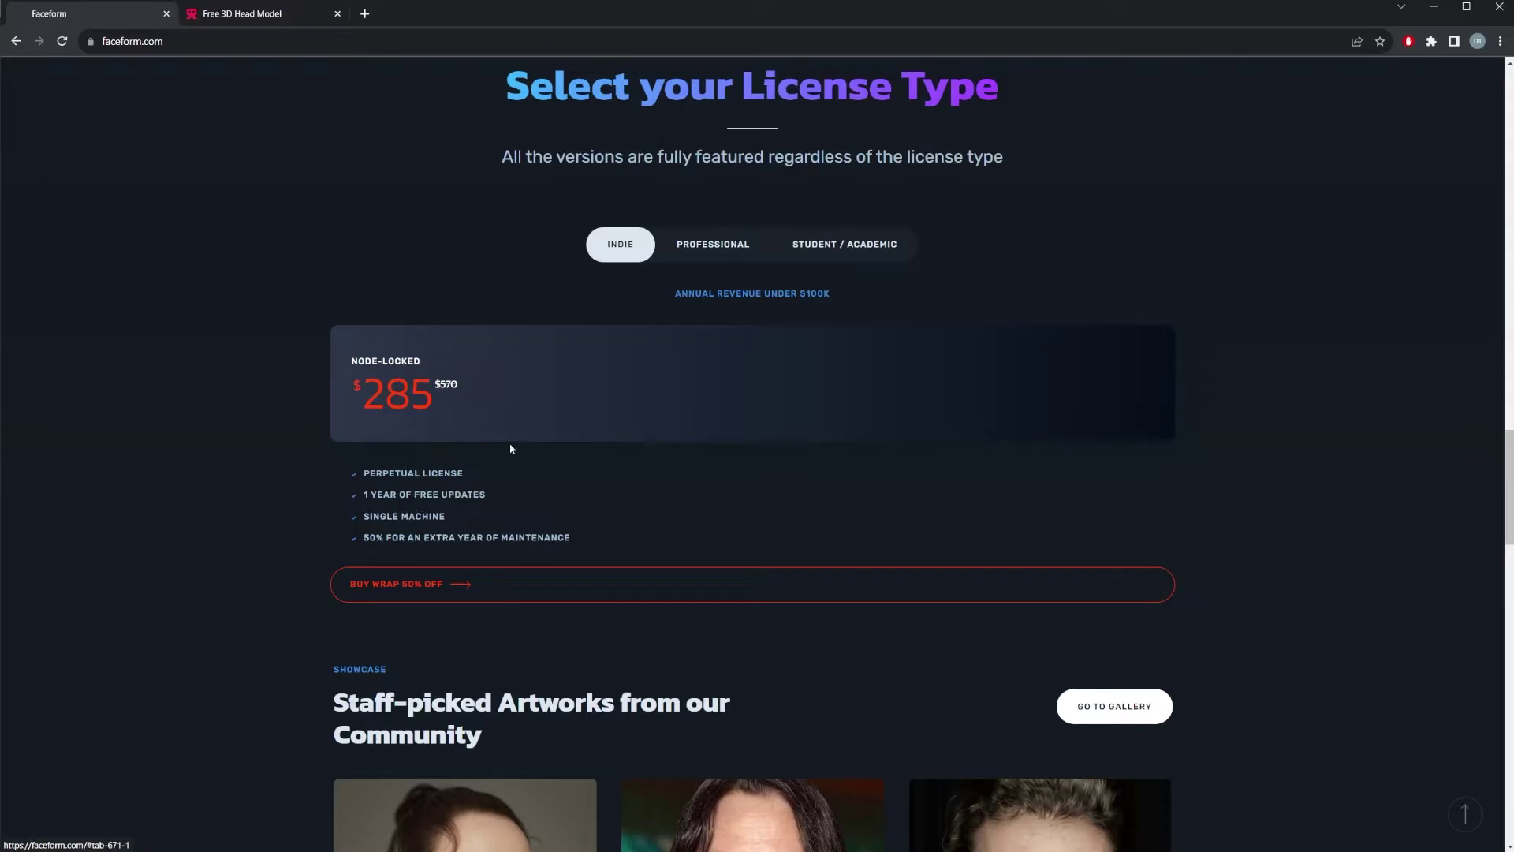
- Review the Wrap page's use cases, How Wrap Works section and introduction with the download option
{"action": "scroll", "coordinate": [484, 469], "scroll_direction": "up", "scroll_amount": 15}
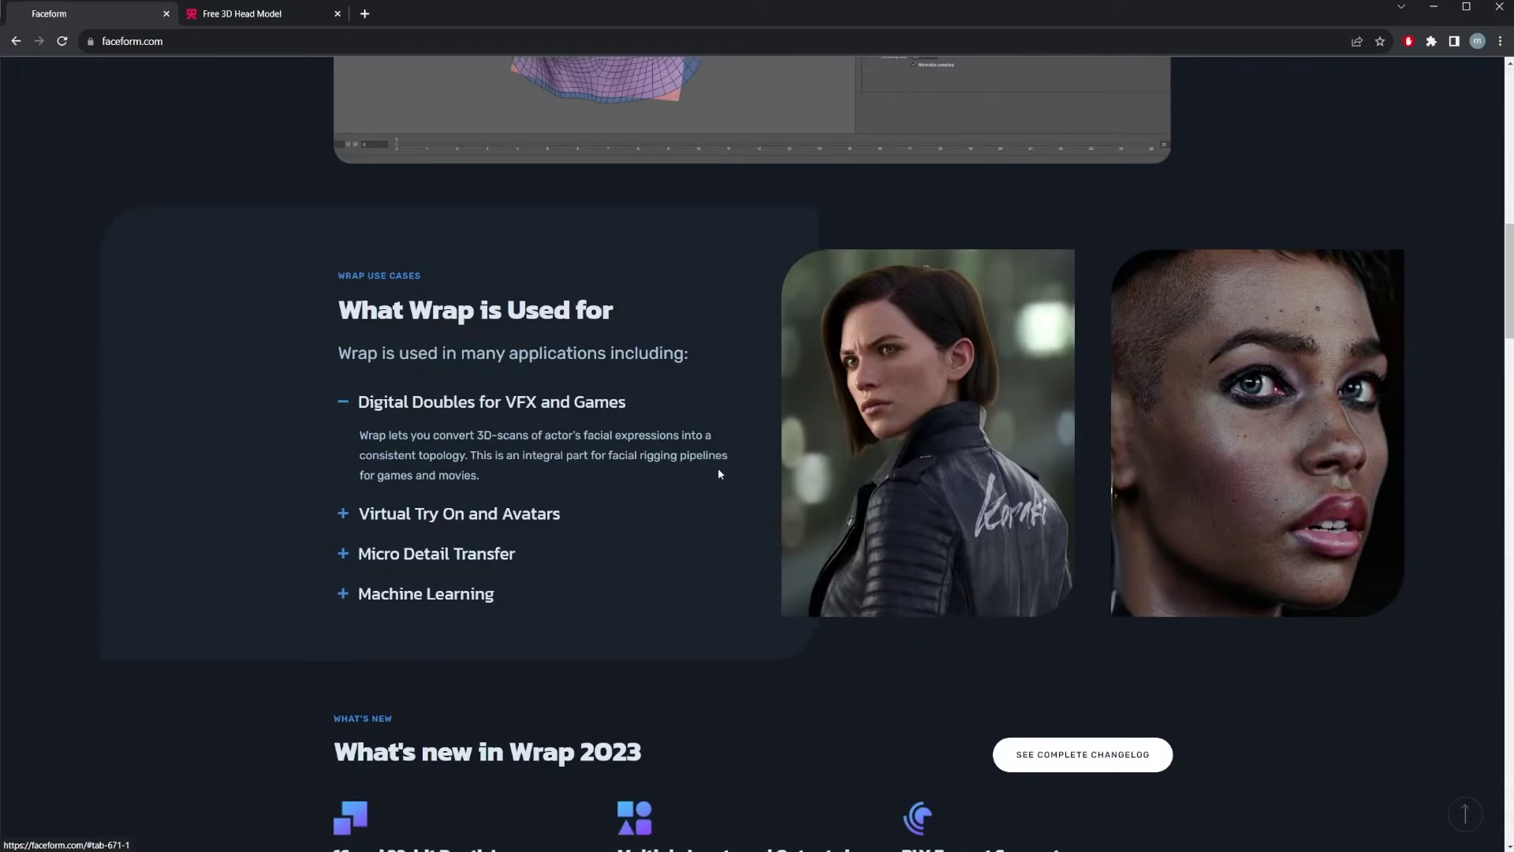
{"action": "scroll", "coordinate": [725, 481], "scroll_direction": "up", "scroll_amount": 6}
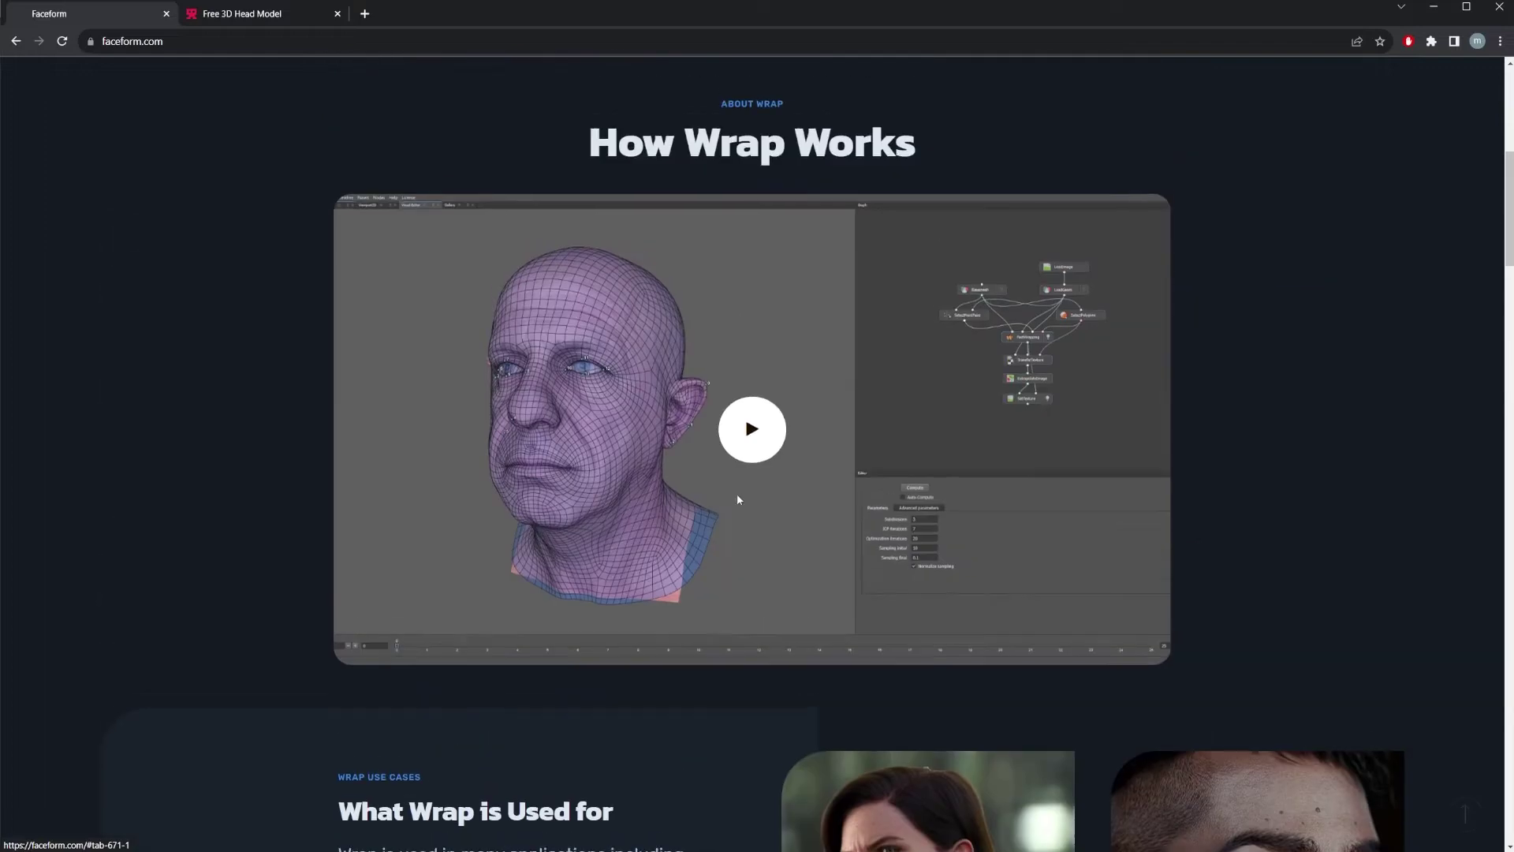
{"action": "scroll", "coordinate": [734, 497], "scroll_direction": "up", "scroll_amount": 5}
{"action": "scroll", "coordinate": [728, 485], "scroll_direction": "up", "scroll_amount": 2}
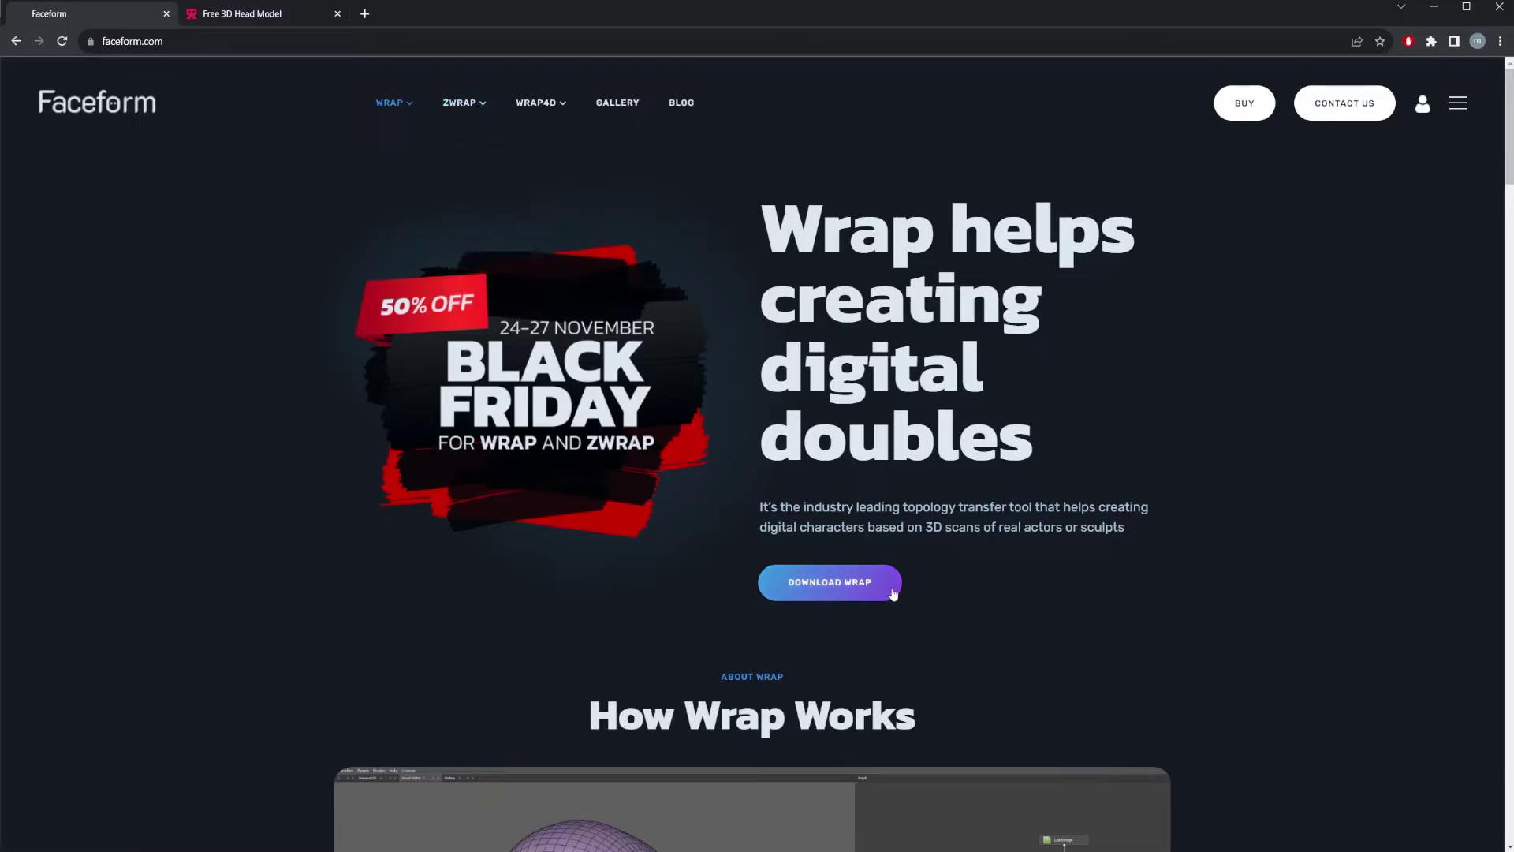
{"action": "scroll", "coordinate": [899, 526], "scroll_direction": "down", "scroll_amount": 6}
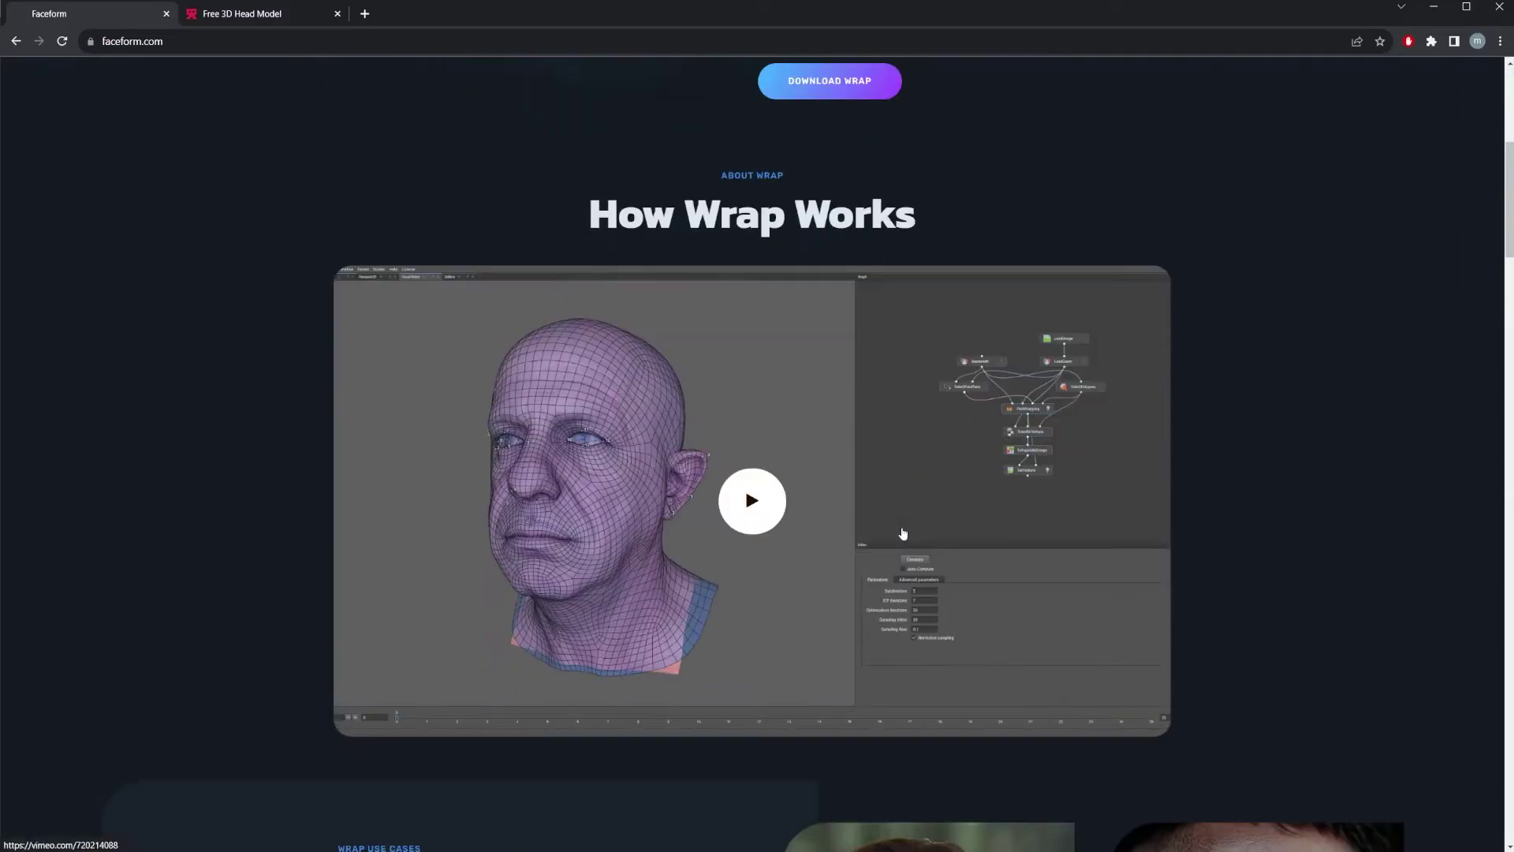
{"action": "scroll", "coordinate": [796, 600], "scroll_direction": "up", "scroll_amount": 6}
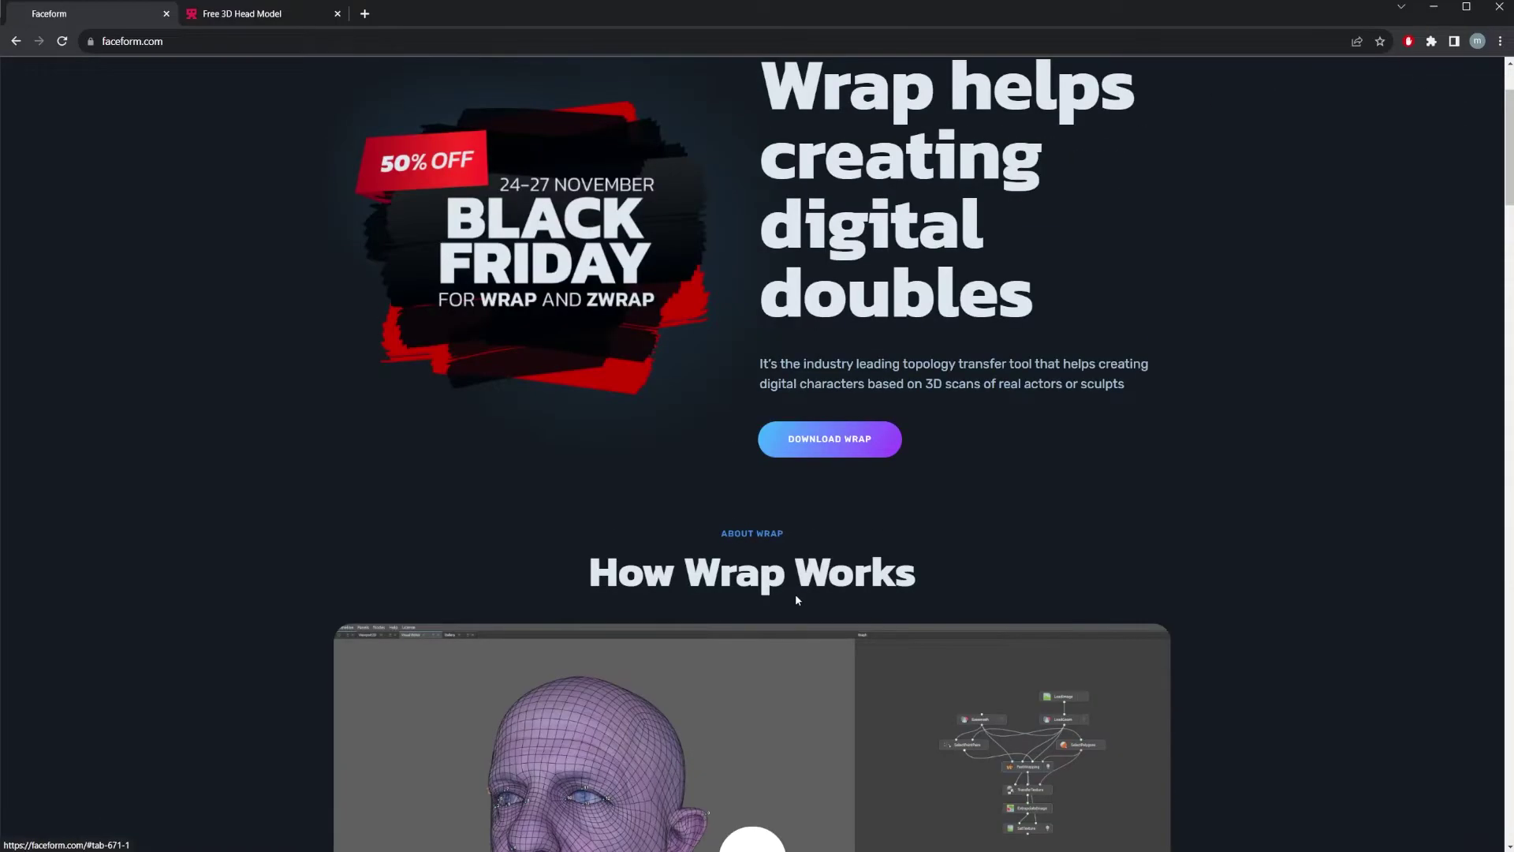
{"action": "mouse_move", "coordinate": [469, 108]}
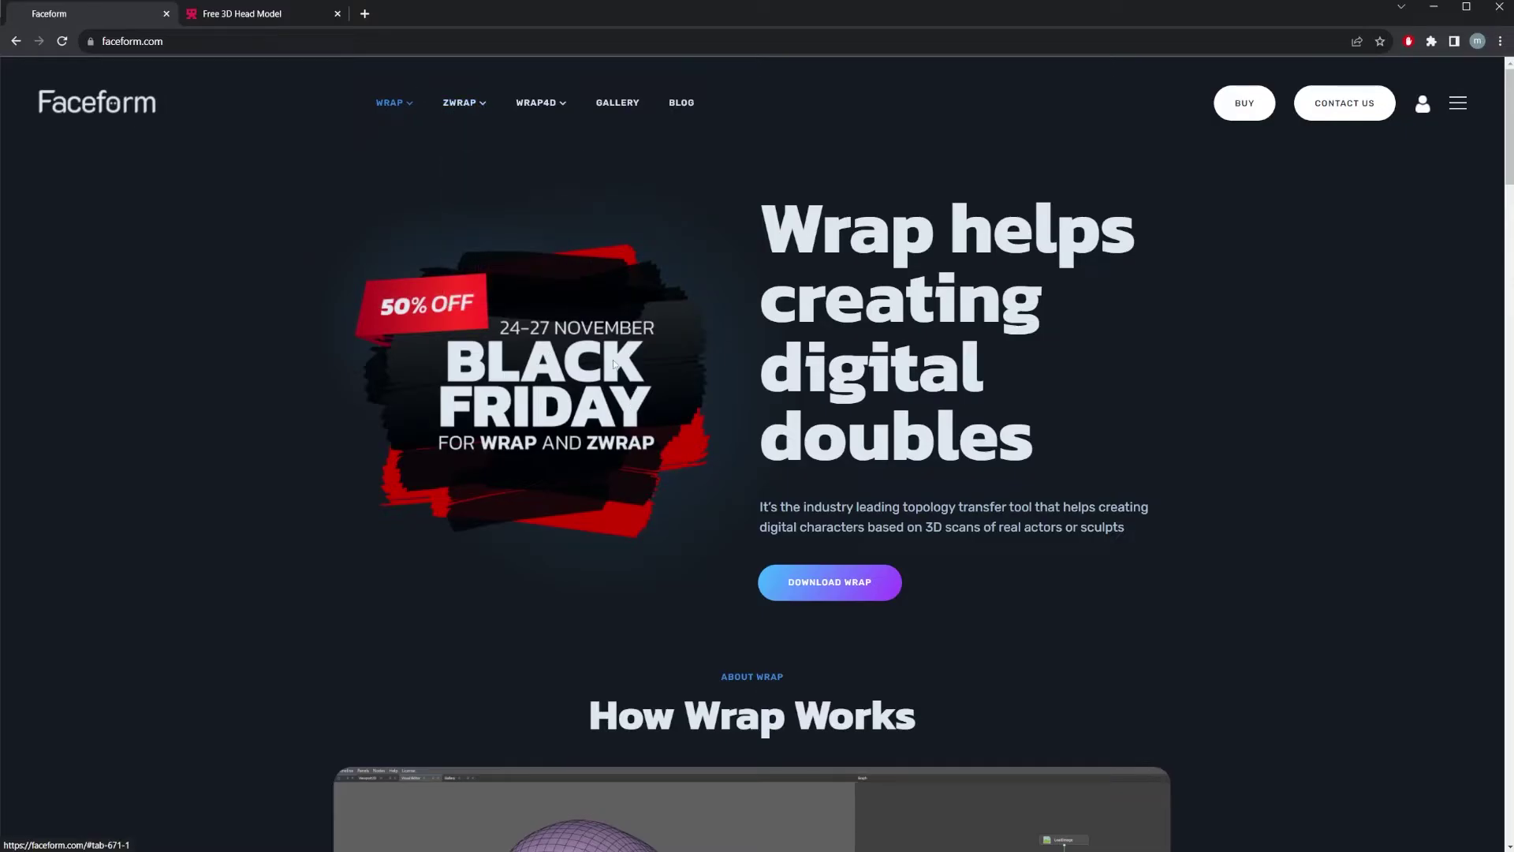
- Switch to the 3D Scan Store page for the free HD head and review its Data set table
{"action": "left_click", "coordinate": [271, 15]}
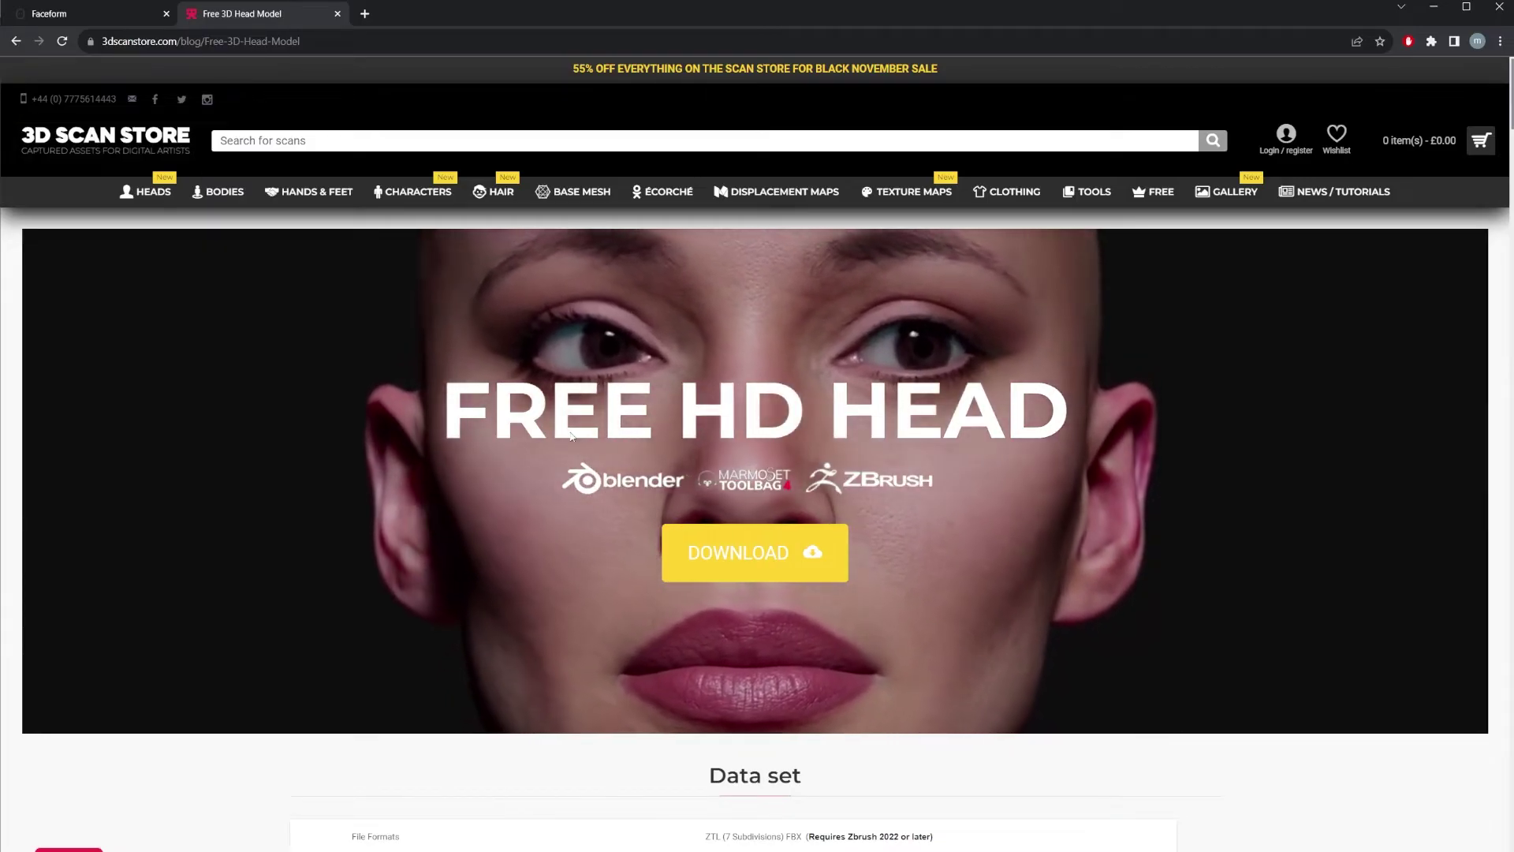
{"action": "scroll", "coordinate": [571, 436], "scroll_direction": "down", "scroll_amount": 1}
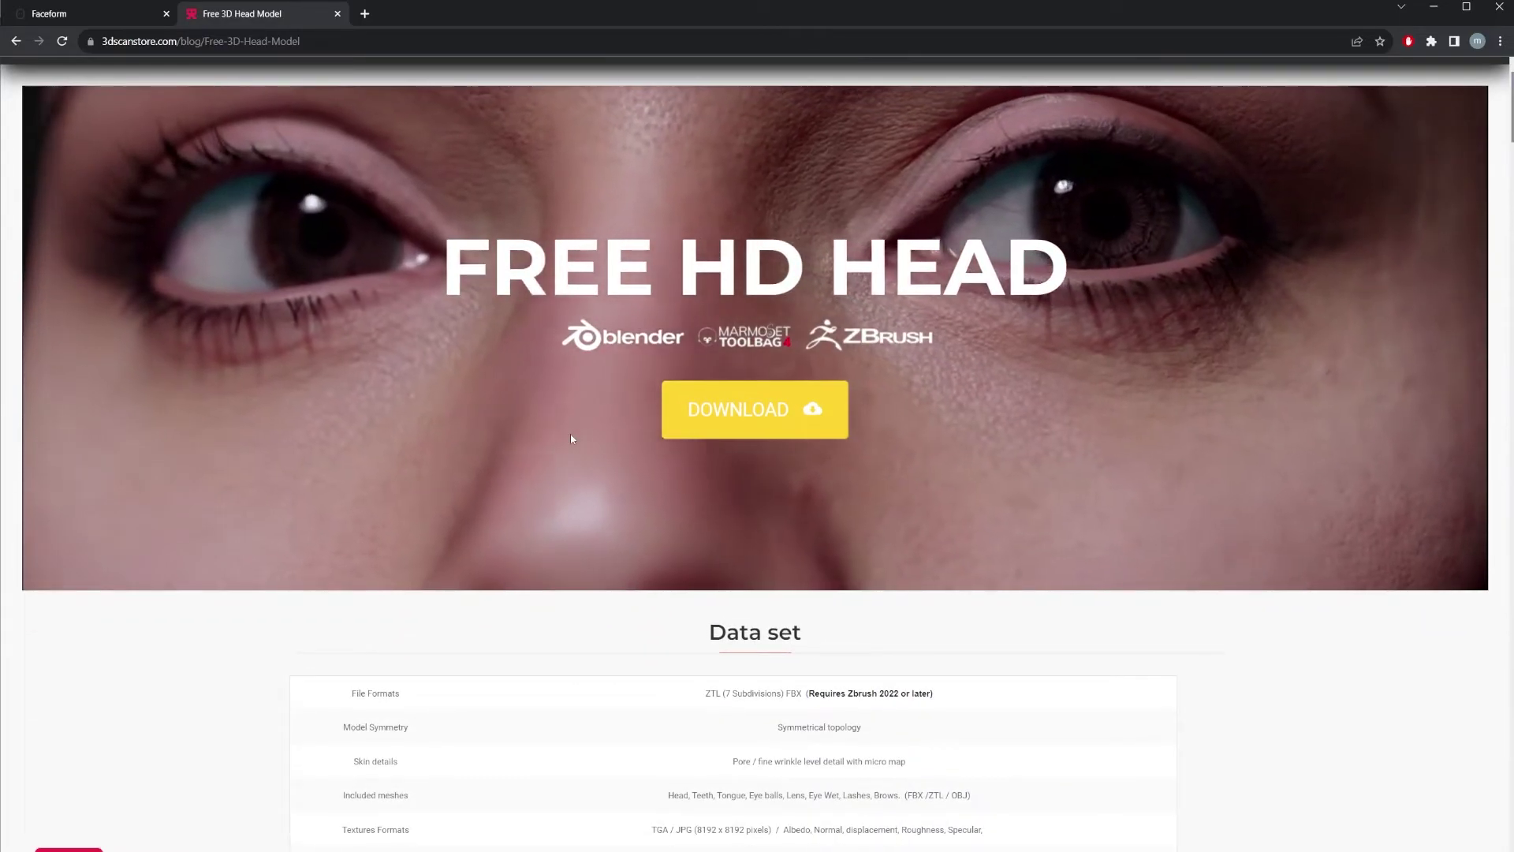
{"action": "scroll", "coordinate": [573, 439], "scroll_direction": "down", "scroll_amount": 1}
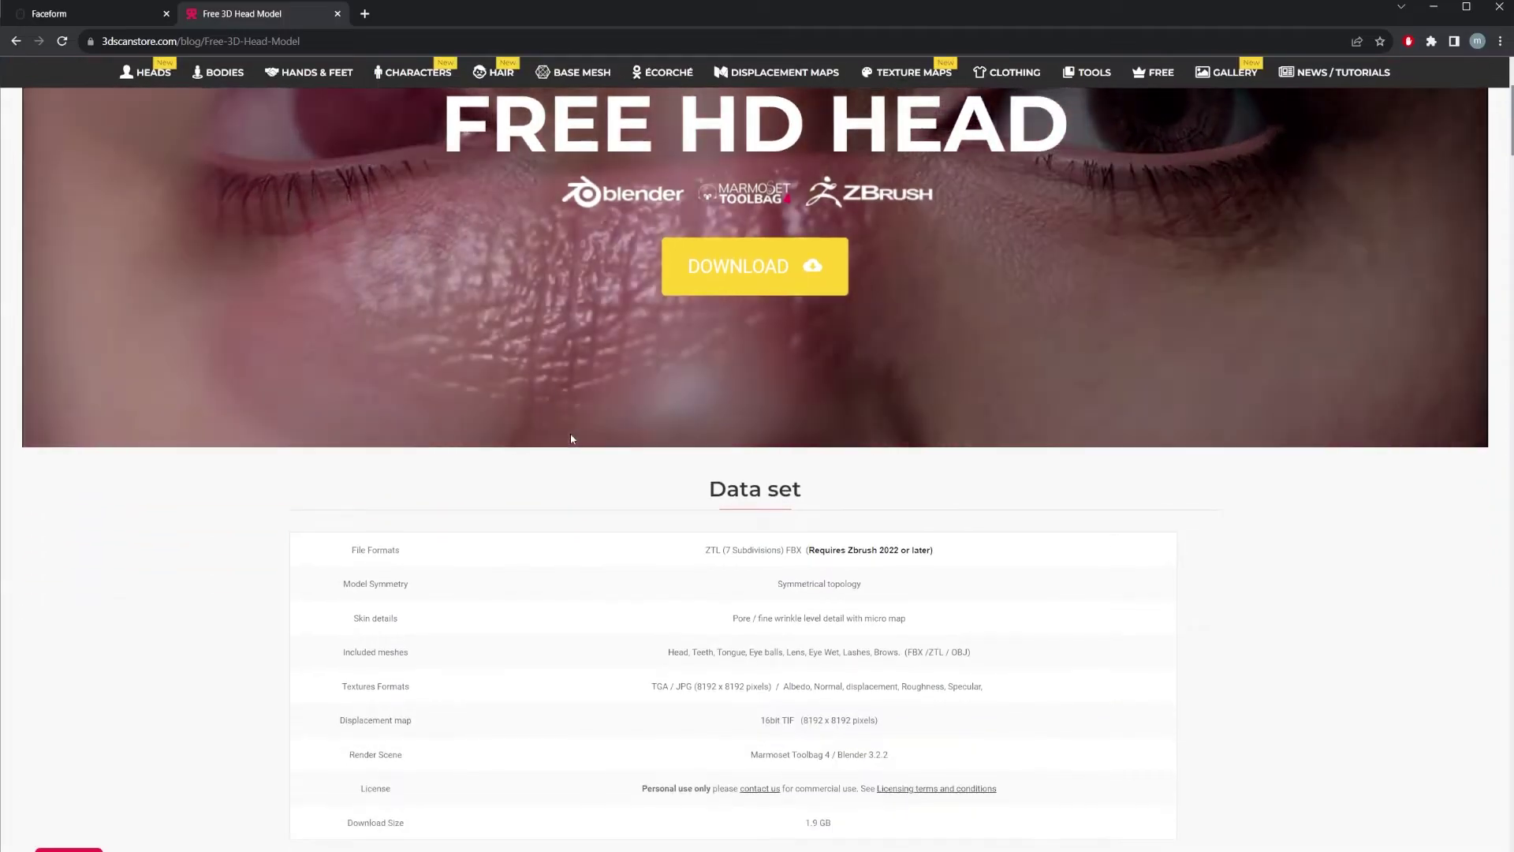
{"action": "scroll", "coordinate": [640, 518], "scroll_direction": "up", "scroll_amount": 2}
{"action": "scroll", "coordinate": [640, 518], "scroll_direction": "up", "scroll_amount": 2}
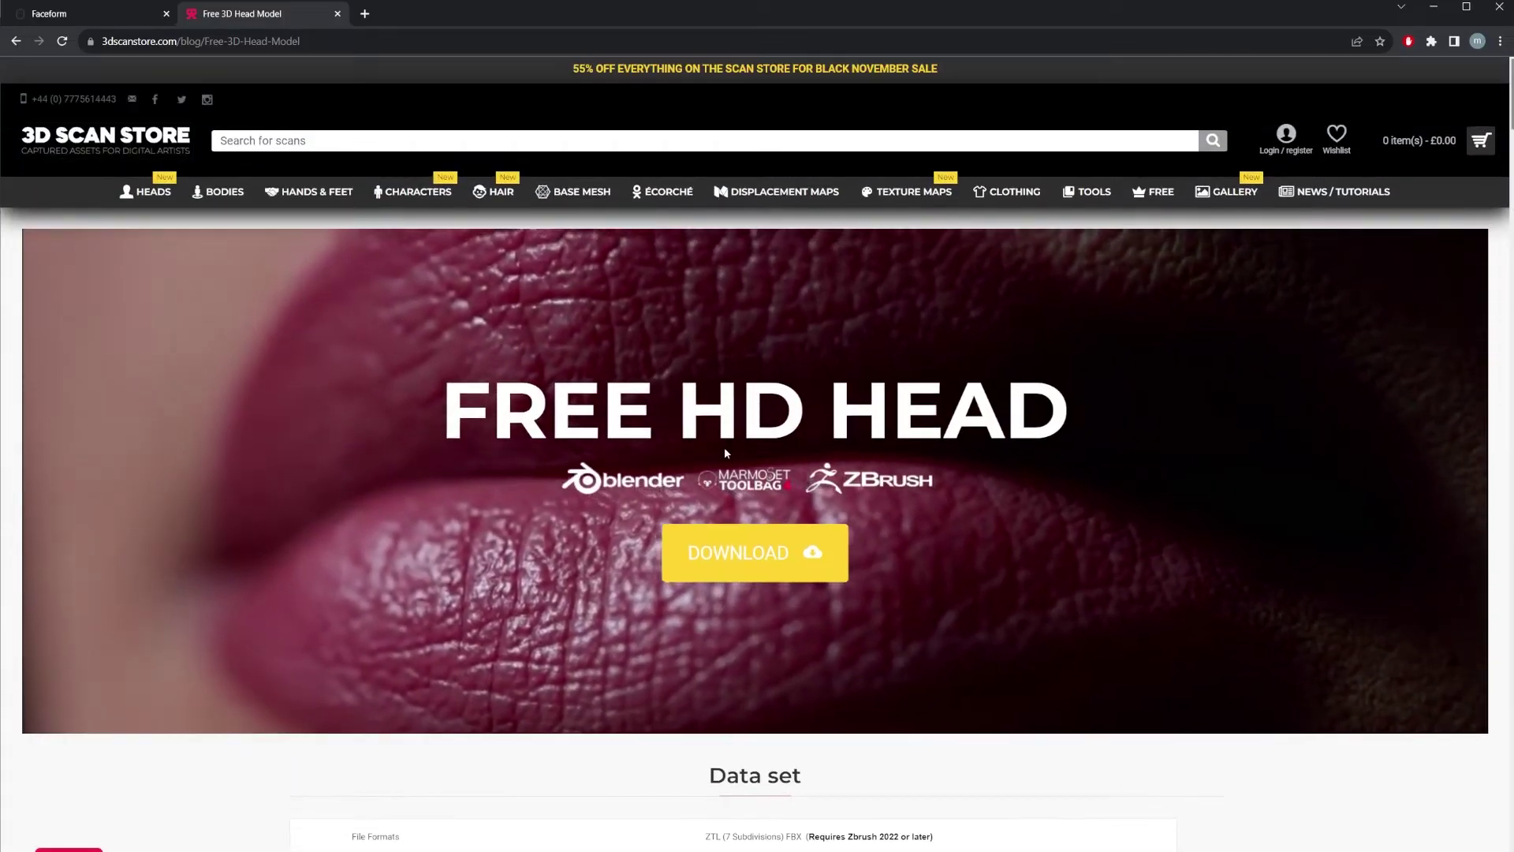
- Examine the free head's close-up renders, Make up layer, Zbrush source file and Texture maps sections
{"action": "scroll", "coordinate": [724, 446], "scroll_direction": "down", "scroll_amount": 10}
{"action": "scroll", "coordinate": [775, 633], "scroll_direction": "down", "scroll_amount": 15}
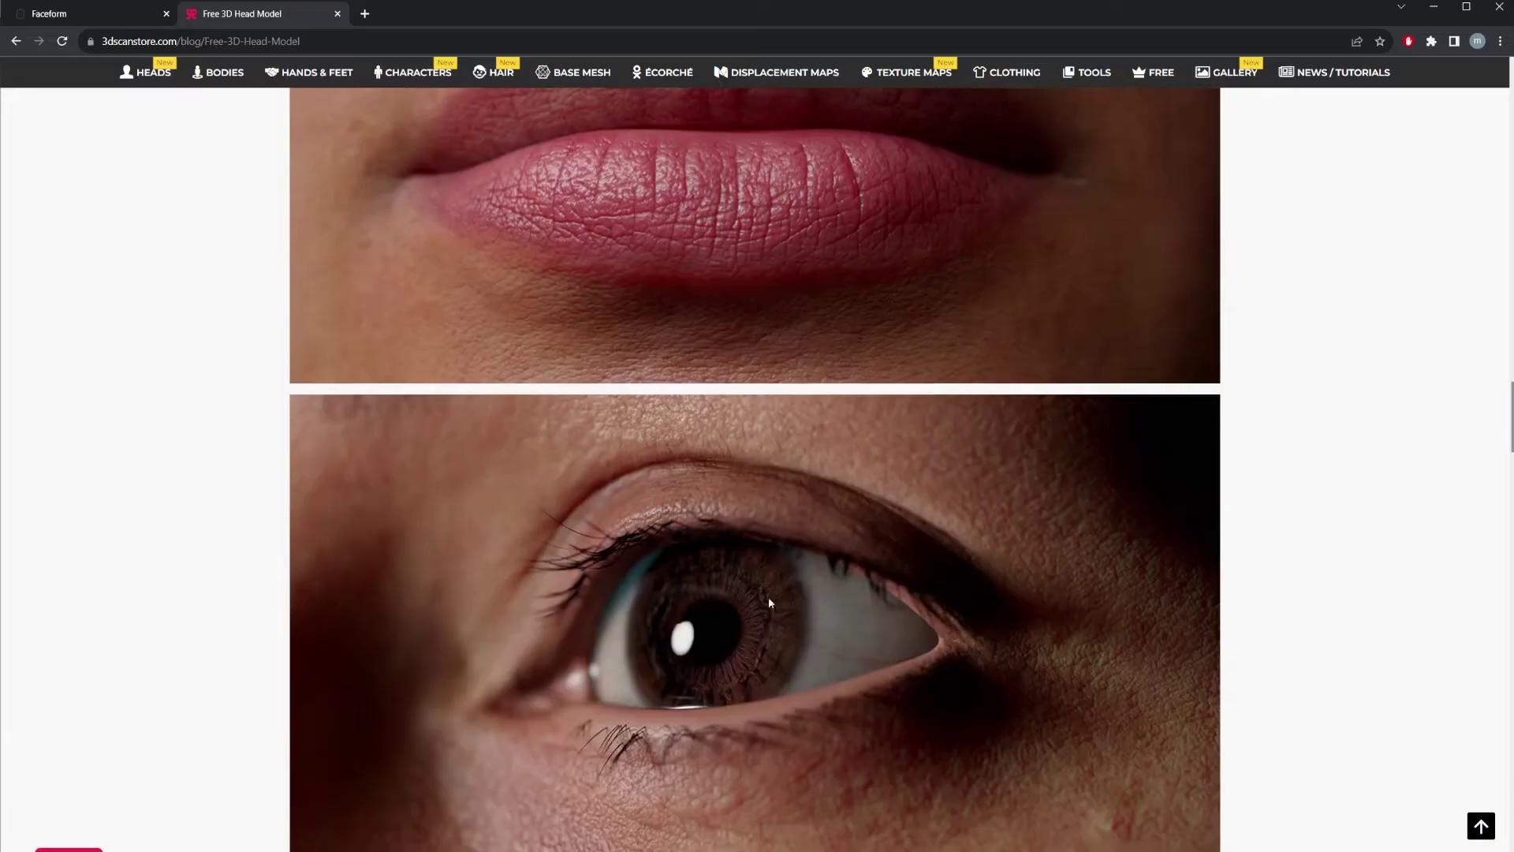
{"action": "scroll", "coordinate": [724, 588], "scroll_direction": "down", "scroll_amount": 7}
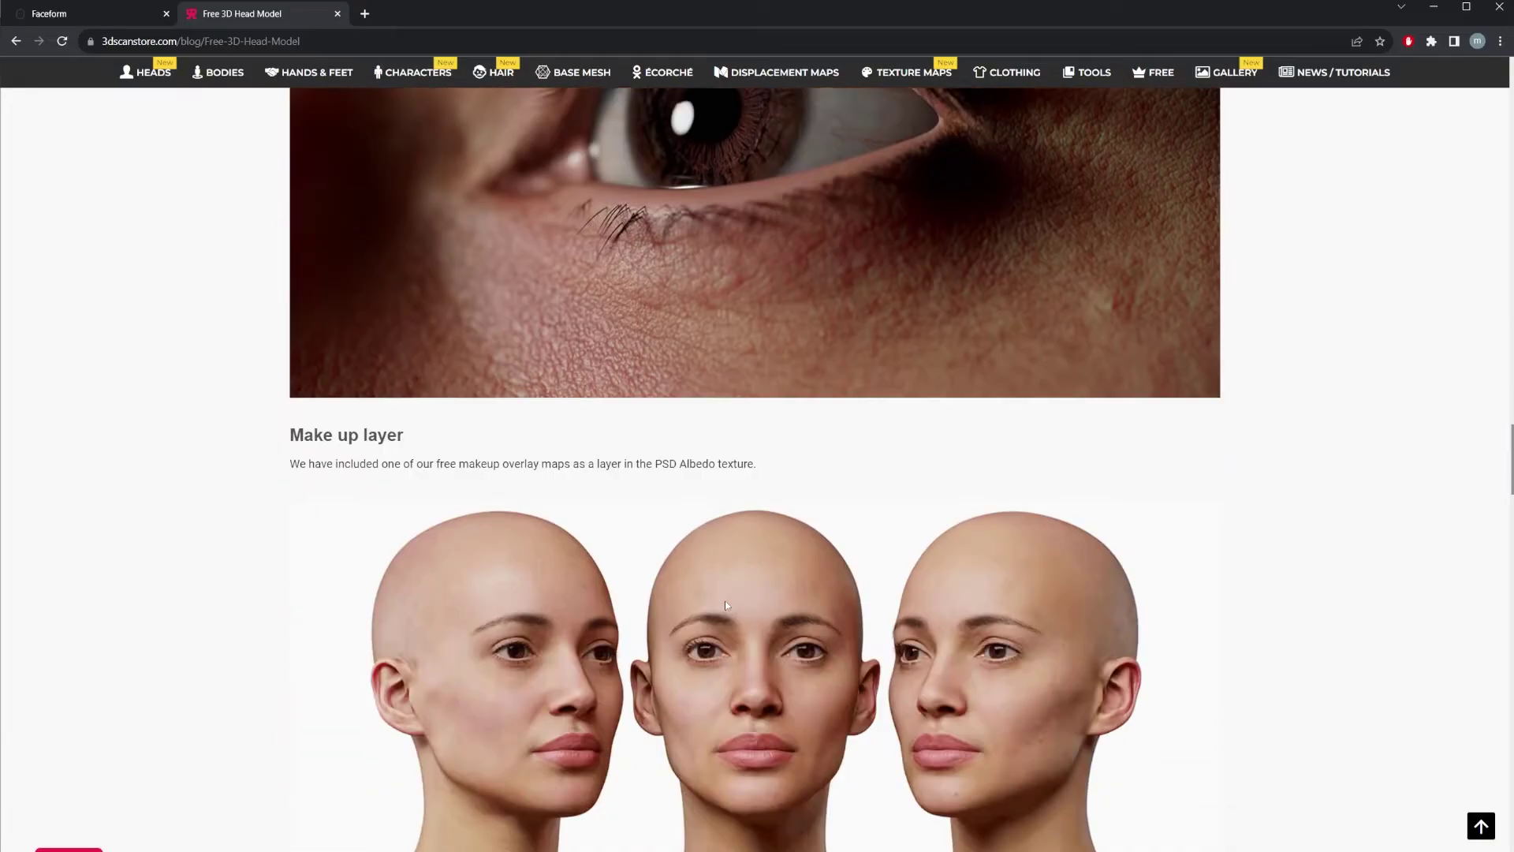
{"action": "scroll", "coordinate": [726, 604], "scroll_direction": "down", "scroll_amount": 16}
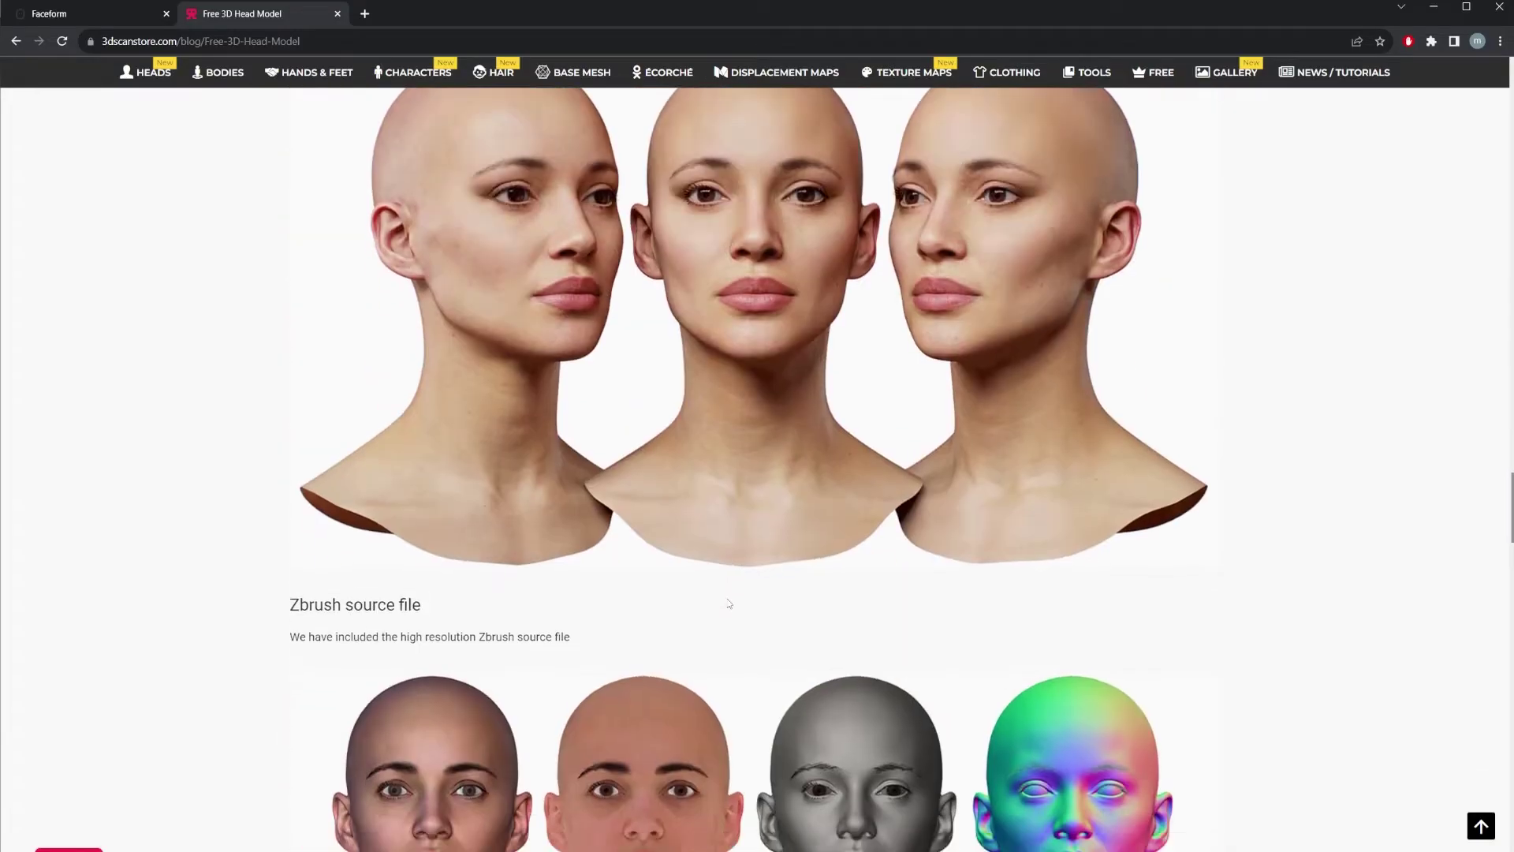
{"action": "scroll", "coordinate": [725, 610], "scroll_direction": "up", "scroll_amount": 4}
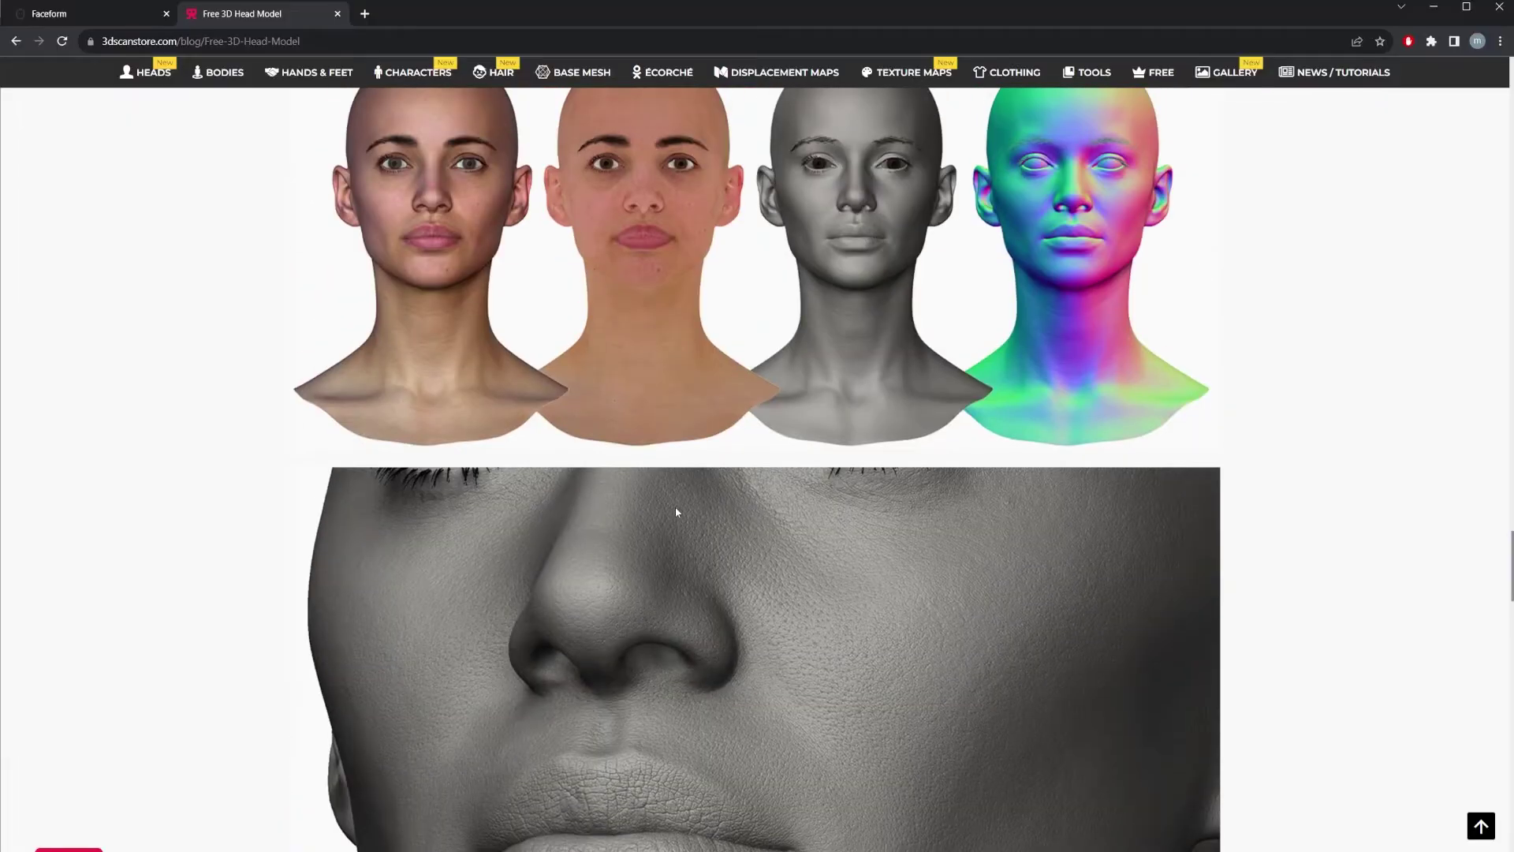
{"action": "scroll", "coordinate": [937, 440], "scroll_direction": "down", "scroll_amount": 5}
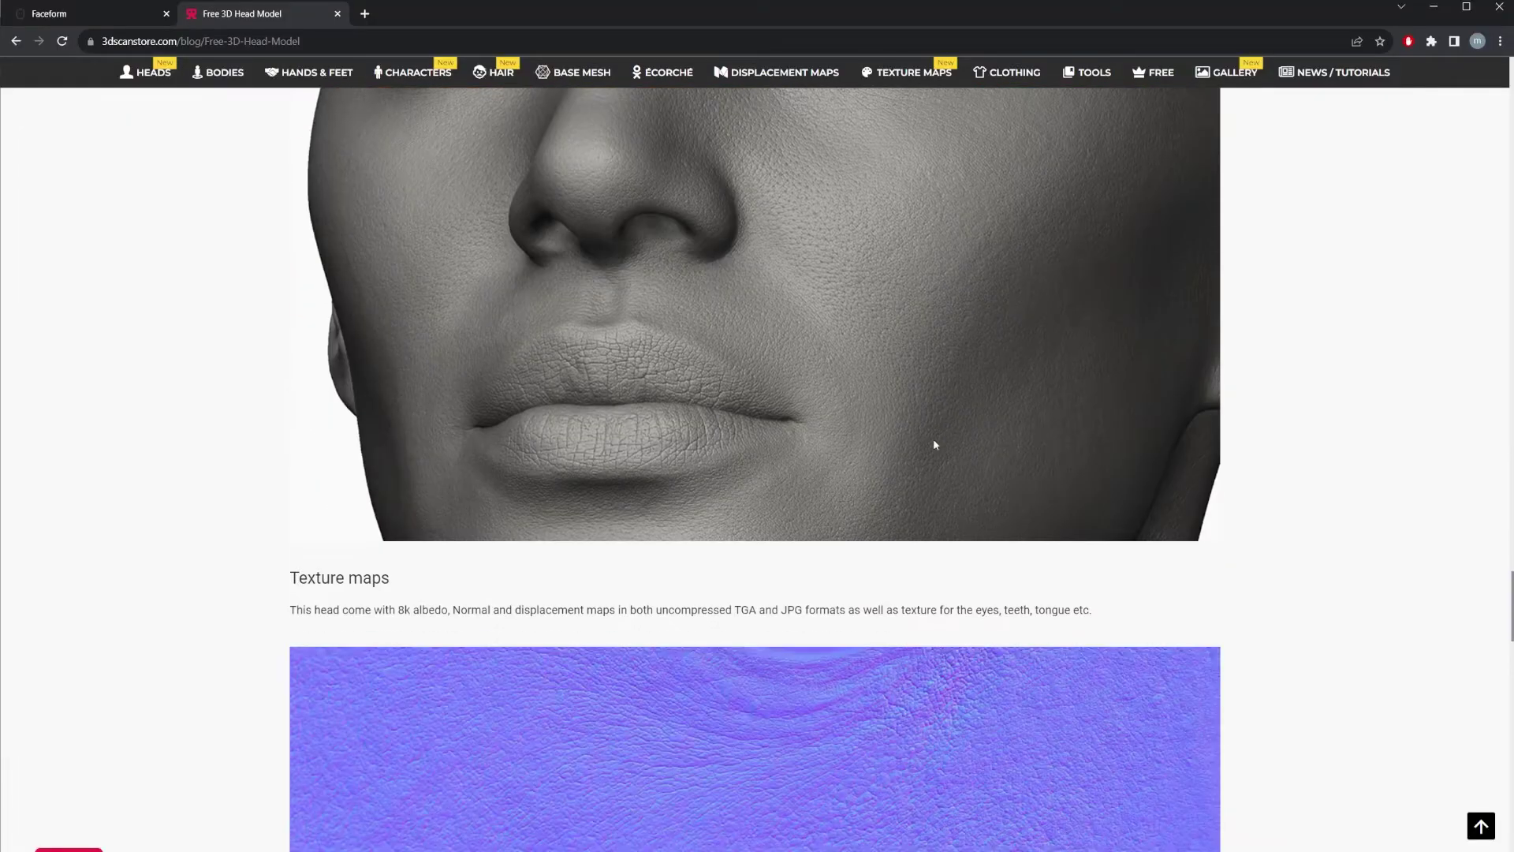
{"action": "scroll", "coordinate": [670, 514], "scroll_direction": "down", "scroll_amount": 5}
{"action": "scroll", "coordinate": [670, 513], "scroll_direction": "down", "scroll_amount": 5}
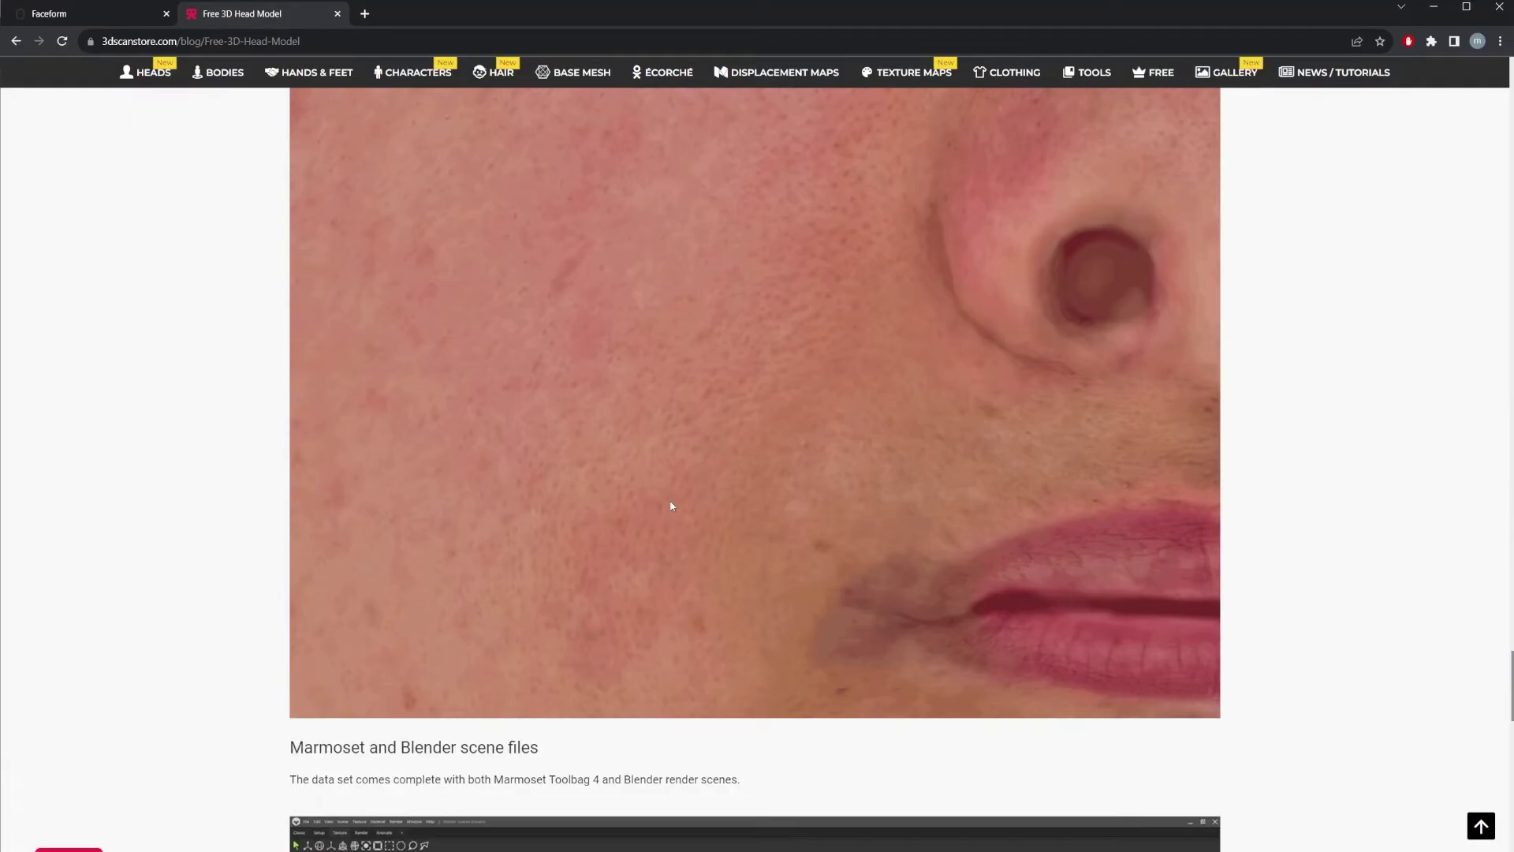
{"action": "scroll", "coordinate": [670, 504], "scroll_direction": "up", "scroll_amount": 10}
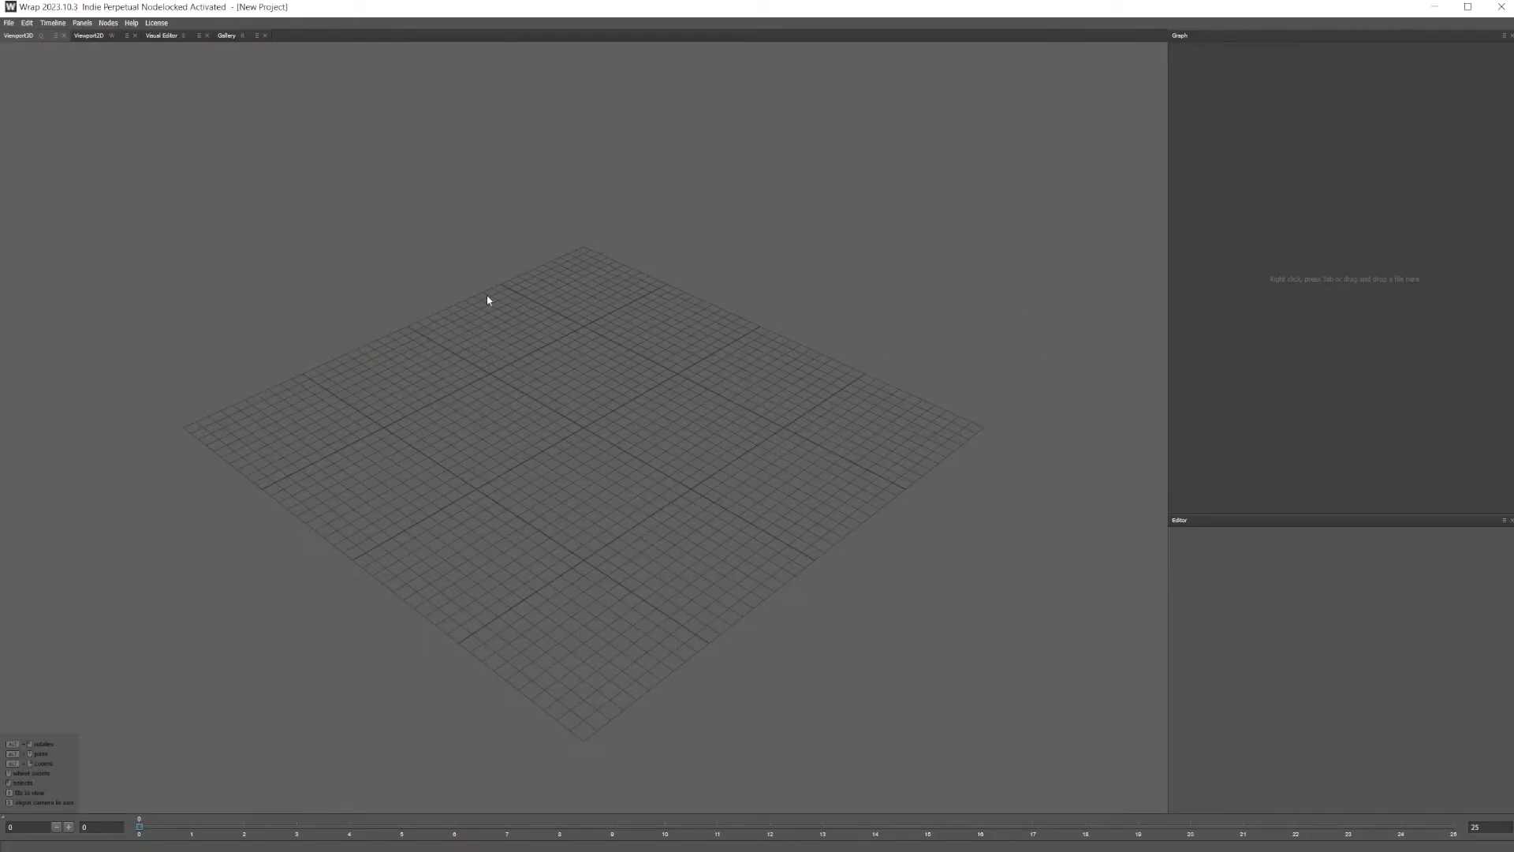
- Switch to Wrap, widen the Graph area and place two LoadGeom nodes level with each other
{"action": "left_click_drag", "start_coordinate": [1167, 367], "coordinate": [1037, 363]}
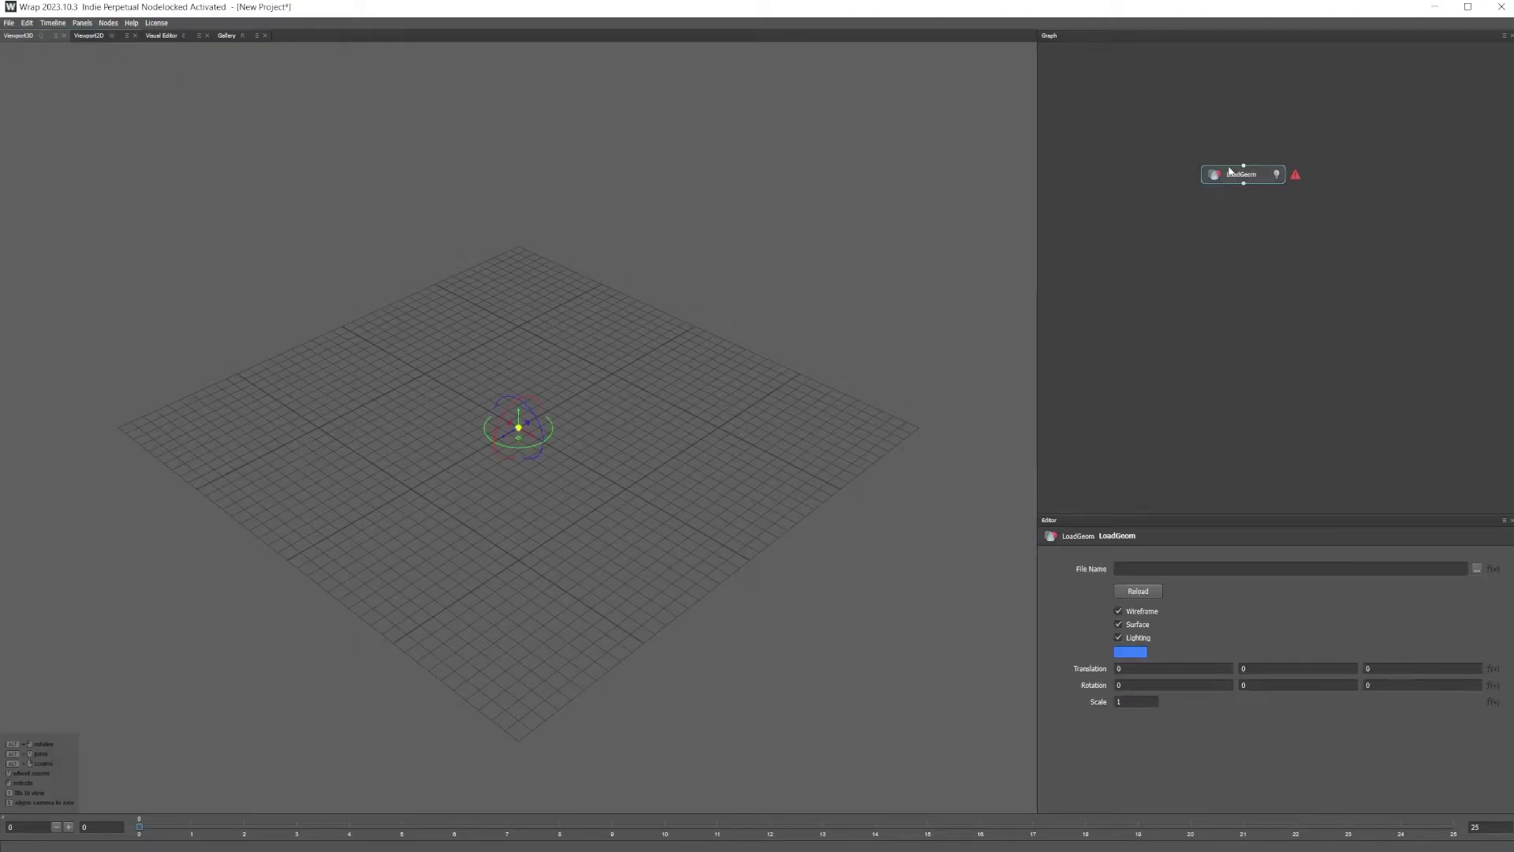
{"action": "left_click_drag", "start_coordinate": [1230, 171], "coordinate": [1116, 181]}
{"action": "right_click", "coordinate": [1265, 192]}
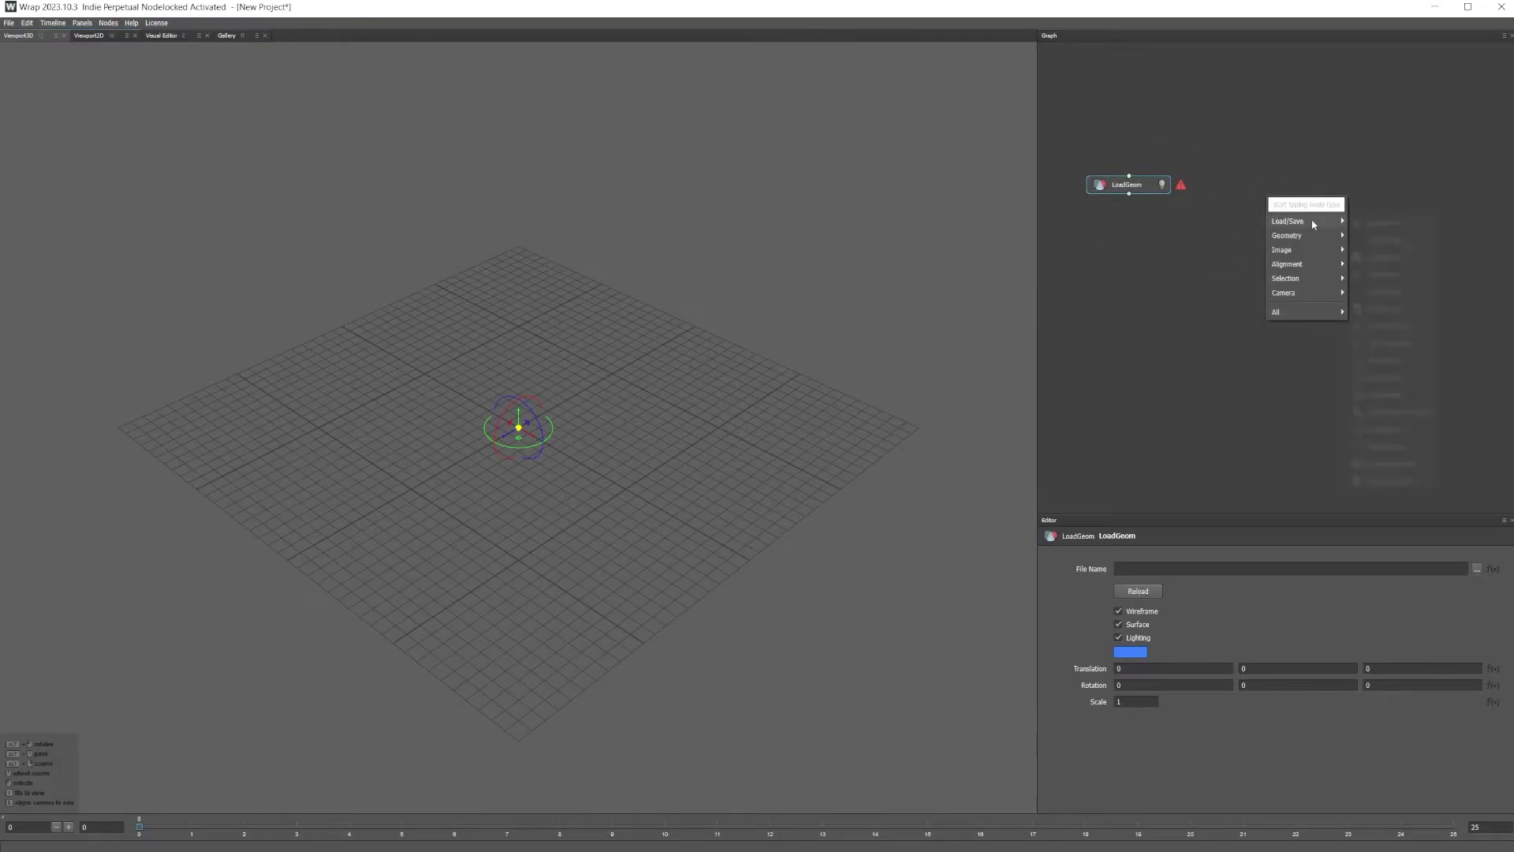
{"action": "left_click", "coordinate": [1356, 223]}
{"action": "left_click_drag", "start_coordinate": [1289, 194], "coordinate": [1403, 178]}
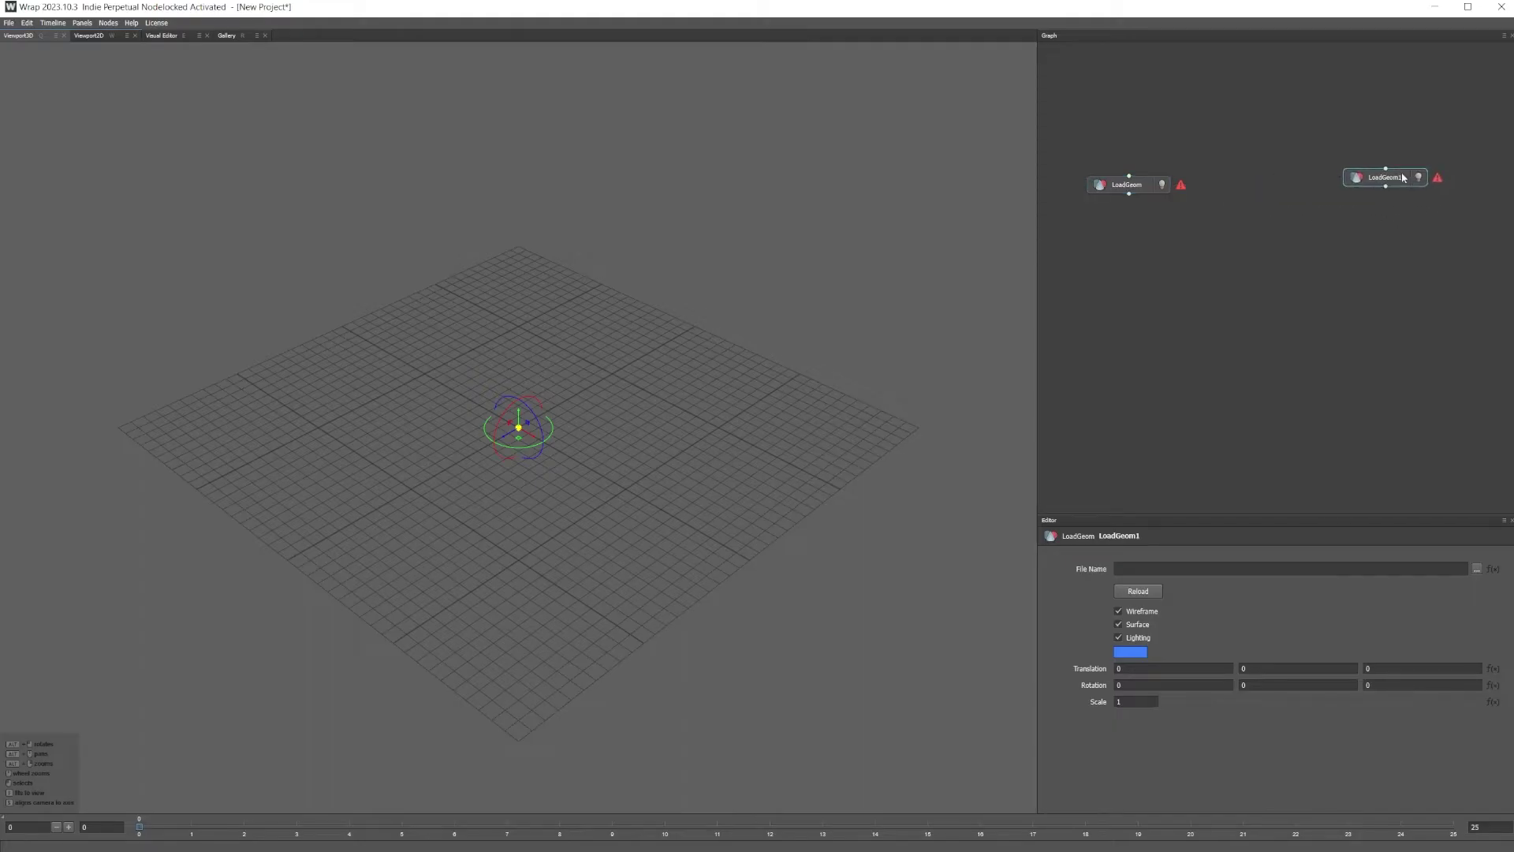
{"action": "mouse_move", "coordinate": [1130, 190]}
{"action": "left_mouse_down"}
{"action": "mouse_move", "coordinate": [1133, 162]}
{"action": "mouse_move", "coordinate": [1151, 186]}
{"action": "mouse_move", "coordinate": [1135, 182]}
{"action": "left_mouse_up"}
{"action": "mouse_move", "coordinate": [1383, 187]}
{"action": "left_mouse_down"}
{"action": "mouse_move", "coordinate": [1383, 149]}
{"action": "mouse_move", "coordinate": [1387, 187]}
{"action": "left_mouse_up"}
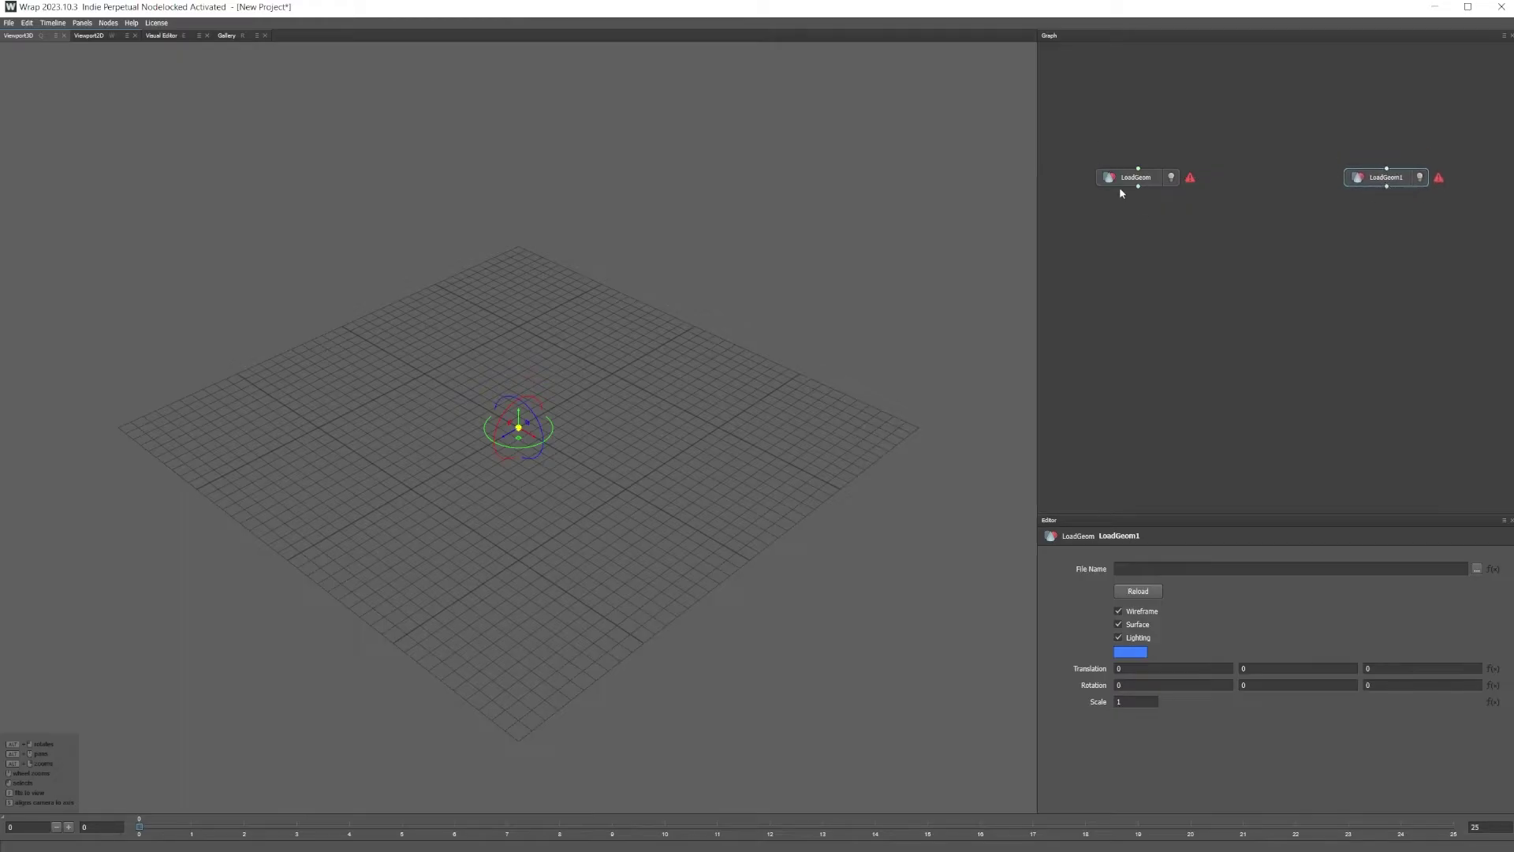
- Load Metahuman base head.obj into the first LoadGeom node and view the head mesh
{"action": "left_click_drag", "start_coordinate": [1130, 178], "coordinate": [1138, 179]}
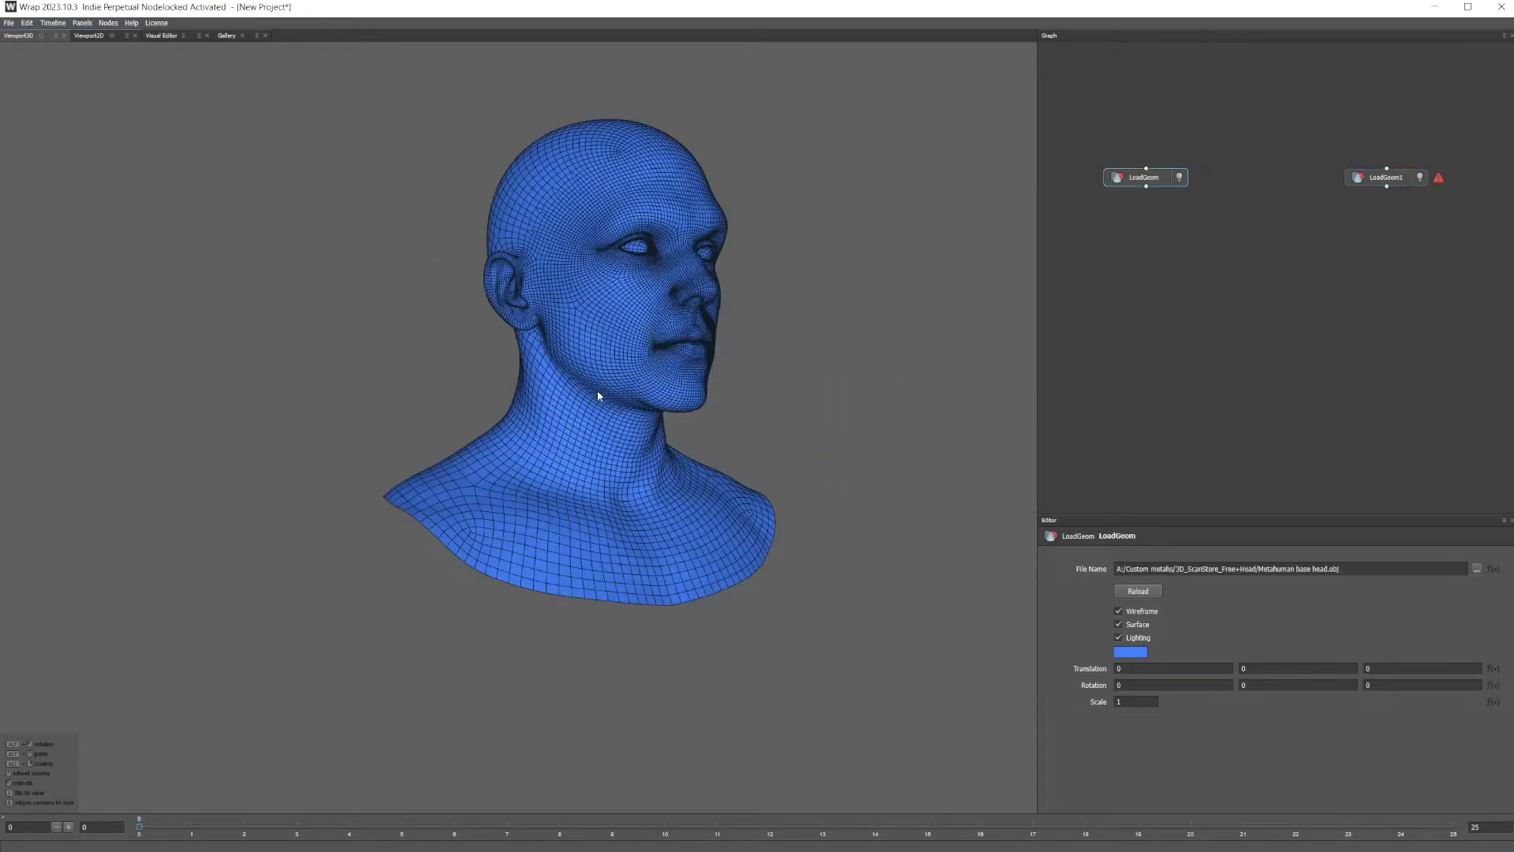
{"action": "scroll", "coordinate": [596, 398], "scroll_direction": "down", "scroll_amount": 5}
{"action": "scroll", "coordinate": [604, 409], "scroll_direction": "up", "scroll_amount": 5}
{"action": "middle_click_drag", "start_coordinate": [703, 316], "coordinate": [611, 364], "text": "alt"}
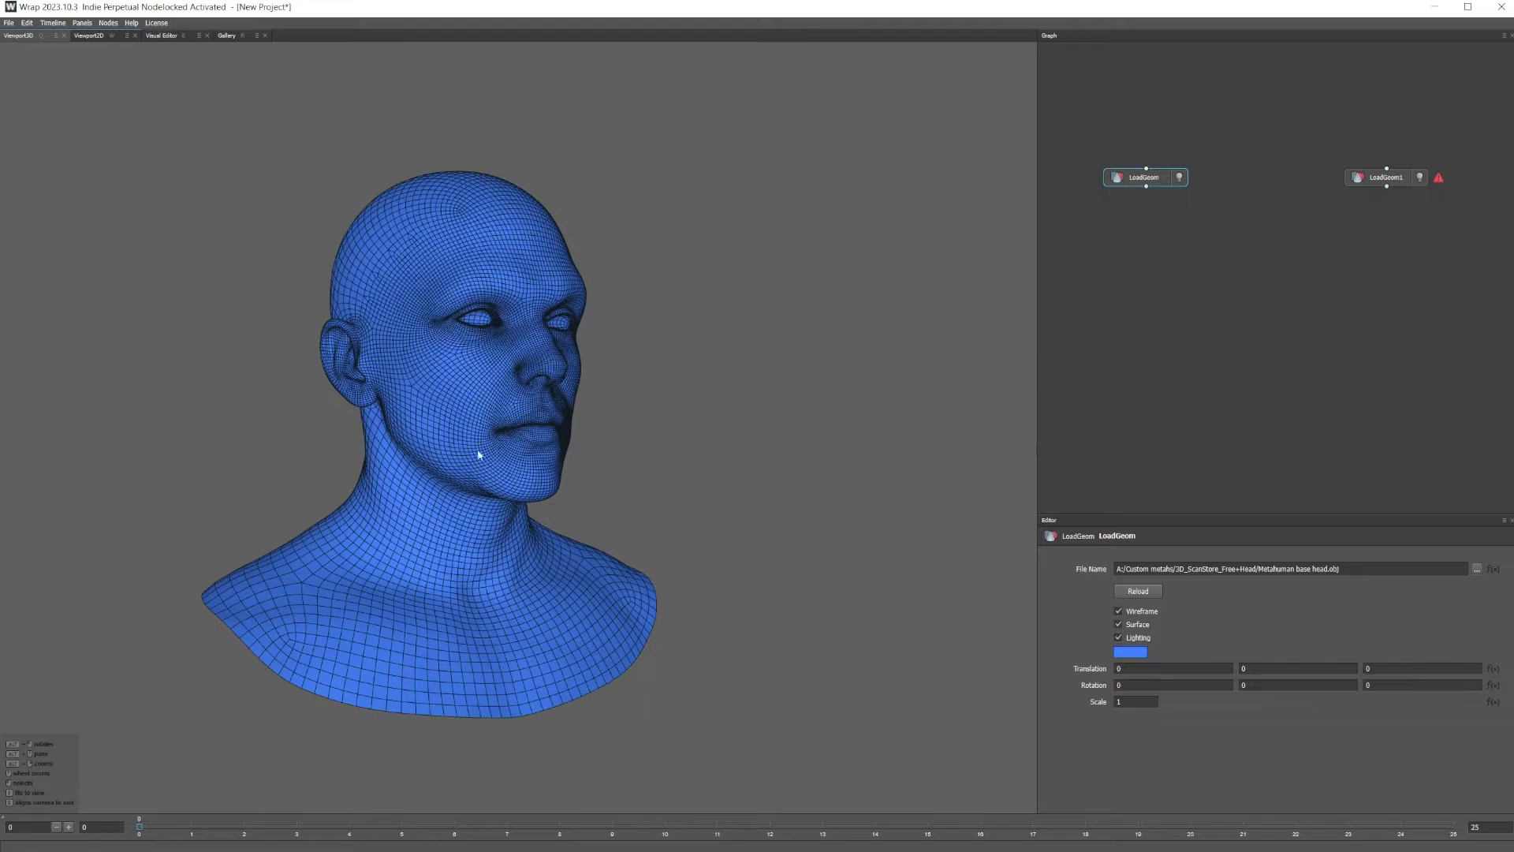
- Rename the node holding the Metahuman base head to Base
{"action": "right_click", "coordinate": [1153, 180]}
{"action": "left_click", "coordinate": [1192, 184]}
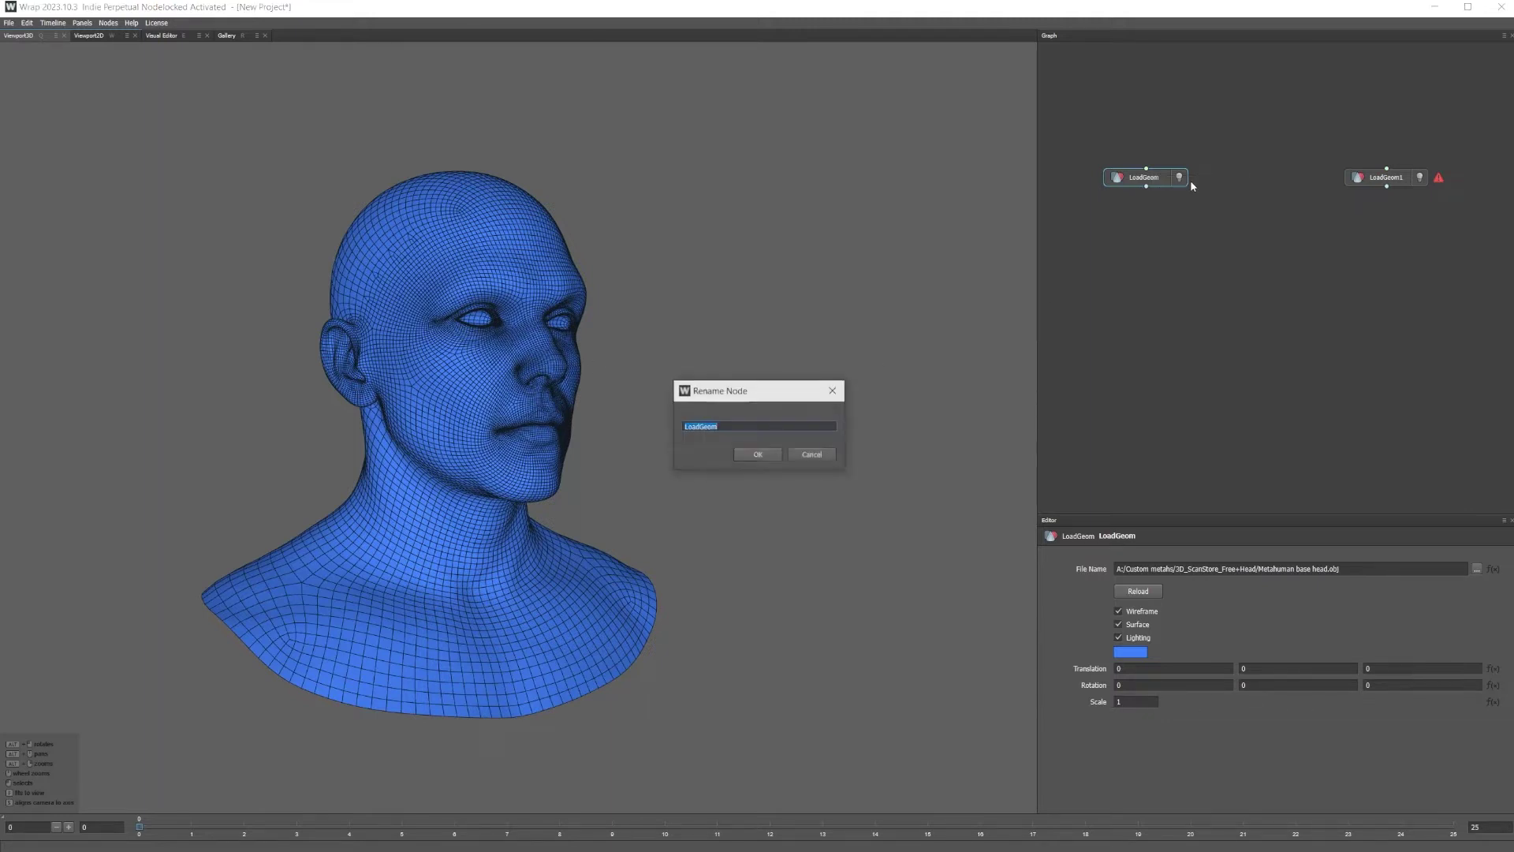
{"action": "type", "text": "Base"}
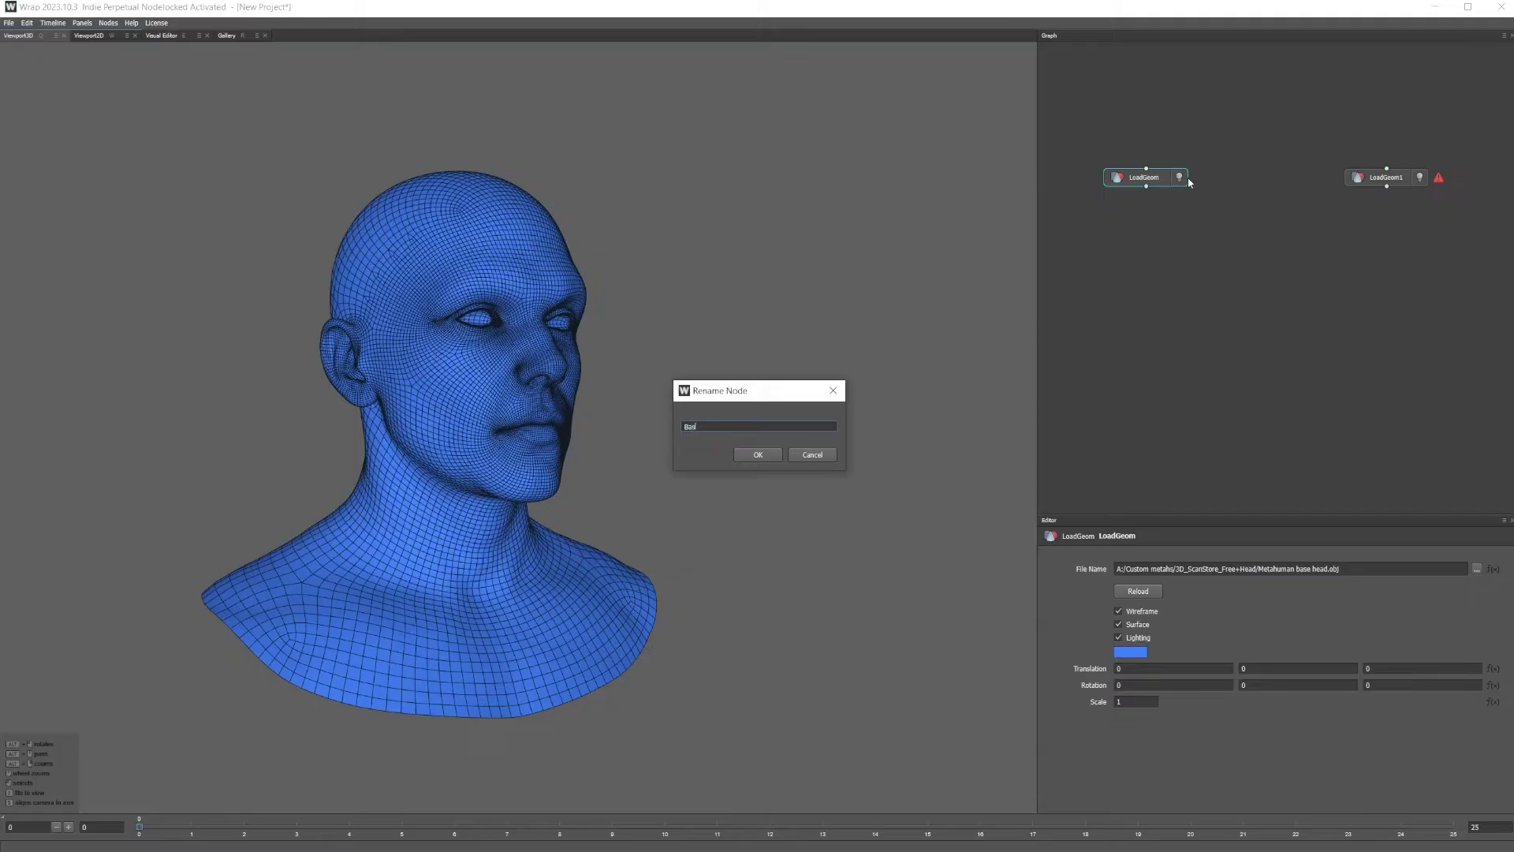
{"action": "key", "text": "Return"}
- Load Scan_head_scaled.obj from the 3D_ScanStore_Free+Head folder into the second LoadGeom node
{"action": "left_click", "coordinate": [1476, 569]}
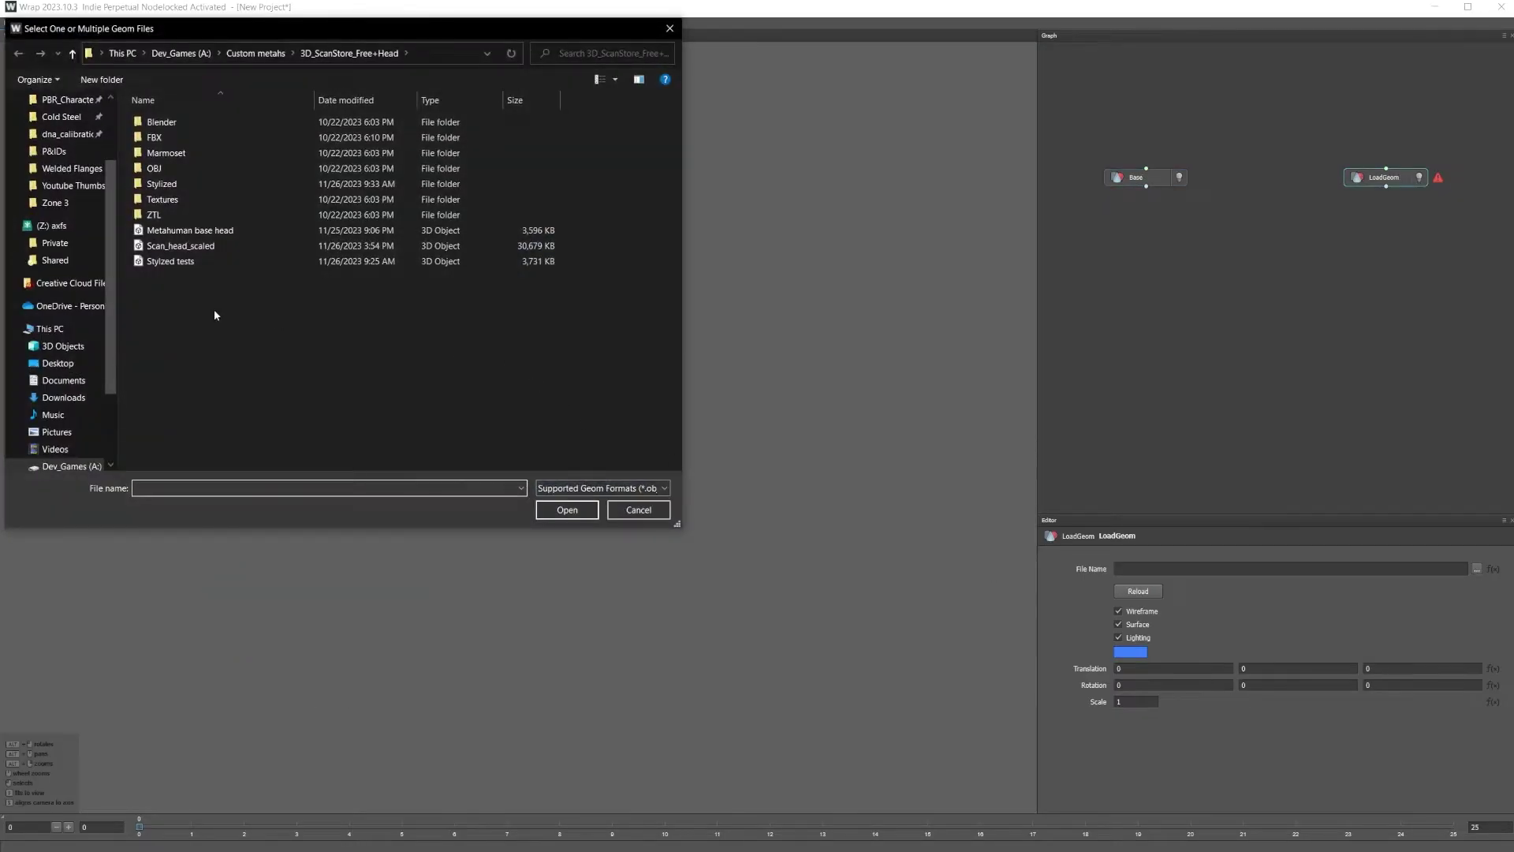
{"action": "left_click", "coordinate": [227, 231]}
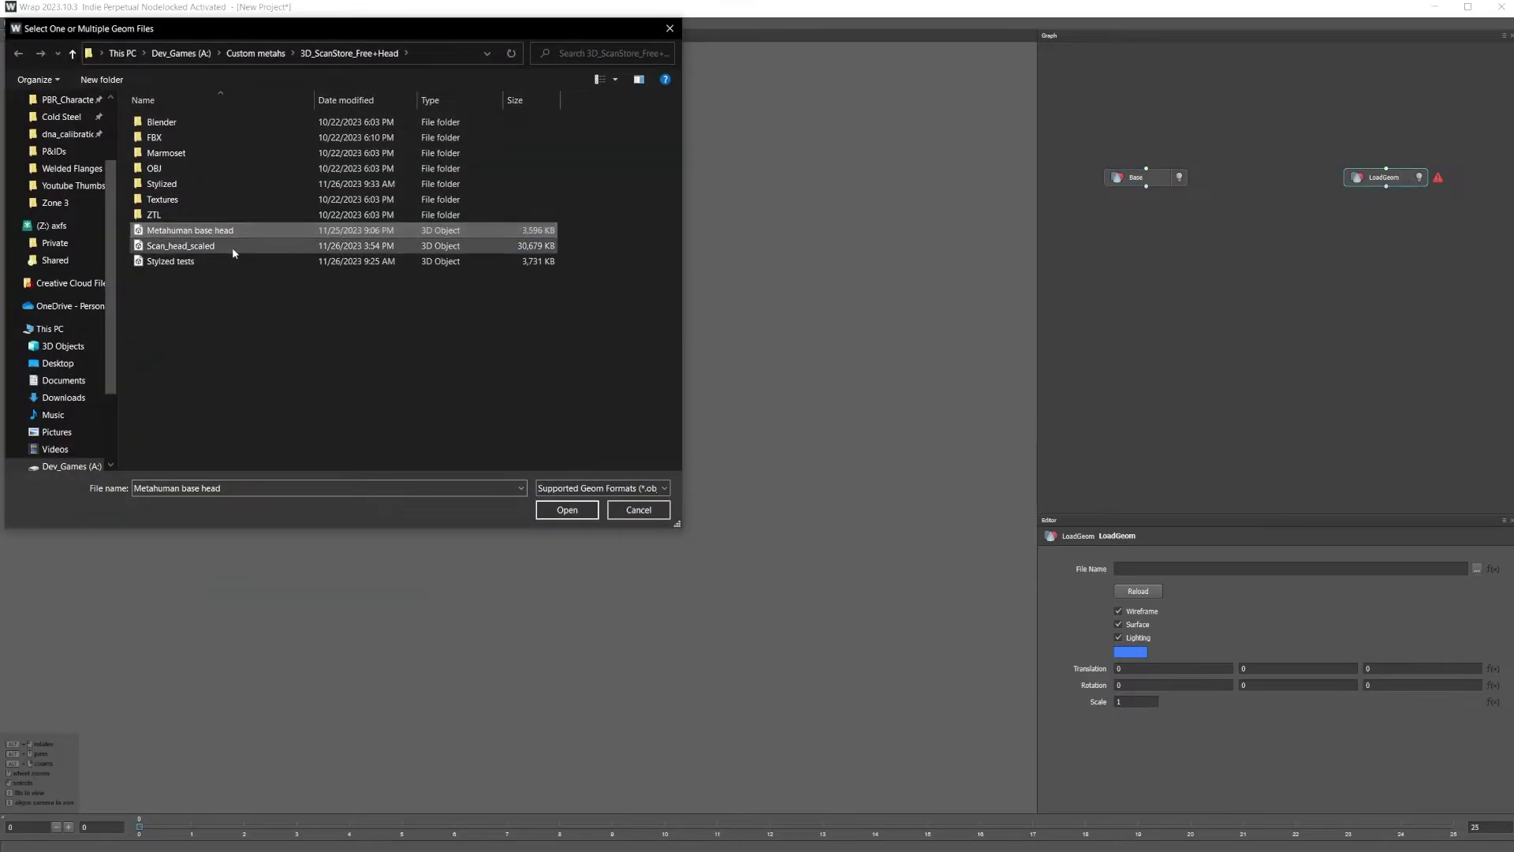
{"action": "left_click", "coordinate": [232, 246]}
{"action": "left_click", "coordinate": [565, 511]}
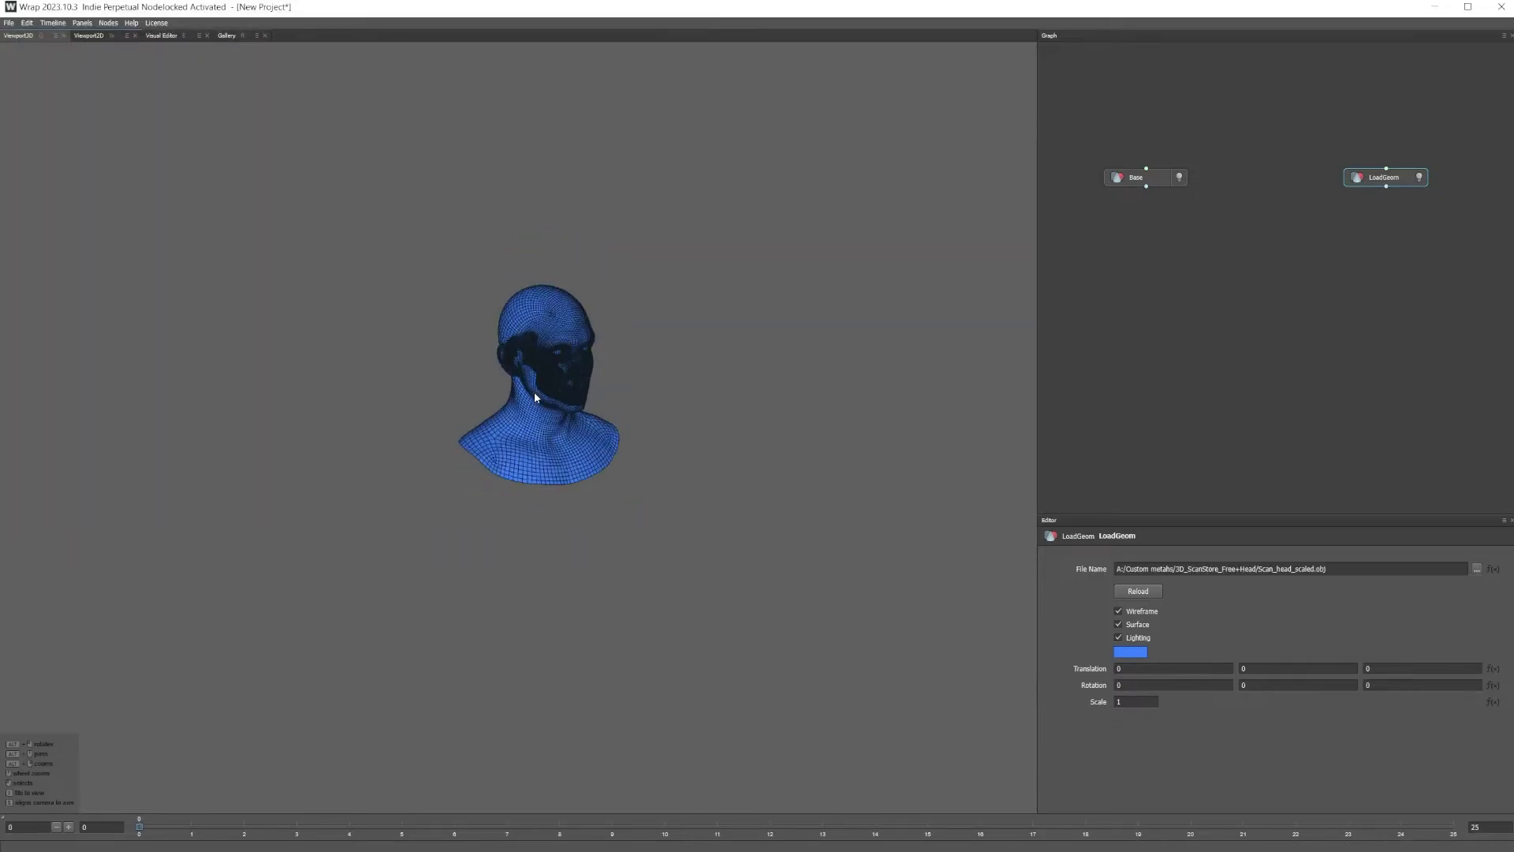
- Compare the scan head with the Base head by hiding the Base node, inspecting the meshes from several angles and showing it again
{"action": "right_click_drag", "start_coordinate": [535, 398], "coordinate": [831, 444], "text": "alt"}
{"action": "left_click_drag", "start_coordinate": [831, 444], "coordinate": [811, 449], "text": "alt"}
{"action": "right_click_drag", "start_coordinate": [812, 450], "coordinate": [597, 442], "text": "alt"}
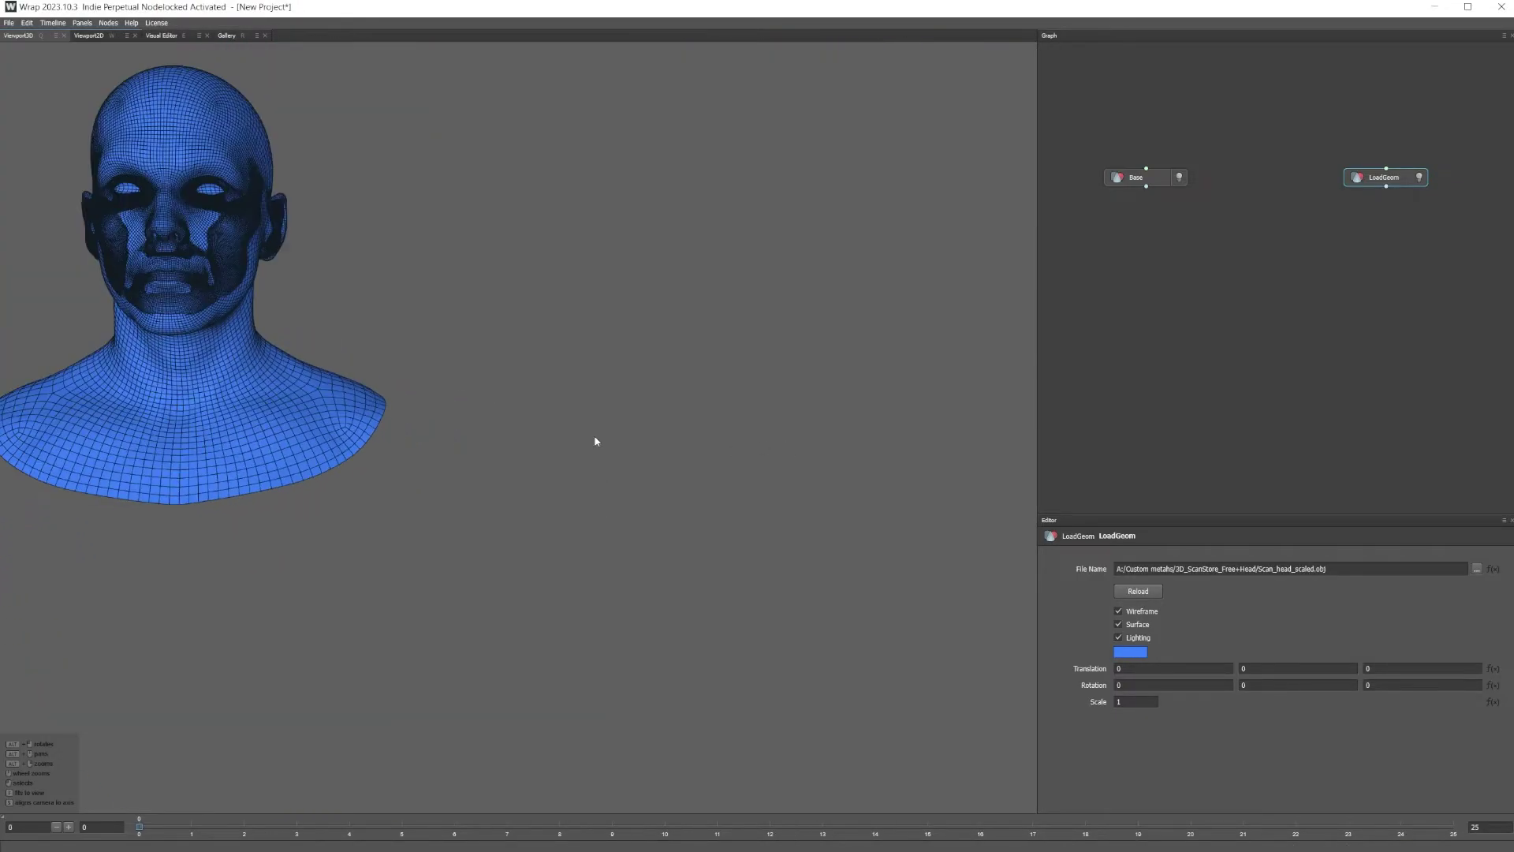
{"action": "key", "text": "f"}
{"action": "left_click", "coordinate": [1176, 182]}
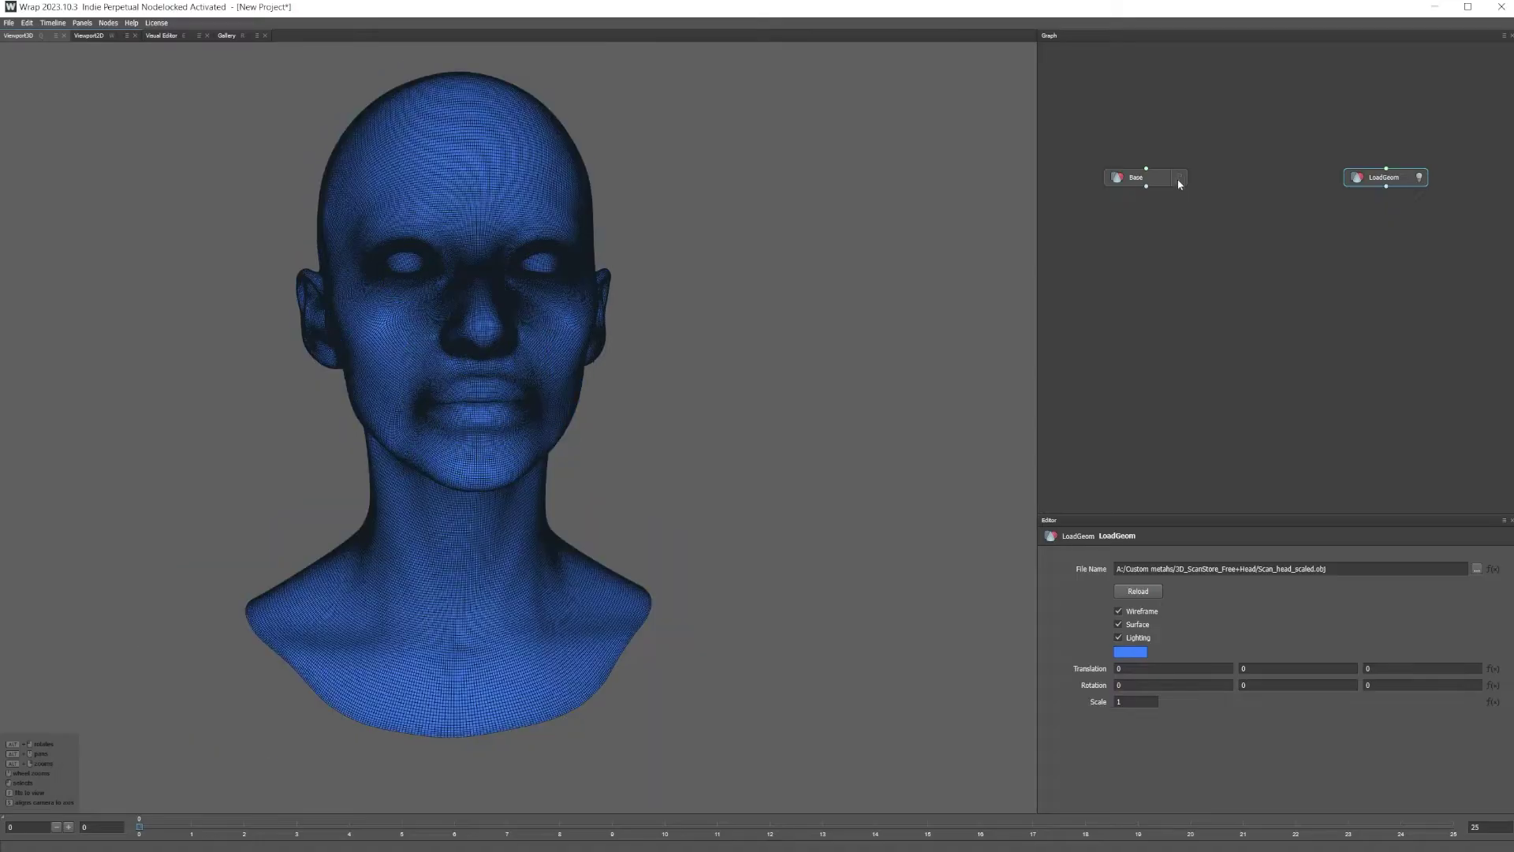
{"action": "scroll", "coordinate": [518, 403], "scroll_direction": "down", "scroll_amount": 5}
{"action": "left_click_drag", "start_coordinate": [519, 403], "coordinate": [711, 463], "text": "alt"}
{"action": "scroll", "coordinate": [820, 459], "scroll_direction": "up", "scroll_amount": 5}
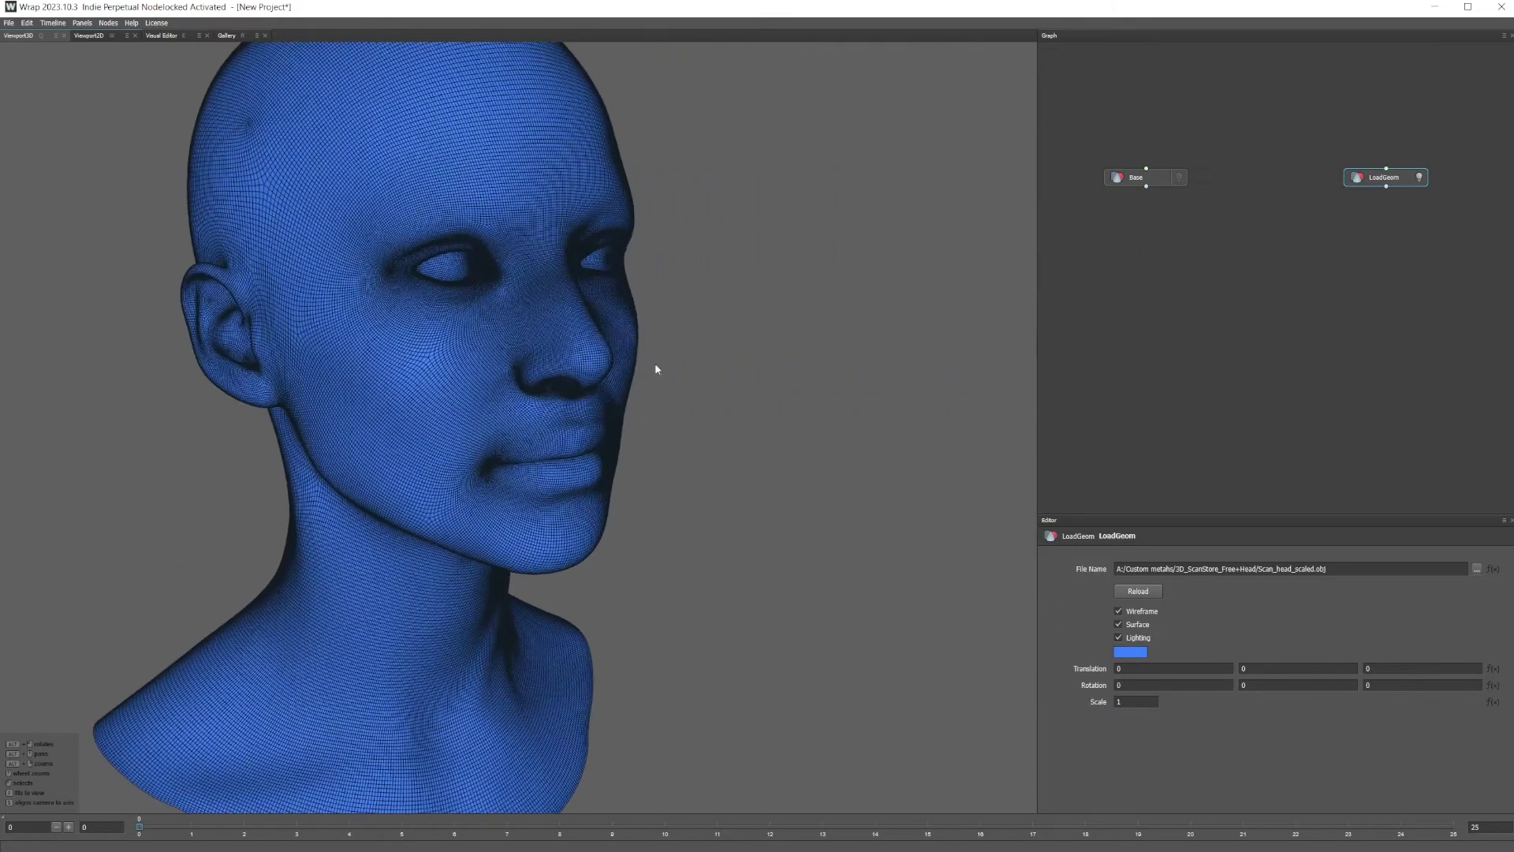
{"action": "scroll", "coordinate": [618, 338], "scroll_direction": "up", "scroll_amount": 3}
{"action": "scroll", "coordinate": [619, 338], "scroll_direction": "down", "scroll_amount": 5}
{"action": "scroll", "coordinate": [939, 322], "scroll_direction": "up", "scroll_amount": 3}
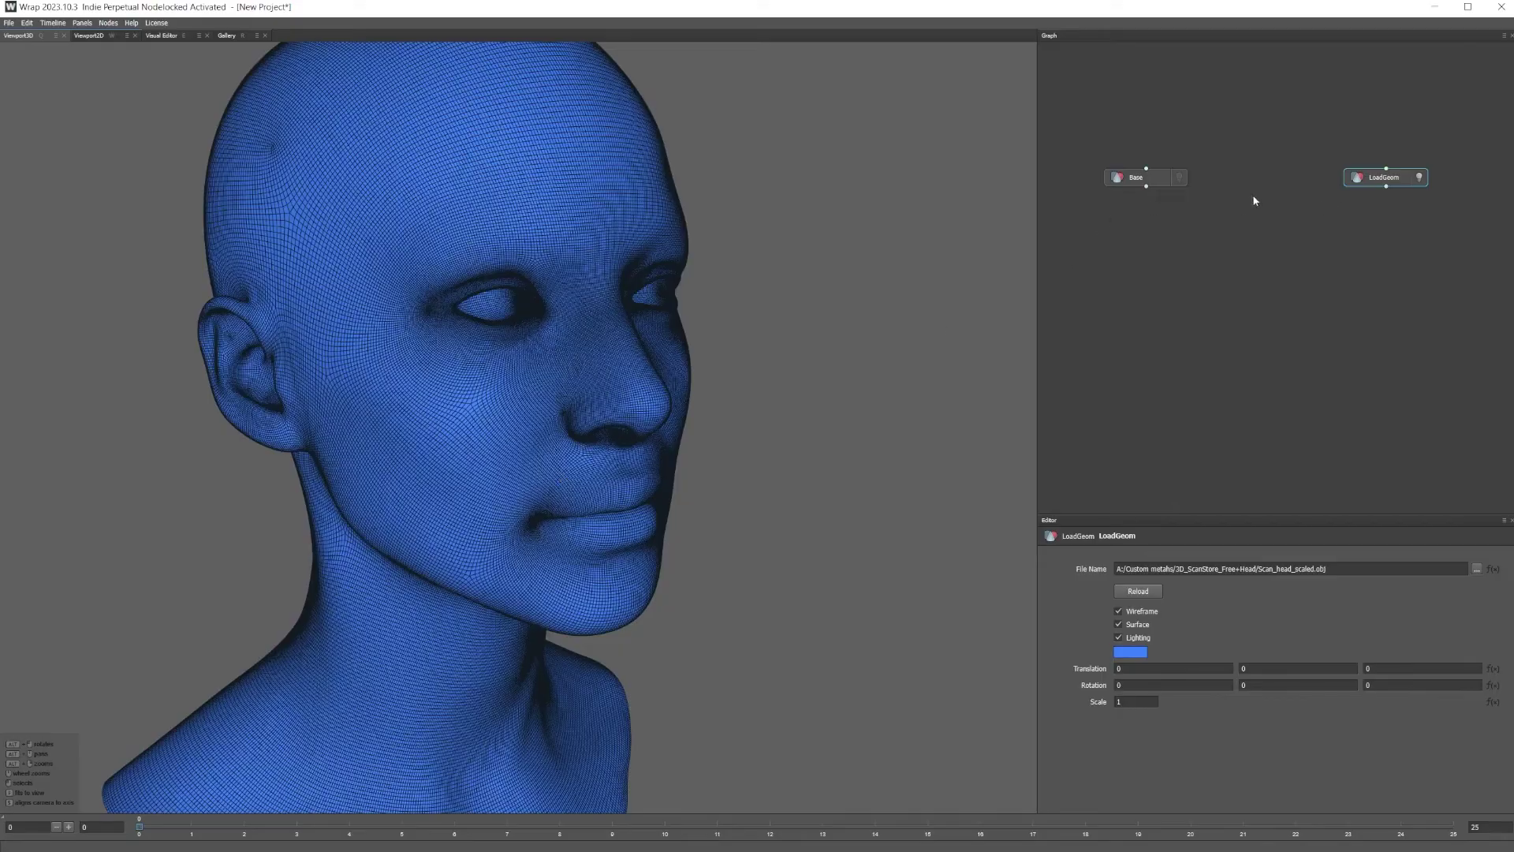
{"action": "left_click", "coordinate": [1180, 177]}
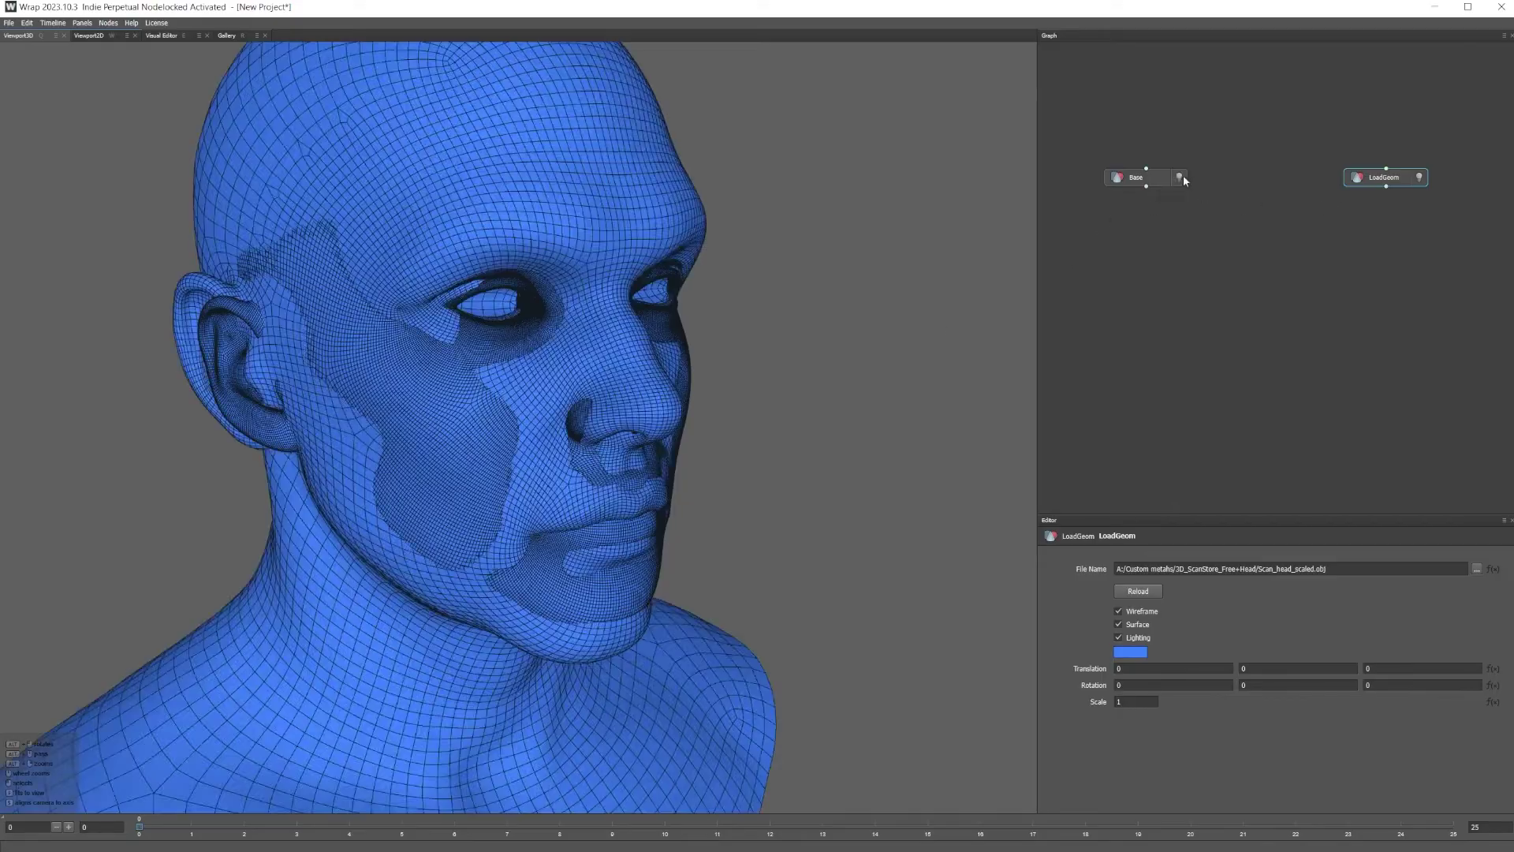
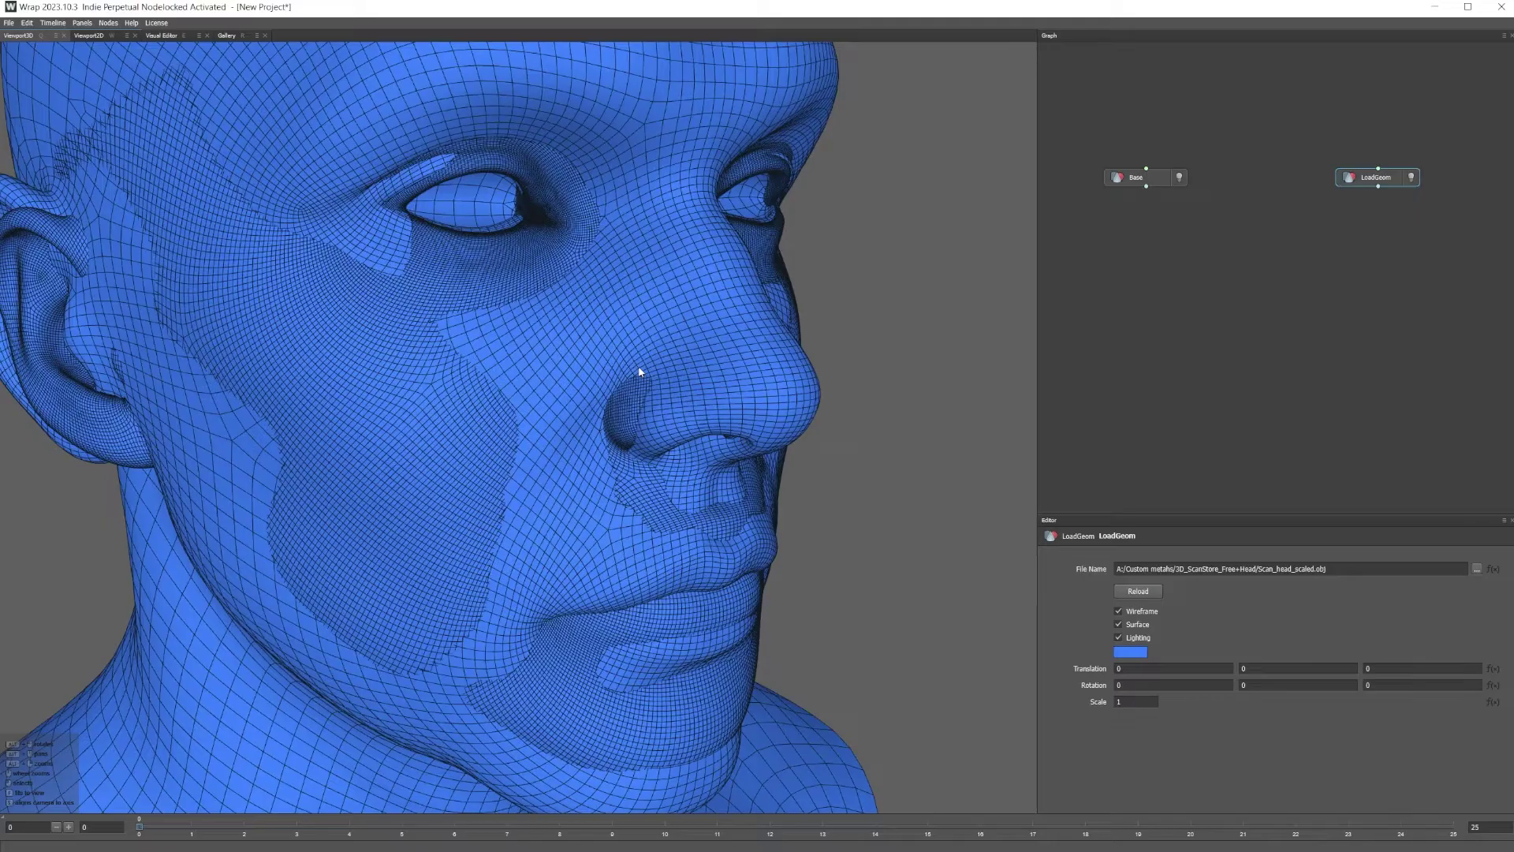
- Add a SelectPointPairs node between and below the Base and LoadGeom nodes
{"action": "scroll", "coordinate": [586, 346], "scroll_direction": "down", "scroll_amount": 10}
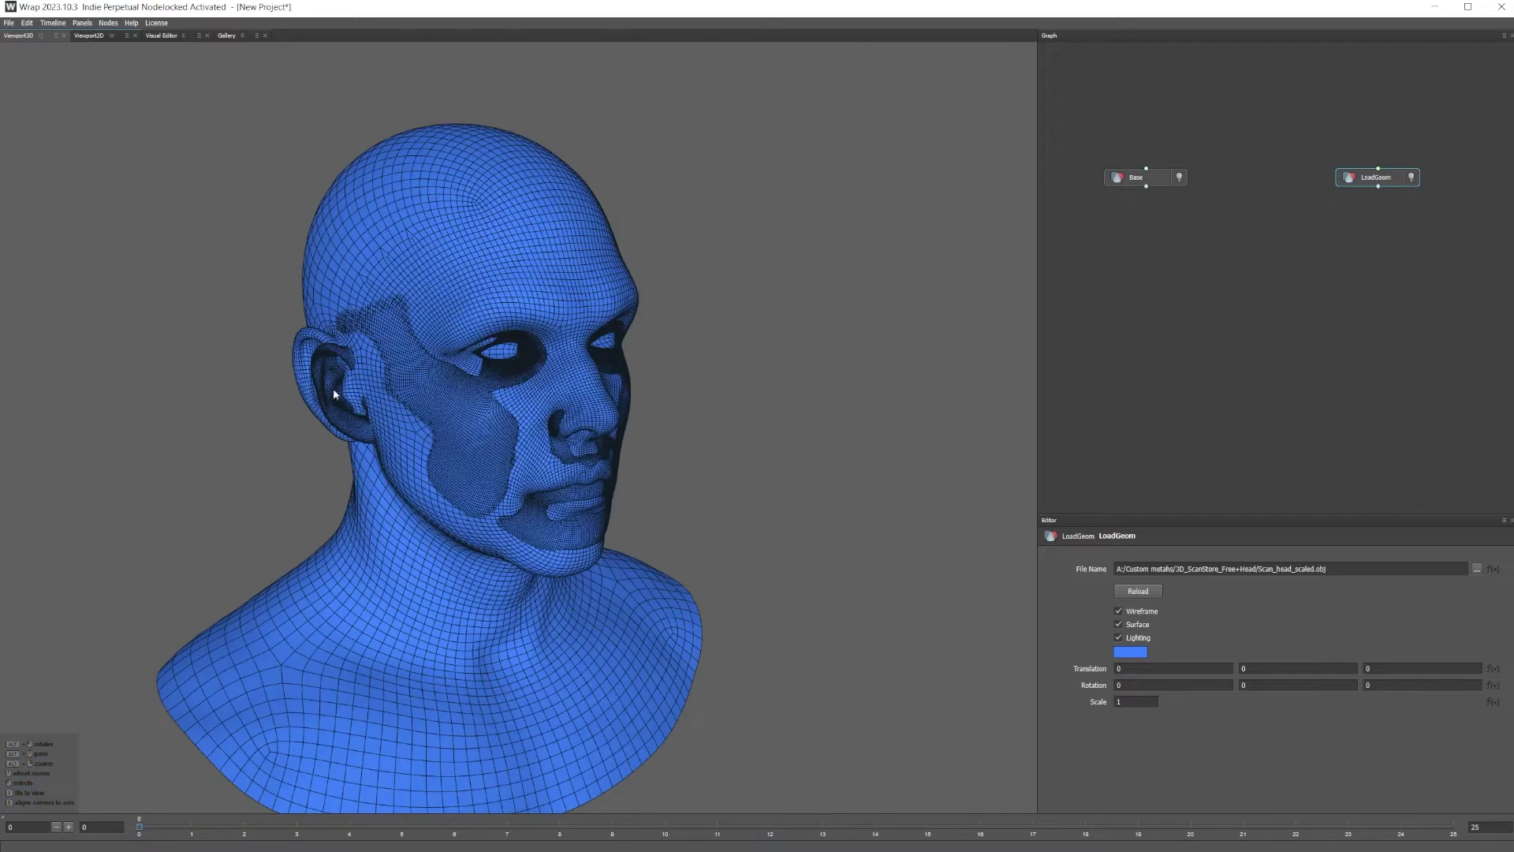
{"action": "left_click_drag", "start_coordinate": [505, 430], "coordinate": [821, 473], "text": "alt"}
{"action": "key", "text": "f"}
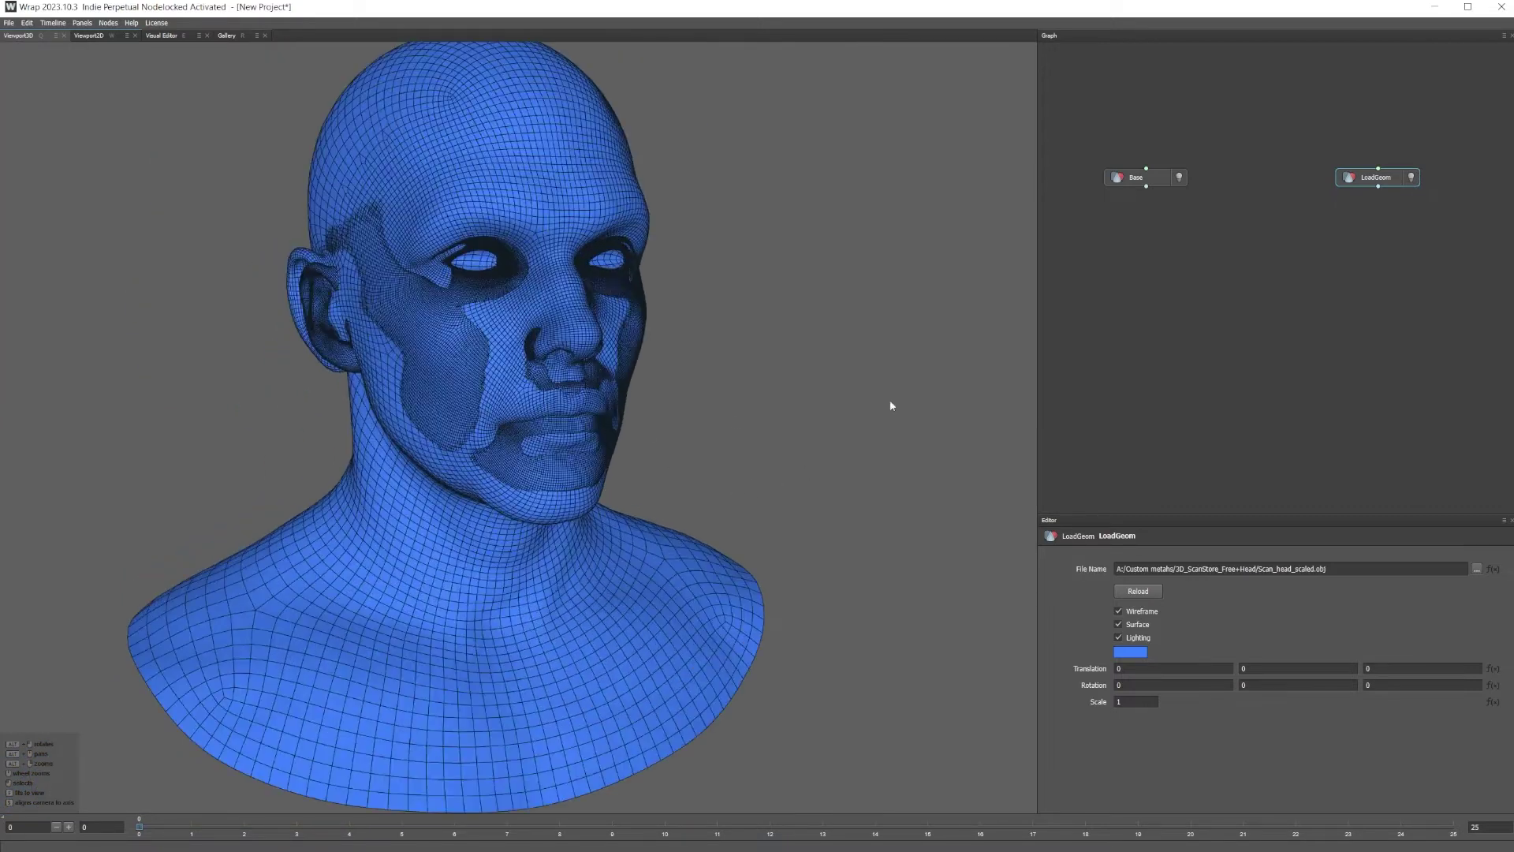
{"action": "right_click", "coordinate": [1189, 235]}
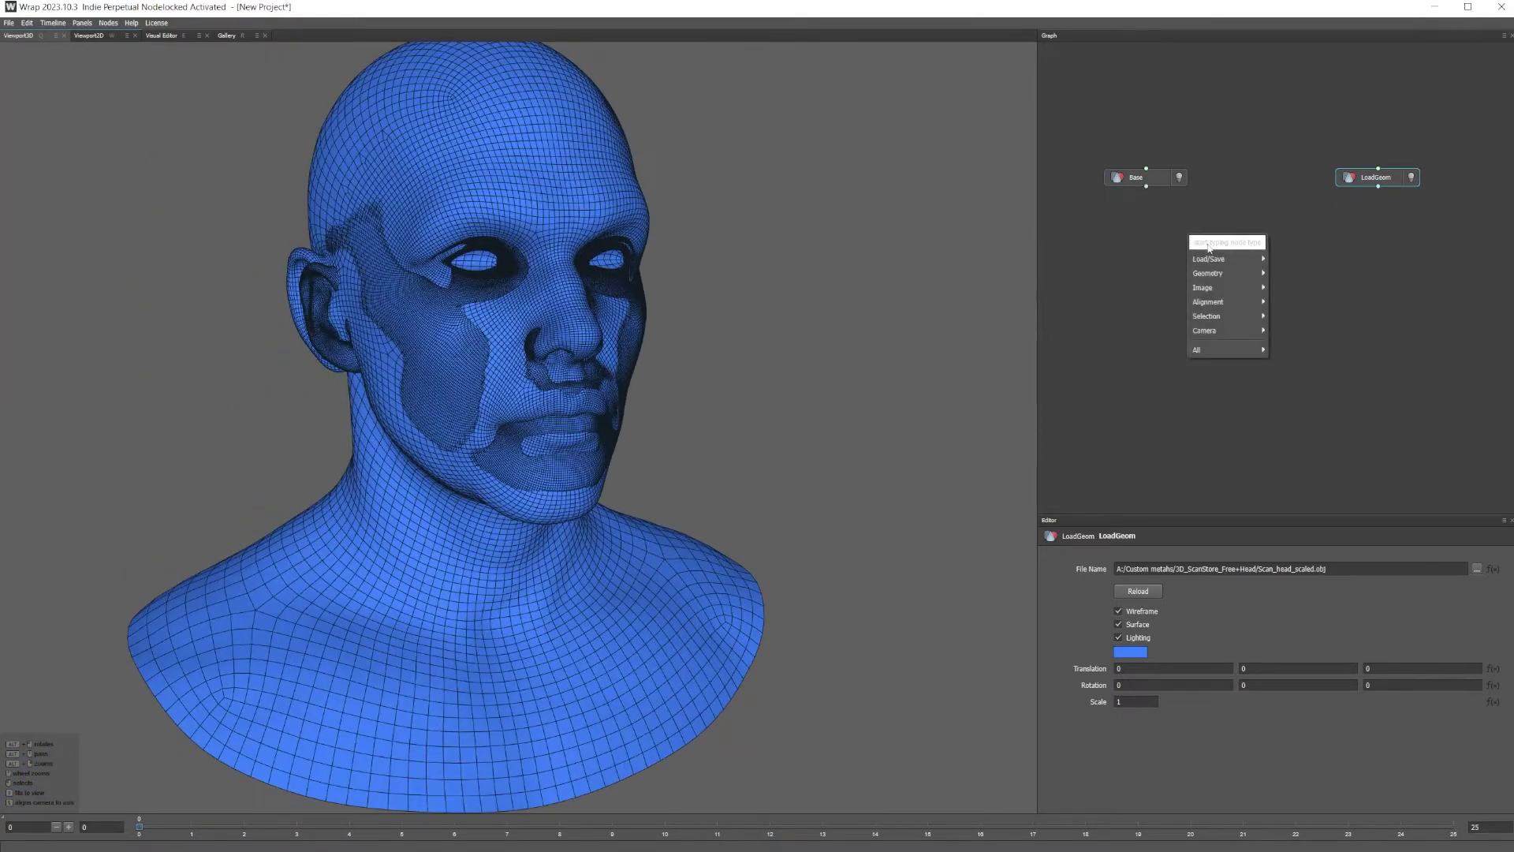
{"action": "mouse_move", "coordinate": [1226, 282]}
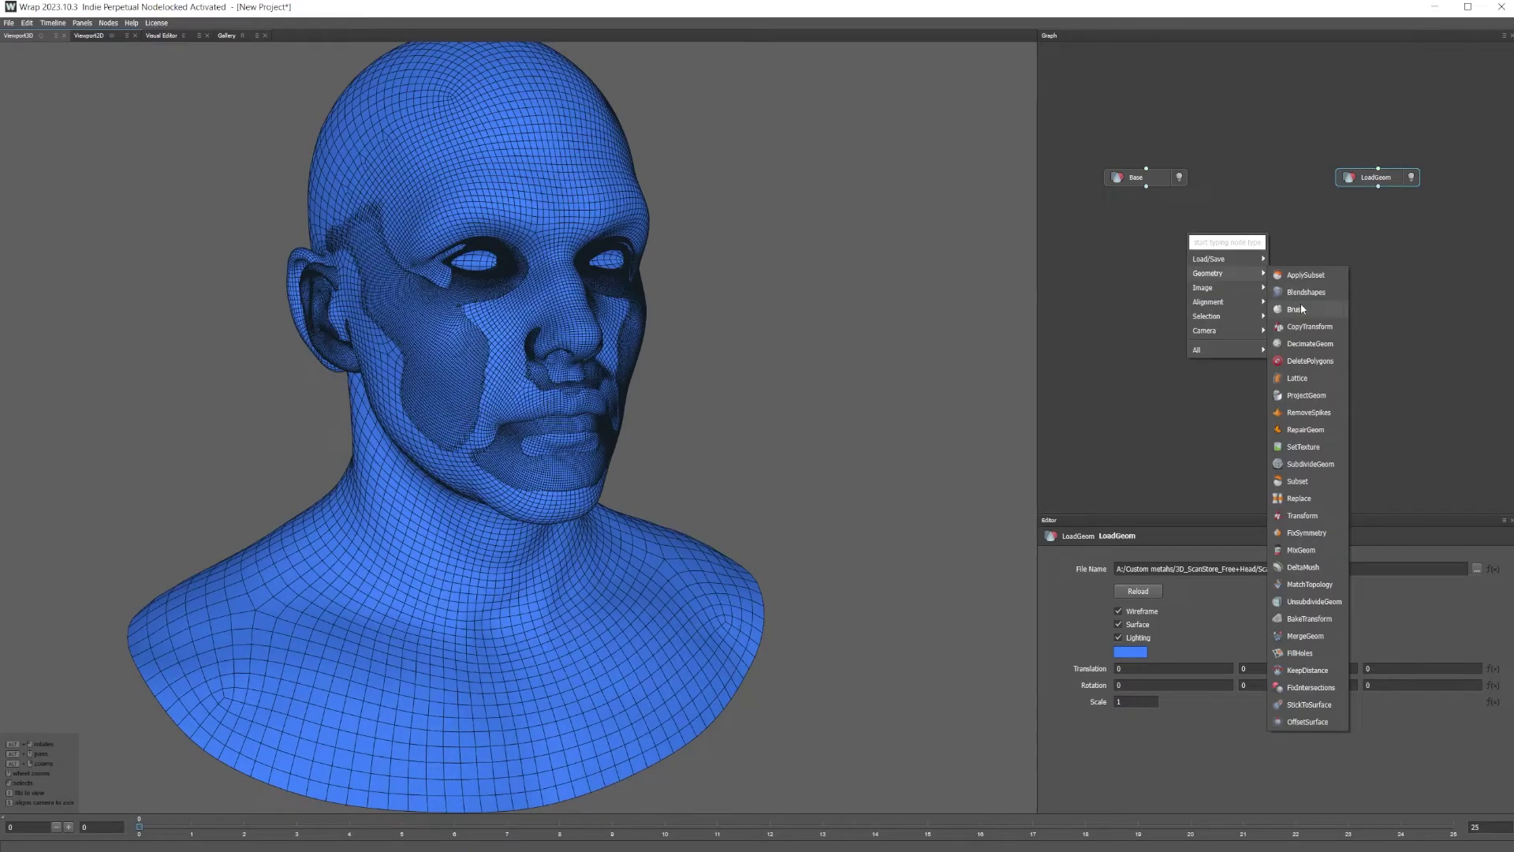
{"action": "mouse_move", "coordinate": [1237, 314]}
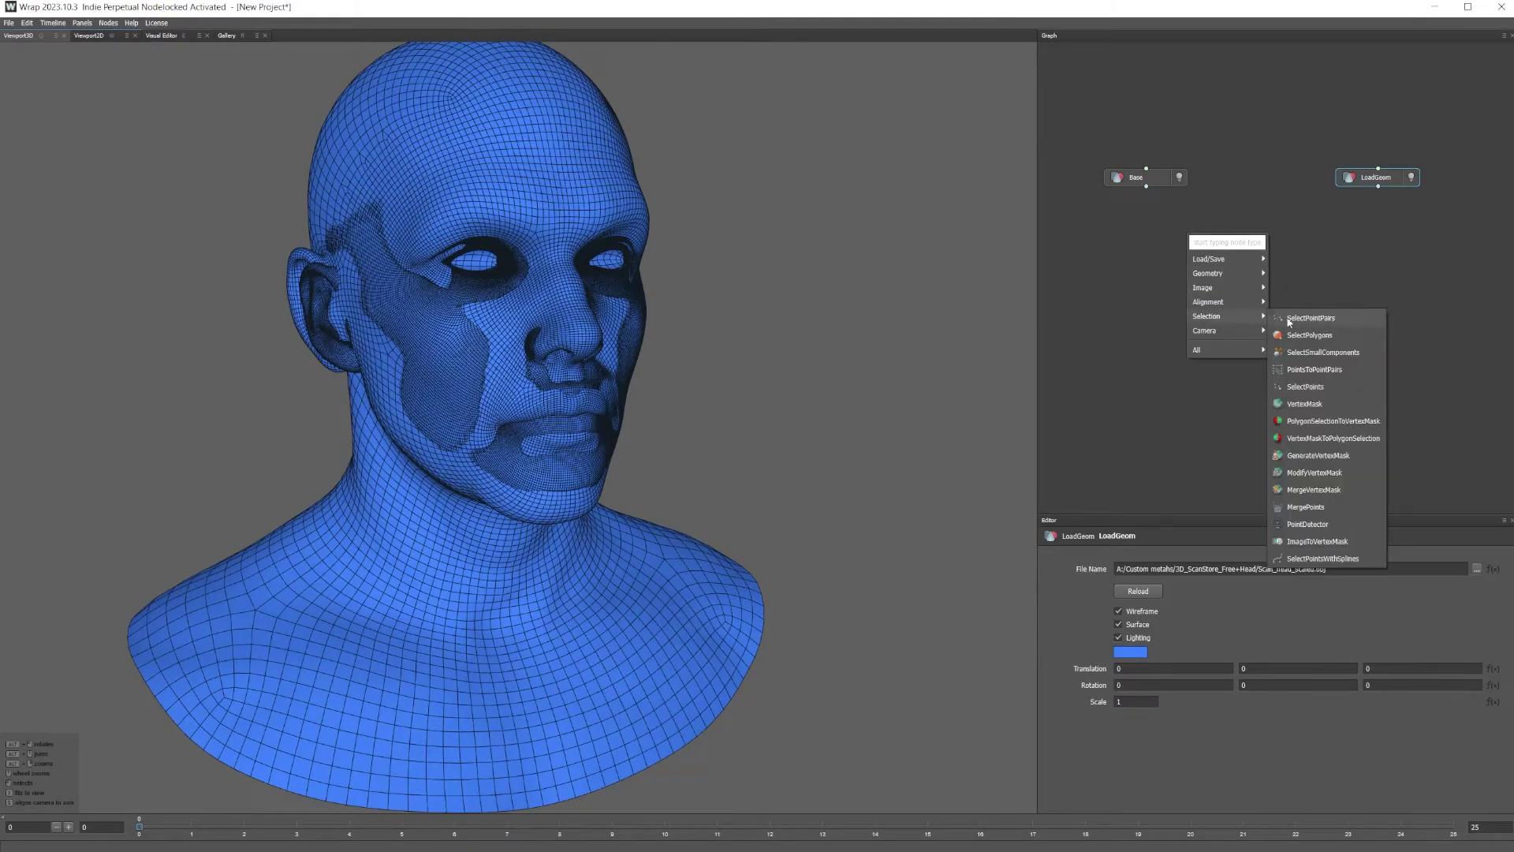
{"action": "left_click", "coordinate": [1298, 319]}
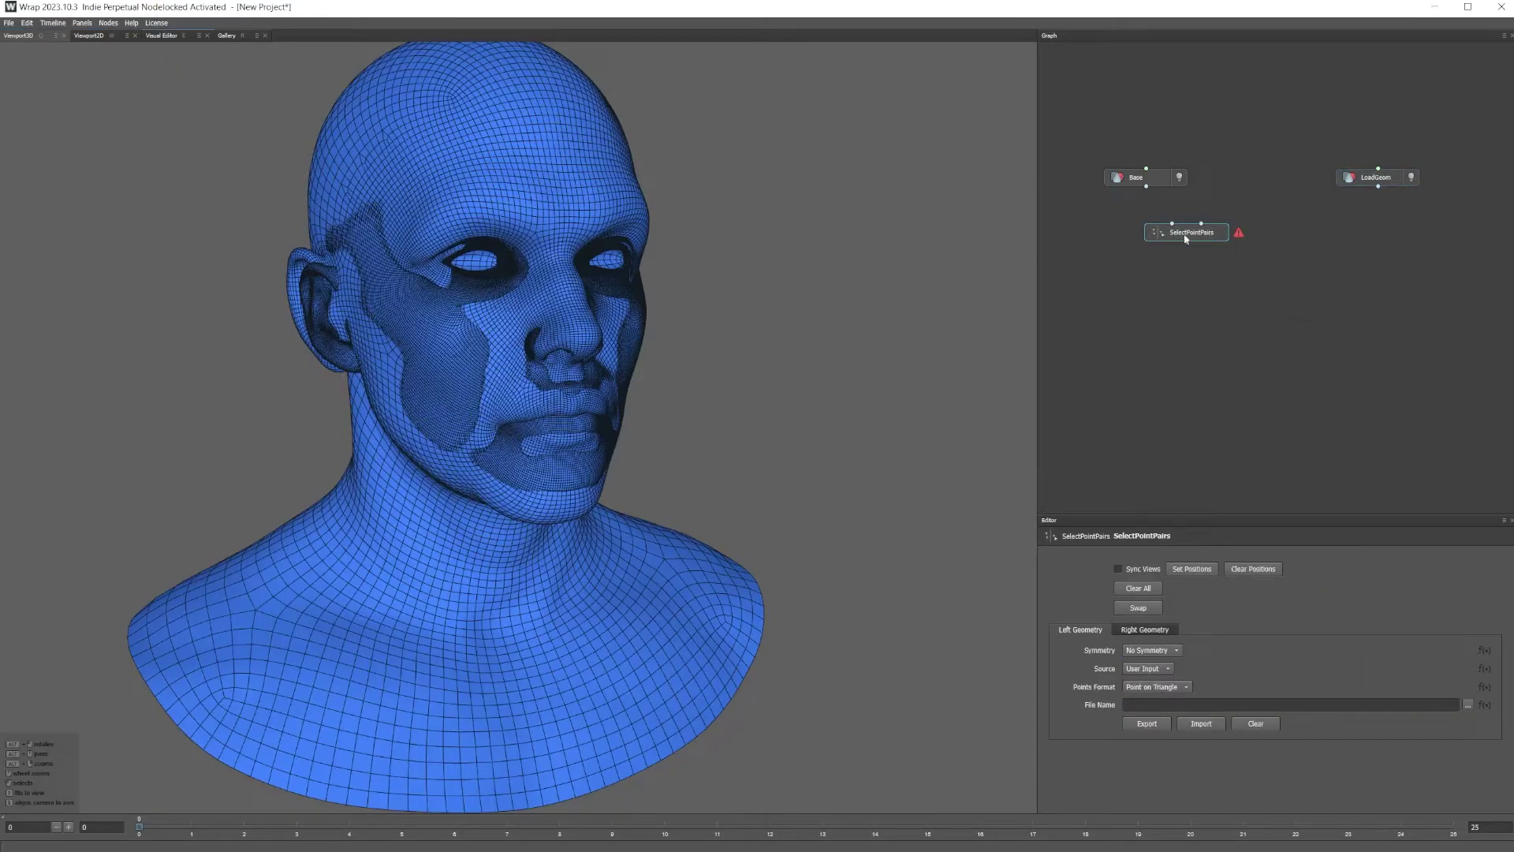
{"action": "left_click_drag", "start_coordinate": [1185, 238], "coordinate": [1257, 260]}
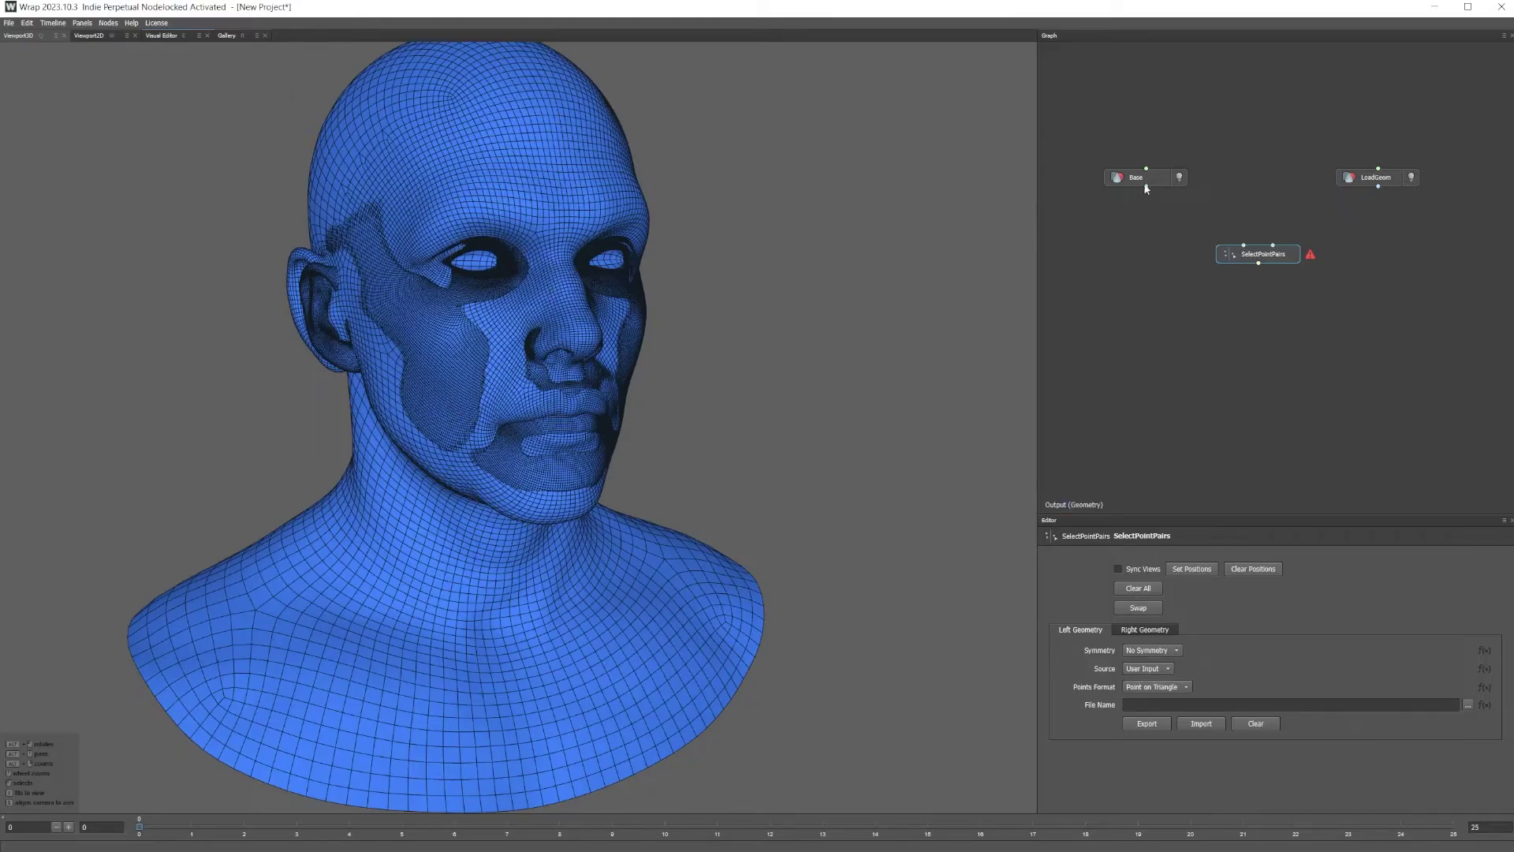
- Connect Base and LoadGeom to the two SelectPointPairs inputs and show both heads side by side in the Visual Editor
{"action": "left_click_drag", "start_coordinate": [1146, 186], "coordinate": [1243, 245]}
{"action": "left_click_drag", "start_coordinate": [1378, 186], "coordinate": [1273, 245]}
{"action": "left_click", "coordinate": [170, 36]}
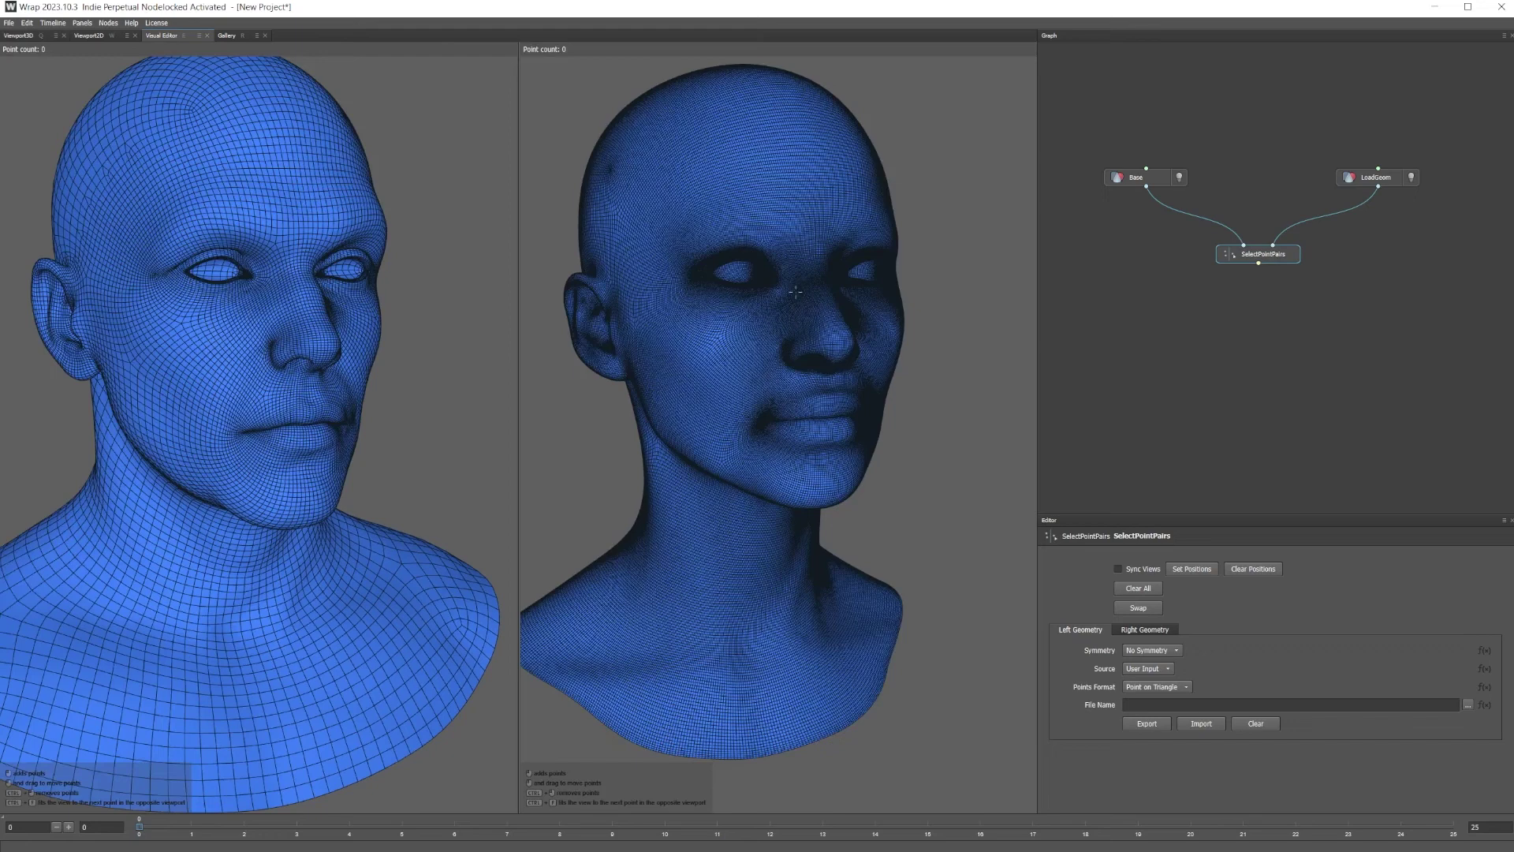
- Enable Sync Views for the point pairs and test that both heads move together
{"action": "scroll", "coordinate": [627, 386], "scroll_direction": "down", "scroll_amount": 3}
{"action": "scroll", "coordinate": [628, 386], "scroll_direction": "up", "scroll_amount": 3}
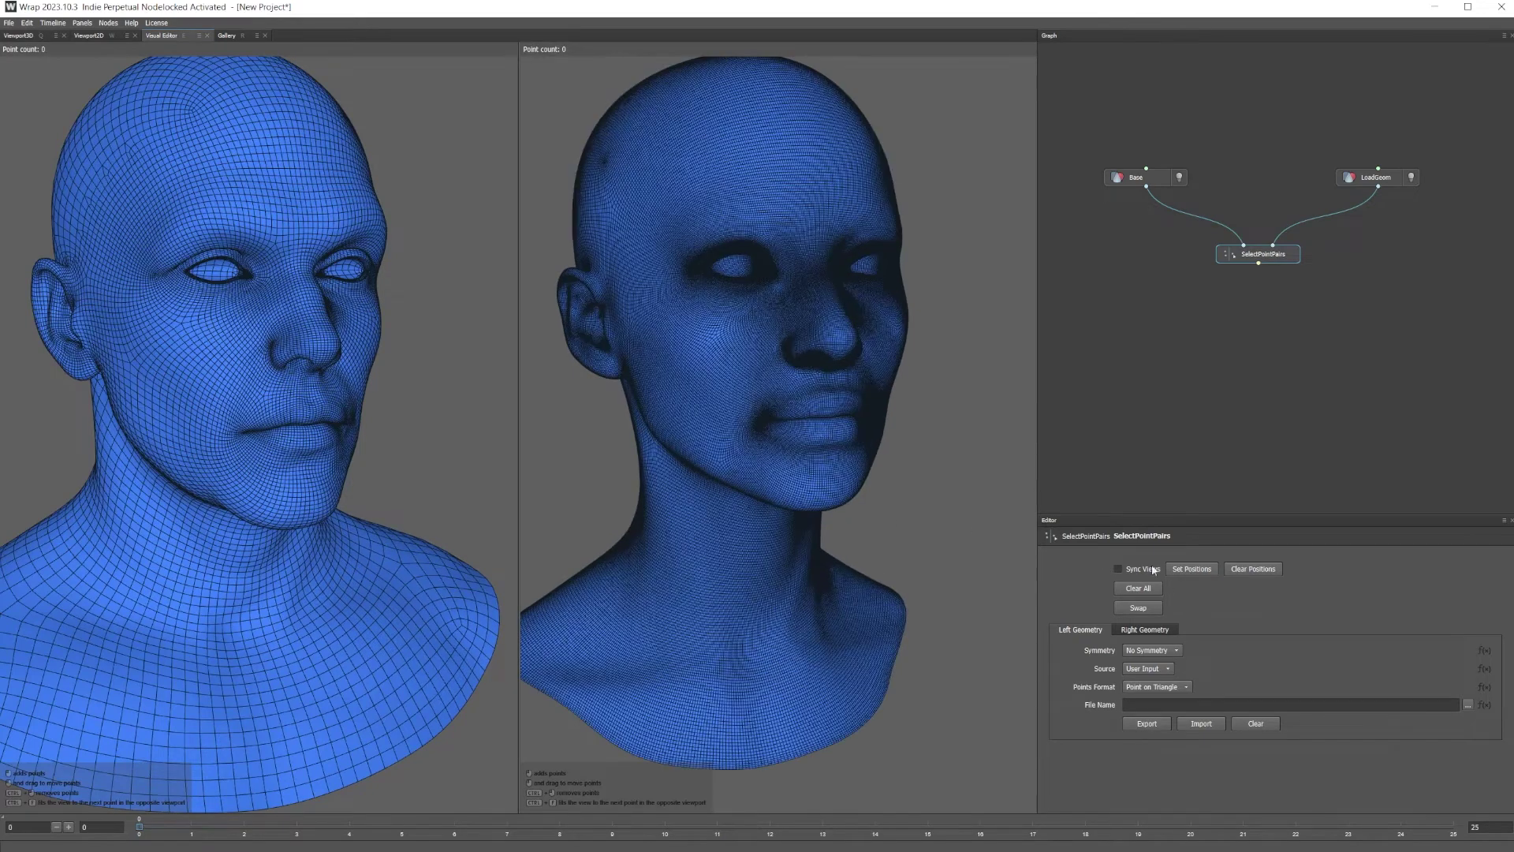
{"action": "scroll", "coordinate": [787, 449], "scroll_direction": "down", "scroll_amount": 5}
{"action": "scroll", "coordinate": [804, 341], "scroll_direction": "up", "scroll_amount": 3}
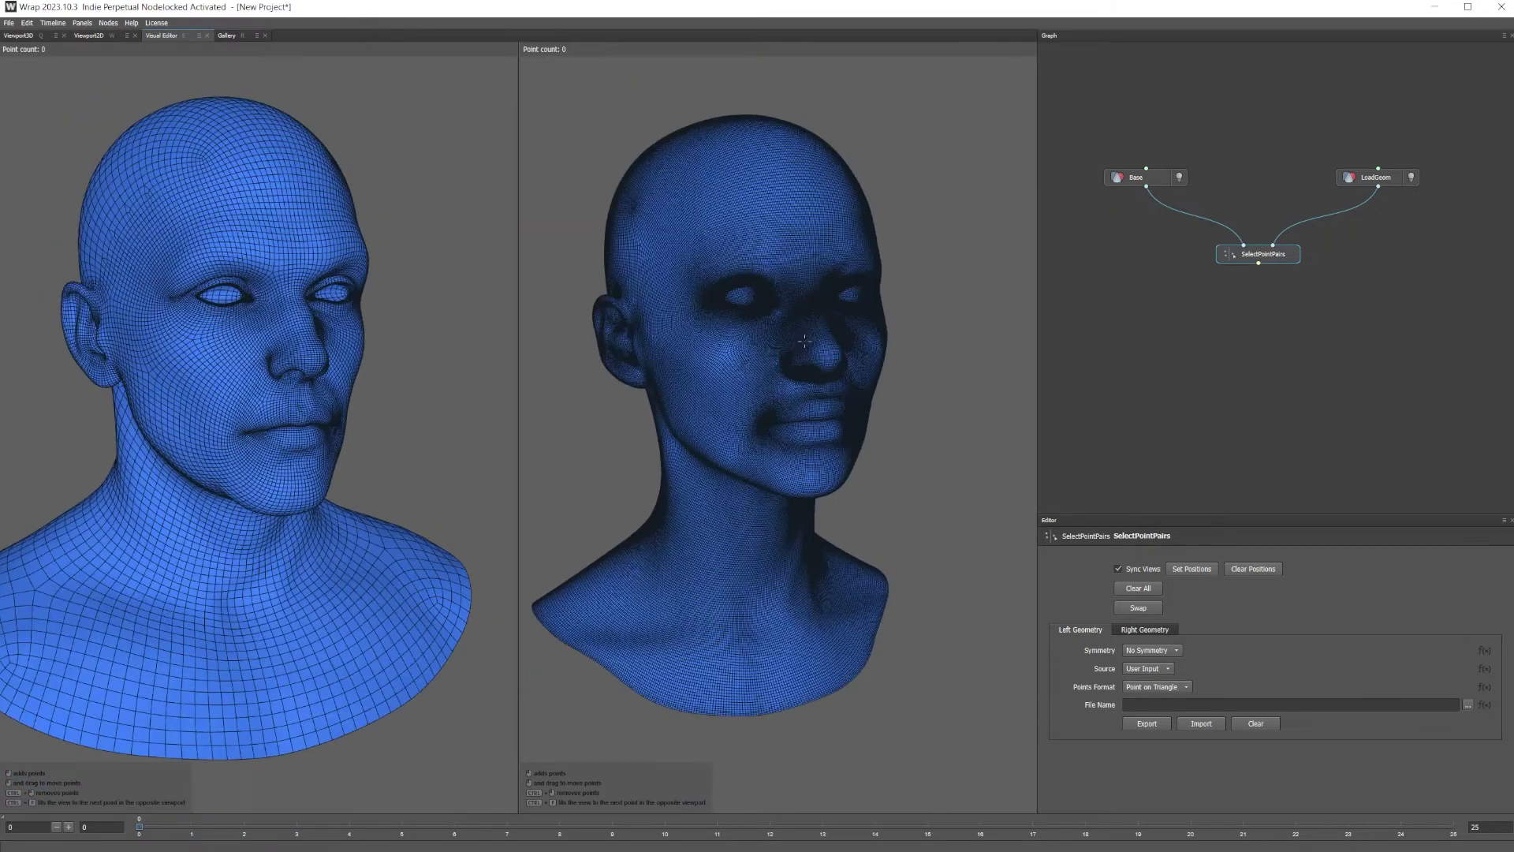
{"action": "left_click_drag", "start_coordinate": [808, 404], "coordinate": [777, 410], "text": "alt"}
{"action": "scroll", "coordinate": [777, 409], "scroll_direction": "down", "scroll_amount": 5}
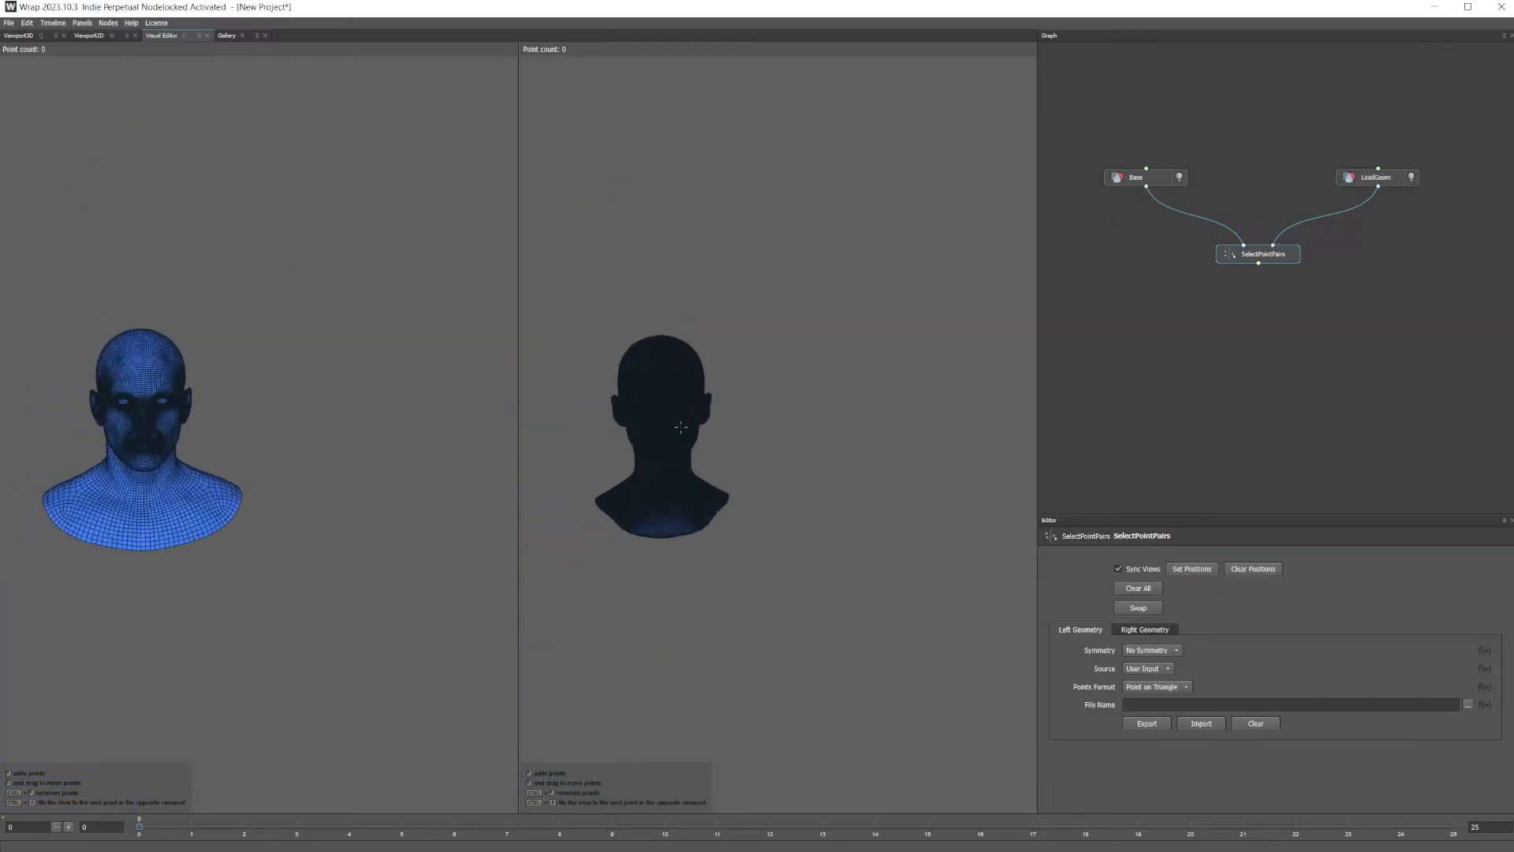
{"action": "middle_click_drag", "start_coordinate": [683, 424], "coordinate": [841, 460], "text": "alt"}
{"action": "left_click_drag", "start_coordinate": [842, 459], "coordinate": [652, 430], "text": "alt"}
- Place the first matching point pair at the outer corner of the left eye on both heads
{"action": "scroll", "coordinate": [652, 429], "scroll_direction": "up", "scroll_amount": 3}
{"action": "middle_click_drag", "start_coordinate": [652, 429], "coordinate": [844, 384], "text": "alt"}
{"action": "scroll", "coordinate": [931, 429], "scroll_direction": "up", "scroll_amount": 3}
{"action": "scroll", "coordinate": [676, 404], "scroll_direction": "up", "scroll_amount": 8}
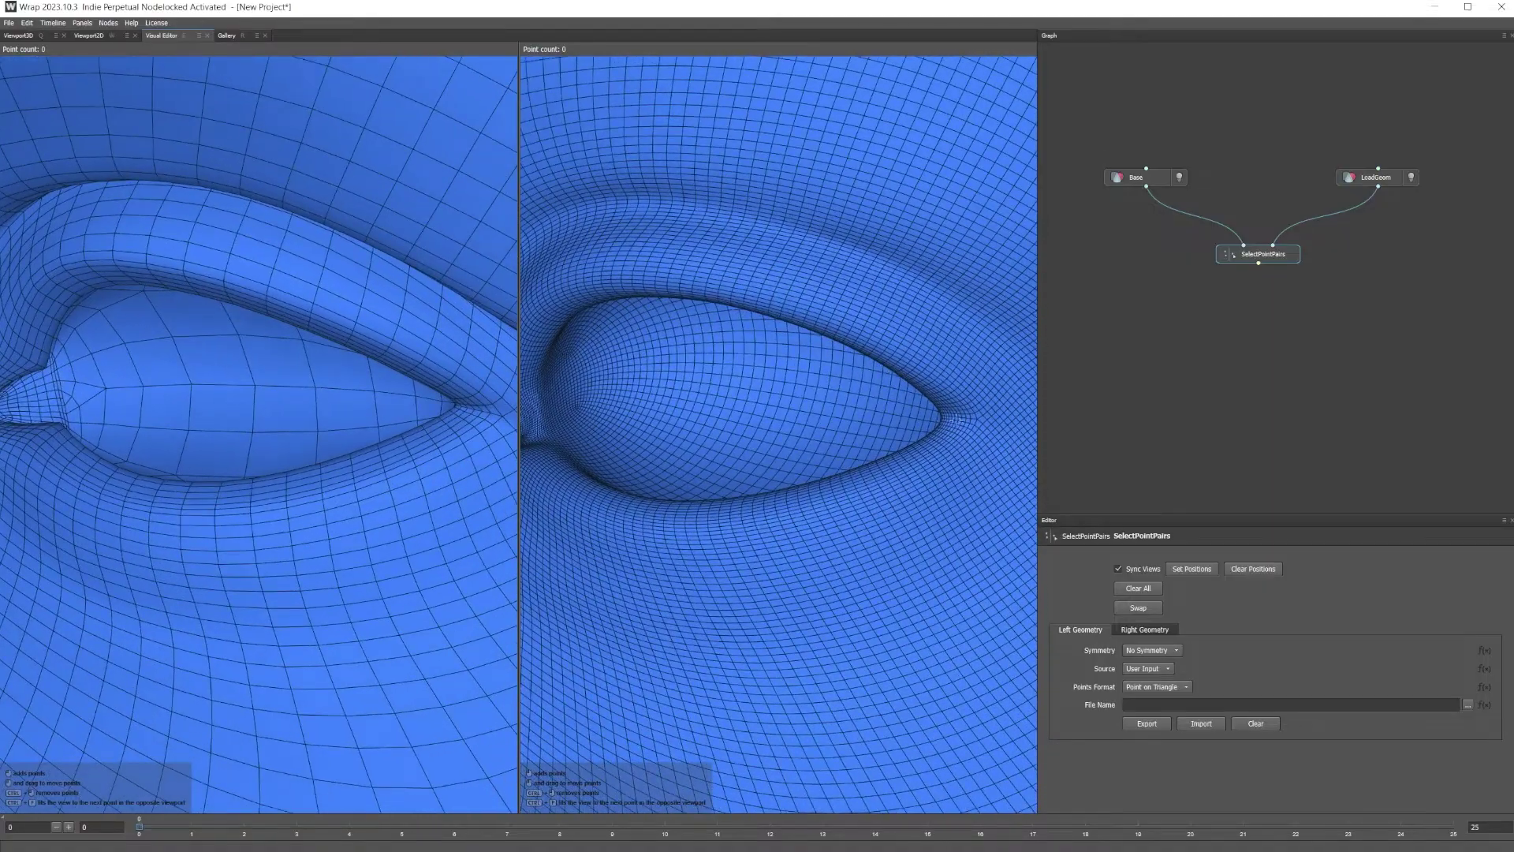
{"action": "left_click", "coordinate": [959, 419]}
{"action": "scroll", "coordinate": [726, 448], "scroll_direction": "down", "scroll_amount": 8}
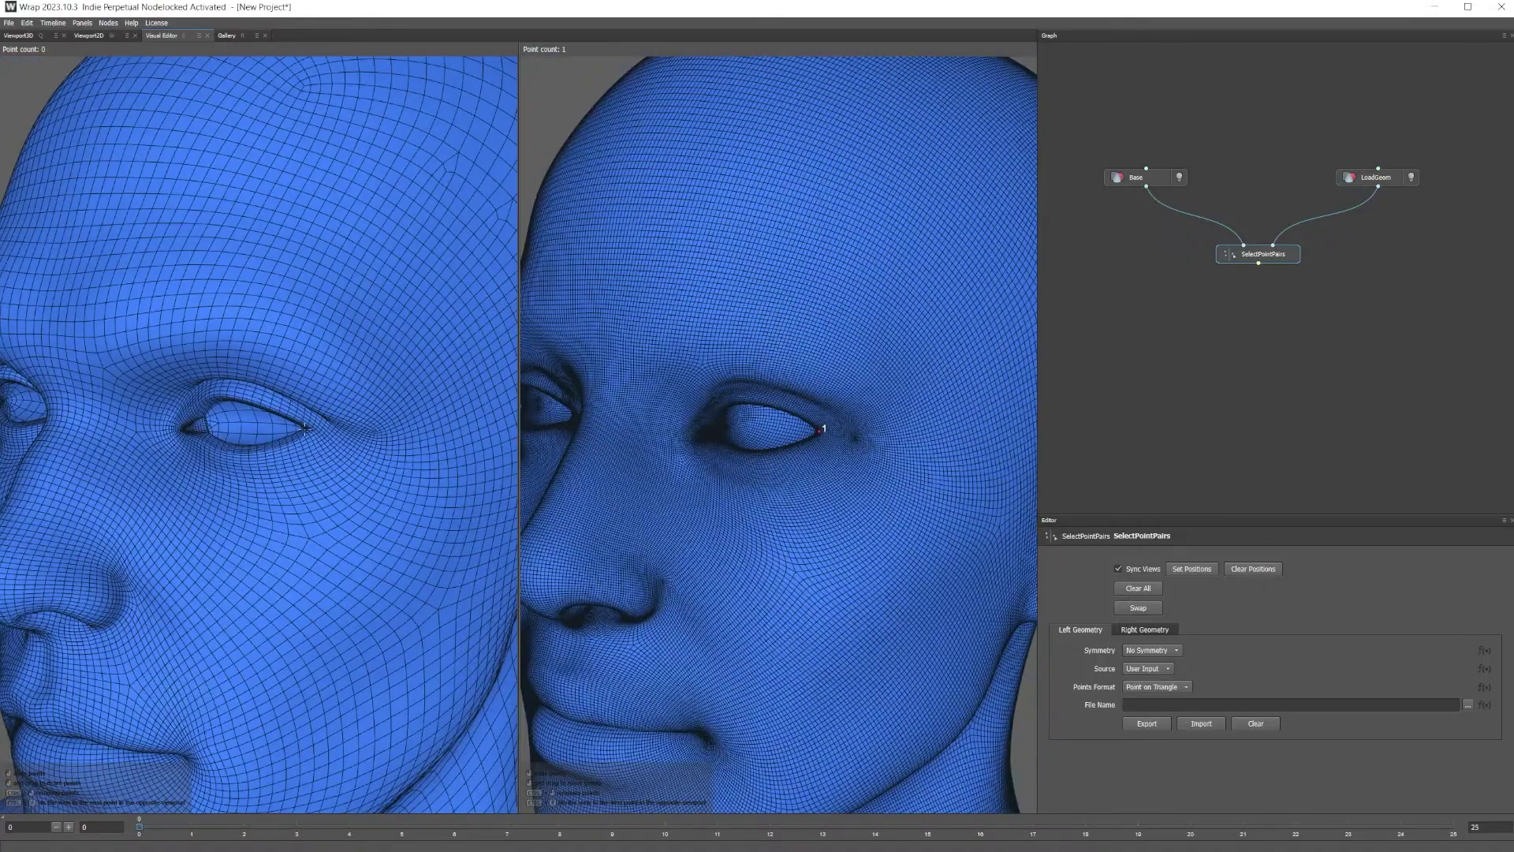
{"action": "scroll", "coordinate": [749, 410], "scroll_direction": "down", "scroll_amount": 6}
{"action": "left_click_drag", "start_coordinate": [780, 443], "coordinate": [758, 421], "text": "alt"}
{"action": "scroll", "coordinate": [678, 455], "scroll_direction": "up", "scroll_amount": 6}
{"action": "scroll", "coordinate": [676, 455], "scroll_direction": "up", "scroll_amount": 6}
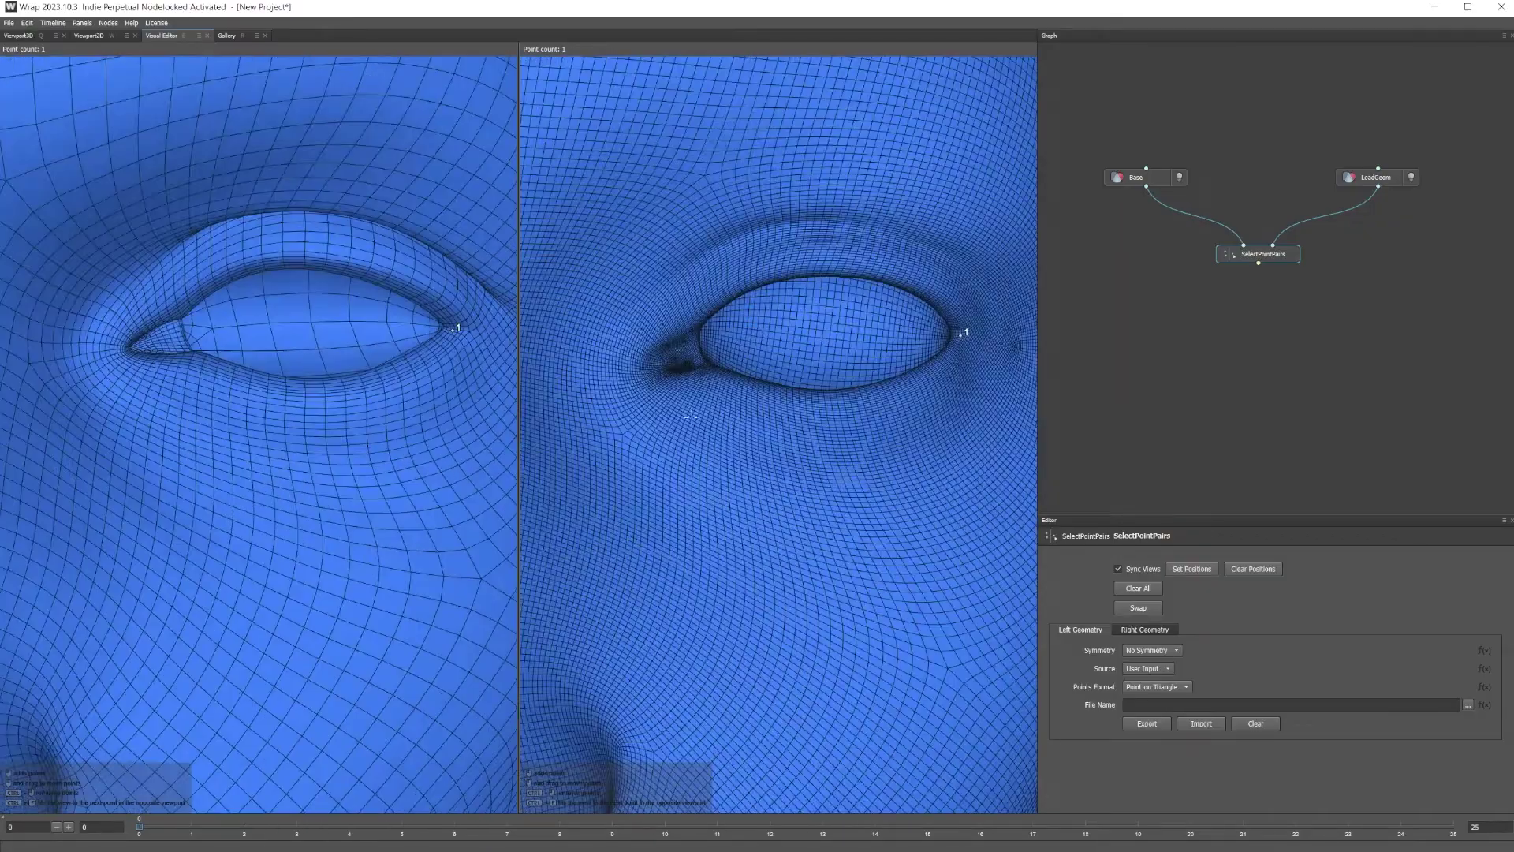
- Place matching points at the left eye's inner corner, lower lid and upper lid on both heads
{"action": "left_click", "coordinate": [132, 347]}
{"action": "left_click", "coordinate": [316, 388]}
{"action": "left_click", "coordinate": [827, 269]}
{"action": "scroll", "coordinate": [767, 308], "scroll_direction": "down", "scroll_amount": 5}
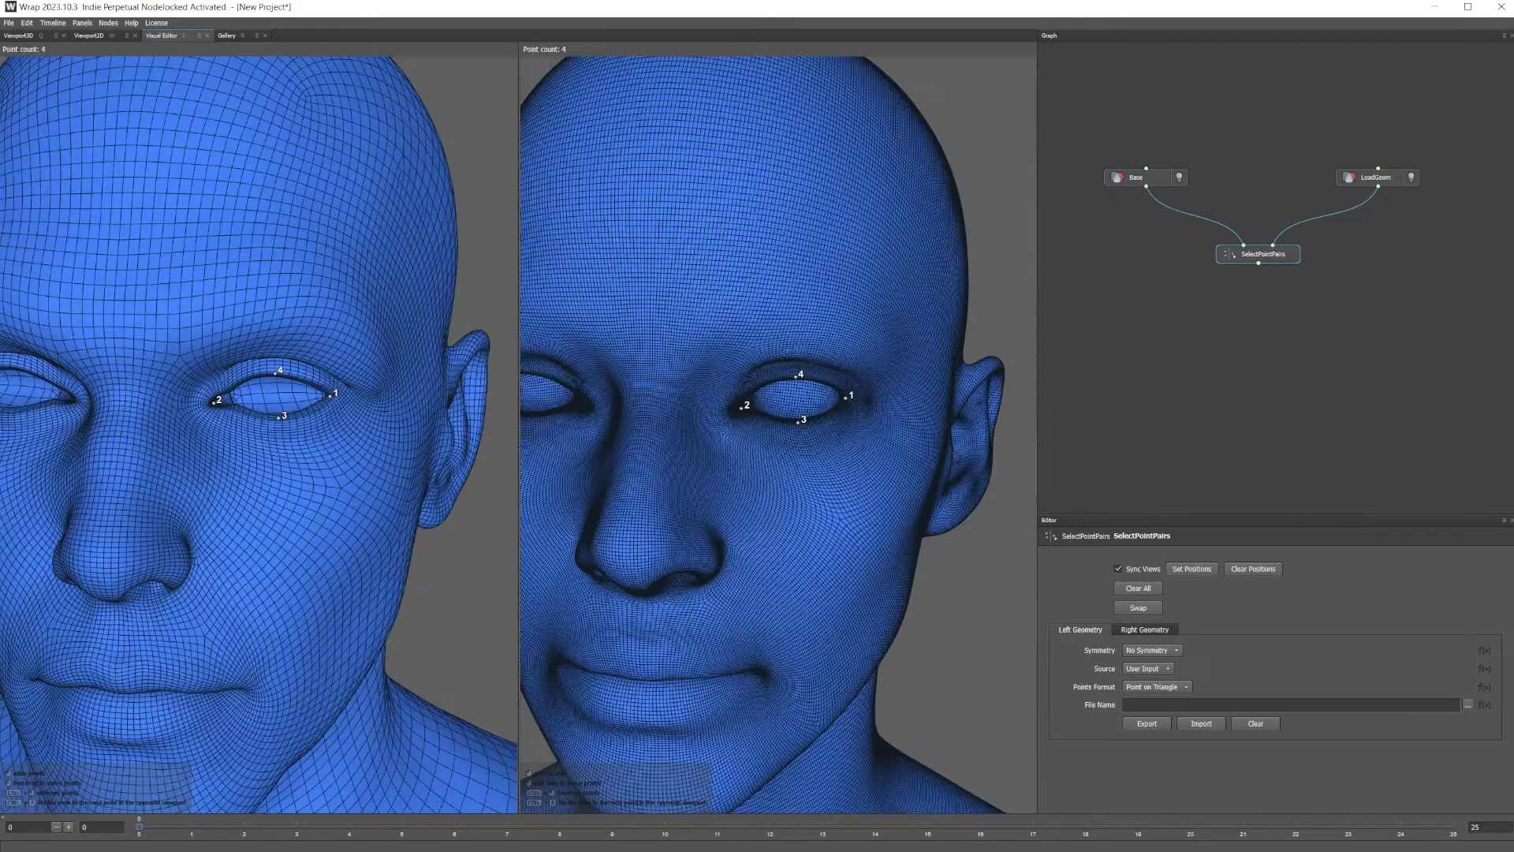
- Place four matching point pairs around the right eye: inner corner, outer corner, upper lid and lower lid
{"action": "left_click_drag", "start_coordinate": [735, 396], "coordinate": [647, 397]}
{"action": "scroll", "coordinate": [645, 397], "scroll_direction": "up", "scroll_amount": 10}
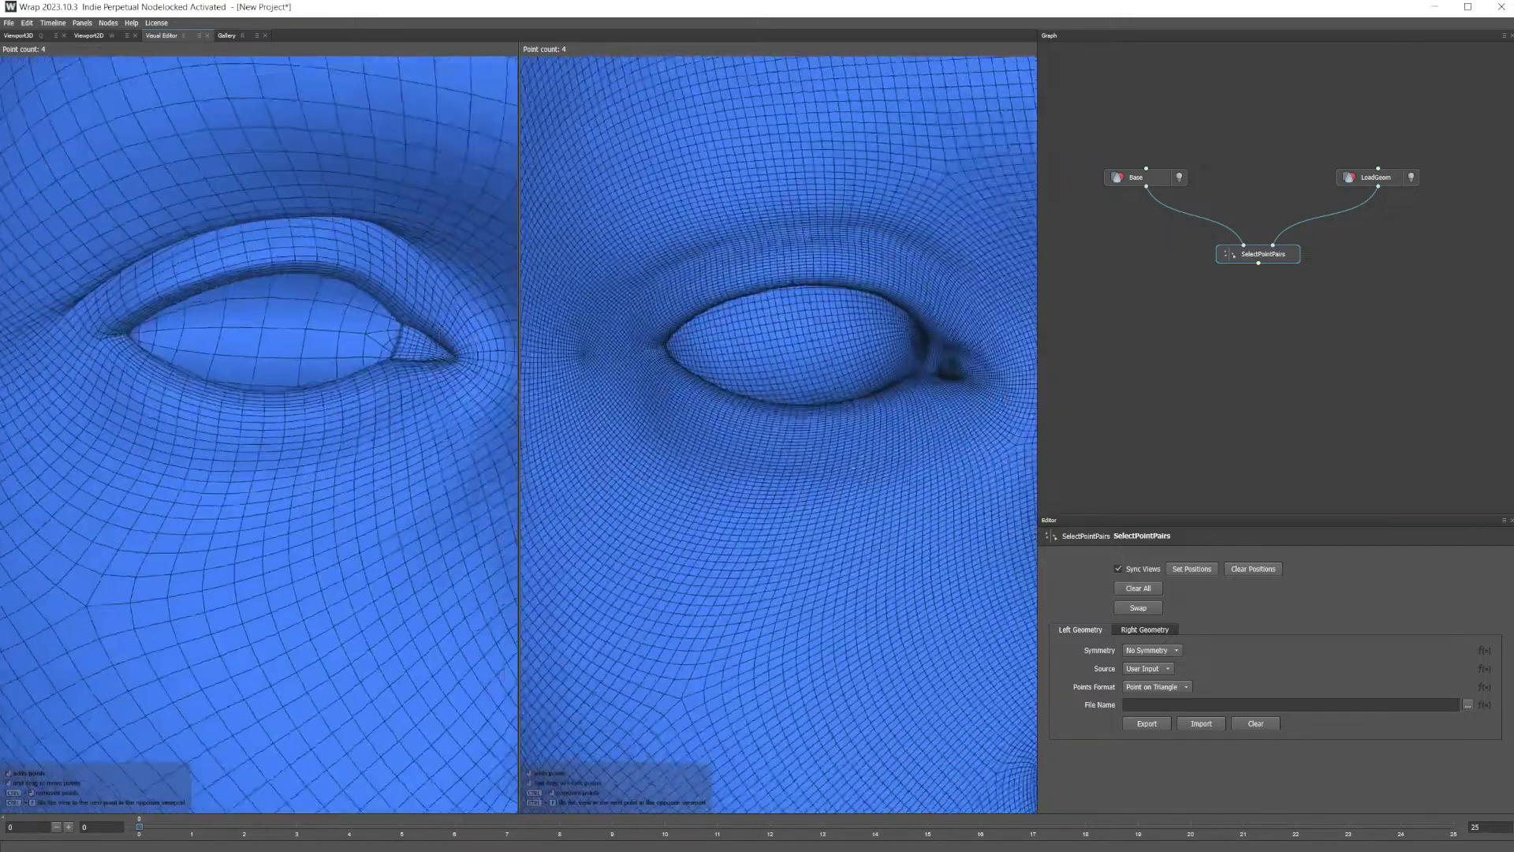
{"action": "middle_click_drag", "start_coordinate": [858, 468], "coordinate": [779, 412]}
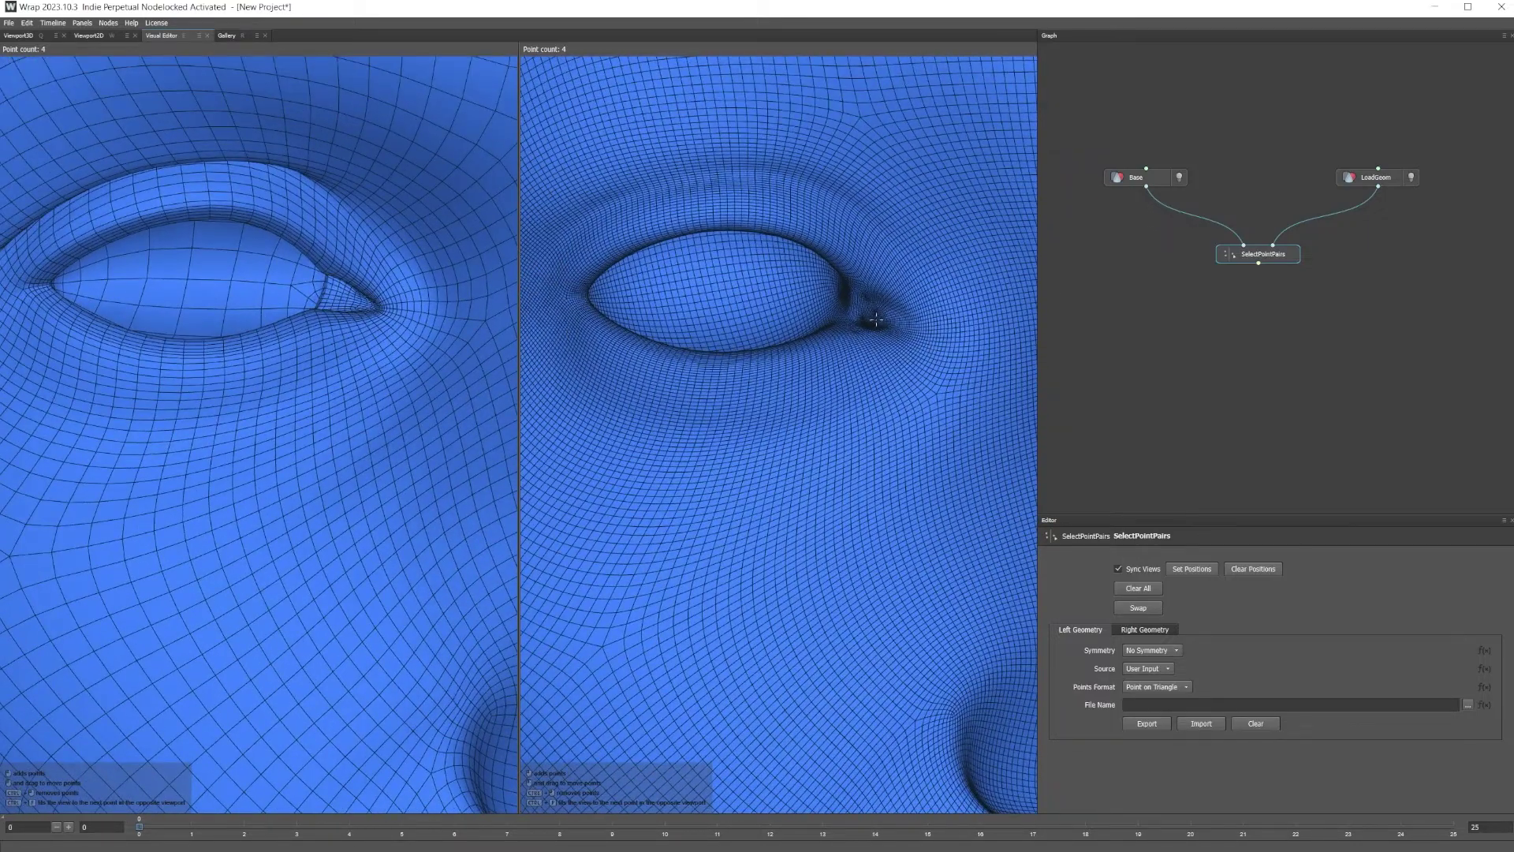
{"action": "left_click", "coordinate": [881, 320]}
{"action": "left_click", "coordinate": [575, 297]}
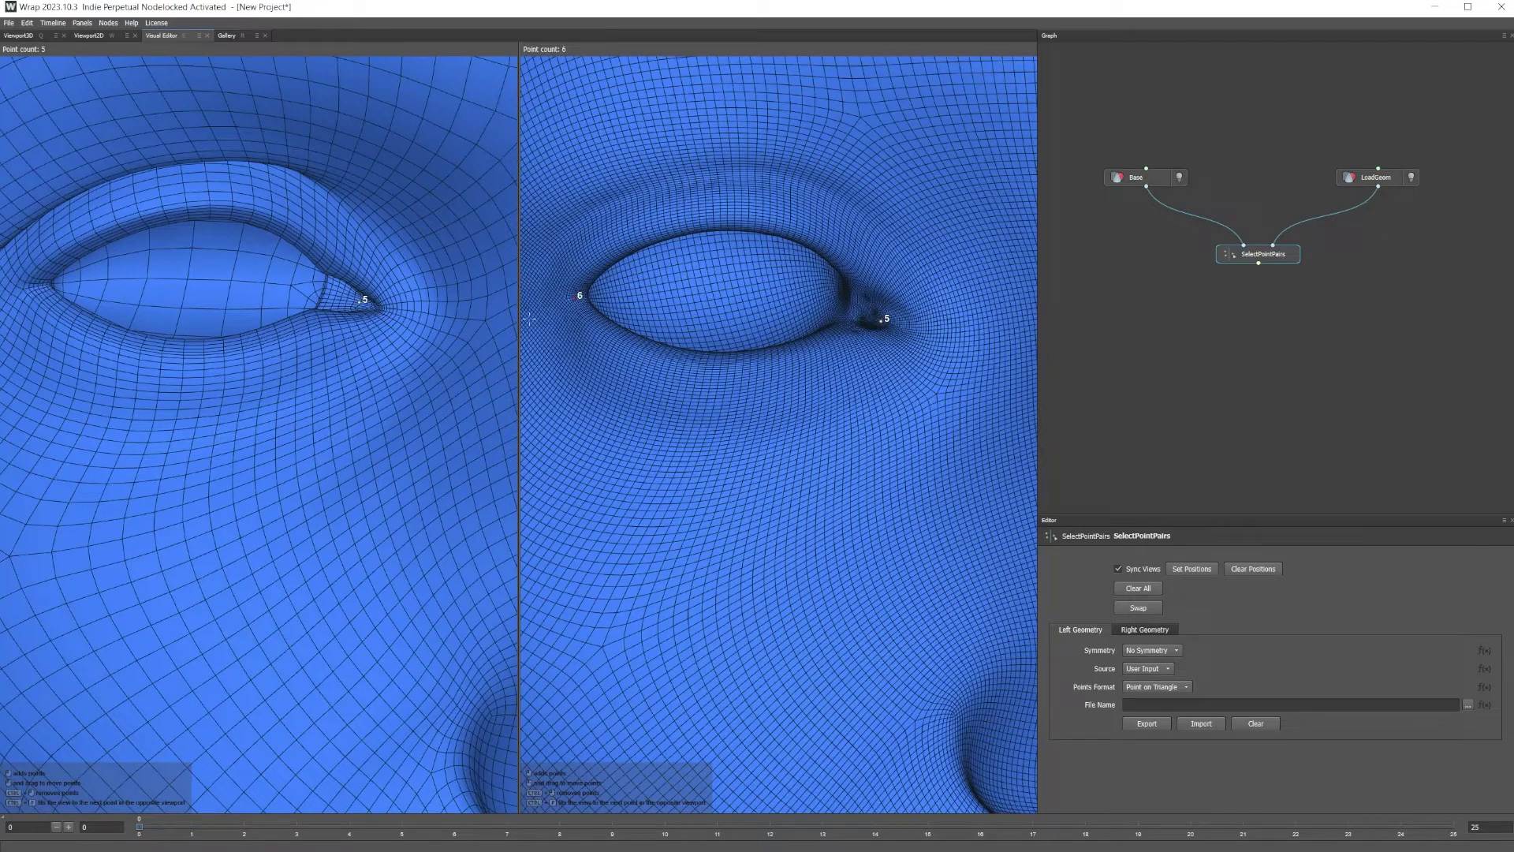
{"action": "left_click", "coordinate": [30, 286]}
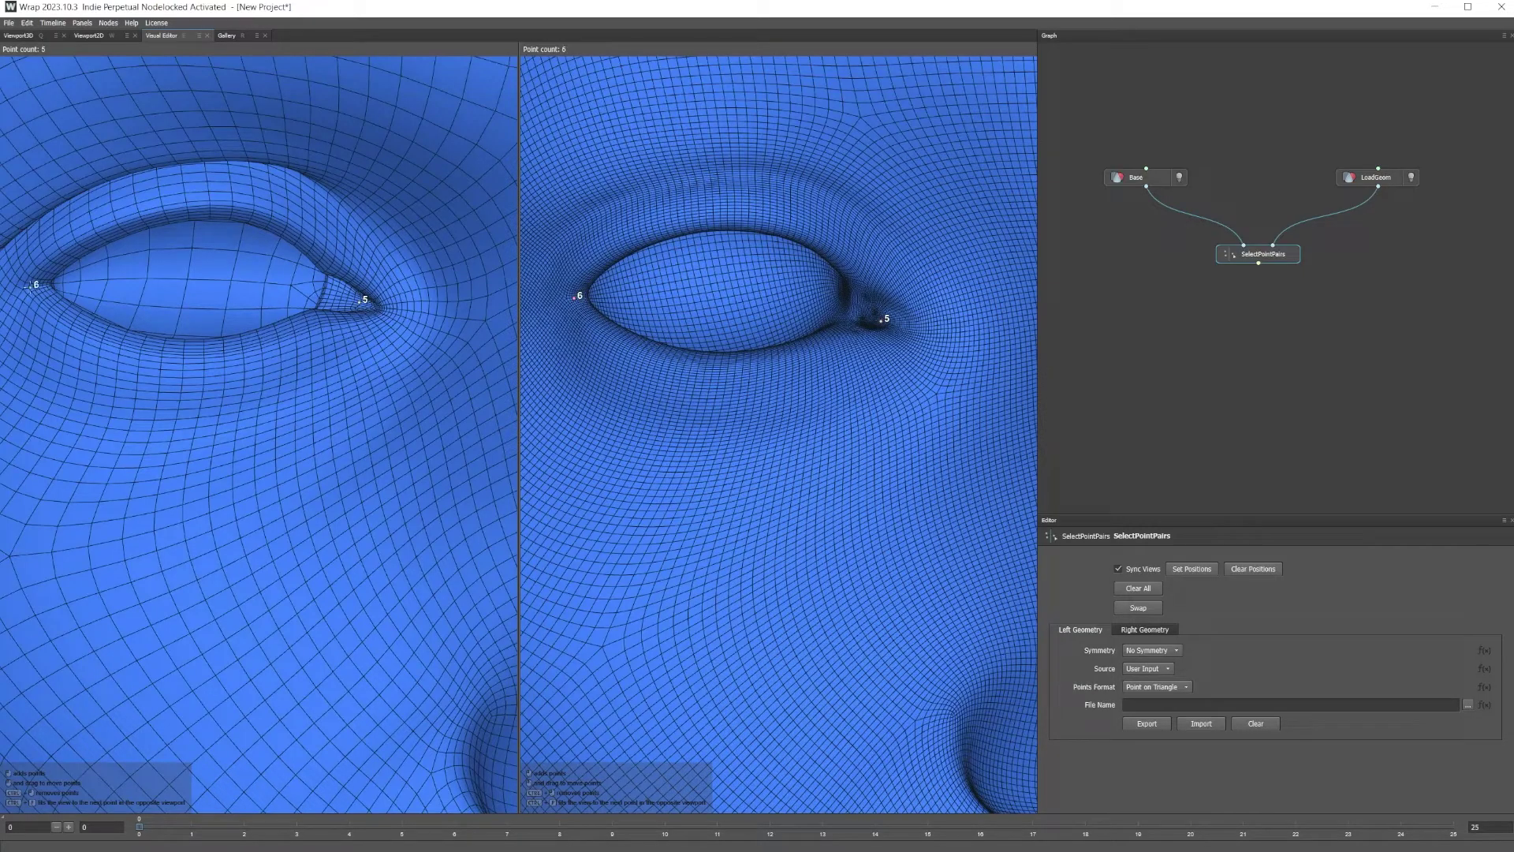
{"action": "left_click", "coordinate": [185, 349]}
{"action": "scroll", "coordinate": [416, 348], "scroll_direction": "down", "scroll_amount": 6}
{"action": "middle_click_drag", "start_coordinate": [416, 349], "coordinate": [426, 315], "text": "alt"}
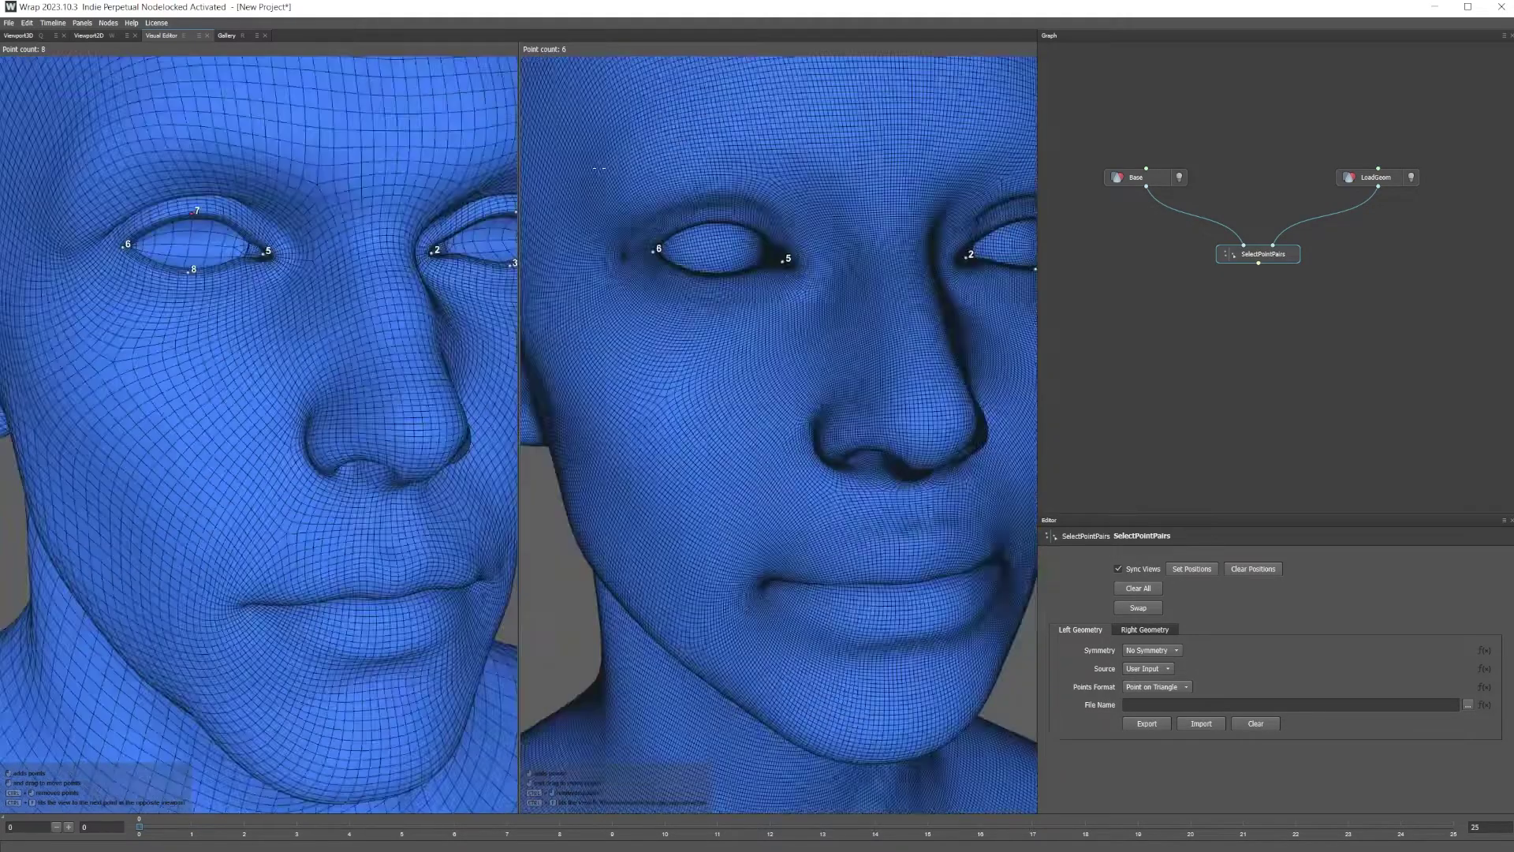
{"action": "scroll", "coordinate": [426, 355], "scroll_direction": "up", "scroll_amount": 9}
{"action": "scroll", "coordinate": [727, 471], "scroll_direction": "down", "scroll_amount": 6}
- Place a matching point pair at the right corner of the mouth
{"action": "middle_click_drag", "start_coordinate": [727, 471], "coordinate": [789, 473], "text": "alt"}
{"action": "scroll", "coordinate": [722, 316], "scroll_direction": "up", "scroll_amount": 7}
{"action": "left_click", "coordinate": [763, 334]}
{"action": "left_click", "coordinate": [226, 543]}
{"action": "scroll", "coordinate": [752, 359], "scroll_direction": "down", "scroll_amount": 4}
- Place three matching point pairs along the upper lip border, at both cupid's bow peaks and the centre dip
{"action": "middle_click_drag", "start_coordinate": [752, 359], "coordinate": [685, 378], "text": "alt"}
{"action": "left_click", "coordinate": [703, 275]}
{"action": "left_click", "coordinate": [189, 351]}
{"action": "left_click", "coordinate": [788, 291]}
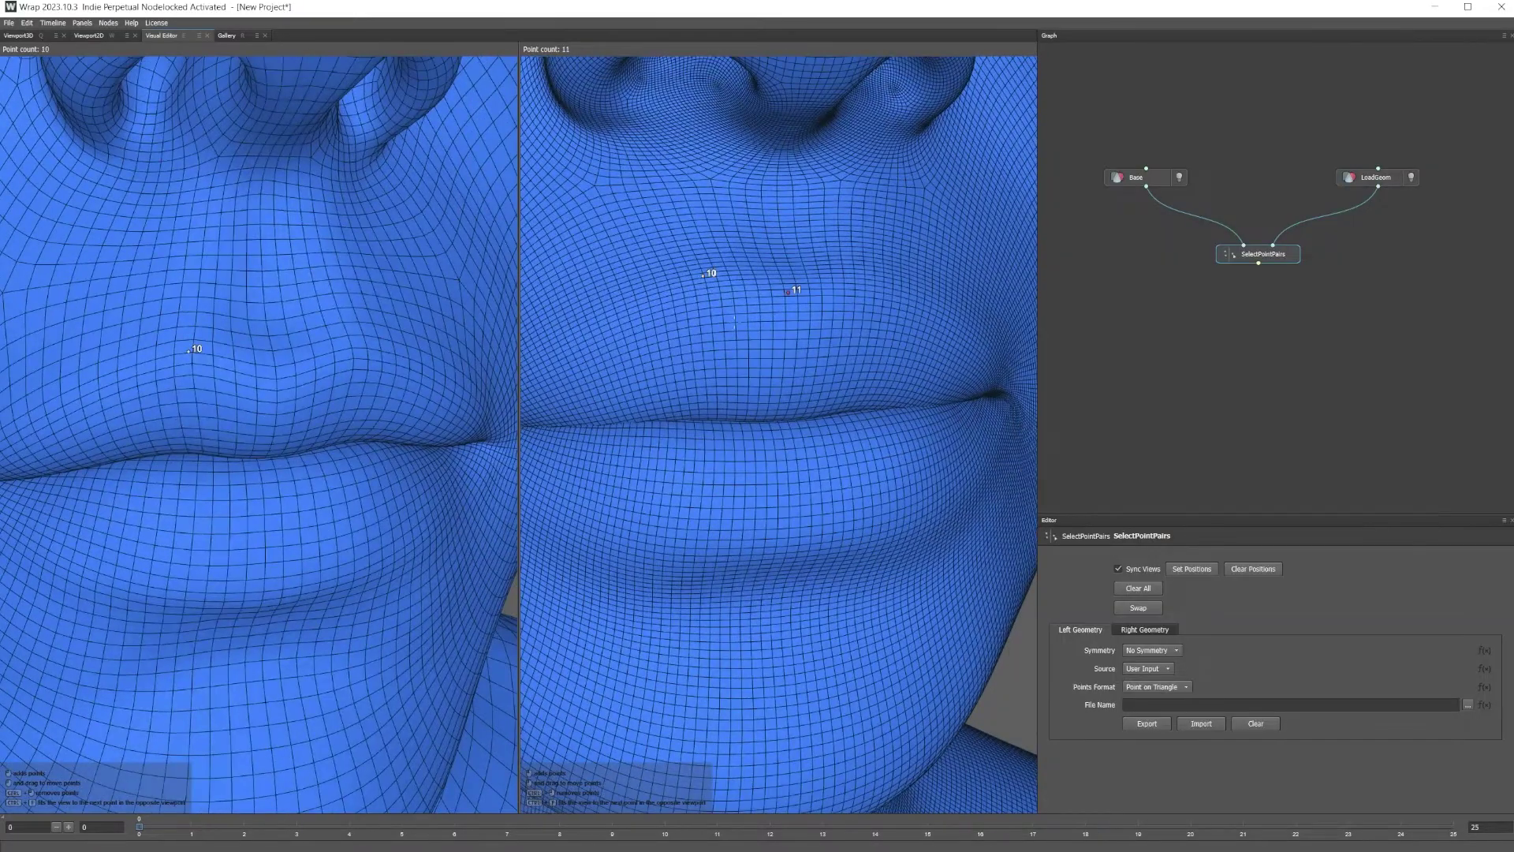
{"action": "left_click", "coordinate": [860, 270]}
{"action": "left_click", "coordinate": [360, 344]}
- Place a matching point pair at the left corner of the mouth
{"action": "scroll", "coordinate": [360, 345], "scroll_direction": "down", "scroll_amount": 5}
{"action": "scroll", "coordinate": [867, 391], "scroll_direction": "up", "scroll_amount": 8}
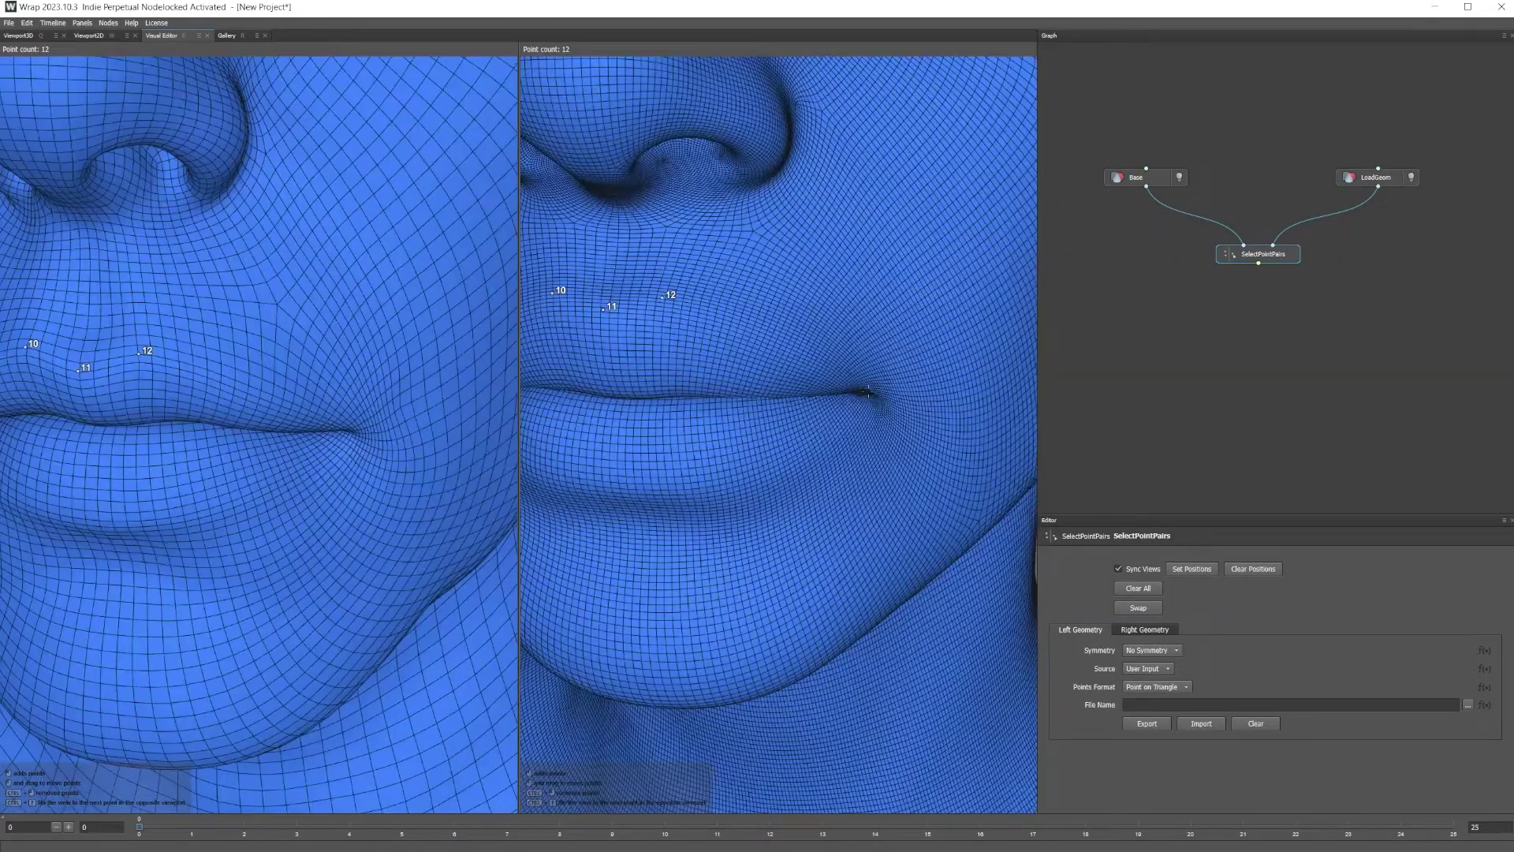
{"action": "left_click", "coordinate": [868, 392]}
{"action": "left_click", "coordinate": [349, 429]}
- Place three matching point pairs along the lower border of the lower lip, at the centre and either side
{"action": "left_click", "coordinate": [624, 491]}
{"action": "left_click", "coordinate": [714, 493]}
{"action": "left_click", "coordinate": [193, 518]}
{"action": "middle_click_drag", "start_coordinate": [193, 519], "coordinate": [276, 520], "text": "alt"}
{"action": "left_click", "coordinate": [112, 509]}
{"action": "left_click", "coordinate": [637, 482]}
- Place matching point pairs at the right ear's front attachment, top rim and upper back rim
{"action": "scroll", "coordinate": [637, 482], "scroll_direction": "down", "scroll_amount": 8}
{"action": "middle_click_drag", "start_coordinate": [716, 426], "coordinate": [772, 396], "text": "alt"}
{"action": "left_click_drag", "start_coordinate": [773, 395], "coordinate": [813, 505]}
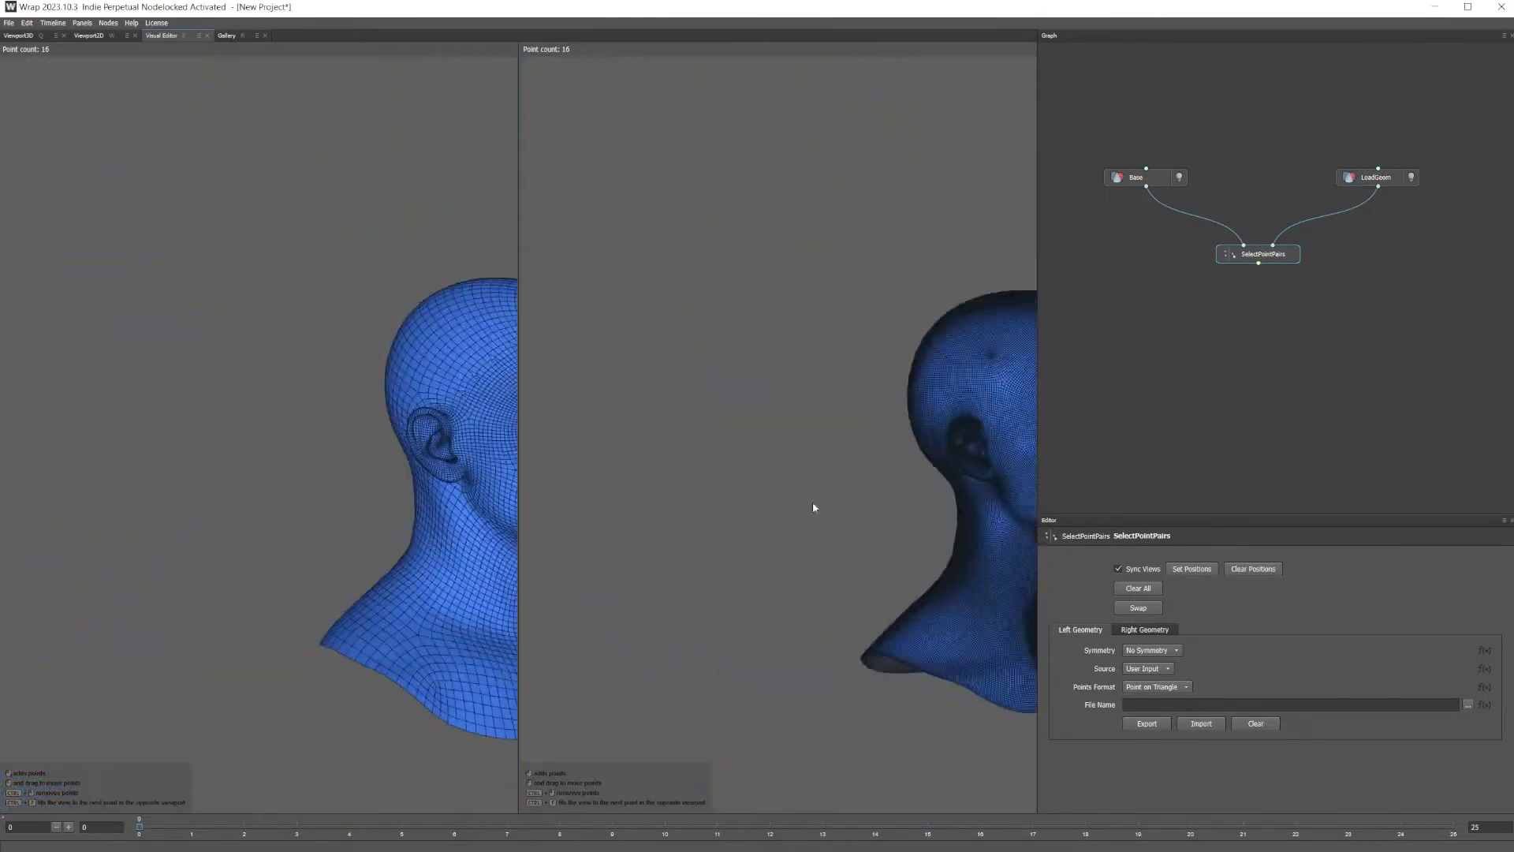
{"action": "scroll", "coordinate": [812, 505], "scroll_direction": "up", "scroll_amount": 6}
{"action": "left_click", "coordinate": [758, 389]}
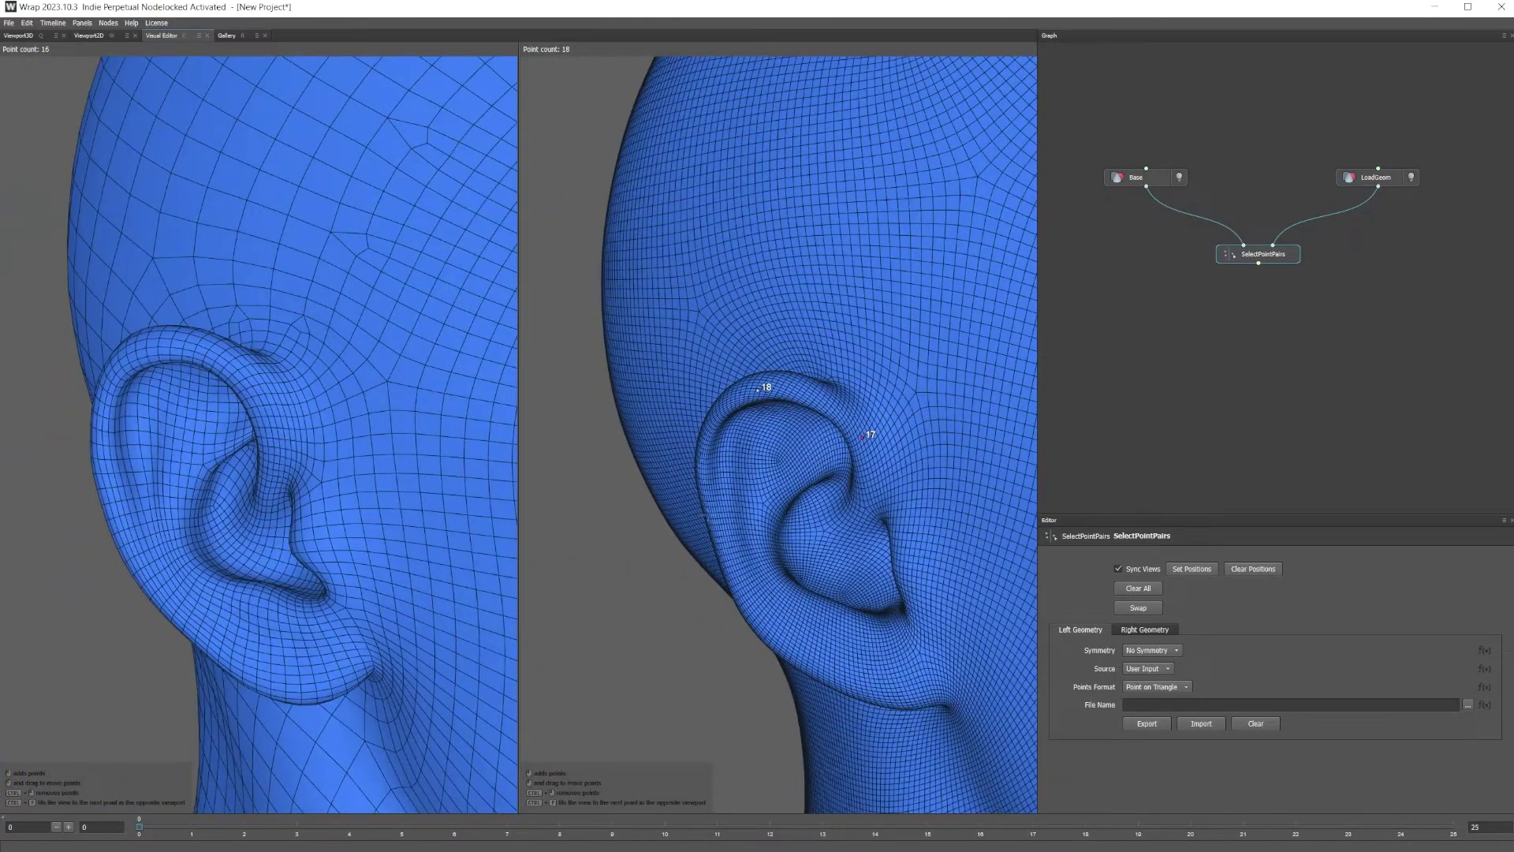
{"action": "left_click", "coordinate": [272, 426]}
{"action": "left_click", "coordinate": [148, 344]}
{"action": "left_click", "coordinate": [702, 472]}
{"action": "left_click", "coordinate": [99, 425]}
- Place three matching point pairs down the right ear's lower back rim to the earlobe
{"action": "left_click", "coordinate": [127, 548]}
{"action": "left_click", "coordinate": [735, 570]}
{"action": "left_click", "coordinate": [793, 655]}
{"action": "left_click", "coordinate": [207, 644]}
{"action": "left_click", "coordinate": [300, 695]}
{"action": "left_click", "coordinate": [891, 701]}
- Place matching point pairs inside the right ear's bowl and on its tragus
{"action": "left_click", "coordinate": [843, 539]}
{"action": "left_click", "coordinate": [252, 528]}
{"action": "left_click", "coordinate": [904, 565]}
{"action": "left_click", "coordinate": [296, 545]}
- Place matching point pairs where the right earlobe meets the face and on the right jaw angle
{"action": "scroll", "coordinate": [296, 544], "scroll_direction": "down", "scroll_amount": 4}
{"action": "left_click", "coordinate": [877, 590]}
{"action": "left_click", "coordinate": [323, 570]}
{"action": "scroll", "coordinate": [331, 580], "scroll_direction": "down", "scroll_amount": 4}
{"action": "left_click", "coordinate": [351, 603]}
{"action": "left_click", "coordinate": [889, 602]}
{"action": "scroll", "coordinate": [889, 601], "scroll_direction": "down", "scroll_amount": 4}
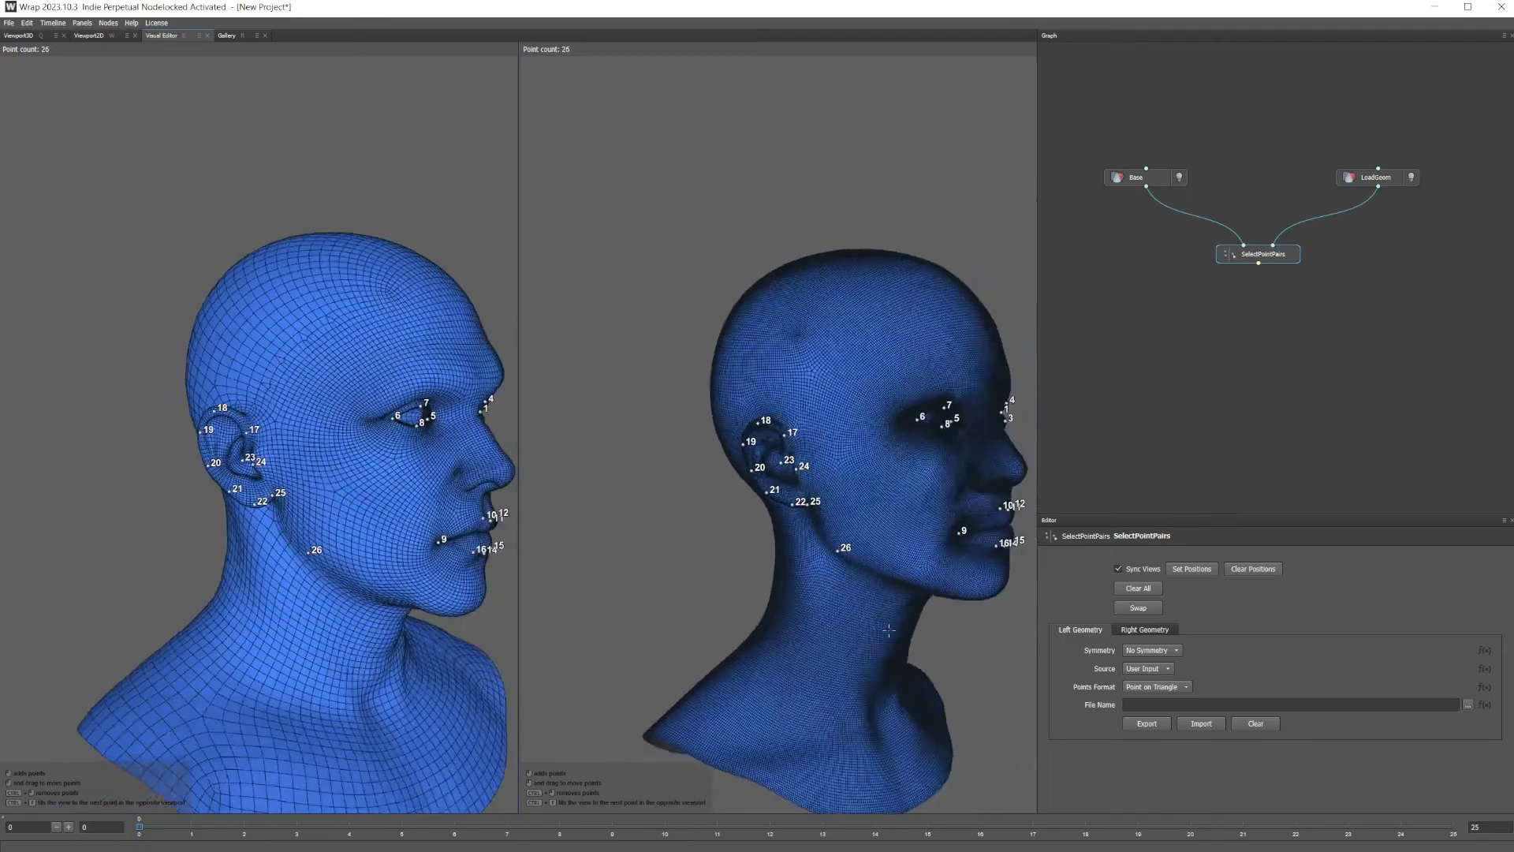
- Place a matching point pair at the centre of the chin
{"action": "left_click_drag", "start_coordinate": [884, 584], "coordinate": [855, 436], "text": "alt"}
{"action": "scroll", "coordinate": [821, 584], "scroll_direction": "up", "scroll_amount": 5}
{"action": "left_click", "coordinate": [828, 599]}
{"action": "left_click", "coordinate": [302, 642]}
- Place matching point pairs at the left ear's front attachment, top rim and upper back rim
{"action": "scroll", "coordinate": [316, 635], "scroll_direction": "down", "scroll_amount": 5}
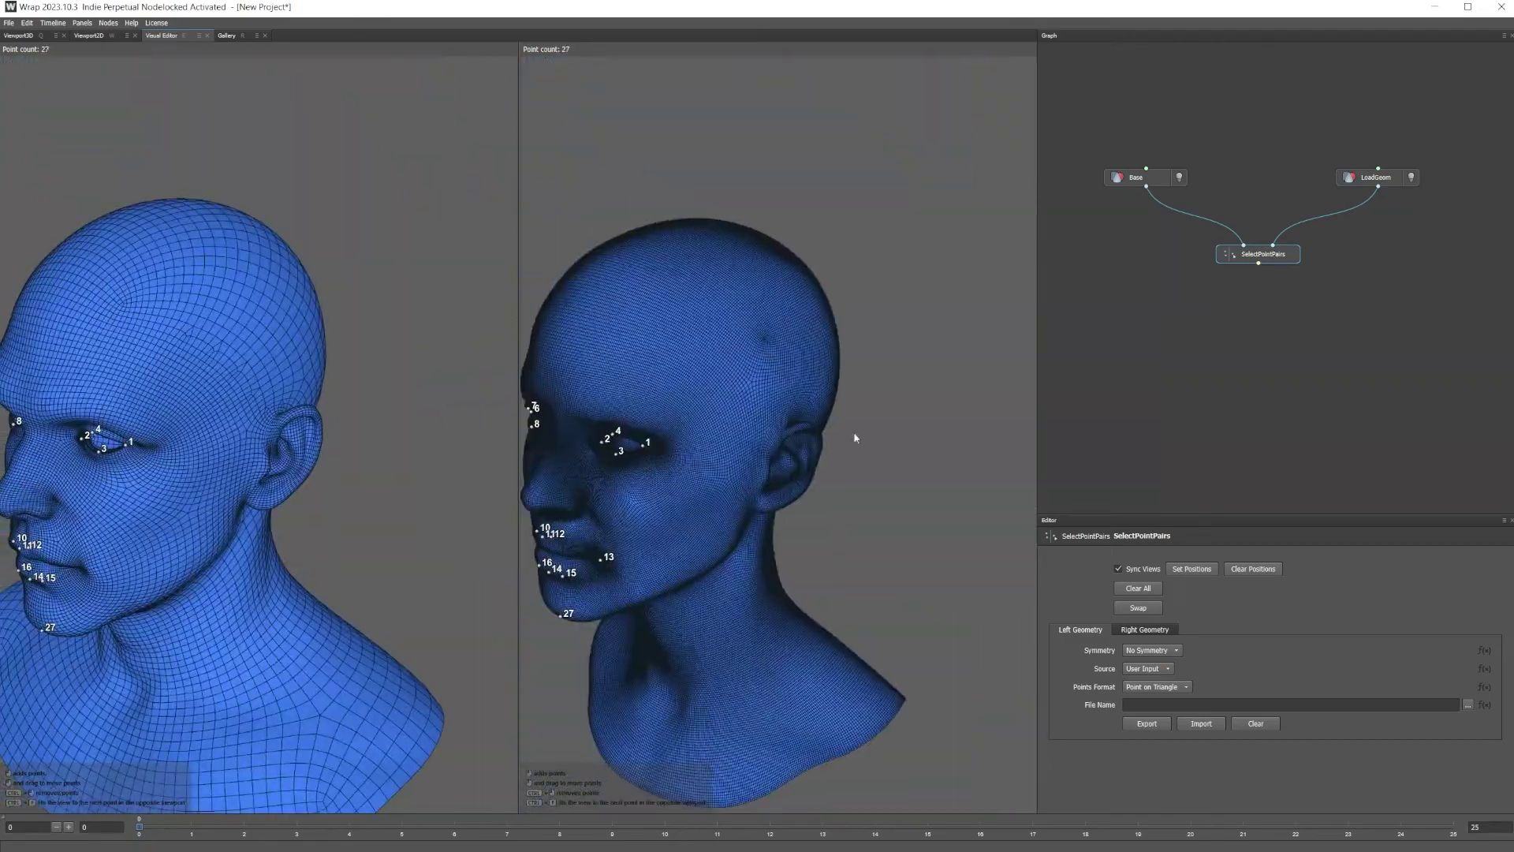
{"action": "scroll", "coordinate": [788, 436], "scroll_direction": "up", "scroll_amount": 8}
{"action": "scroll", "coordinate": [885, 382], "scroll_direction": "down", "scroll_amount": 5}
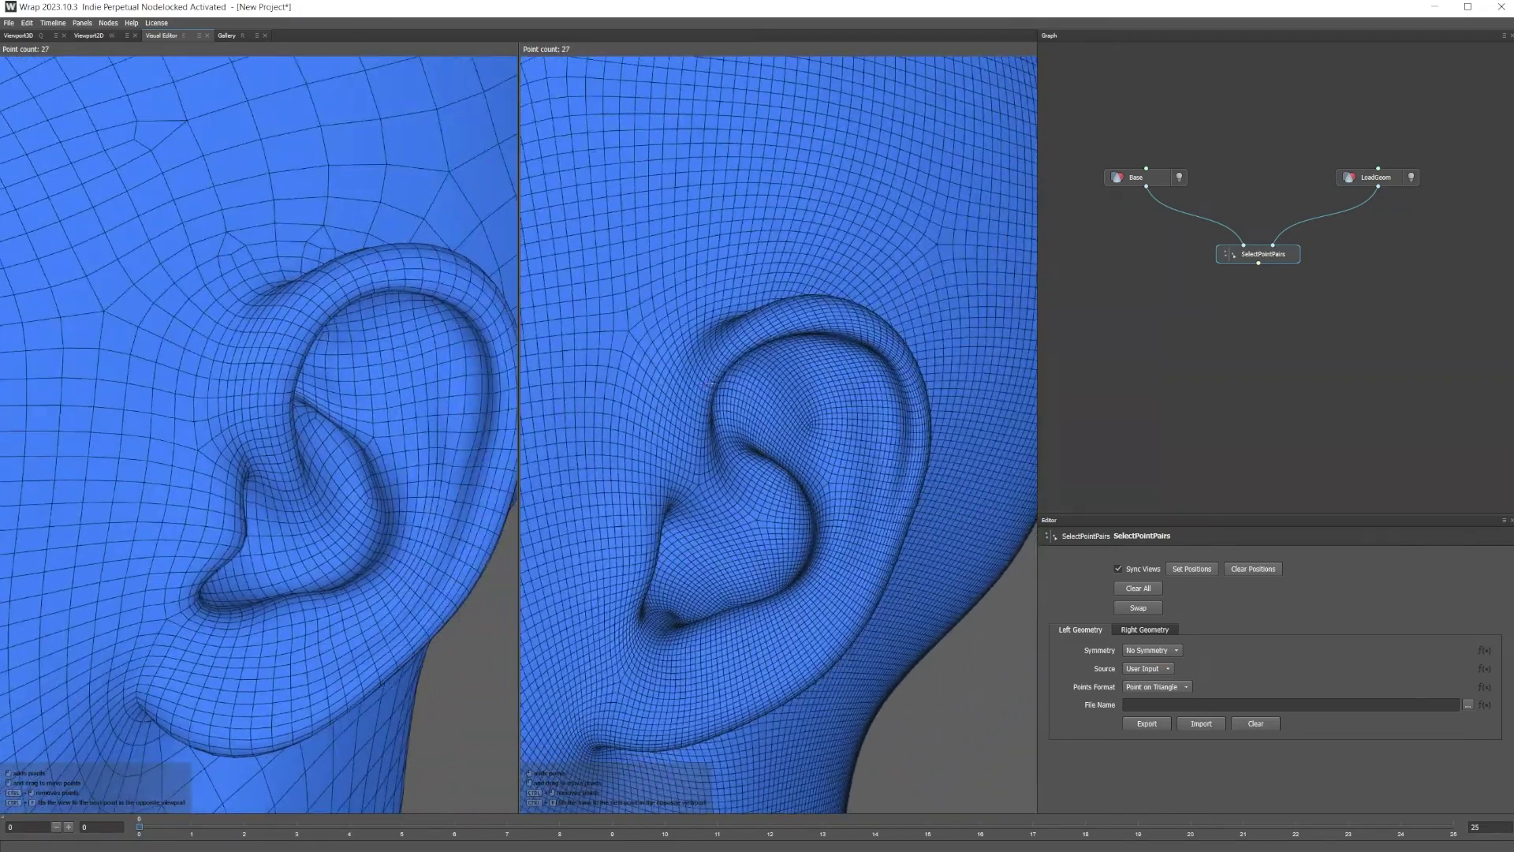
{"action": "left_click", "coordinate": [706, 382]}
{"action": "left_click", "coordinate": [289, 338]}
{"action": "left_click", "coordinate": [824, 320]}
{"action": "left_click", "coordinate": [923, 432]}
{"action": "left_click", "coordinate": [429, 261]}
- Place four matching point pairs down the left ear's back rim, around the earlobe and where the lobe meets the face
{"action": "left_click", "coordinate": [875, 577]}
{"action": "left_click", "coordinate": [481, 534]}
{"action": "left_click", "coordinate": [764, 695]}
{"action": "left_click", "coordinate": [343, 689]}
{"action": "left_click", "coordinate": [212, 737]}
{"action": "left_click", "coordinate": [661, 736]}
{"action": "left_click", "coordinate": [593, 739]}
{"action": "left_click", "coordinate": [139, 704]}
- Place three matching point pairs in the left ear: the lower bowl edge, the bowl centre and the tragus
{"action": "left_click", "coordinate": [285, 605]}
{"action": "left_click", "coordinate": [728, 625]}
{"action": "left_click", "coordinate": [732, 515]}
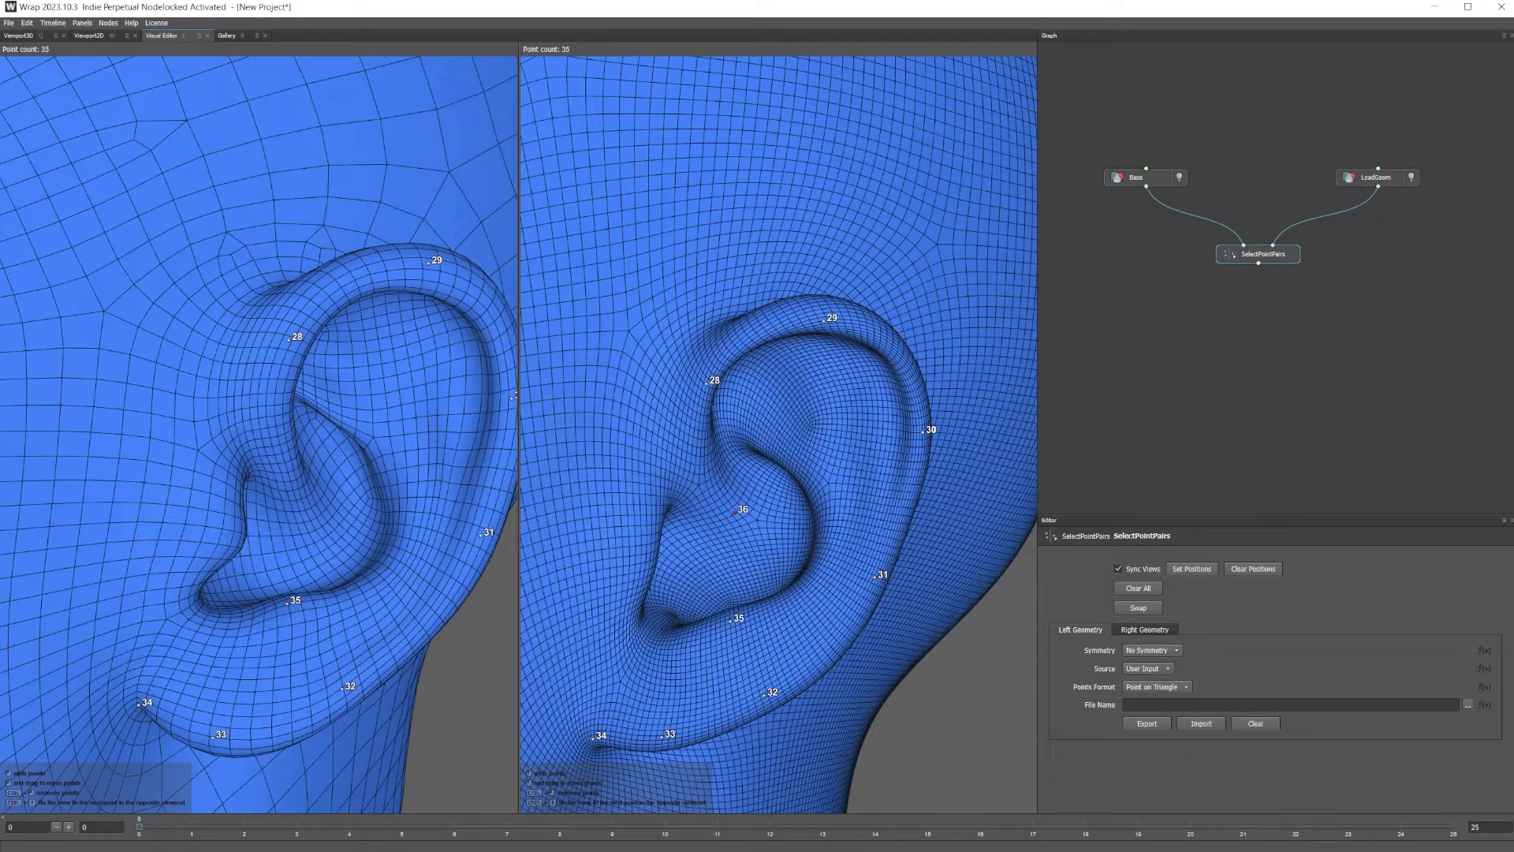
{"action": "left_click", "coordinate": [312, 499]}
{"action": "left_click", "coordinate": [235, 525]}
{"action": "left_click", "coordinate": [647, 557]}
- Place a matching point pair at the base of the nasal septum above the upper lip
{"action": "scroll", "coordinate": [646, 557], "scroll_direction": "down", "scroll_amount": 10}
{"action": "left_click_drag", "start_coordinate": [648, 553], "coordinate": [791, 554]}
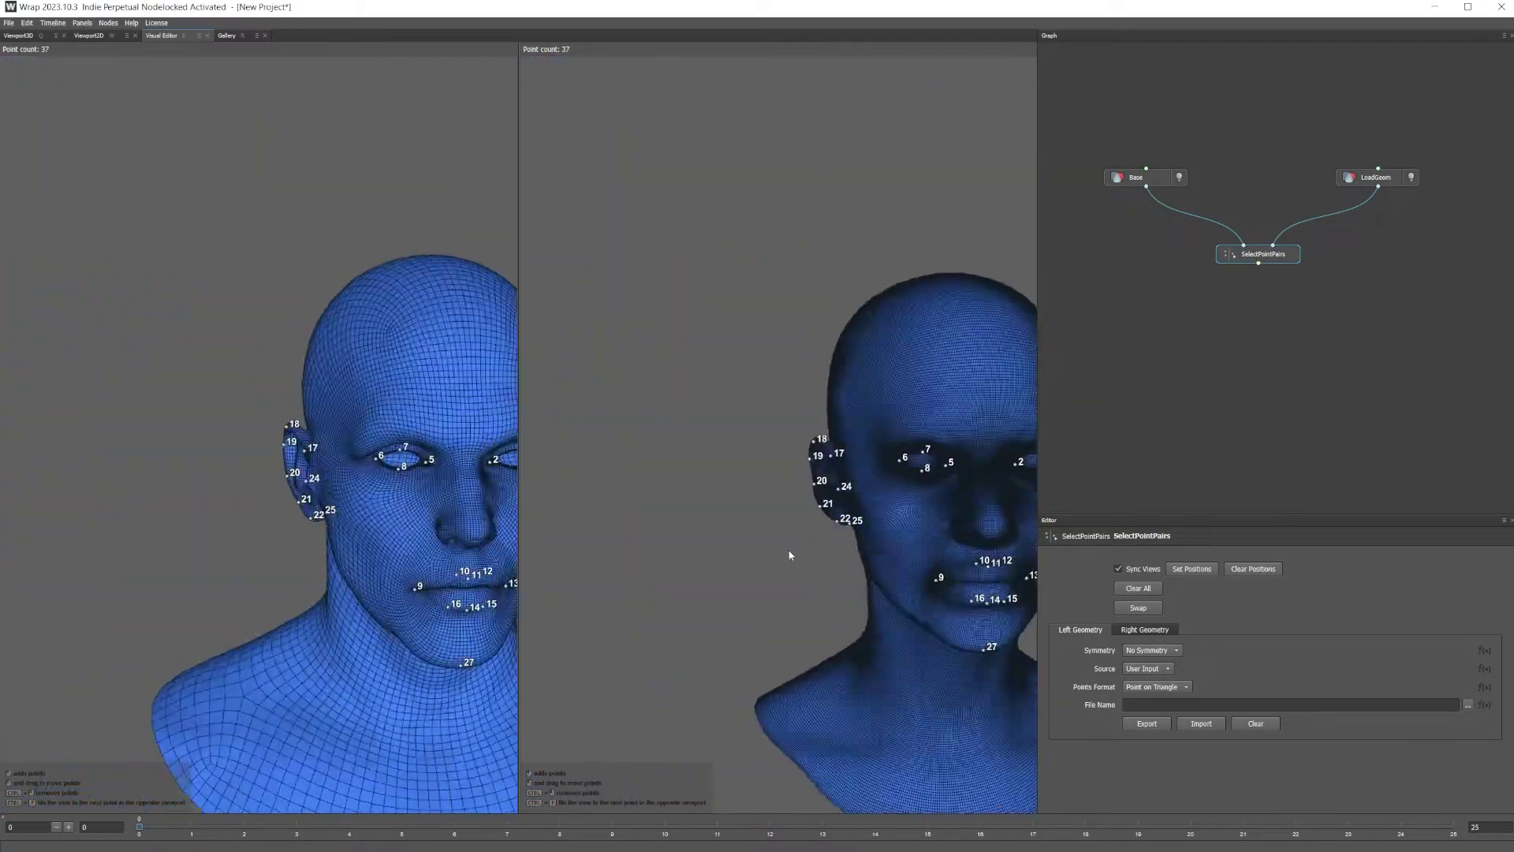
{"action": "middle_click_drag", "start_coordinate": [791, 555], "coordinate": [603, 580], "text": "alt"}
{"action": "left_click_drag", "start_coordinate": [631, 552], "coordinate": [638, 489], "text": "alt"}
{"action": "scroll", "coordinate": [757, 442], "scroll_direction": "up", "scroll_amount": 8}
{"action": "left_click", "coordinate": [773, 428]}
{"action": "left_click", "coordinate": [248, 428]}
- Place three matching point pairs around the right nostril at its top, outer side and bottom
{"action": "left_click", "coordinate": [166, 326]}
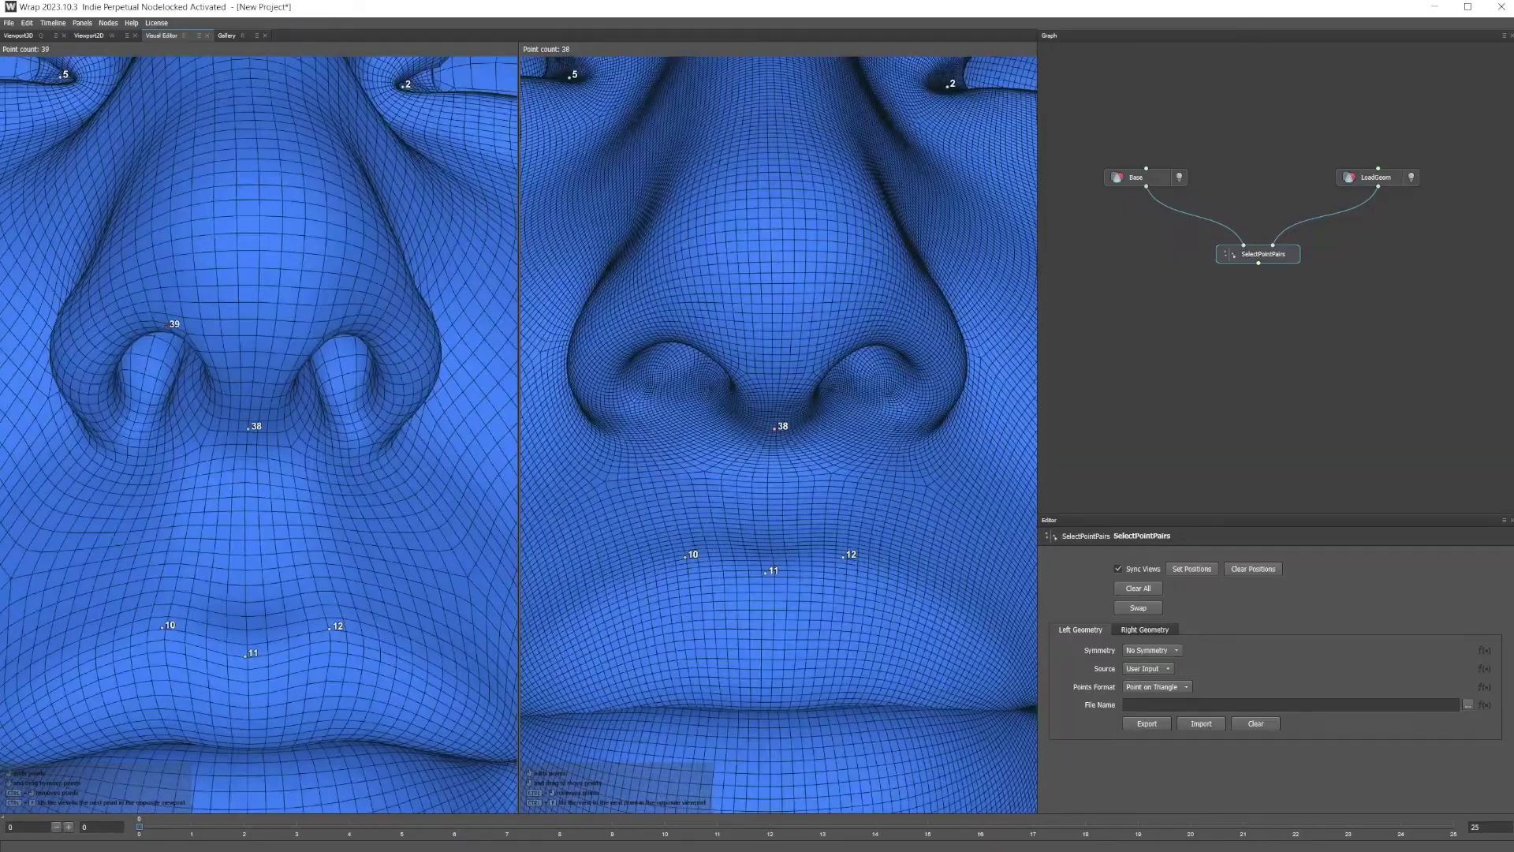
{"action": "left_click", "coordinate": [102, 391]}
{"action": "left_click", "coordinate": [143, 439]}
{"action": "left_click", "coordinate": [680, 336]}
{"action": "left_click", "coordinate": [615, 381]}
{"action": "left_click", "coordinate": [676, 417]}
- Place three matching point pairs around the left nostril and one on the underside of the nose tip
{"action": "left_click", "coordinate": [866, 342]}
{"action": "left_click", "coordinate": [868, 427]}
{"action": "left_click", "coordinate": [351, 331]}
{"action": "left_click", "coordinate": [393, 402]}
{"action": "left_click", "coordinate": [335, 443]}
{"action": "left_click", "coordinate": [259, 324]}
{"action": "left_click", "coordinate": [786, 338]}
- Place a matching point pair on the bridge of the nose between the eyes
{"action": "scroll", "coordinate": [776, 558], "scroll_direction": "down", "scroll_amount": 8}
{"action": "scroll", "coordinate": [776, 558], "scroll_direction": "down", "scroll_amount": 10}
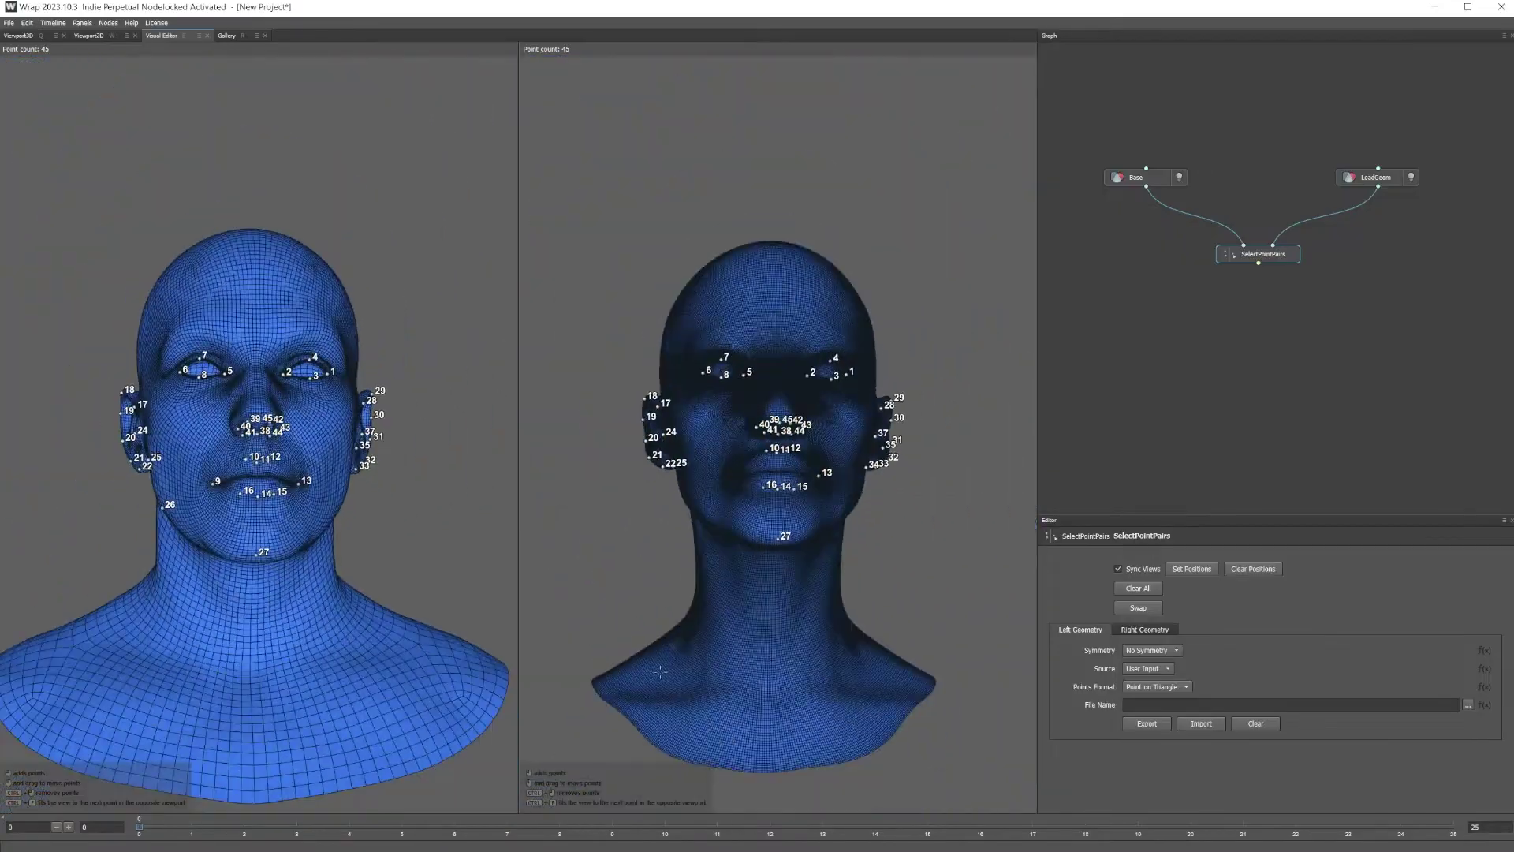
{"action": "left_click_drag", "start_coordinate": [776, 558], "coordinate": [767, 588], "text": "alt"}
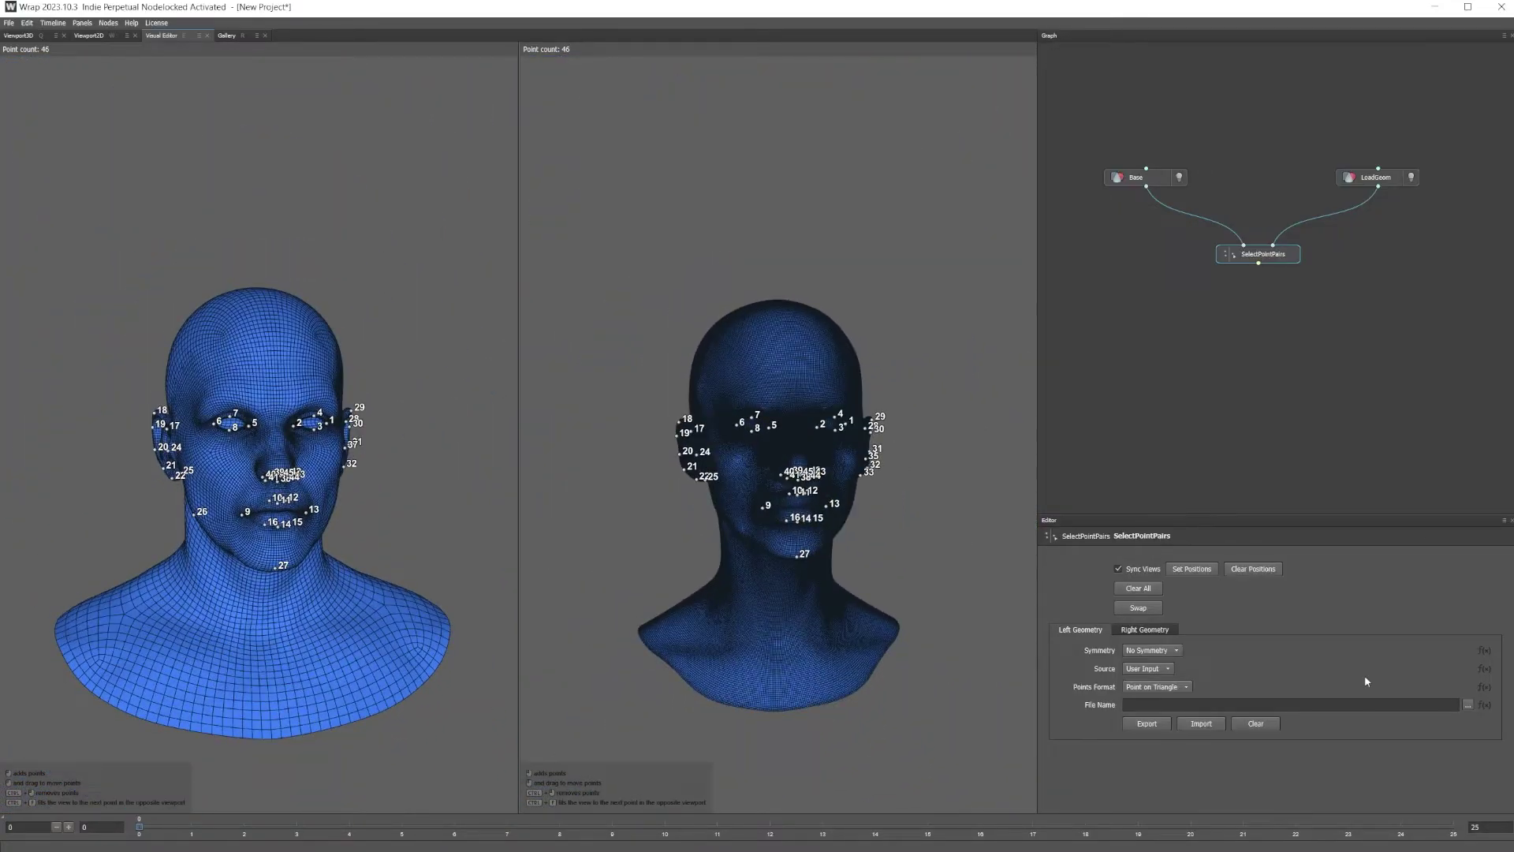
{"action": "scroll", "coordinate": [800, 504], "scroll_direction": "up", "scroll_amount": 10}
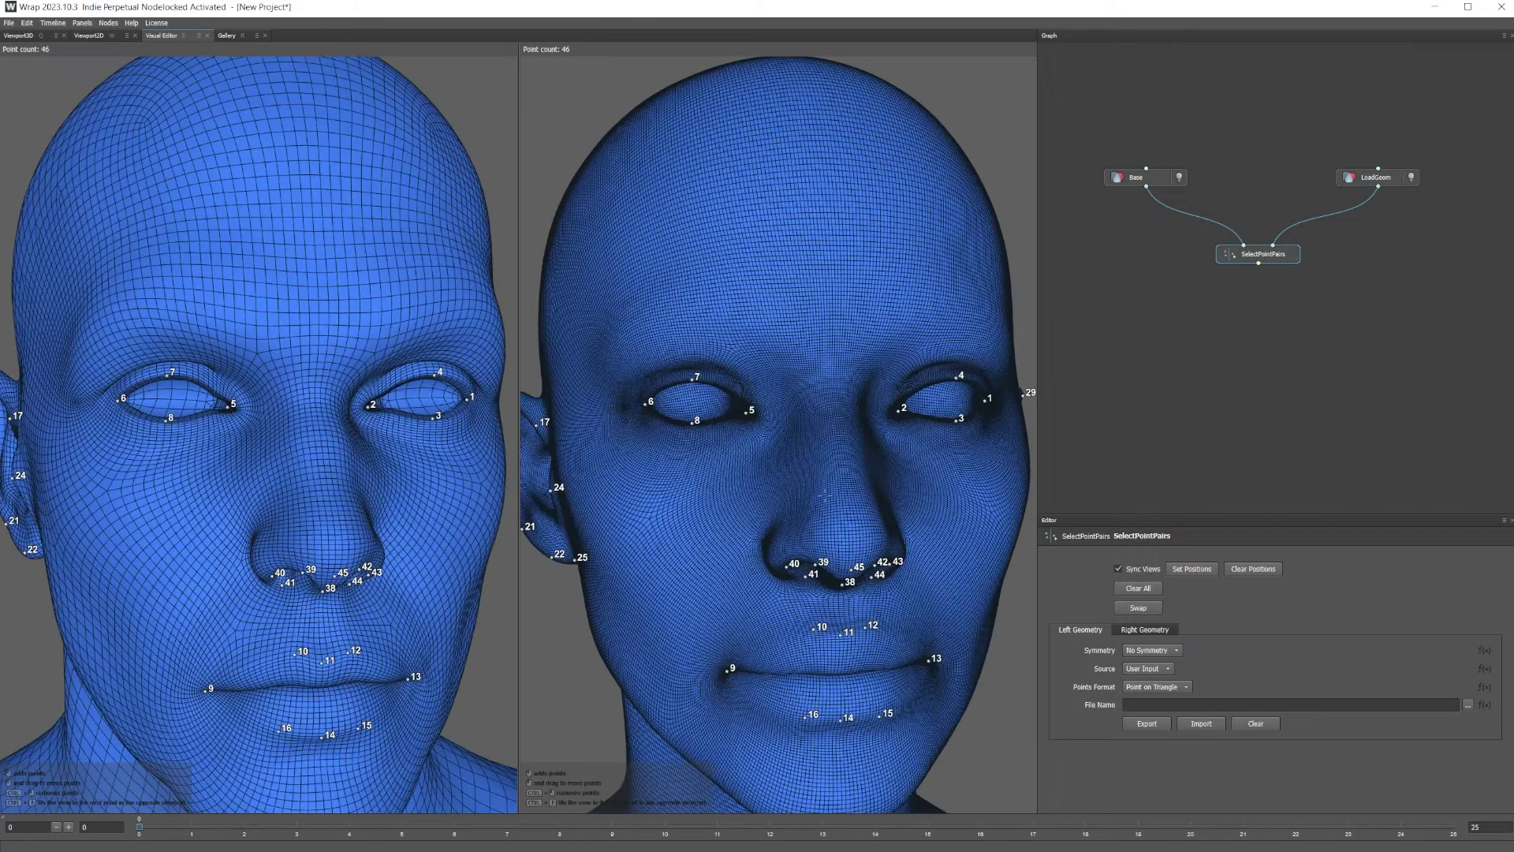
{"action": "left_click", "coordinate": [841, 421]}
{"action": "left_click", "coordinate": [315, 407]}
{"action": "scroll", "coordinate": [797, 552], "scroll_direction": "down", "scroll_amount": 5}
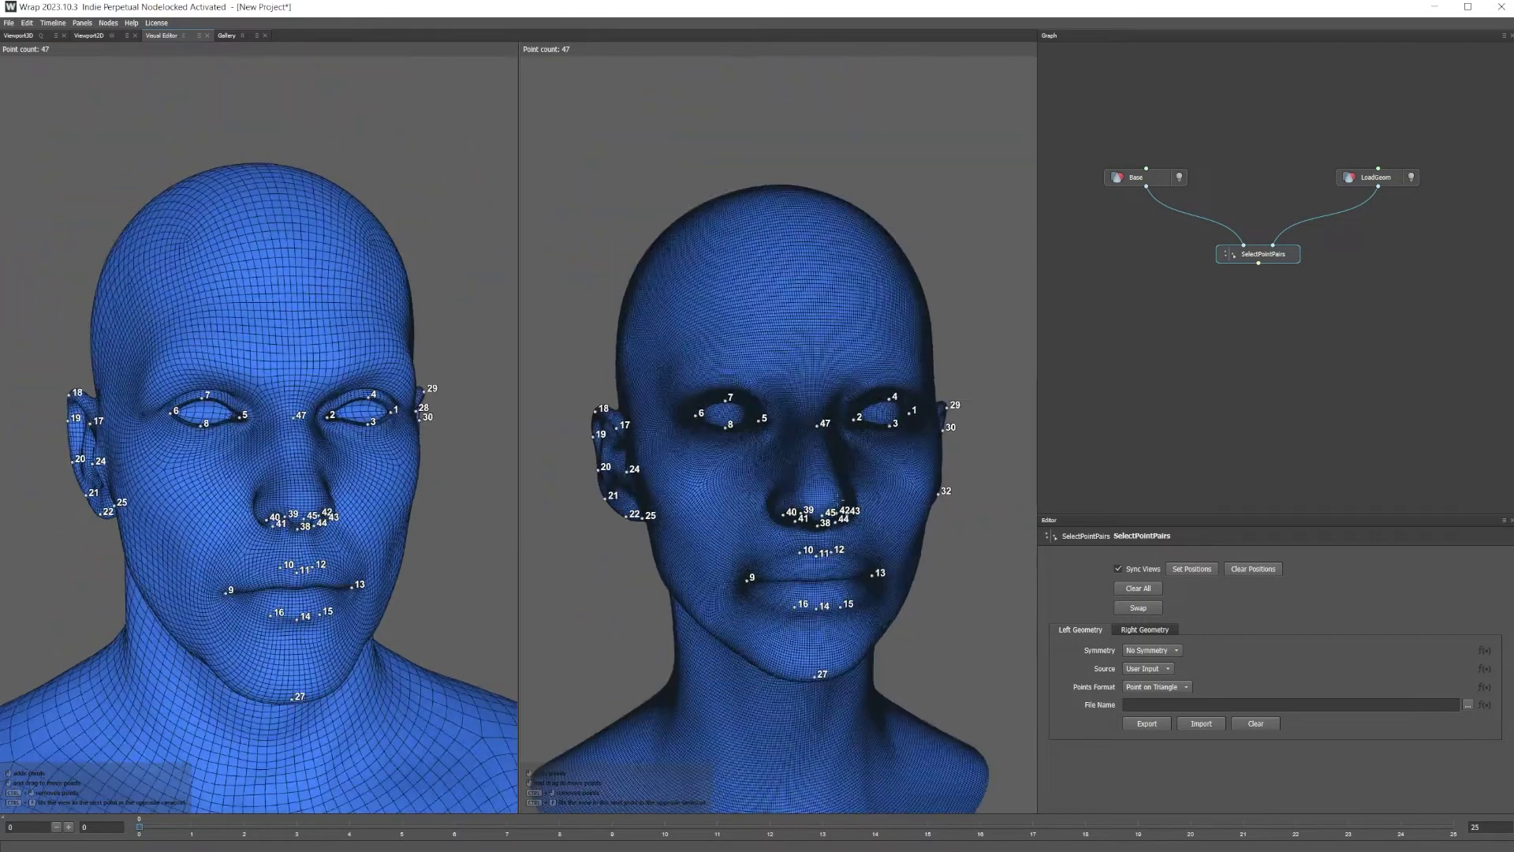
- Fine-tune point 15 below the scan head's lower lip and check the point pairs around the mouth and right ear
{"action": "left_click_drag", "start_coordinate": [796, 564], "coordinate": [736, 493], "text": "alt"}
{"action": "scroll", "coordinate": [736, 494], "scroll_direction": "up", "scroll_amount": 4}
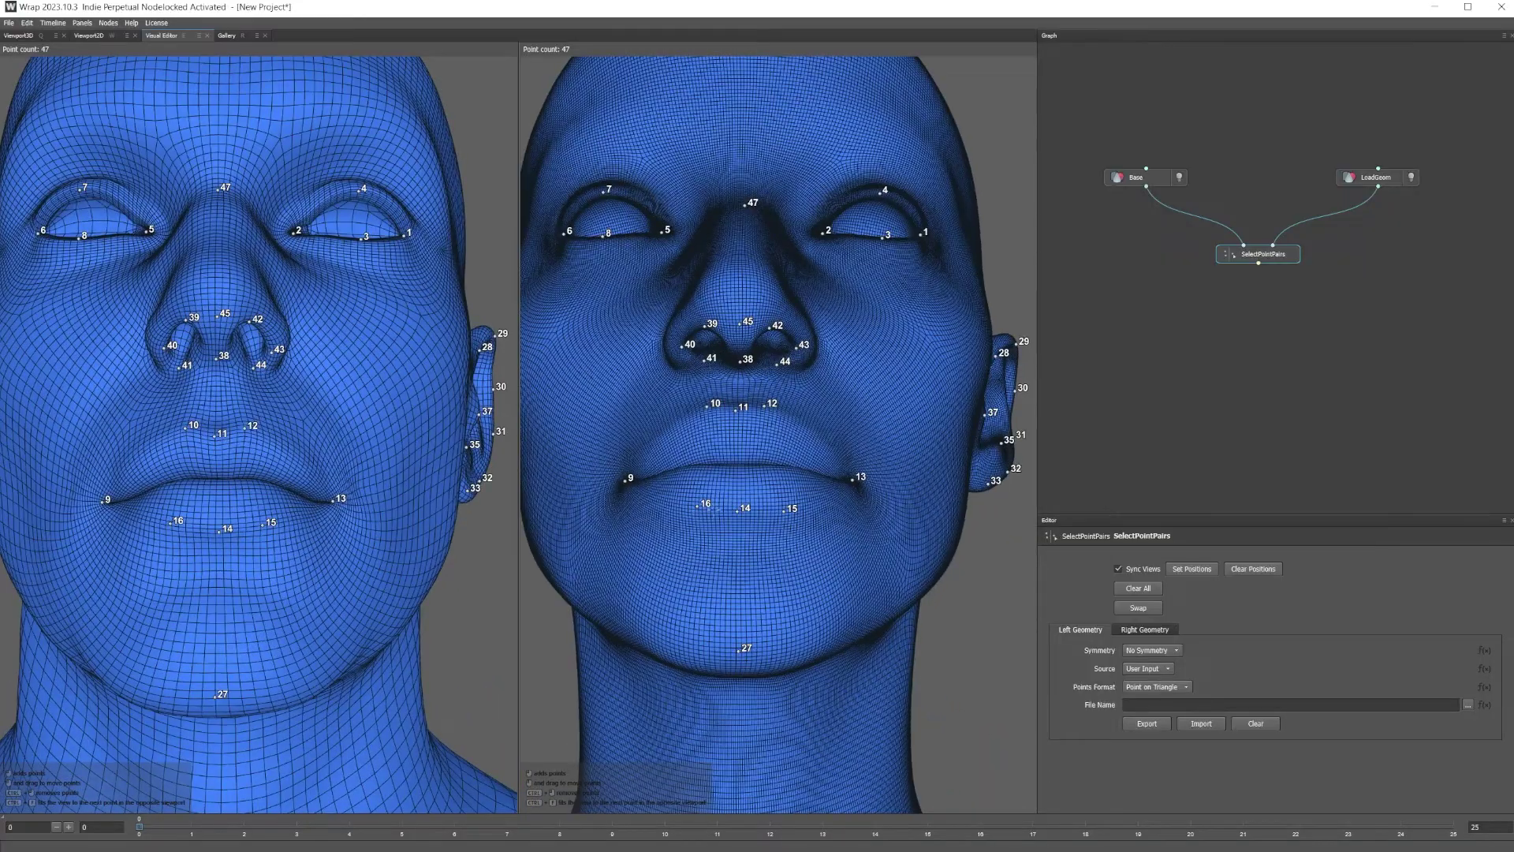
{"action": "scroll", "coordinate": [723, 457], "scroll_direction": "up", "scroll_amount": 5}
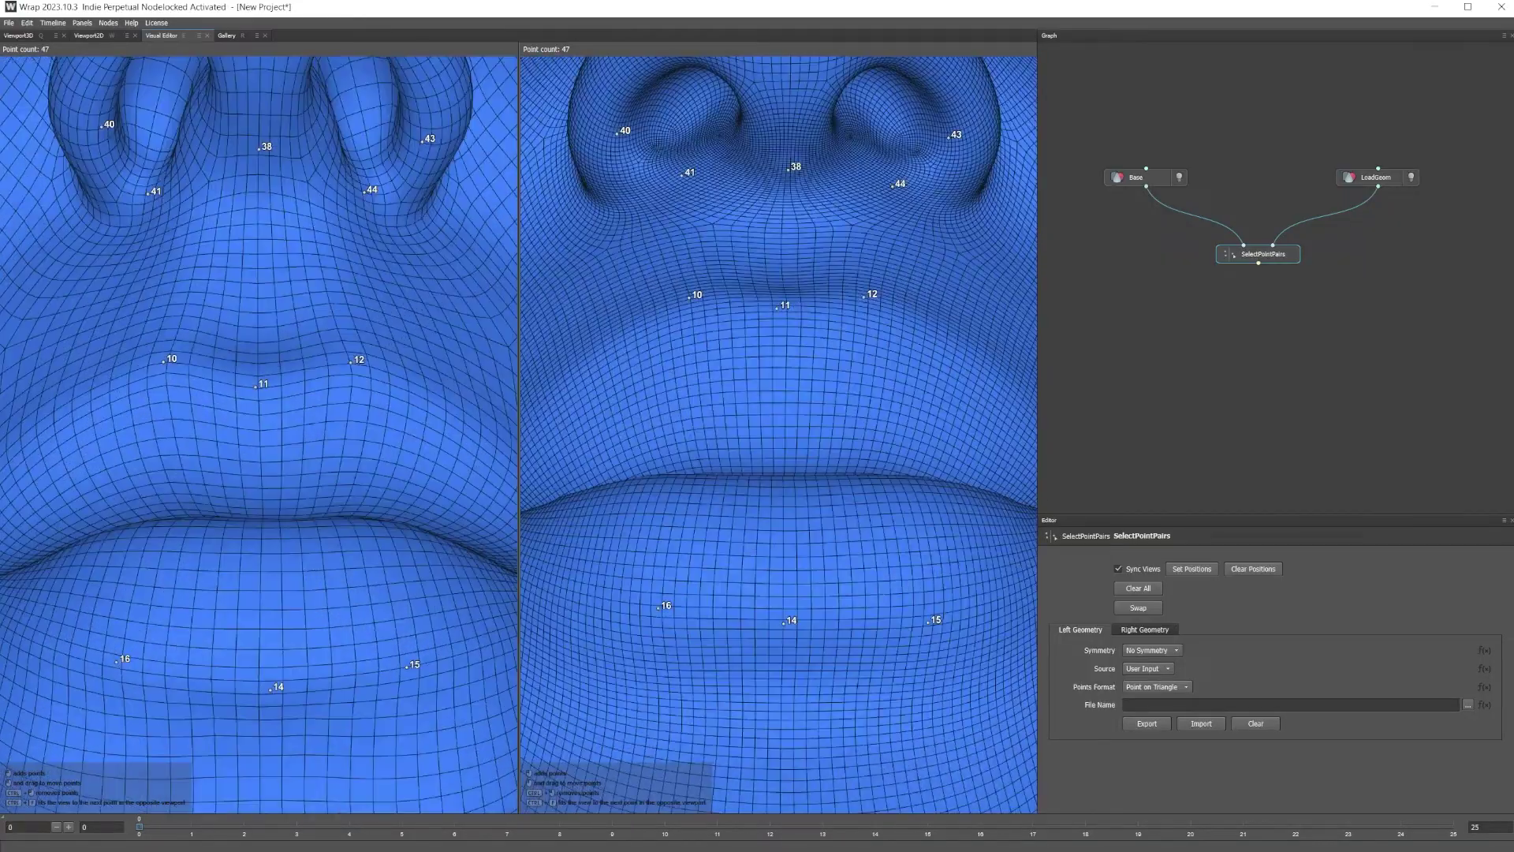
{"action": "left_click", "coordinate": [928, 615], "text": "ctrl"}
{"action": "left_click", "coordinate": [930, 609]}
{"action": "scroll", "coordinate": [409, 677], "scroll_direction": "down", "scroll_amount": 8}
{"action": "left_click_drag", "start_coordinate": [583, 544], "coordinate": [800, 505], "text": "alt"}
{"action": "scroll", "coordinate": [806, 502], "scroll_direction": "up", "scroll_amount": 2}
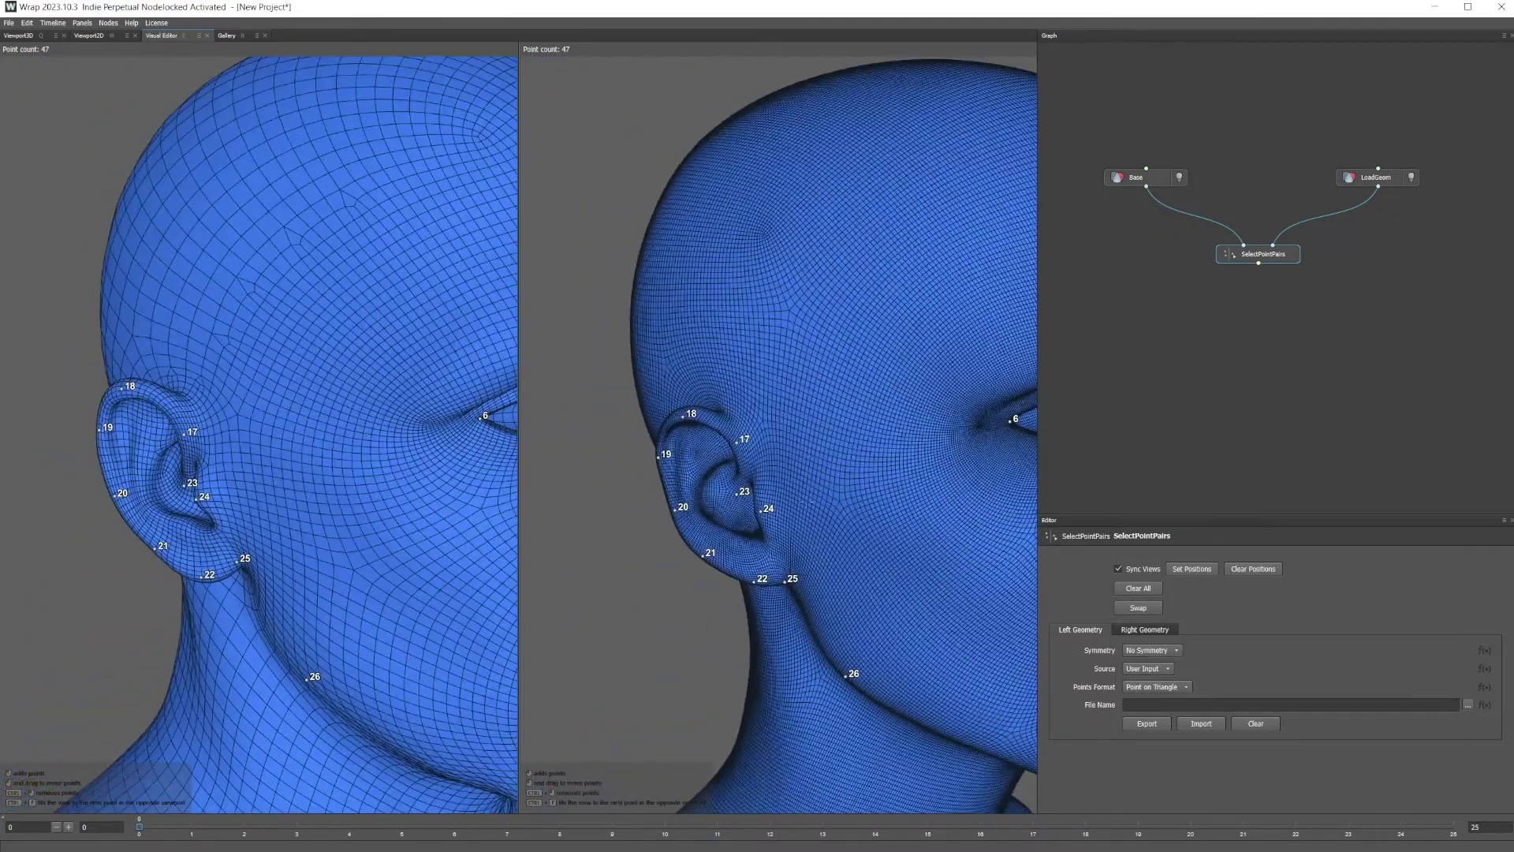
- Review the point pairs around the face, right ear and jaw, and inspect the inside of both heads from below
{"action": "left_click_drag", "start_coordinate": [1014, 497], "coordinate": [837, 409], "text": "alt"}
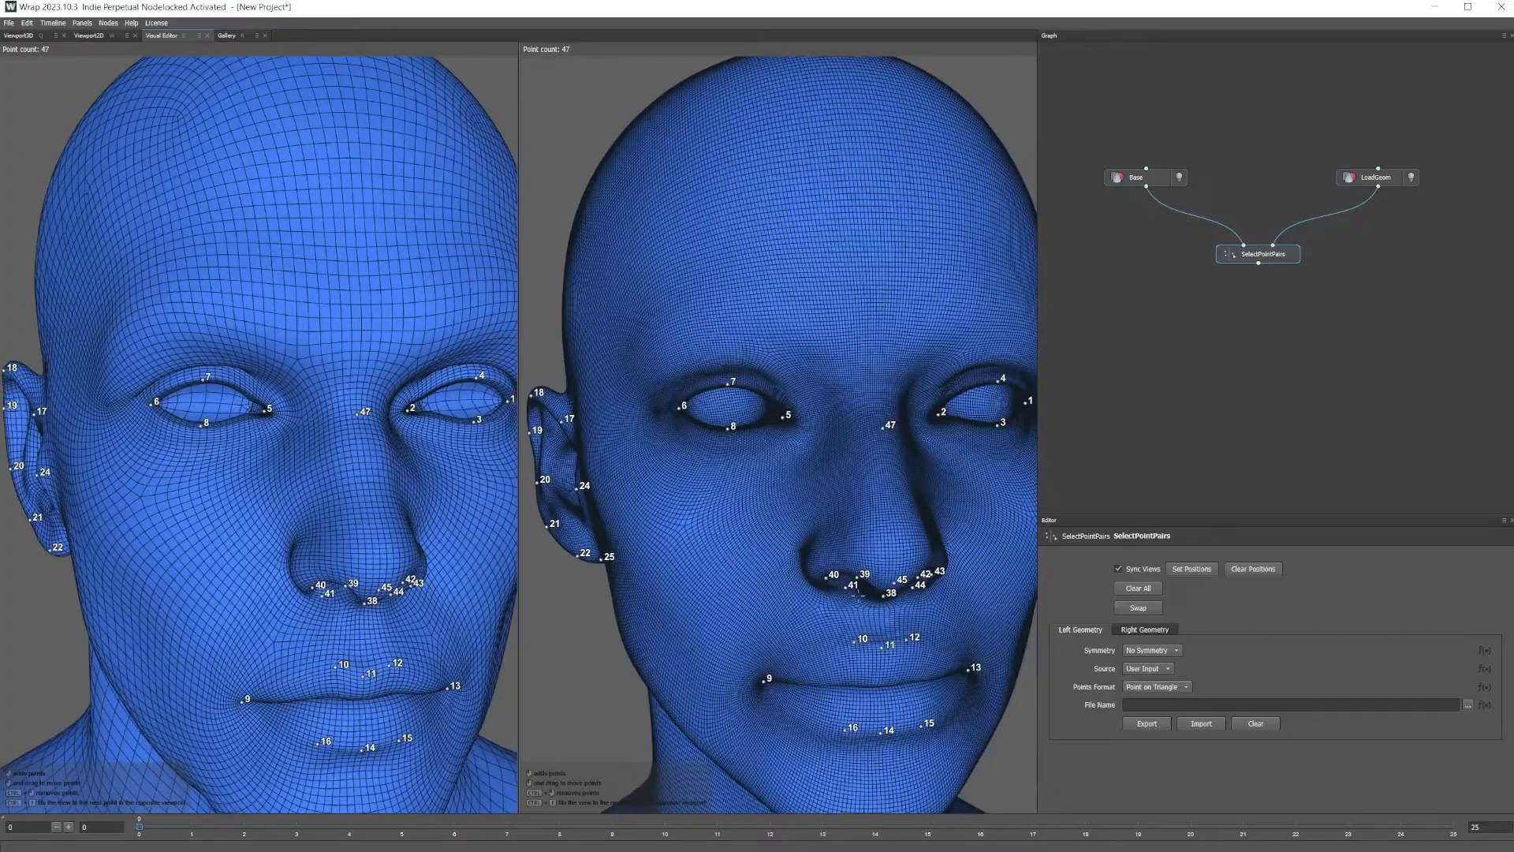
{"action": "left_click_drag", "start_coordinate": [858, 596], "coordinate": [824, 469]}
{"action": "left_click_drag", "start_coordinate": [780, 549], "coordinate": [935, 539], "text": "alt"}
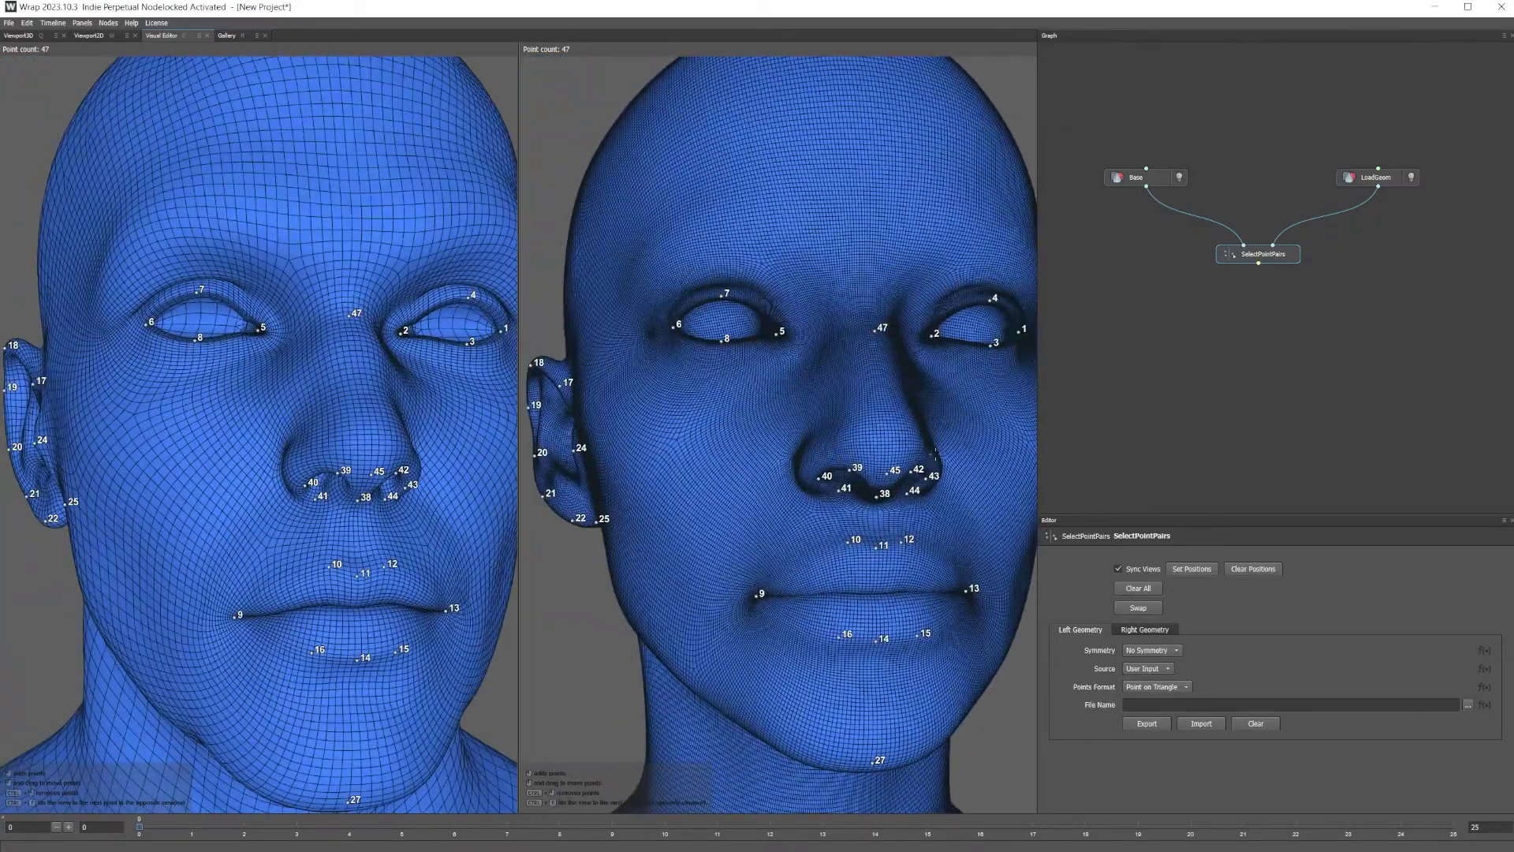
{"action": "left_click_drag", "start_coordinate": [677, 299], "coordinate": [747, 544], "text": "alt"}
{"action": "scroll", "coordinate": [748, 544], "scroll_direction": "down", "scroll_amount": 4}
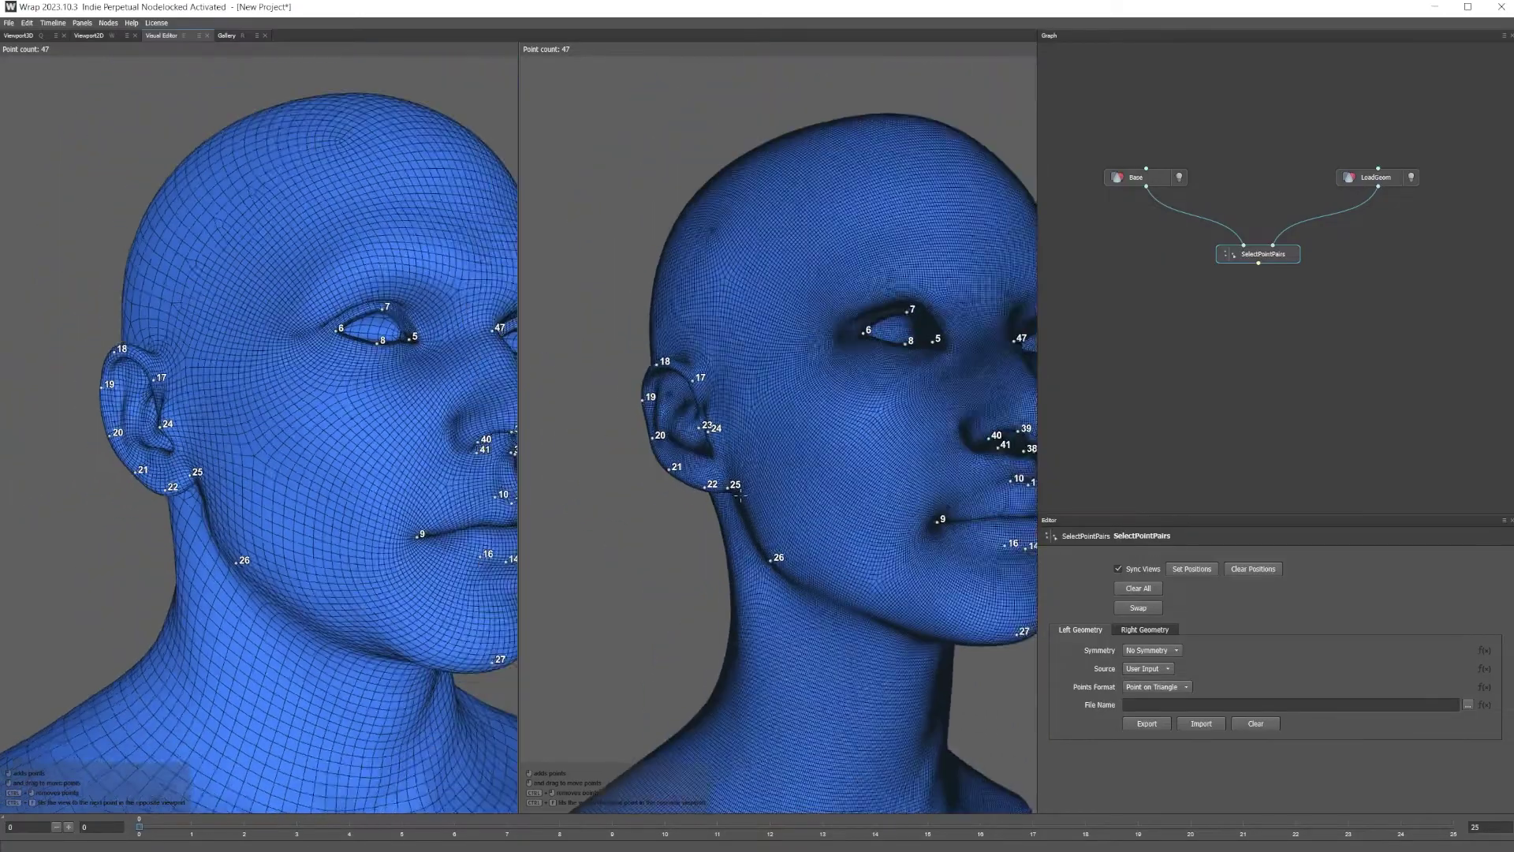
{"action": "left_click_drag", "start_coordinate": [760, 481], "coordinate": [836, 520], "text": "alt"}
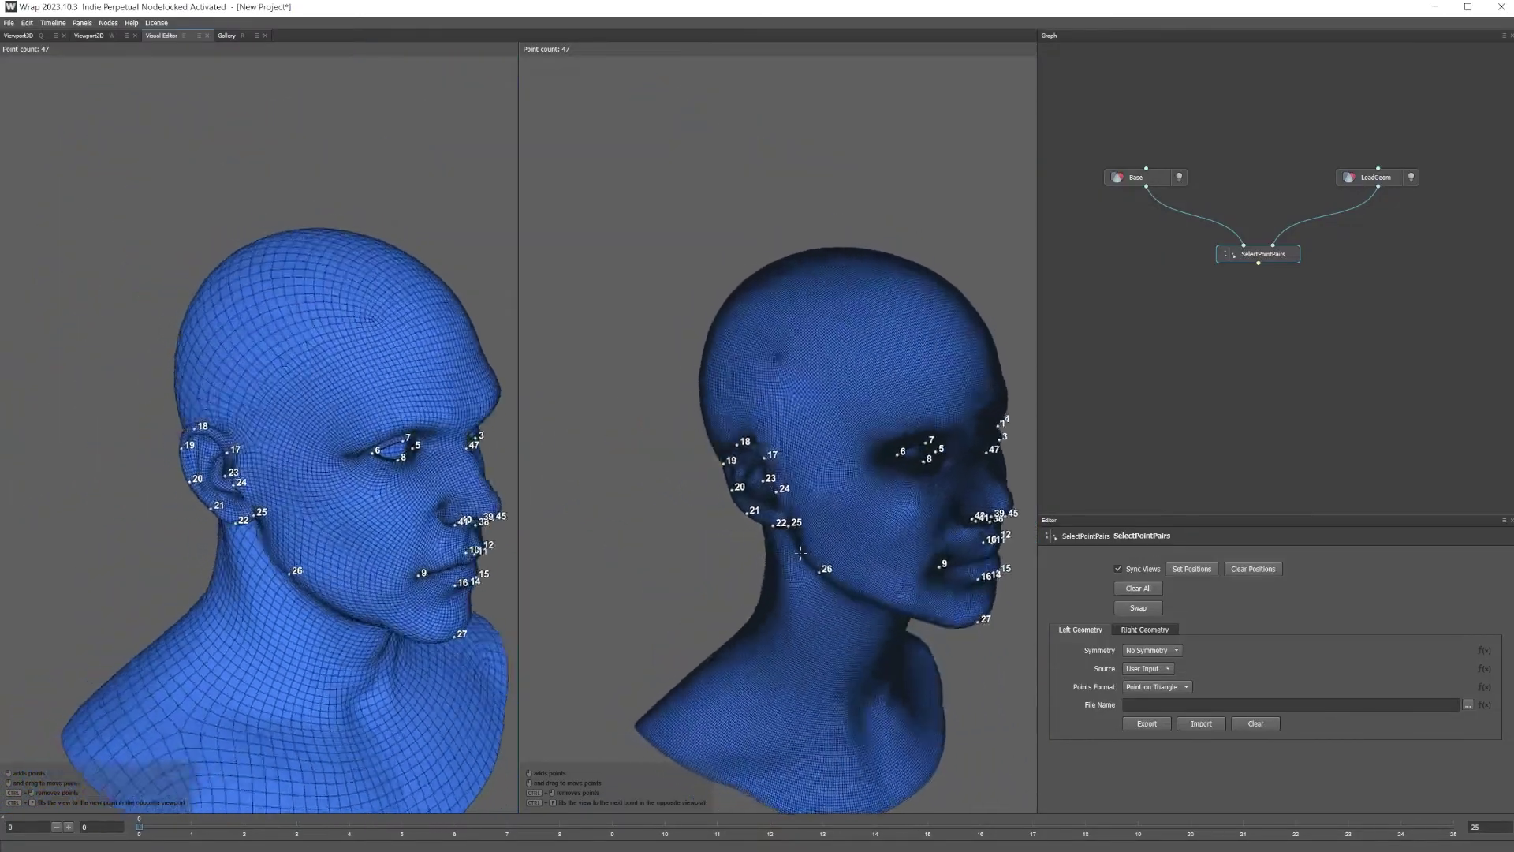
{"action": "scroll", "coordinate": [813, 517], "scroll_direction": "up", "scroll_amount": 3}
{"action": "mouse_move", "coordinate": [733, 517]}
{"action": "left_mouse_down", "text": "alt"}
{"action": "mouse_move", "coordinate": [931, 505]}
{"action": "mouse_move", "coordinate": [749, 501]}
{"action": "left_mouse_up", "text": "alt"}
{"action": "scroll", "coordinate": [757, 505], "scroll_direction": "down", "scroll_amount": 5}
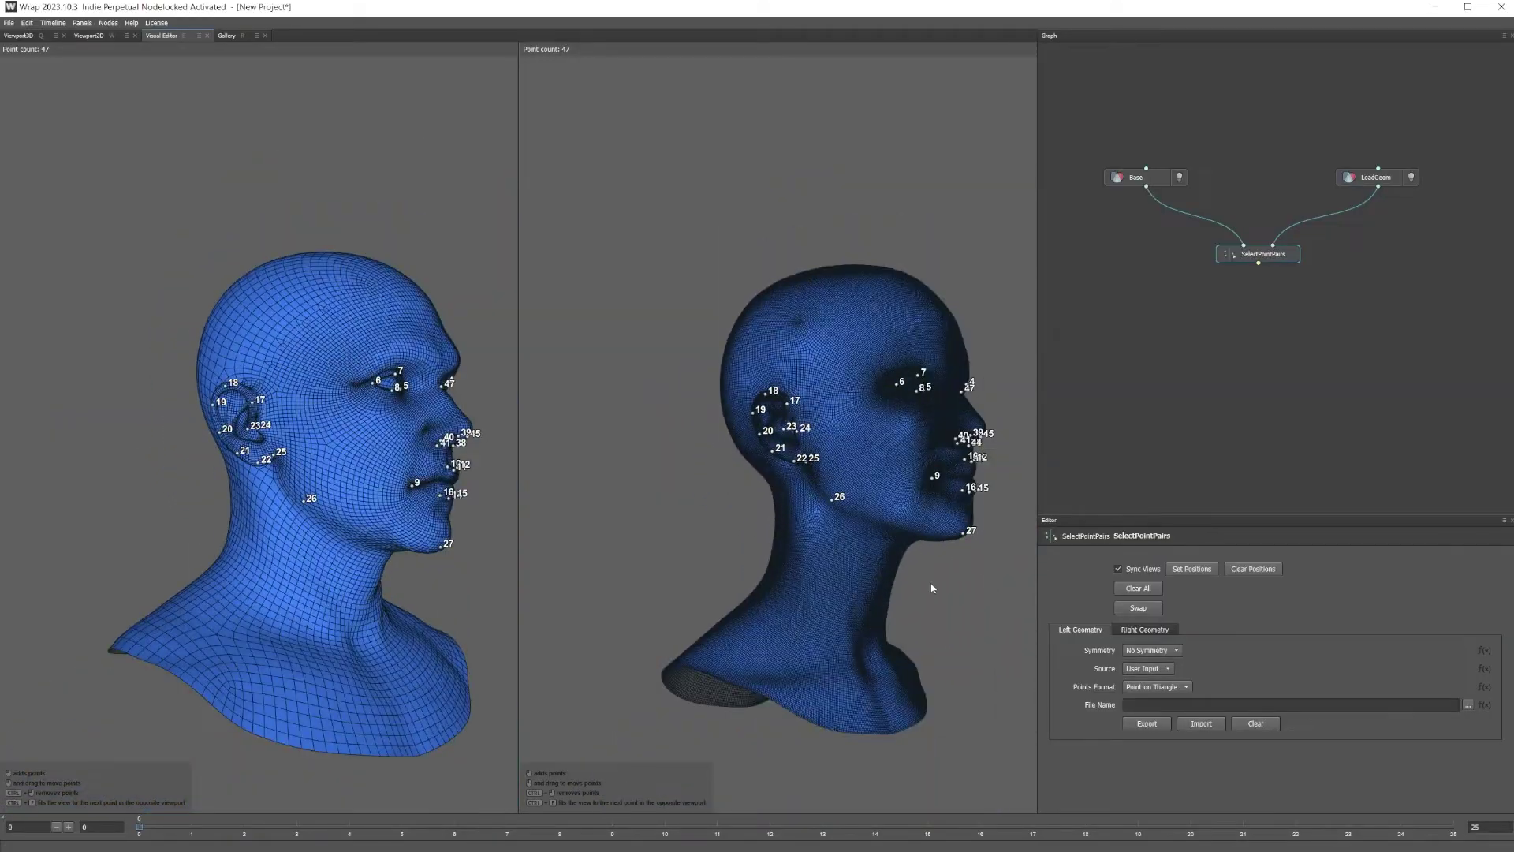
{"action": "left_click_drag", "start_coordinate": [865, 527], "coordinate": [693, 629], "text": "alt"}
{"action": "left_click_drag", "start_coordinate": [423, 586], "coordinate": [314, 654]}
{"action": "middle_click_drag", "start_coordinate": [315, 654], "coordinate": [313, 555]}
{"action": "scroll", "coordinate": [313, 556], "scroll_direction": "up", "scroll_amount": 8}
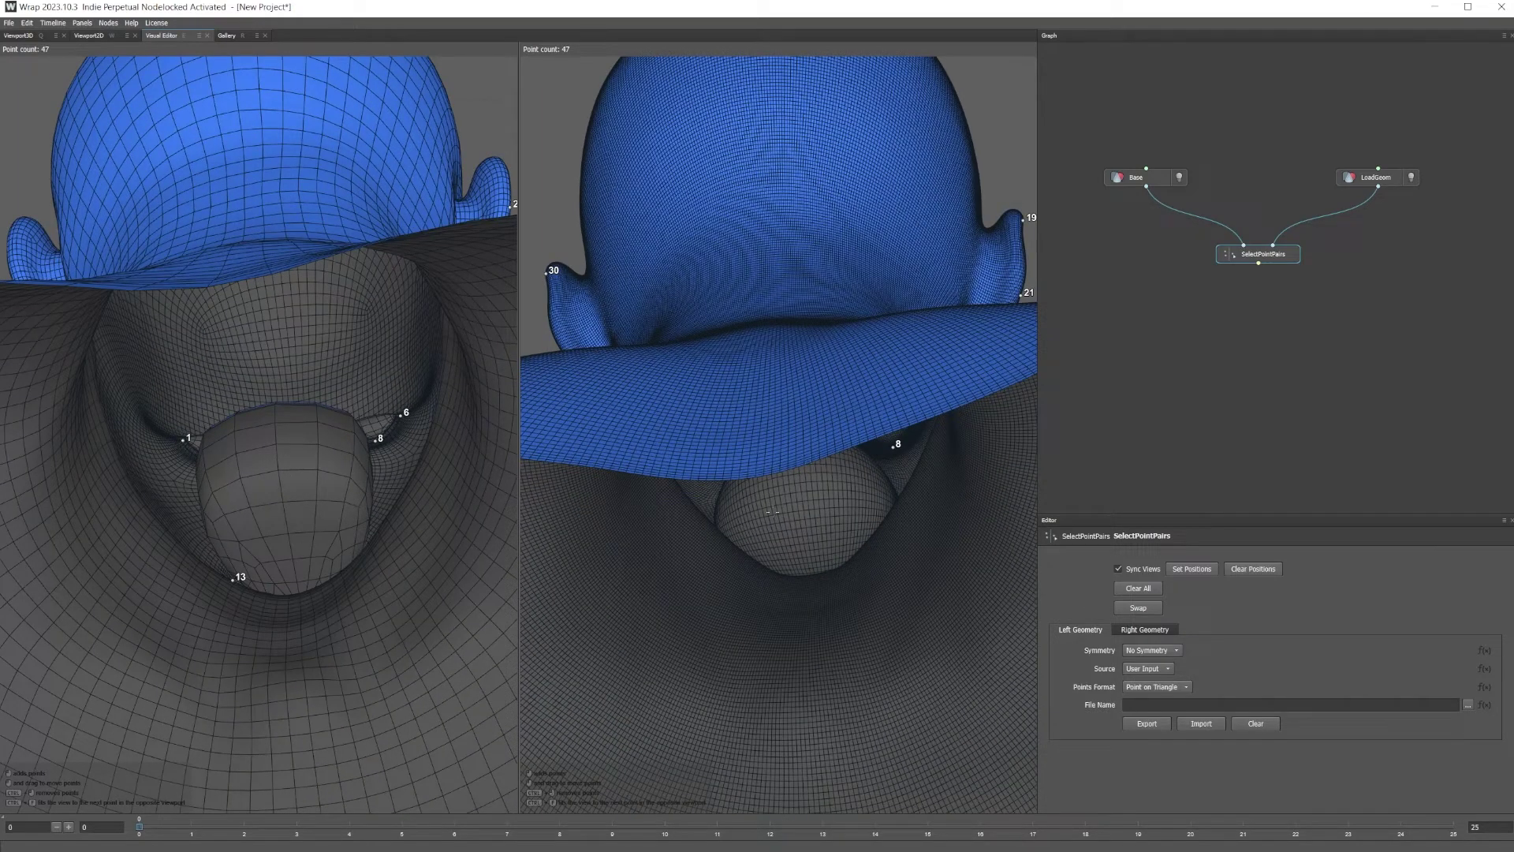
- Reposition the SelectPointPairs node under Base, add a SelectPolygons node and connect the Base geometry to it
{"action": "left_click_drag", "start_coordinate": [1262, 257], "coordinate": [1167, 268]}
{"action": "right_click", "coordinate": [1266, 317]}
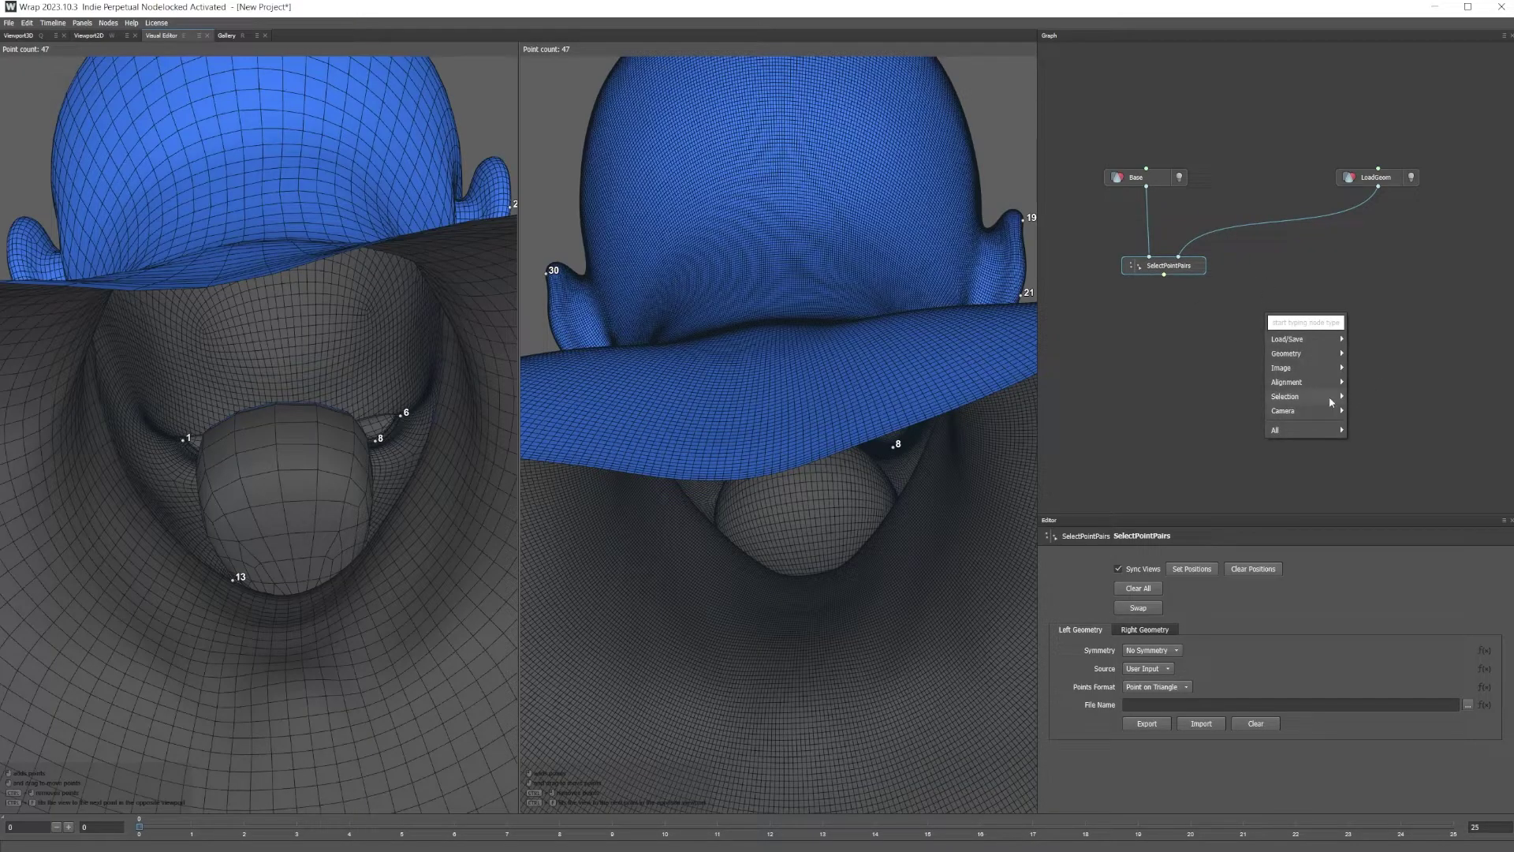
{"action": "left_click", "coordinate": [1354, 410]}
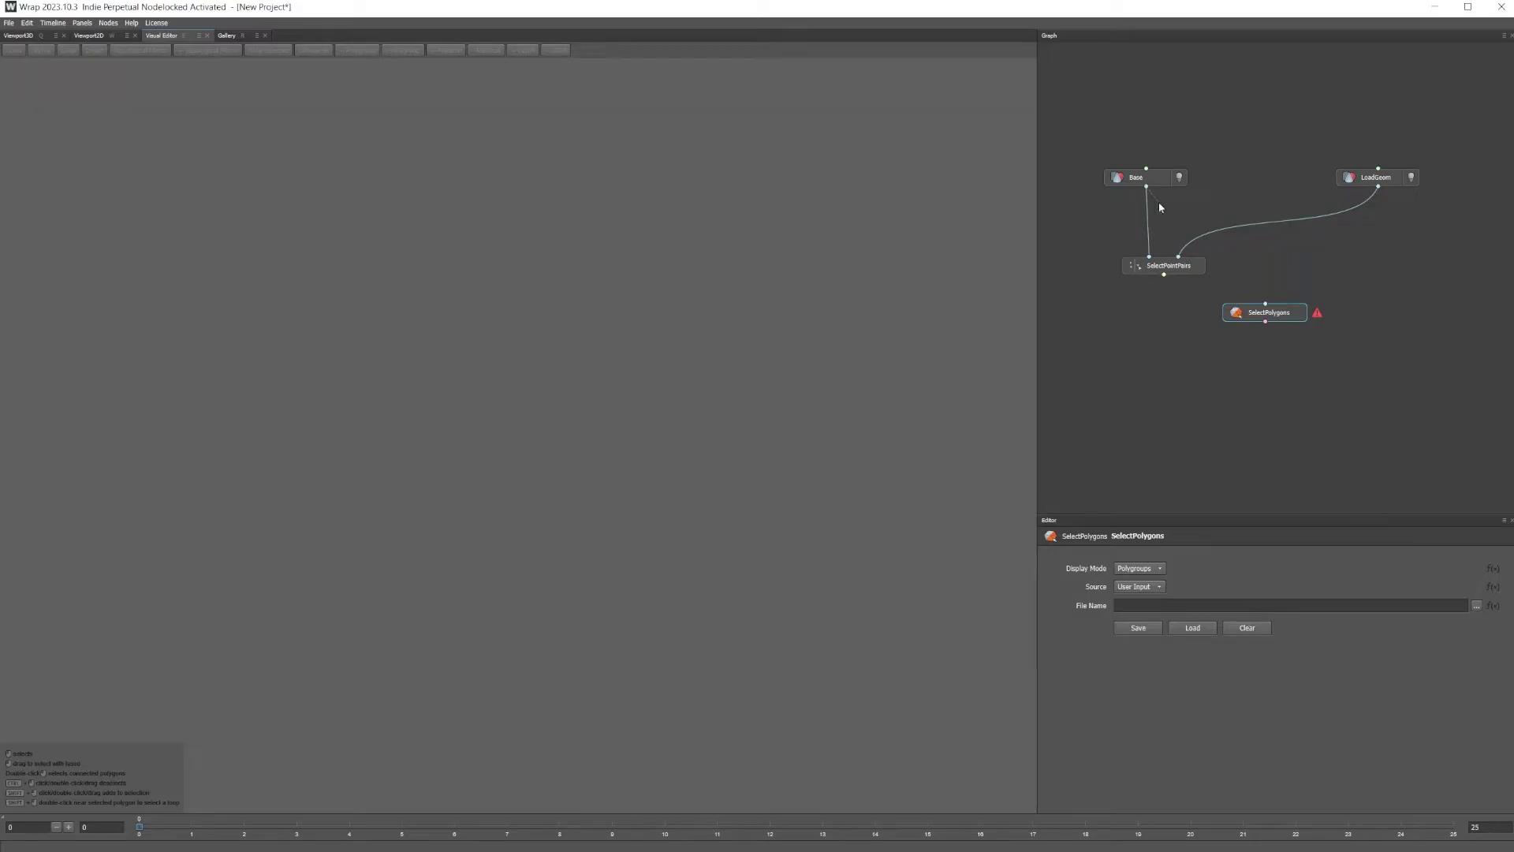
{"action": "left_click_drag", "start_coordinate": [1146, 187], "coordinate": [1264, 305]}
{"action": "scroll", "coordinate": [604, 505], "scroll_direction": "down", "scroll_amount": 3}
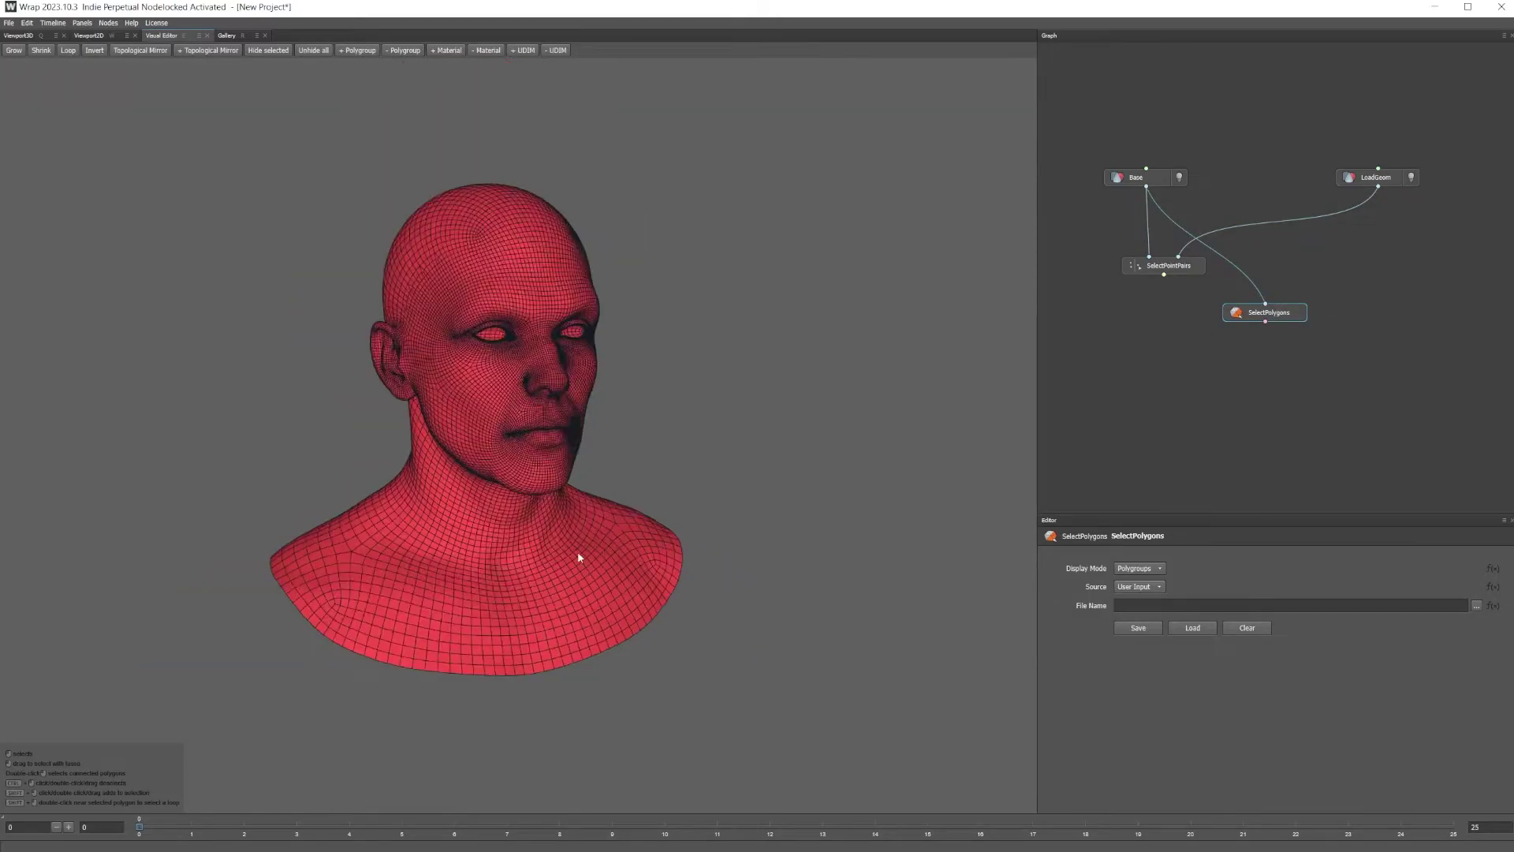
- Inspect the mouth bag of the base head from below and check which polygroups can be deselected
{"action": "left_click_drag", "start_coordinate": [578, 557], "coordinate": [896, 447], "text": "alt"}
{"action": "middle_click_drag", "start_coordinate": [896, 447], "coordinate": [673, 564], "text": "alt"}
{"action": "scroll", "coordinate": [631, 592], "scroll_direction": "up", "scroll_amount": 4}
{"action": "left_click_drag", "start_coordinate": [673, 564], "coordinate": [648, 509], "text": "alt"}
{"action": "left_click", "coordinate": [403, 50]}
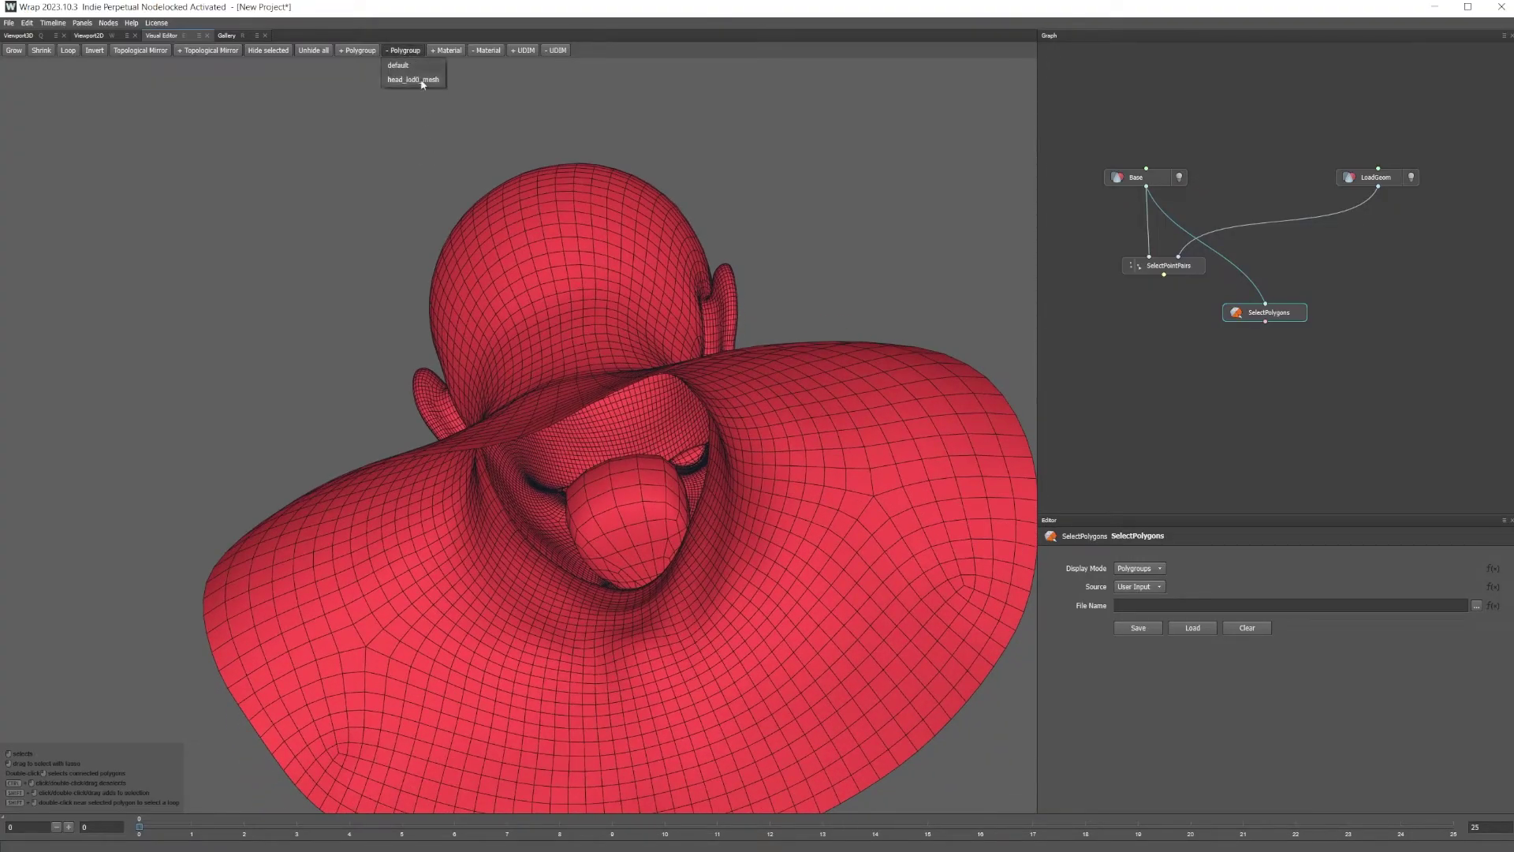
{"action": "left_click", "coordinate": [349, 186]}
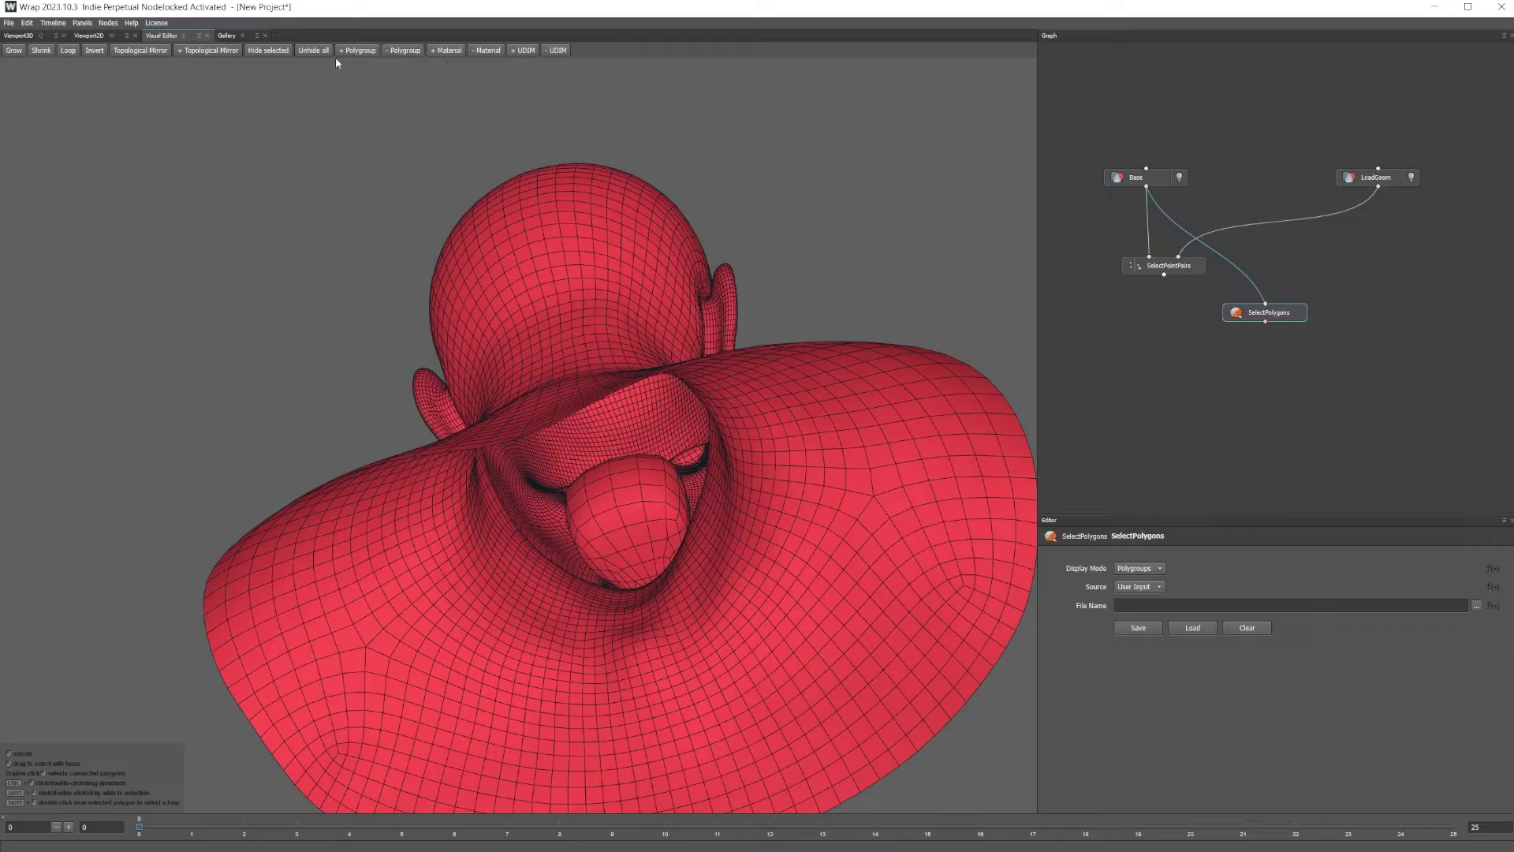
- Try to select the mouth bag polygons through the neck opening, and clear the selection
{"action": "middle_click_drag", "start_coordinate": [599, 579], "coordinate": [669, 380]}
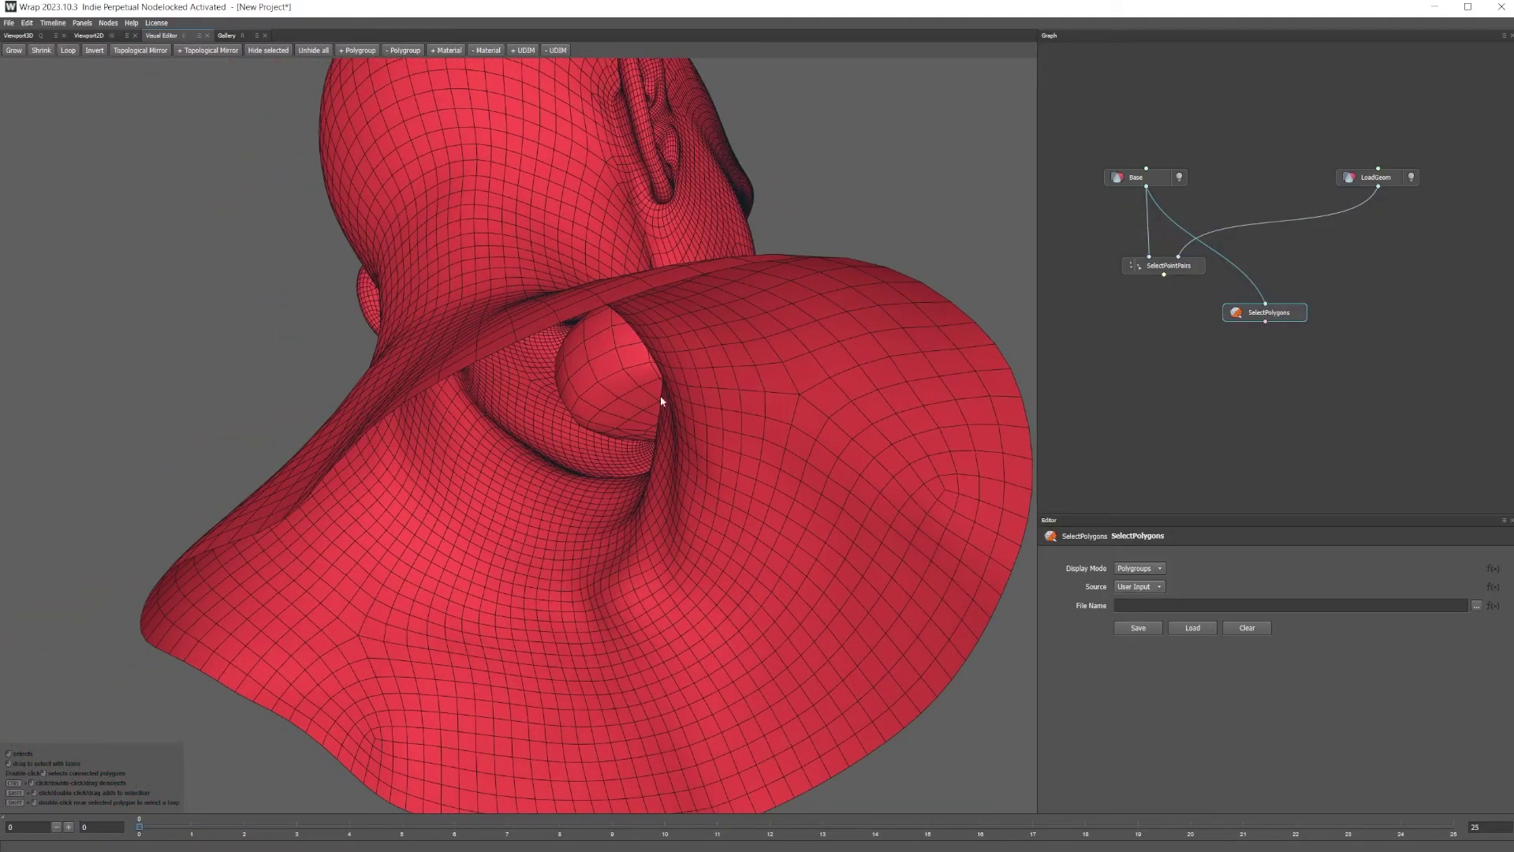
{"action": "left_click", "coordinate": [607, 369]}
{"action": "double_click", "coordinate": [573, 404], "text": "shift"}
{"action": "double_click", "coordinate": [602, 396], "text": "ctrl"}
{"action": "left_click_drag", "start_coordinate": [601, 410], "coordinate": [585, 383]}
{"action": "middle_click_drag", "start_coordinate": [585, 383], "coordinate": [591, 450]}
{"action": "left_click_drag", "start_coordinate": [591, 451], "coordinate": [387, 373], "text": "alt"}
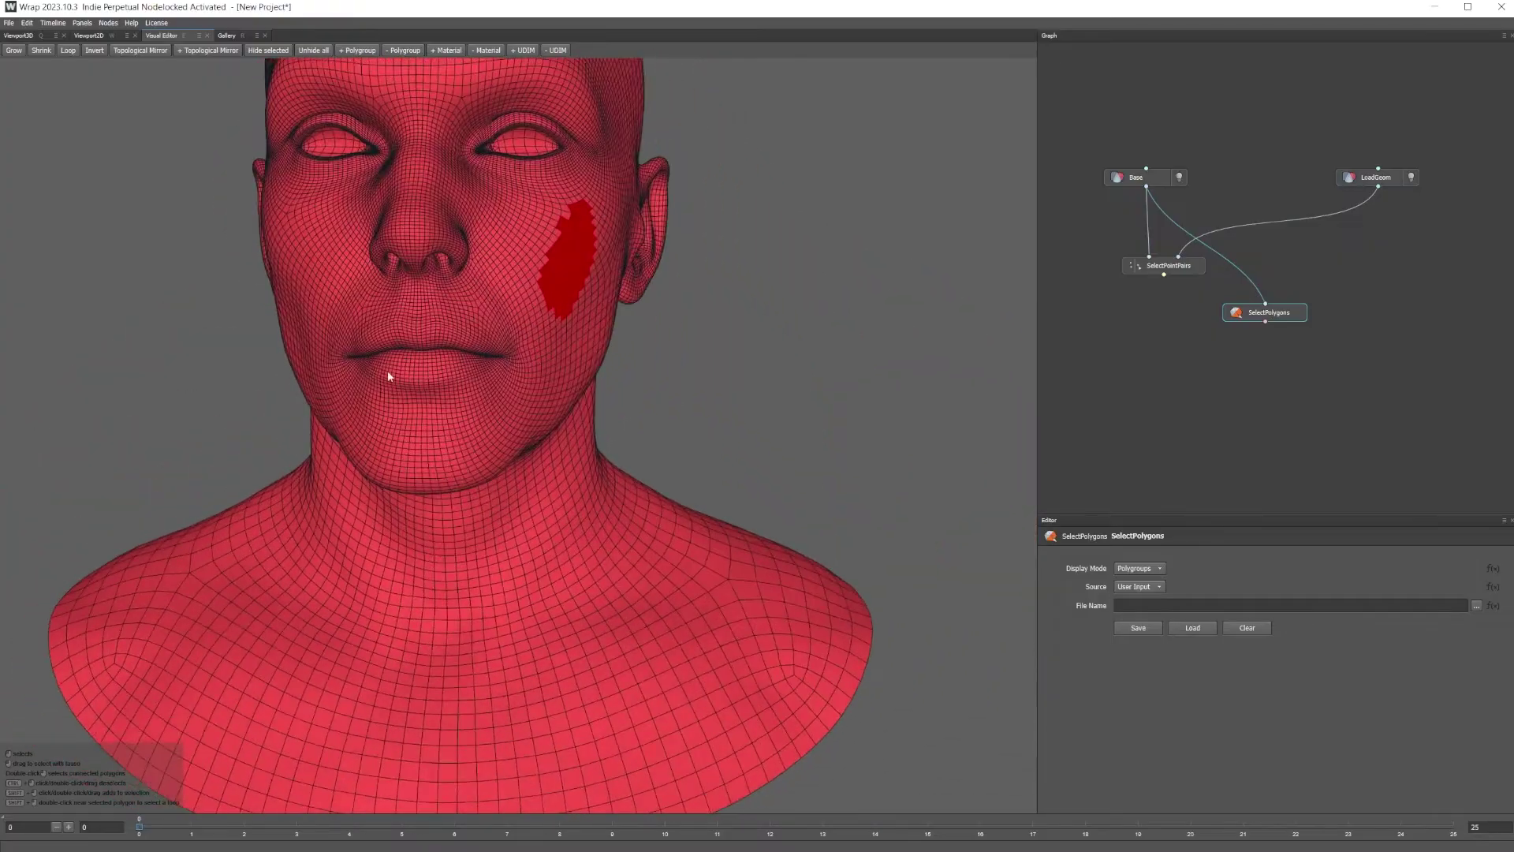
{"action": "right_click_drag", "start_coordinate": [387, 372], "coordinate": [532, 418], "text": "alt"}
{"action": "left_click", "coordinate": [673, 401]}
- Select the closed polygon loop that runs around the outer edge of the lips
{"action": "middle_click_drag", "start_coordinate": [520, 379], "coordinate": [628, 411], "text": "alt"}
{"action": "right_click_drag", "start_coordinate": [572, 470], "coordinate": [649, 388], "text": "alt"}
{"action": "scroll", "coordinate": [649, 388], "scroll_direction": "up", "scroll_amount": 5}
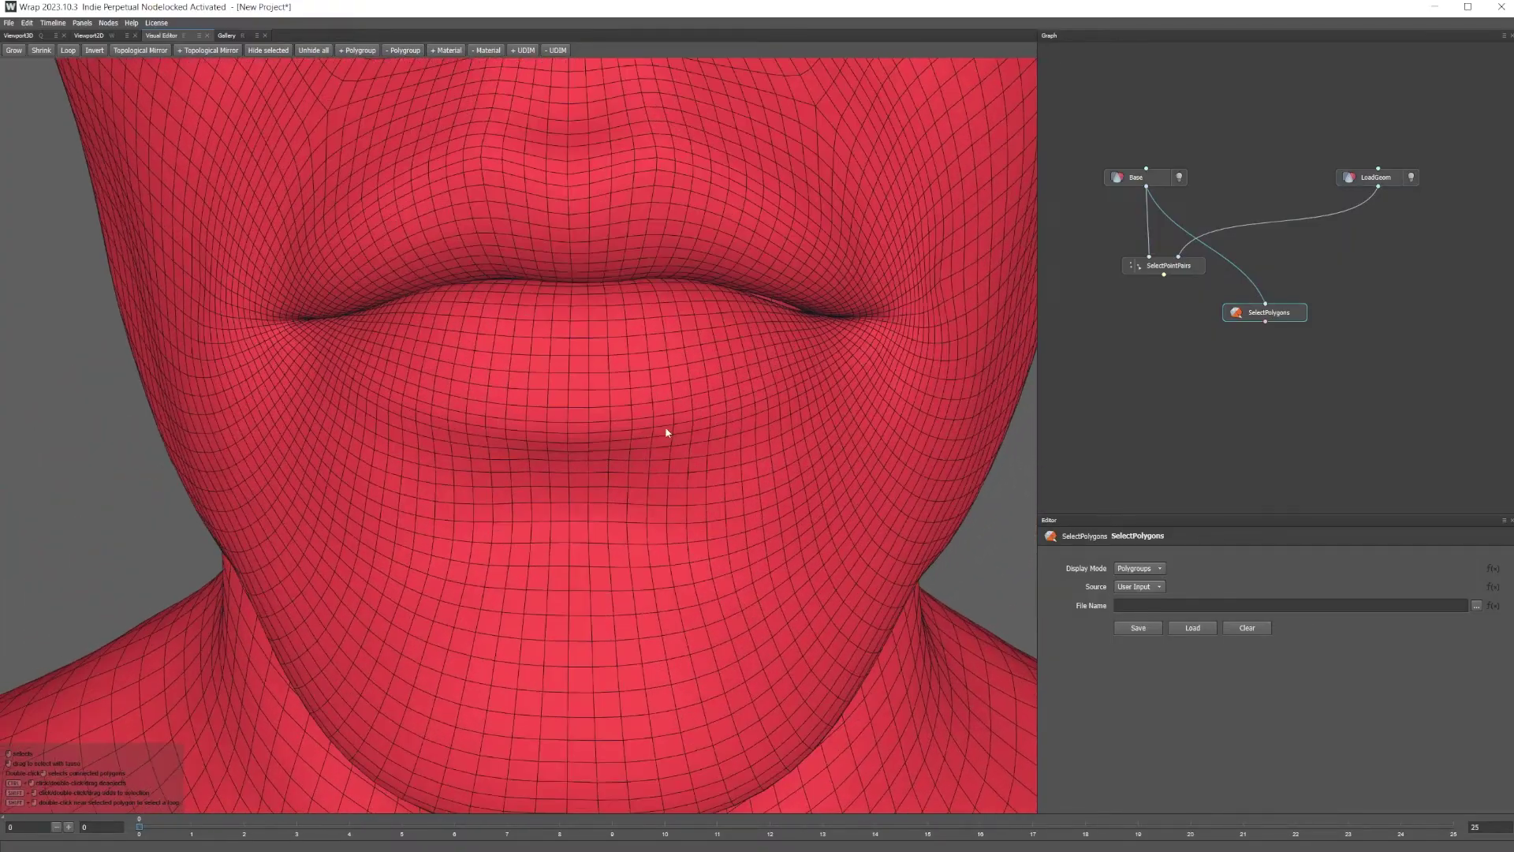
{"action": "left_click_drag", "start_coordinate": [639, 435], "coordinate": [686, 429]}
{"action": "double_click", "coordinate": [677, 429], "text": "shift"}
{"action": "scroll", "coordinate": [672, 426], "scroll_direction": "down", "scroll_amount": 5}
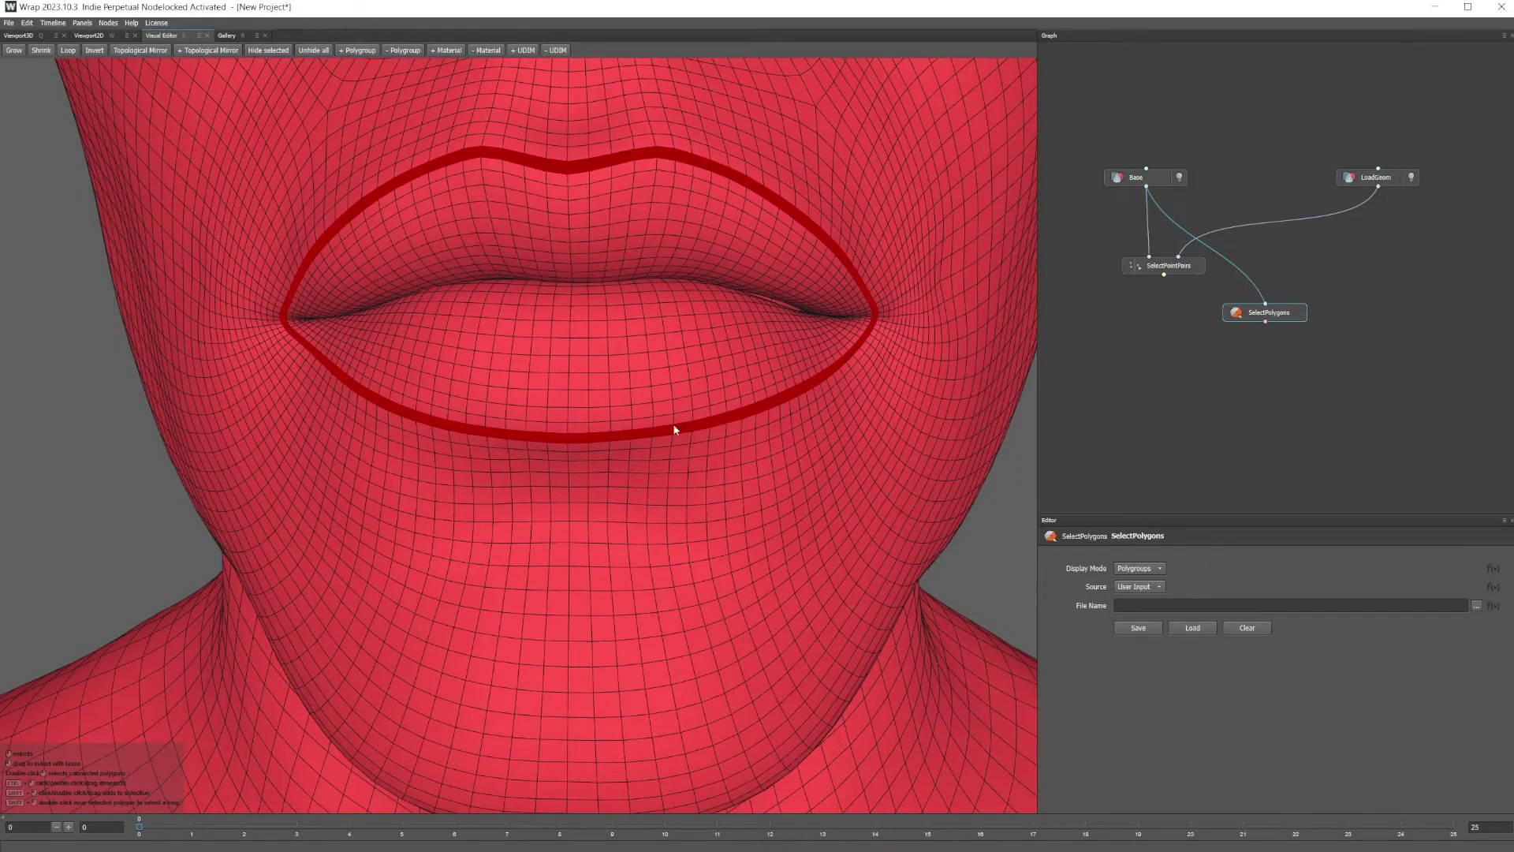
{"action": "scroll", "coordinate": [630, 427], "scroll_direction": "down", "scroll_amount": 4}
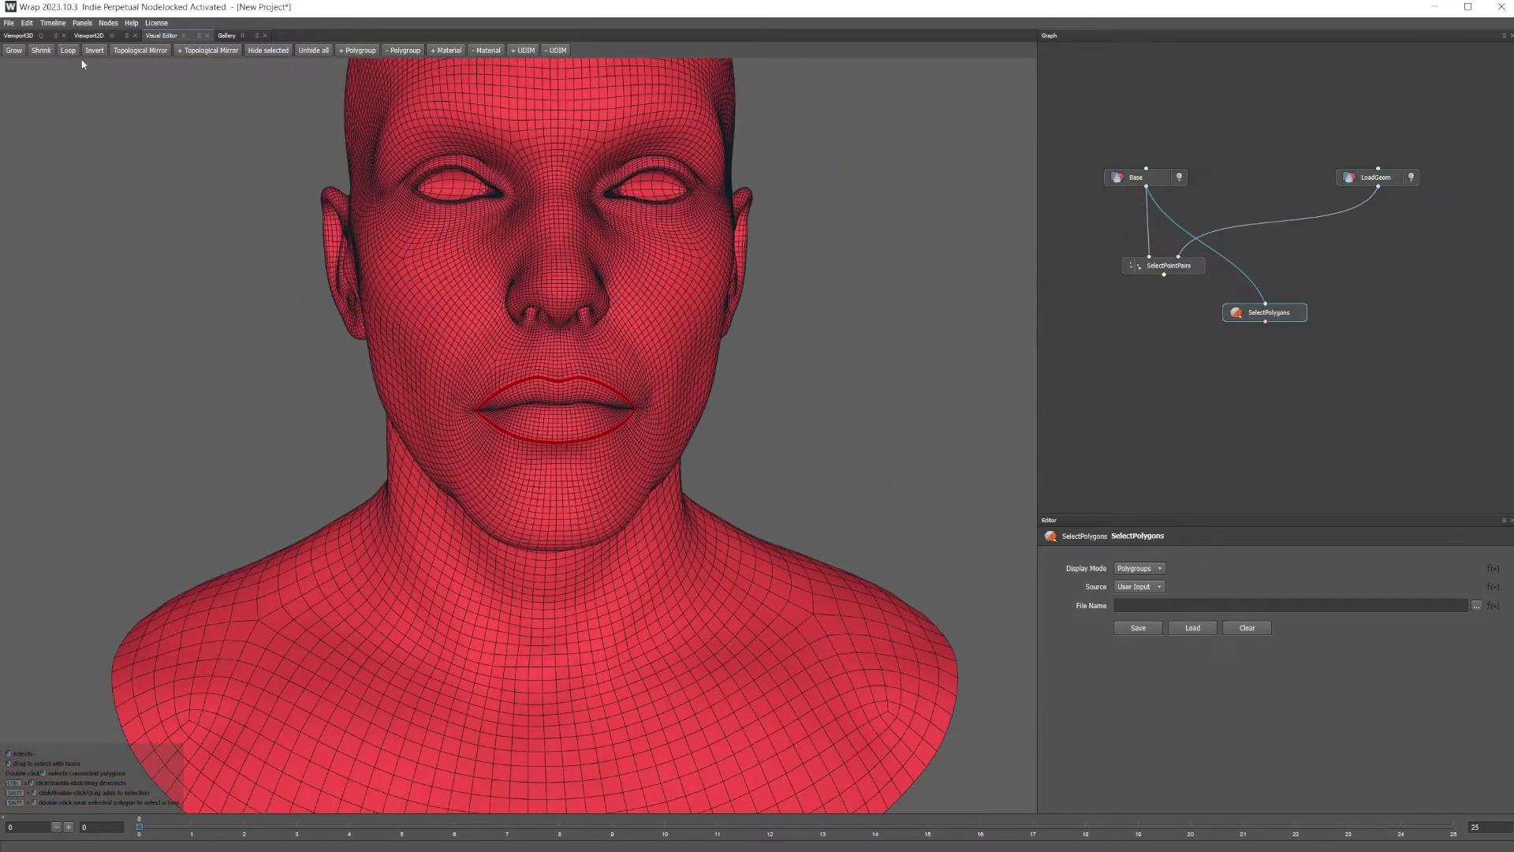
- Grow the lip loop selection repeatedly outward over the lower face and inward to cover the mouth bag
{"action": "left_click", "coordinate": [13, 56]}
{"action": "left_click", "coordinate": [13, 55]}
{"action": "left_click", "coordinate": [13, 55]}
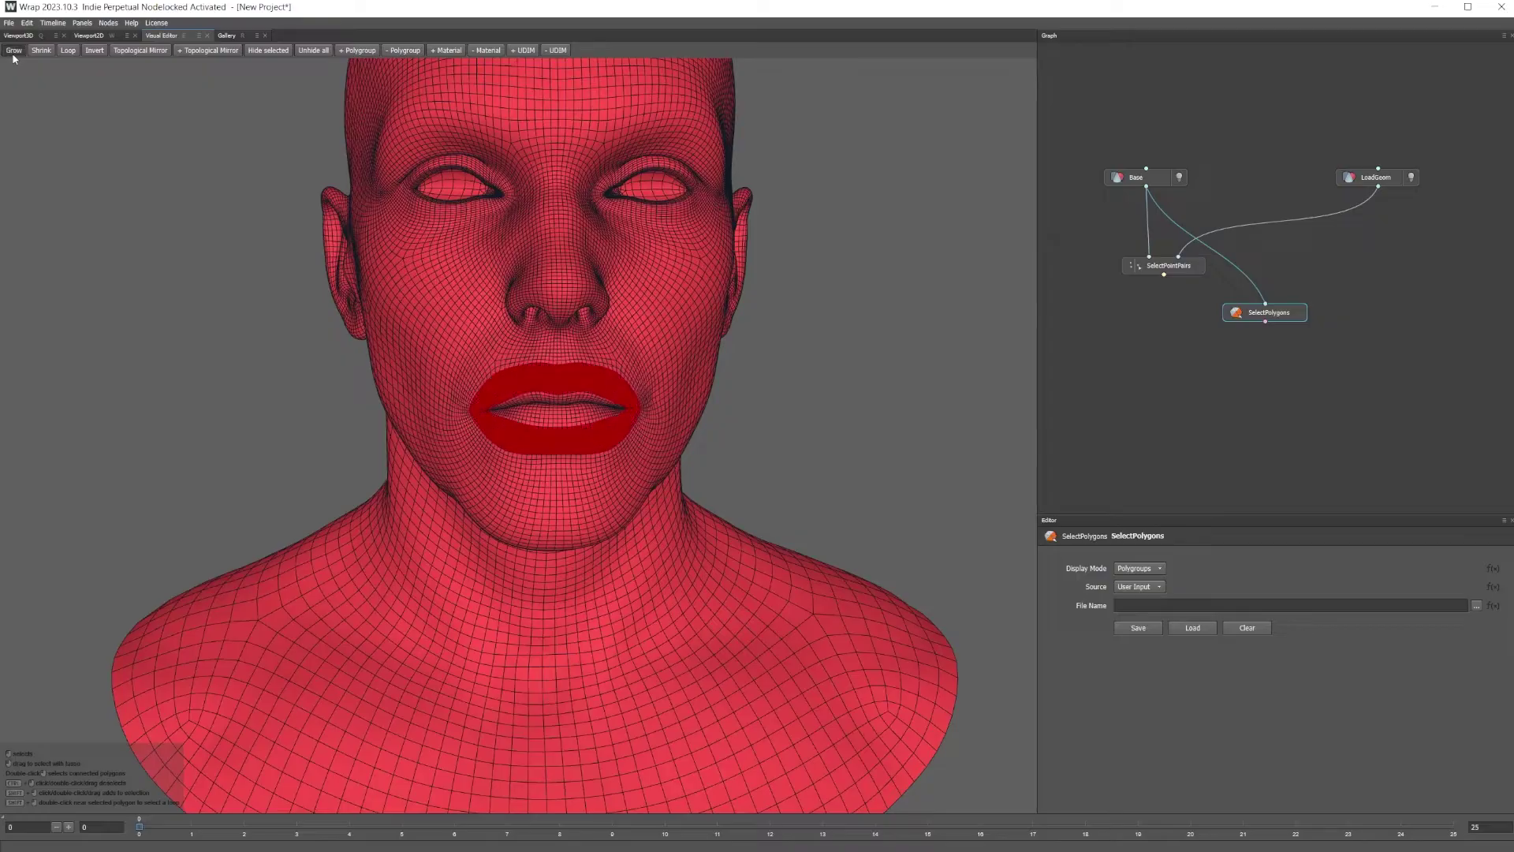
{"action": "left_click", "coordinate": [13, 55]}
{"action": "left_click", "coordinate": [14, 55]}
{"action": "left_click", "coordinate": [14, 55]}
{"action": "left_click", "coordinate": [14, 56]}
{"action": "left_click", "coordinate": [13, 52]}
{"action": "left_click", "coordinate": [13, 53]}
{"action": "left_click", "coordinate": [14, 52]}
{"action": "left_click", "coordinate": [13, 52]}
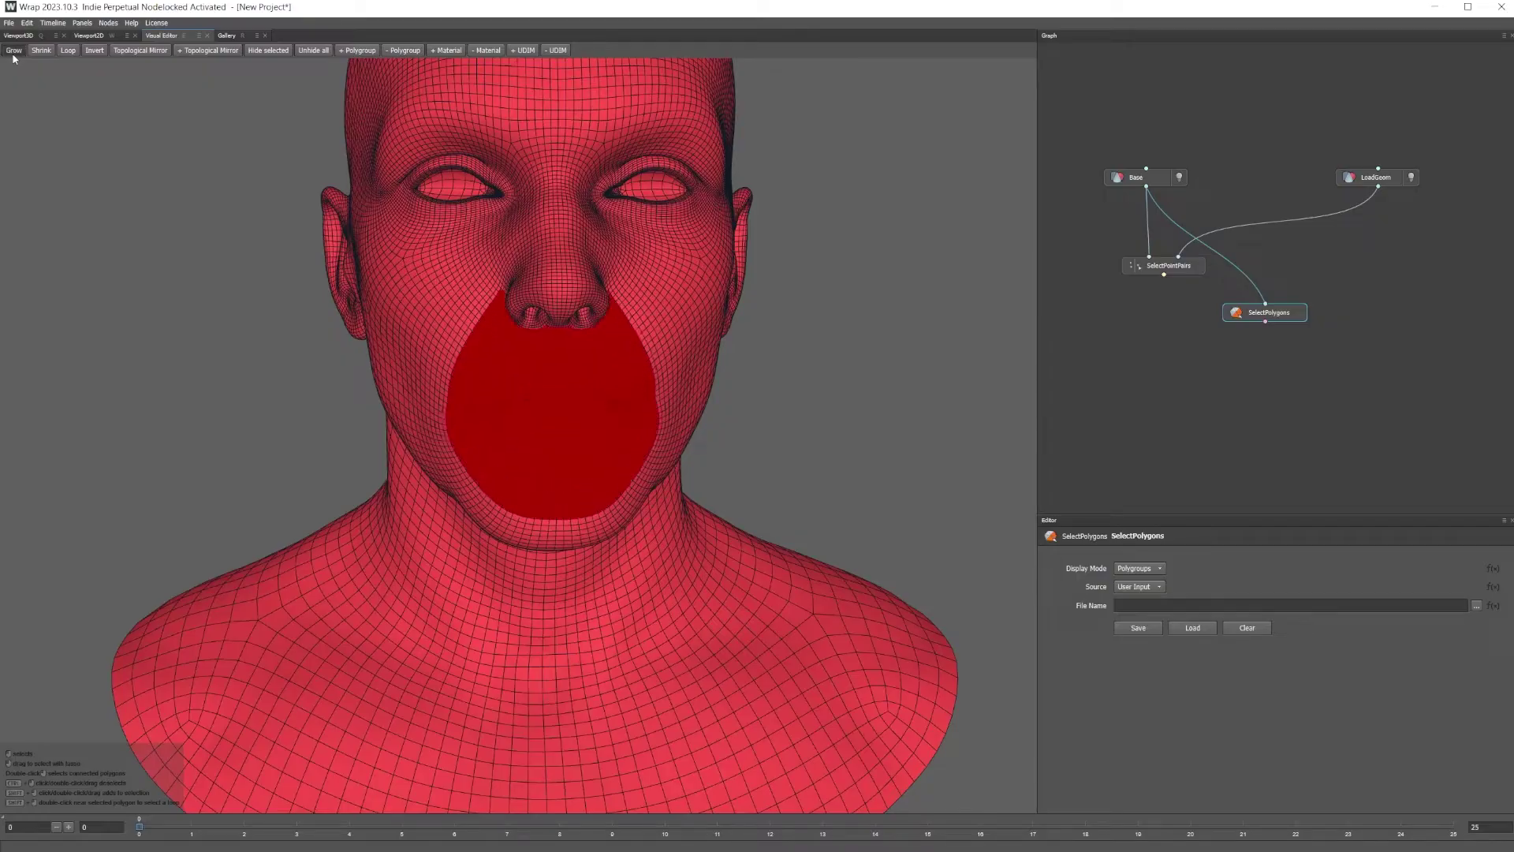
{"action": "left_click", "coordinate": [13, 52]}
{"action": "left_click", "coordinate": [13, 52]}
{"action": "left_click", "coordinate": [14, 52]}
{"action": "left_click_drag", "start_coordinate": [493, 374], "coordinate": [797, 265], "text": "alt"}
{"action": "left_click", "coordinate": [14, 52]}
{"action": "left_click", "coordinate": [14, 52]}
{"action": "left_click", "coordinate": [14, 52]}
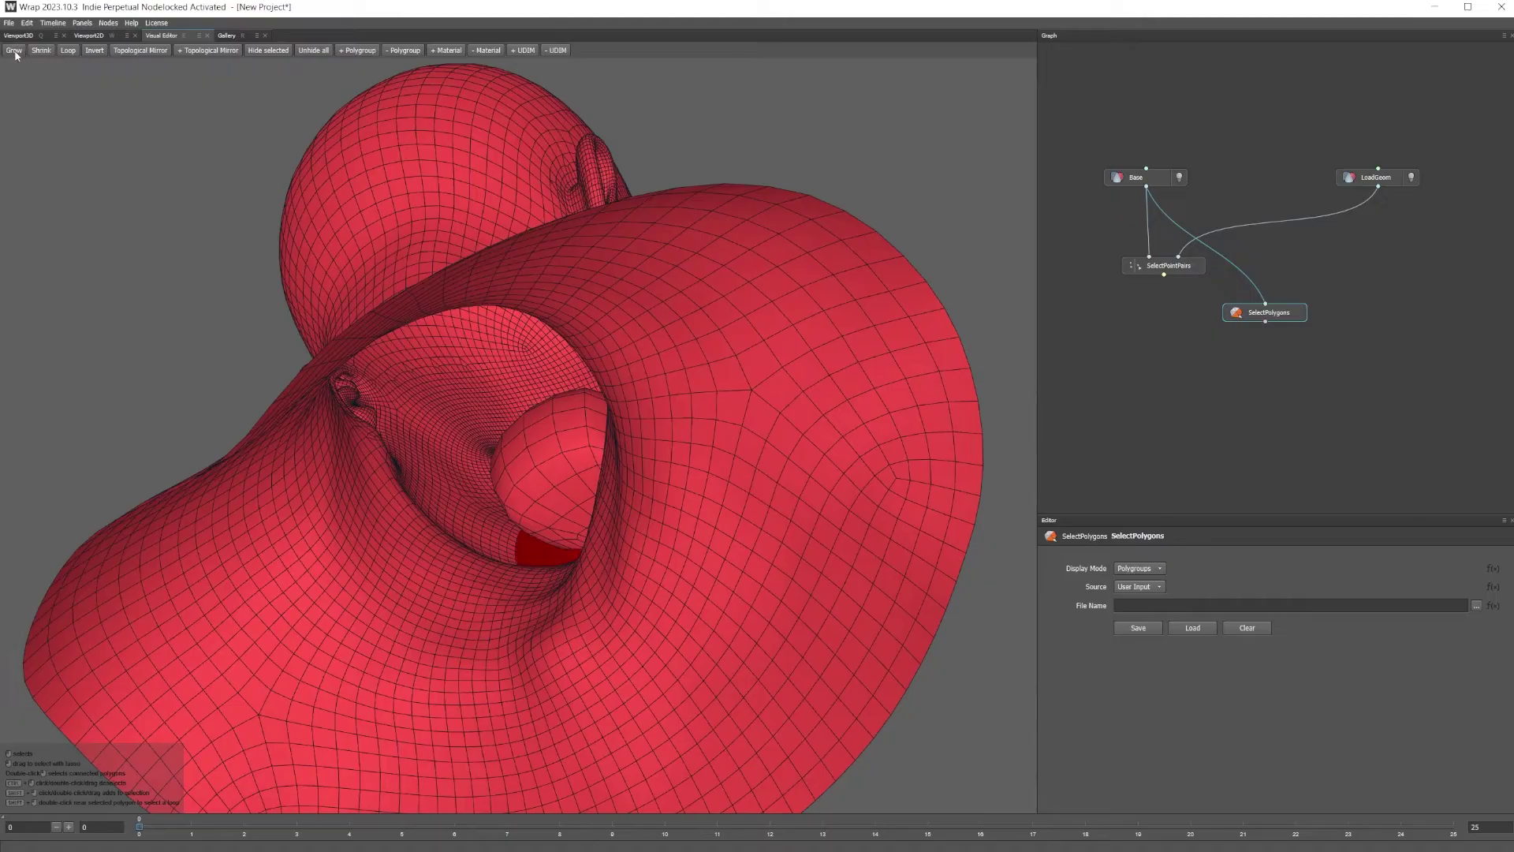
{"action": "left_click", "coordinate": [14, 52]}
{"action": "left_click", "coordinate": [14, 52]}
{"action": "left_click", "coordinate": [15, 52]}
{"action": "left_click", "coordinate": [15, 52]}
{"action": "left_click", "coordinate": [15, 52]}
{"action": "left_click", "coordinate": [15, 52]}
- Shrink the selection repeatedly from the cheeks and chin back to within the lip outline
{"action": "left_click_drag", "start_coordinate": [685, 254], "coordinate": [422, 363], "text": "alt"}
{"action": "left_click", "coordinate": [41, 52]}
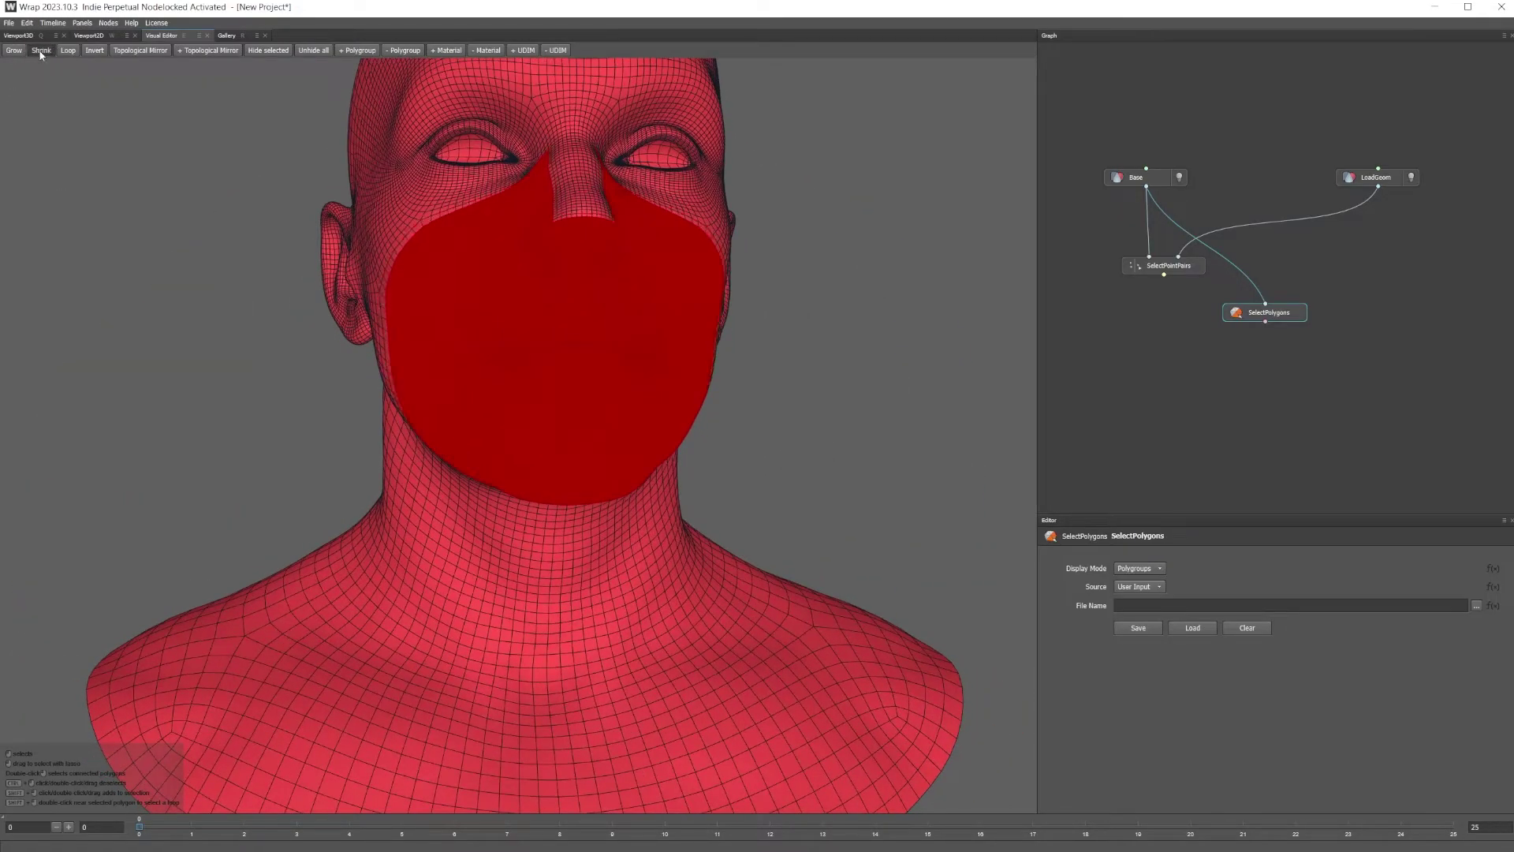
{"action": "left_click", "coordinate": [41, 52]}
{"action": "left_click", "coordinate": [41, 52]}
{"action": "left_click", "coordinate": [41, 52]}
{"action": "left_click", "coordinate": [41, 53]}
{"action": "left_click", "coordinate": [41, 52]}
{"action": "left_click", "coordinate": [41, 52]}
{"action": "left_click", "coordinate": [41, 52]}
{"action": "left_click", "coordinate": [41, 52]}
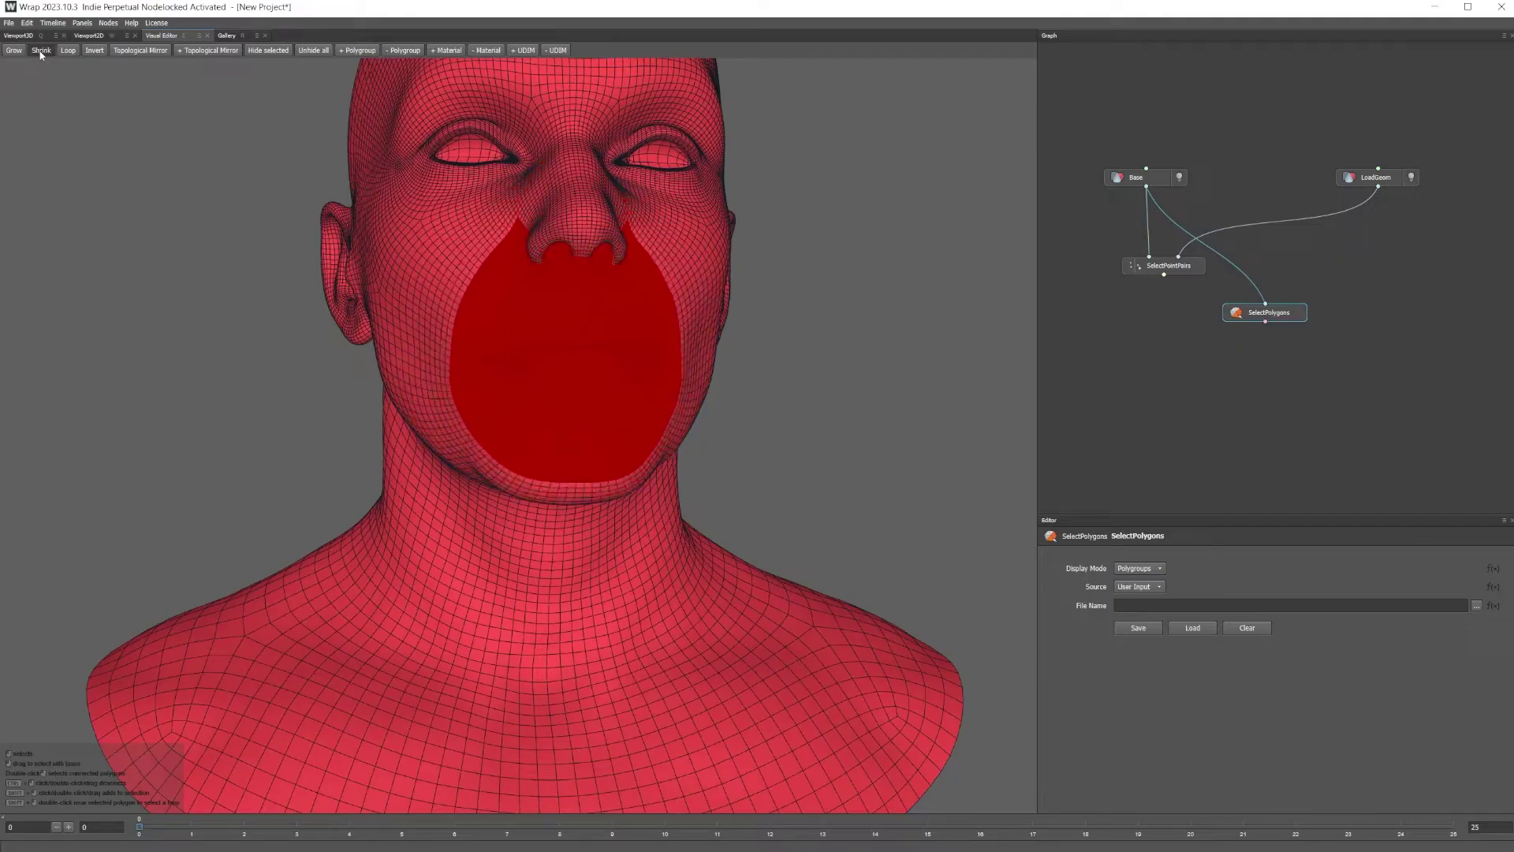
{"action": "left_click", "coordinate": [41, 52]}
{"action": "left_click", "coordinate": [41, 52]}
{"action": "left_click", "coordinate": [41, 52]}
{"action": "left_click", "coordinate": [41, 52]}
{"action": "left_click", "coordinate": [41, 52]}
{"action": "left_click", "coordinate": [41, 52]}
{"action": "left_click", "coordinate": [41, 52]}
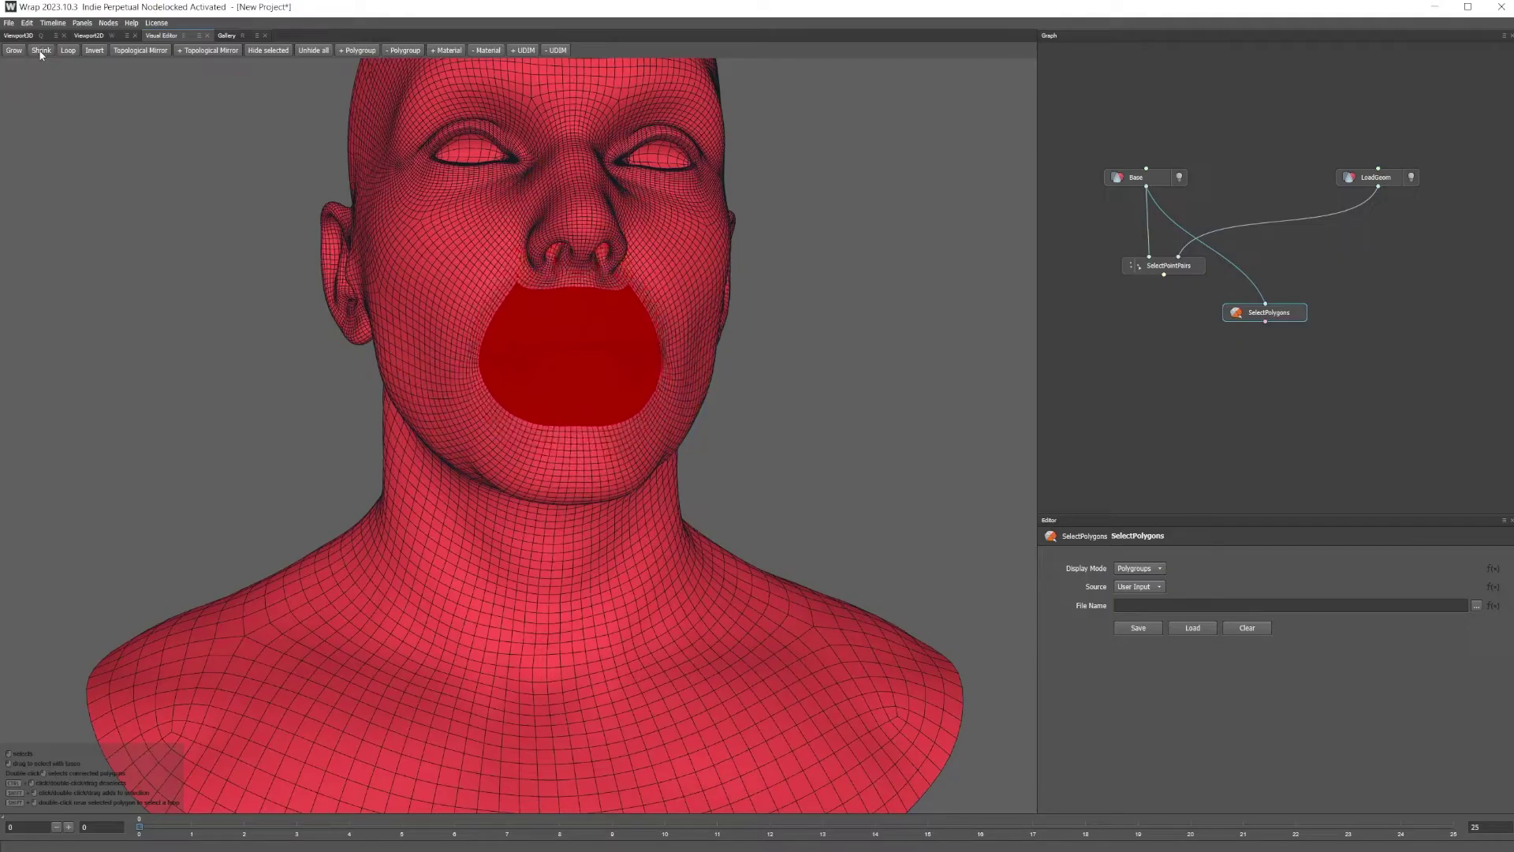
{"action": "left_click", "coordinate": [41, 52]}
{"action": "left_click", "coordinate": [41, 52]}
{"action": "left_click", "coordinate": [41, 52]}
{"action": "left_click", "coordinate": [41, 52]}
{"action": "left_click", "coordinate": [41, 52]}
{"action": "left_click", "coordinate": [41, 53]}
{"action": "left_click", "coordinate": [41, 52]}
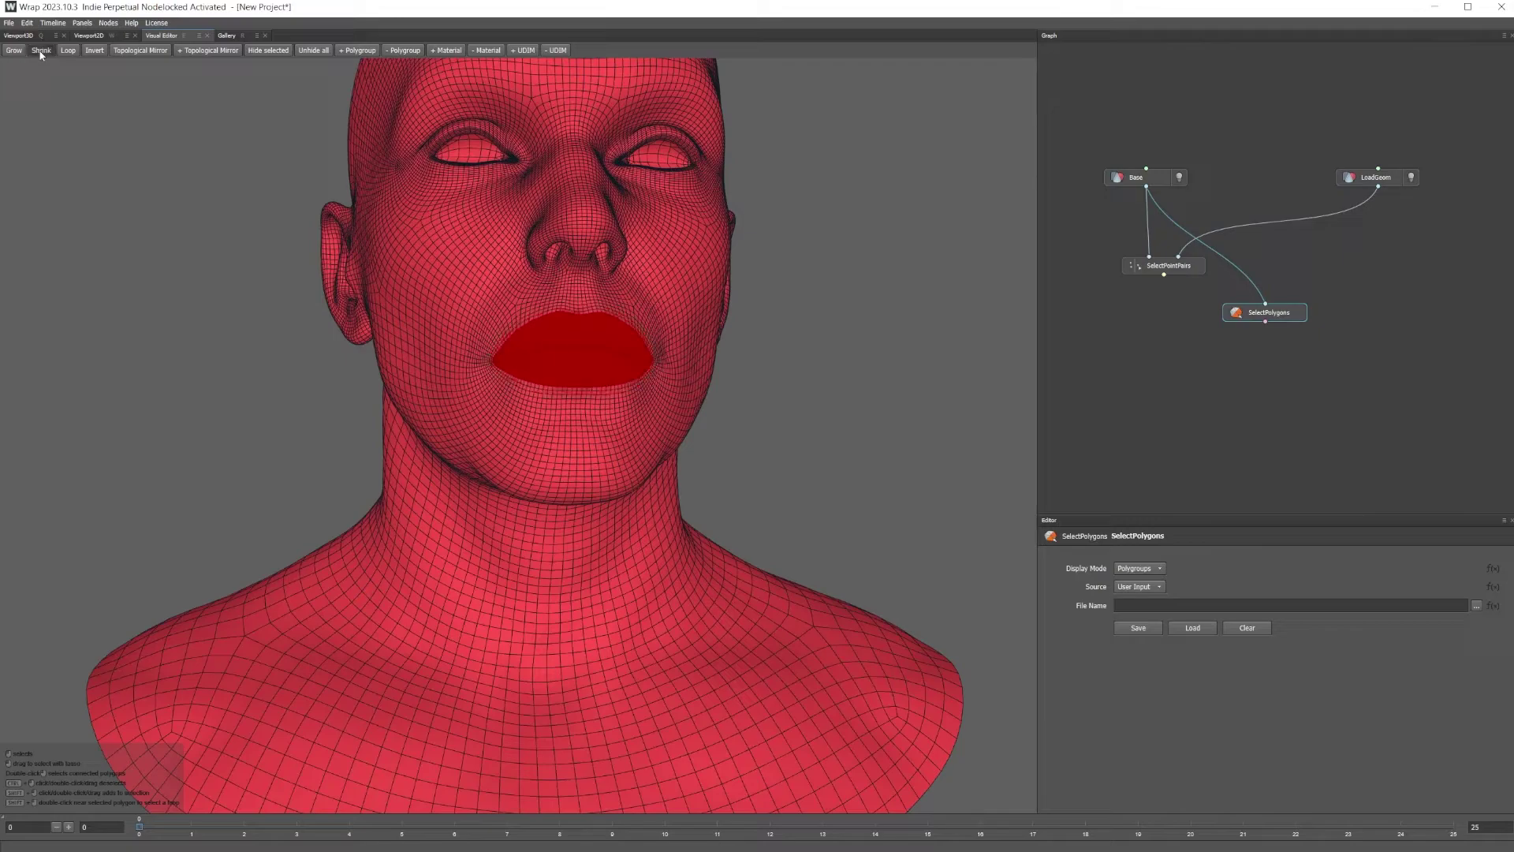
{"action": "left_click", "coordinate": [41, 52]}
{"action": "left_click", "coordinate": [41, 53]}
{"action": "left_click", "coordinate": [41, 52]}
{"action": "left_click", "coordinate": [41, 52]}
{"action": "left_click", "coordinate": [41, 52]}
{"action": "left_click", "coordinate": [41, 52]}
- Shrink the selection further off the visible lips so only the mouth interior stays selected, and check the lips from below
{"action": "left_click_drag", "start_coordinate": [213, 228], "coordinate": [296, 276], "text": "alt"}
{"action": "right_click_drag", "start_coordinate": [296, 276], "coordinate": [757, 359], "text": "alt"}
{"action": "left_click_drag", "start_coordinate": [757, 359], "coordinate": [732, 361], "text": "alt"}
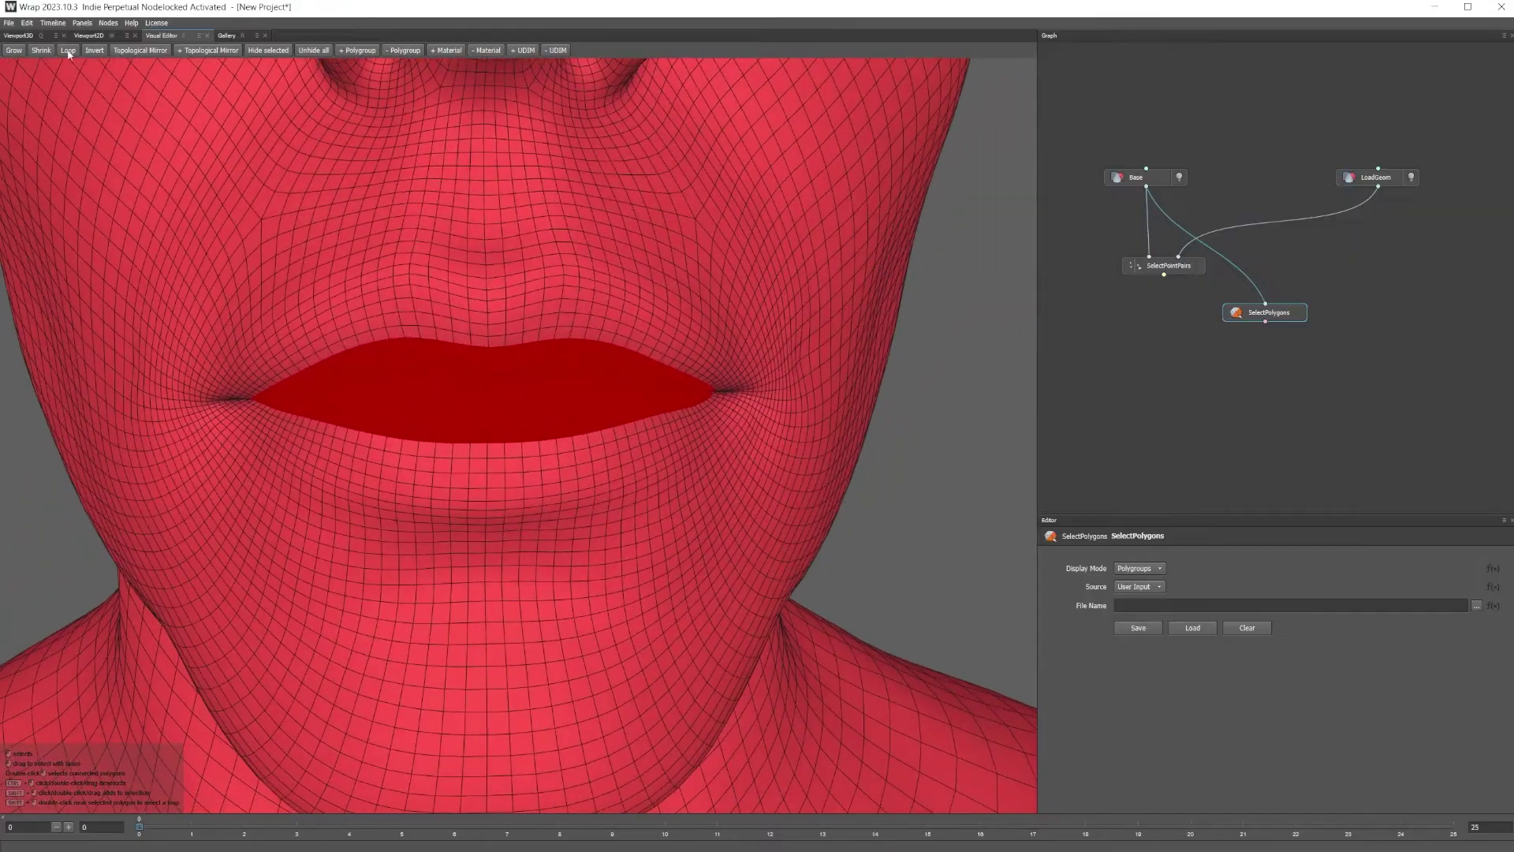
{"action": "left_click", "coordinate": [41, 52]}
{"action": "left_click", "coordinate": [41, 52]}
{"action": "left_click", "coordinate": [41, 52]}
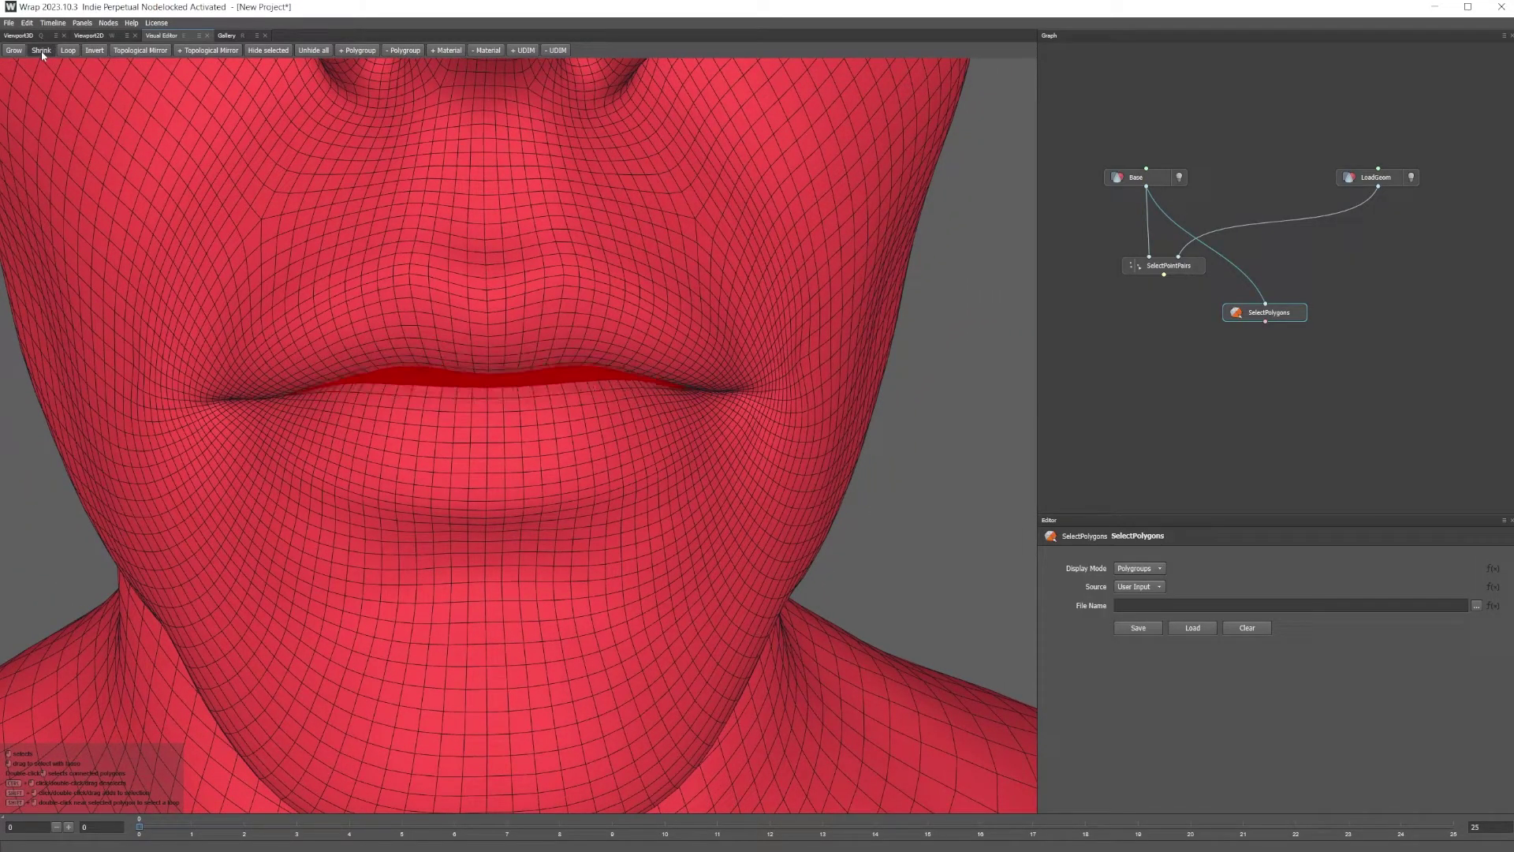
{"action": "left_click", "coordinate": [41, 52]}
{"action": "left_click", "coordinate": [41, 52]}
{"action": "left_click_drag", "start_coordinate": [238, 229], "coordinate": [702, 105], "text": "alt"}
{"action": "left_click_drag", "start_coordinate": [550, 259], "coordinate": [483, 353], "text": "alt"}
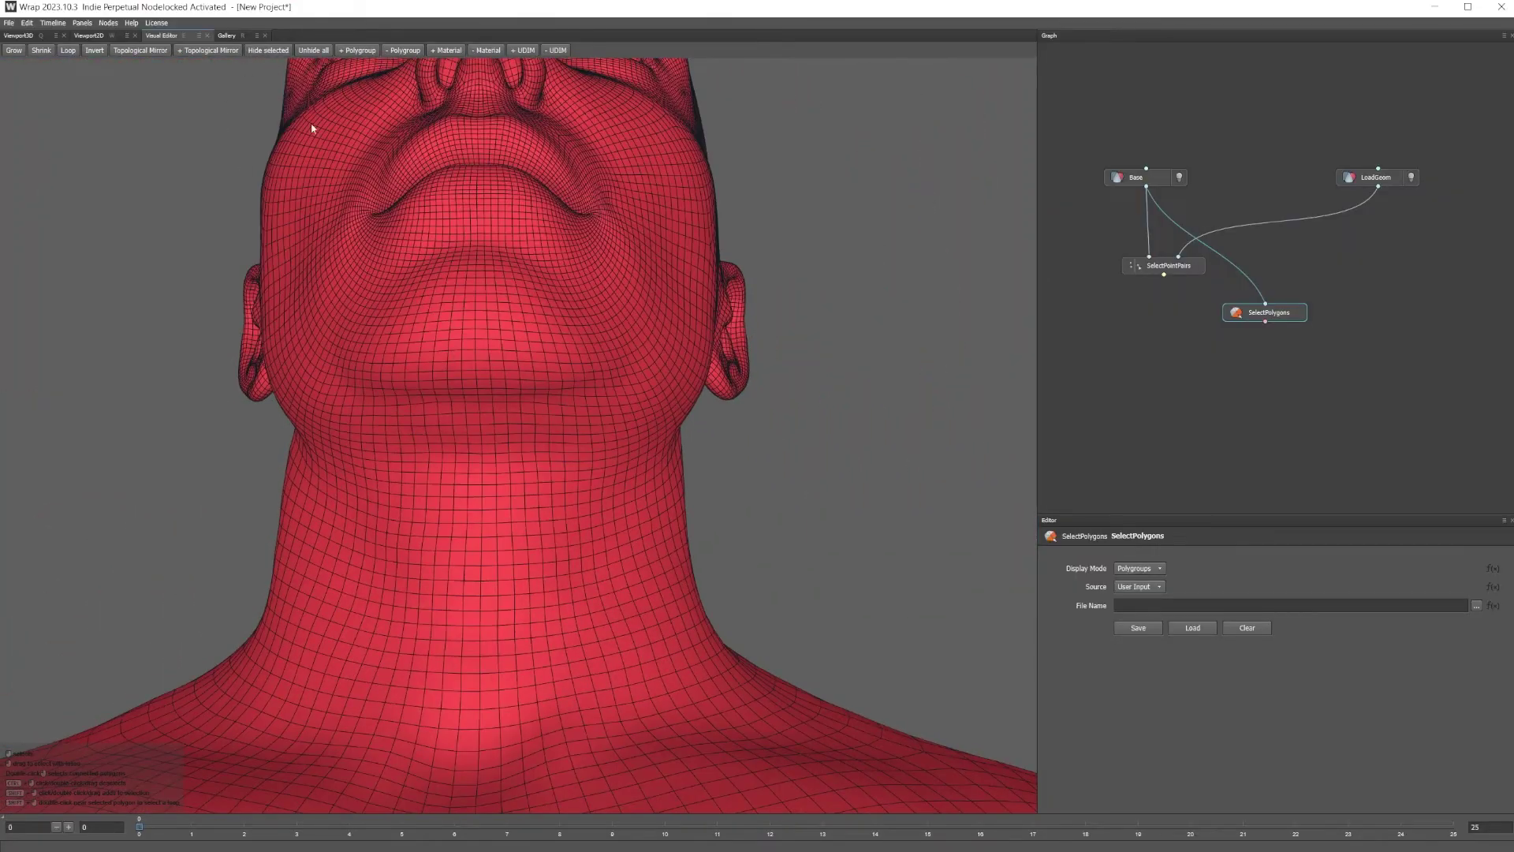
- Try to select a polygon loop close around the left eye, and undo it
{"action": "left_click_drag", "start_coordinate": [440, 406], "coordinate": [580, 438], "text": "alt"}
{"action": "right_click_drag", "start_coordinate": [580, 439], "coordinate": [663, 460], "text": "alt"}
{"action": "left_click_drag", "start_coordinate": [663, 460], "coordinate": [583, 496], "text": "alt"}
{"action": "right_click_drag", "start_coordinate": [583, 496], "coordinate": [602, 505], "text": "alt"}
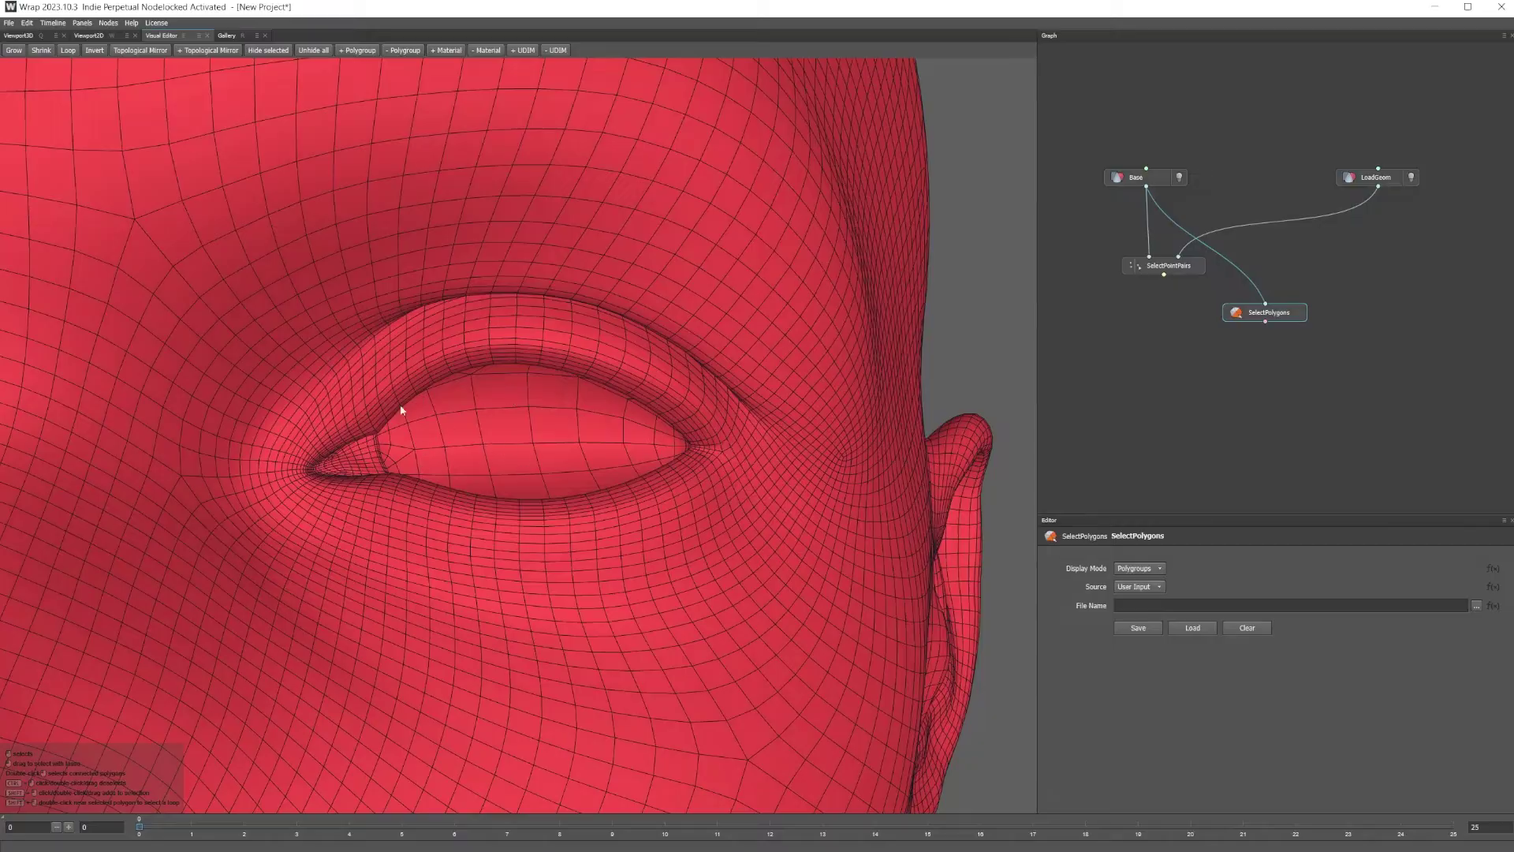
{"action": "scroll", "coordinate": [497, 459], "scroll_direction": "down", "scroll_amount": 3}
{"action": "scroll", "coordinate": [497, 490], "scroll_direction": "up", "scroll_amount": 3}
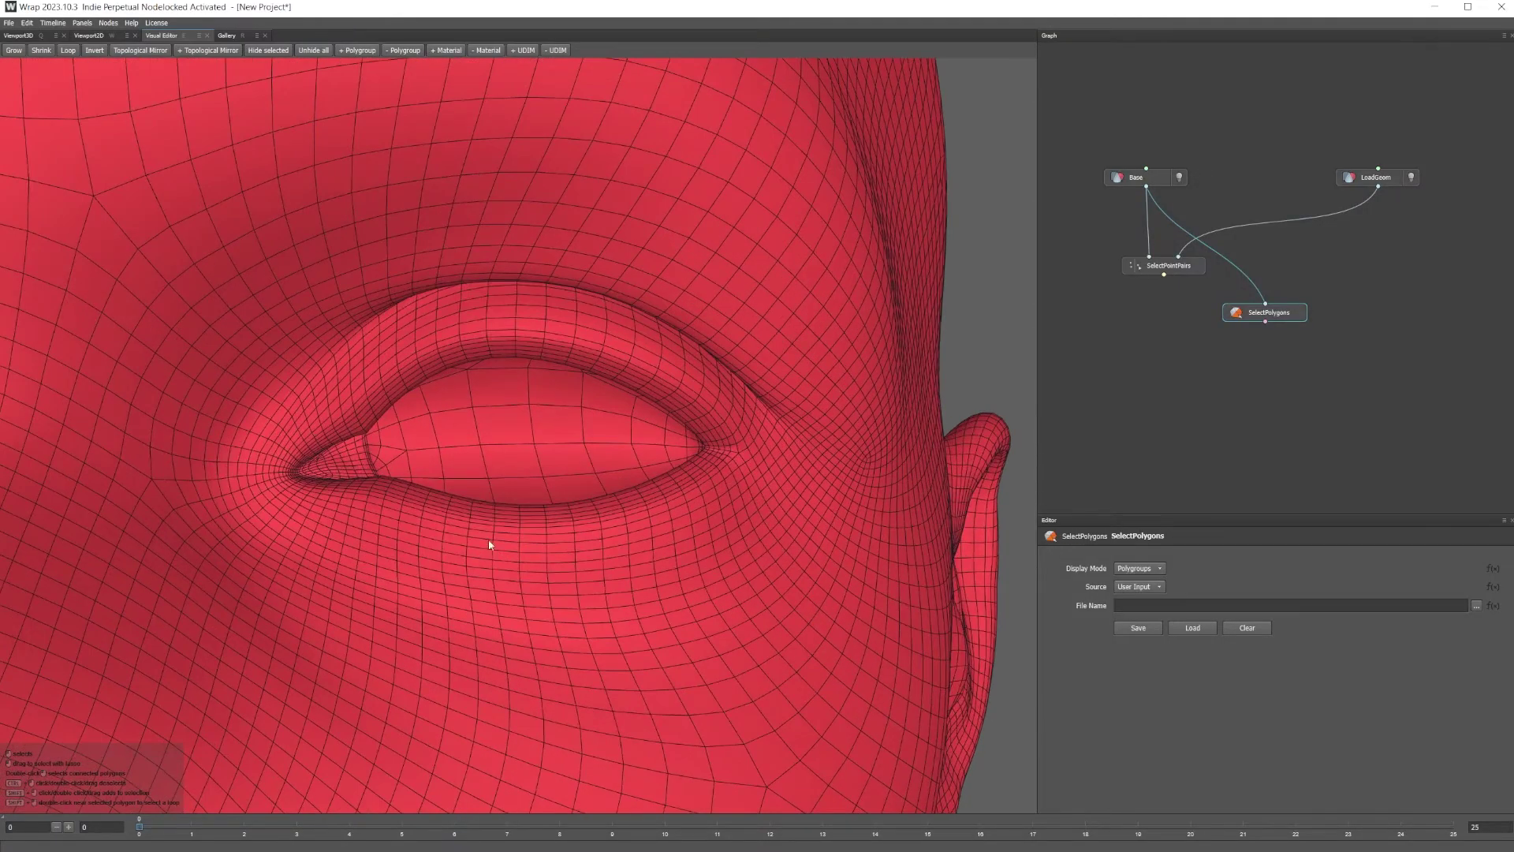
{"action": "left_click", "coordinate": [509, 546], "text": "shift"}
{"action": "double_click", "coordinate": [527, 552], "text": "shift"}
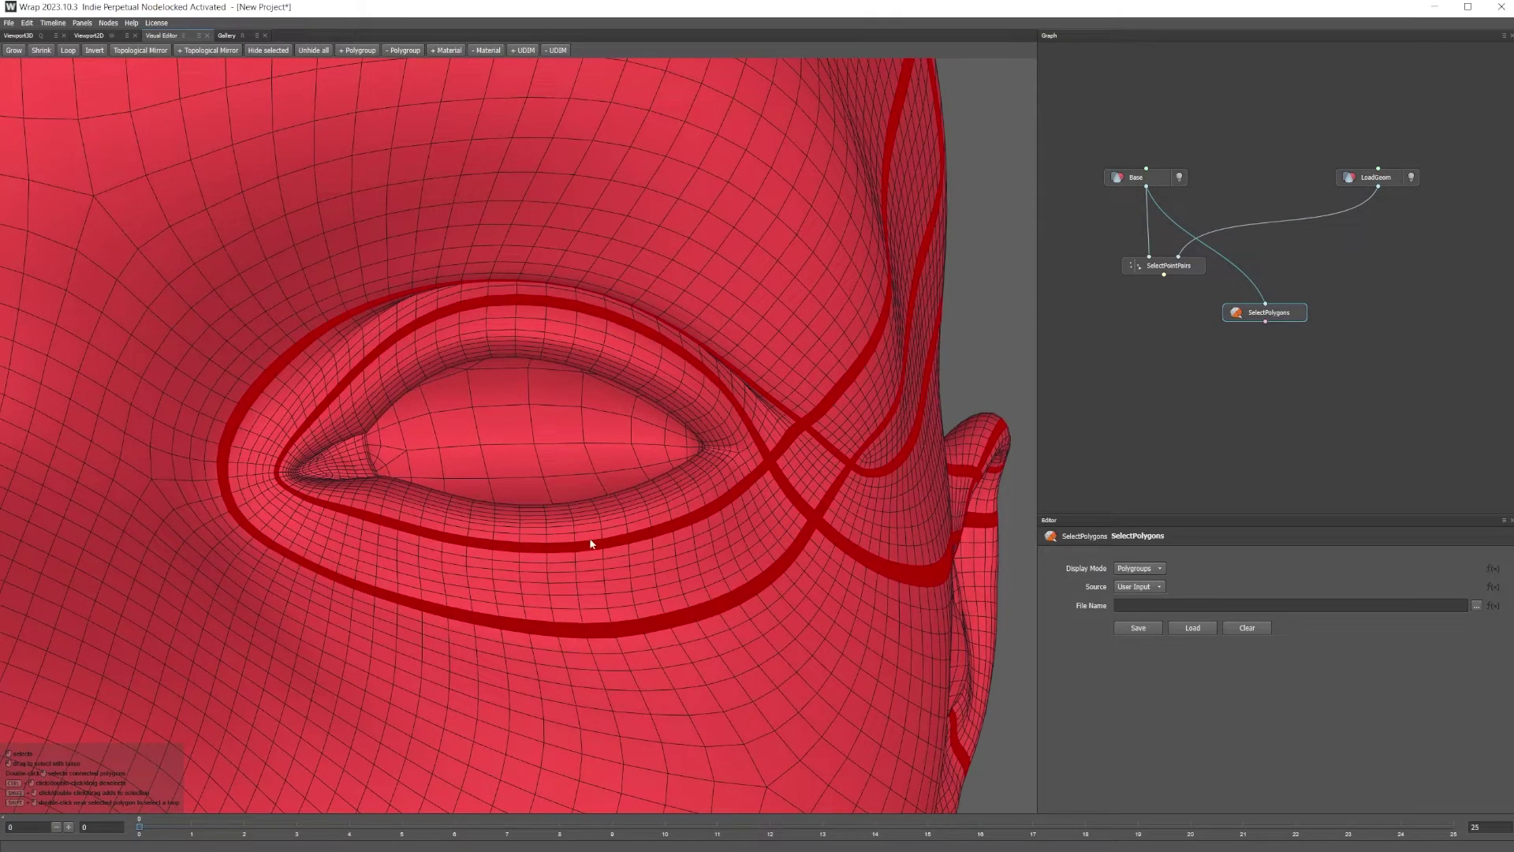
{"action": "key", "text": "ctrl+z"}
- Select the wider polygon loop that passes around both eye areas and down the sides of the nose
{"action": "scroll", "coordinate": [770, 466], "scroll_direction": "down", "scroll_amount": 3}
{"action": "scroll", "coordinate": [754, 517], "scroll_direction": "up", "scroll_amount": 2}
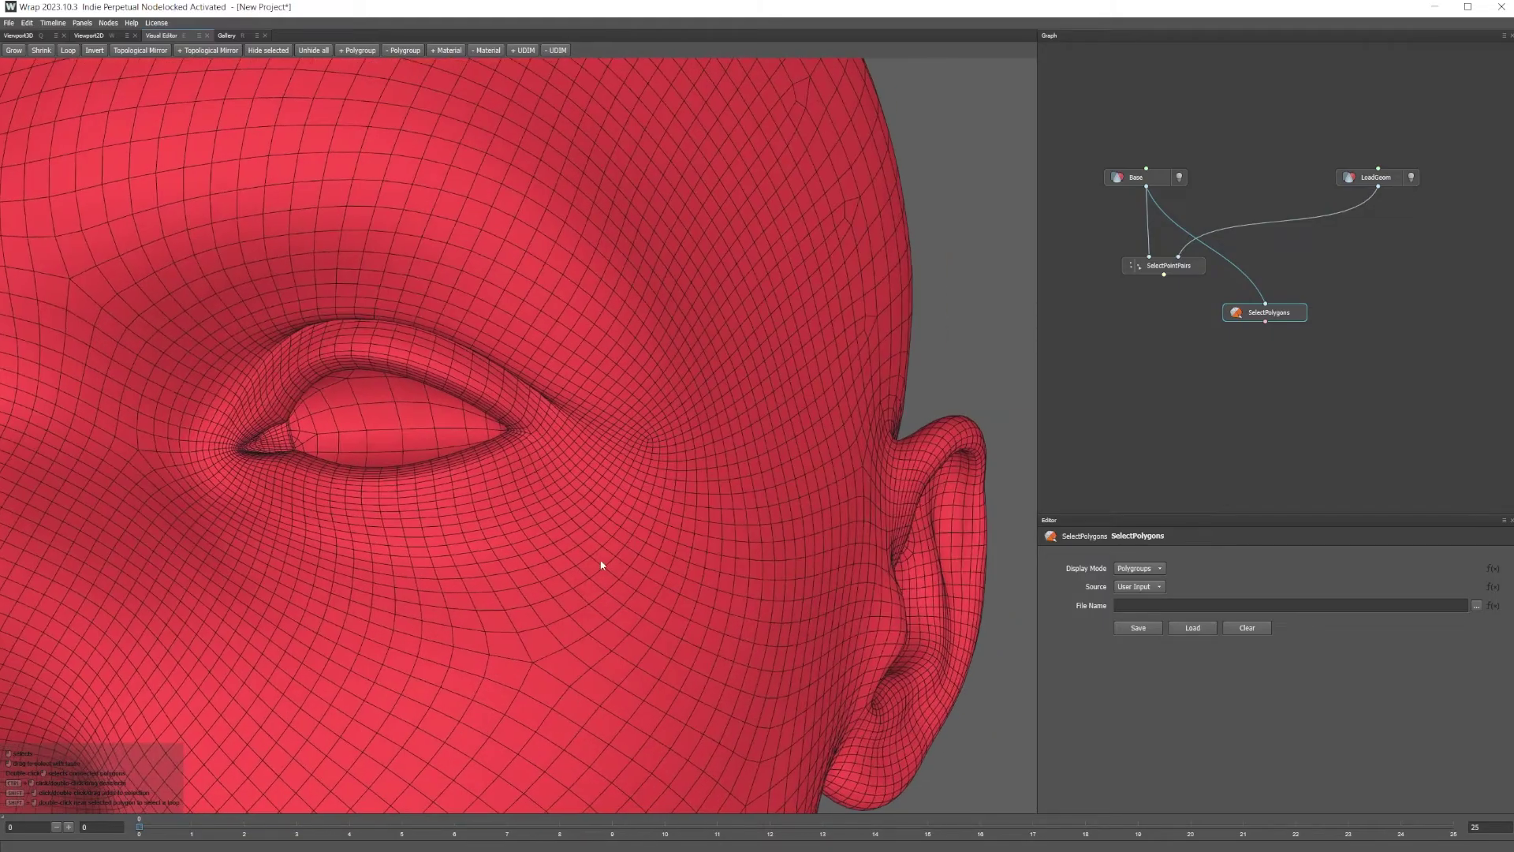
{"action": "left_click", "coordinate": [650, 514]}
{"action": "double_click", "coordinate": [645, 523], "text": "shift"}
{"action": "scroll", "coordinate": [645, 523], "scroll_direction": "down", "scroll_amount": 2}
{"action": "left_click_drag", "start_coordinate": [480, 548], "coordinate": [528, 530], "text": "alt"}
{"action": "scroll", "coordinate": [529, 535], "scroll_direction": "down", "scroll_amount": 2}
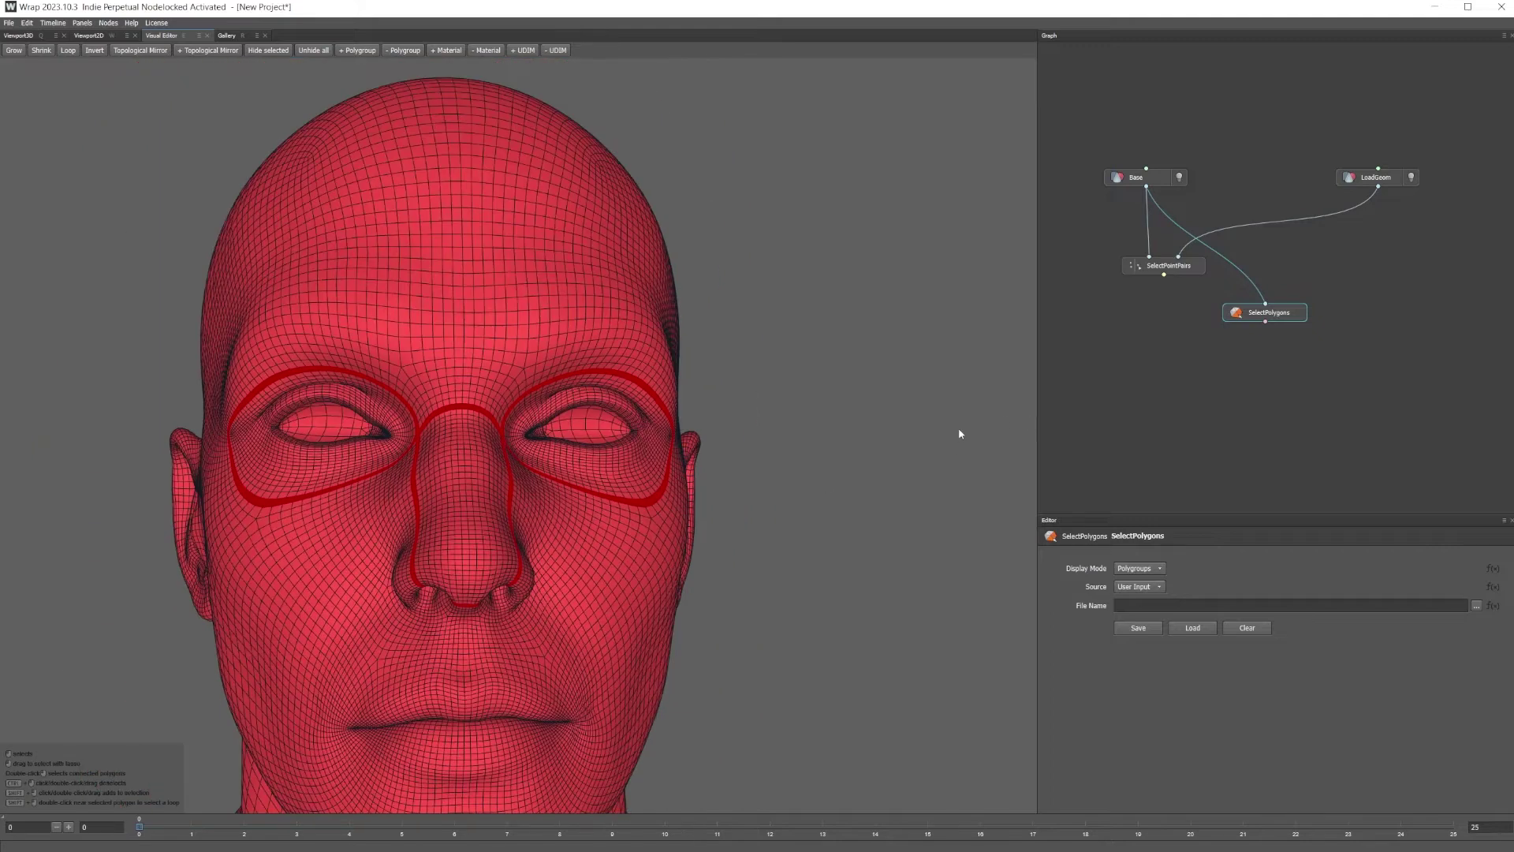
- Grow the loop selection repeatedly until it completely fills both eye openings and covers most of the face
{"action": "left_click", "coordinate": [18, 54]}
{"action": "left_click", "coordinate": [18, 53]}
{"action": "left_click", "coordinate": [18, 54]}
{"action": "left_click", "coordinate": [18, 54]}
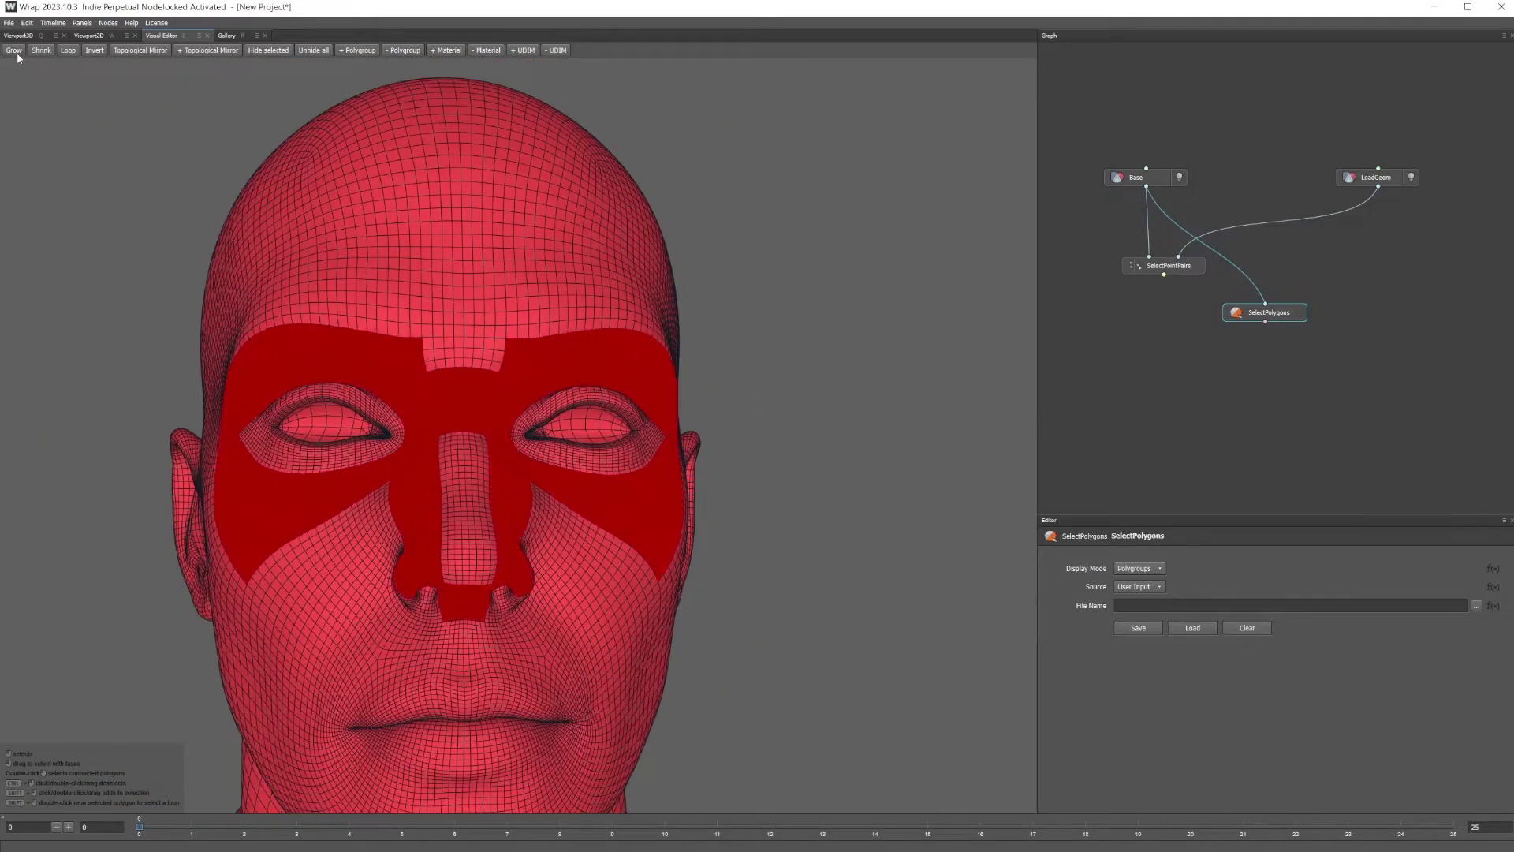
{"action": "left_click", "coordinate": [18, 53]}
{"action": "left_click", "coordinate": [18, 54]}
{"action": "left_click", "coordinate": [18, 54]}
{"action": "left_click", "coordinate": [17, 53]}
{"action": "left_click", "coordinate": [18, 54]}
{"action": "left_click", "coordinate": [18, 53]}
{"action": "left_click", "coordinate": [17, 53]}
{"action": "left_click", "coordinate": [17, 54]}
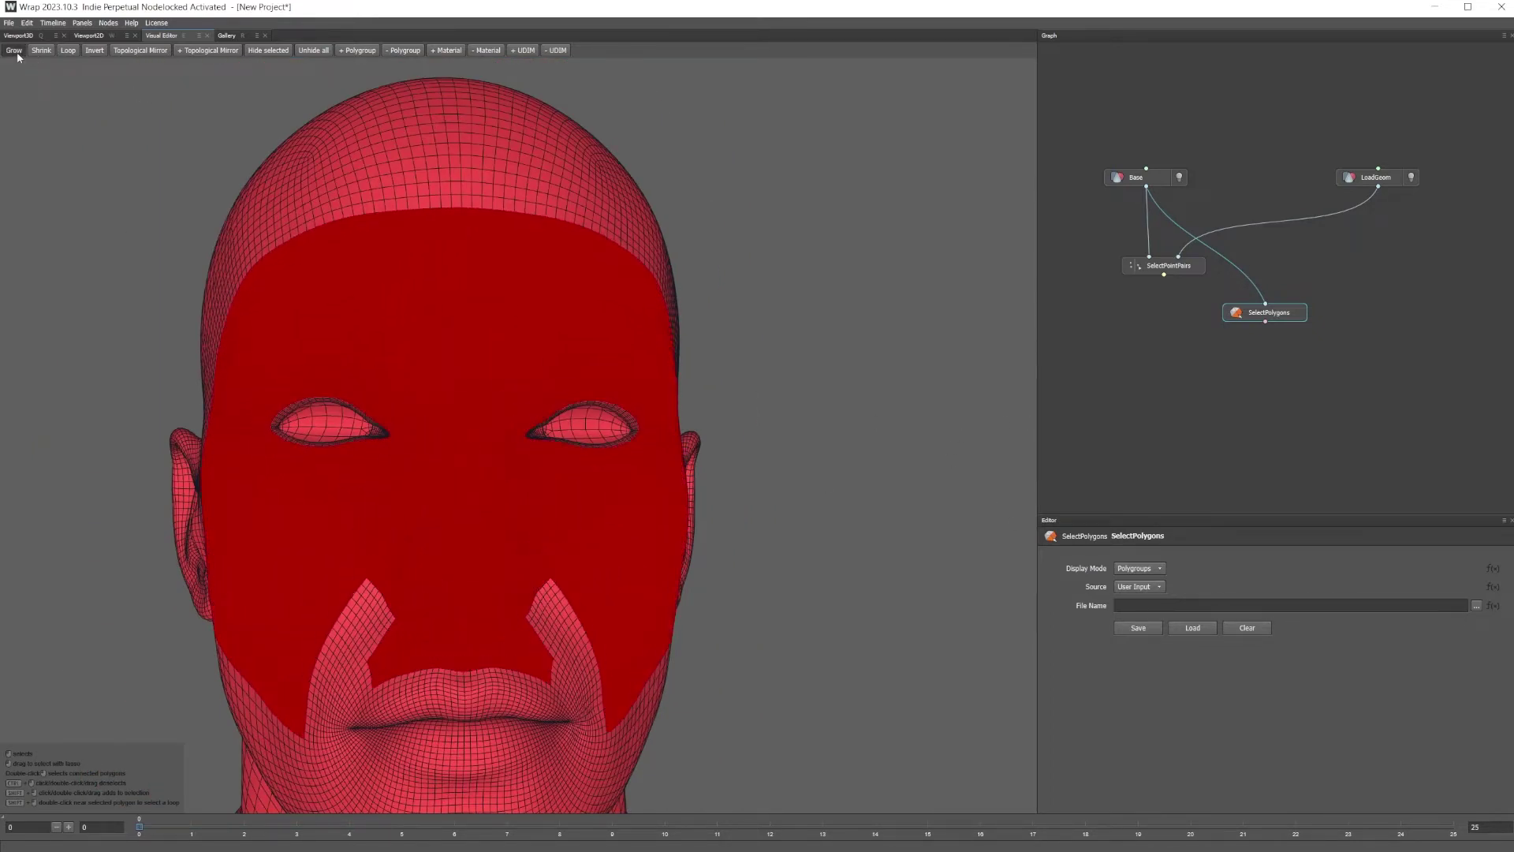
{"action": "left_click", "coordinate": [17, 54]}
{"action": "left_click", "coordinate": [17, 53]}
{"action": "left_click", "coordinate": [17, 54]}
{"action": "left_click", "coordinate": [17, 54]}
{"action": "left_click", "coordinate": [17, 54]}
{"action": "left_click", "coordinate": [17, 53]}
{"action": "left_click", "coordinate": [18, 54]}
{"action": "left_click", "coordinate": [17, 53]}
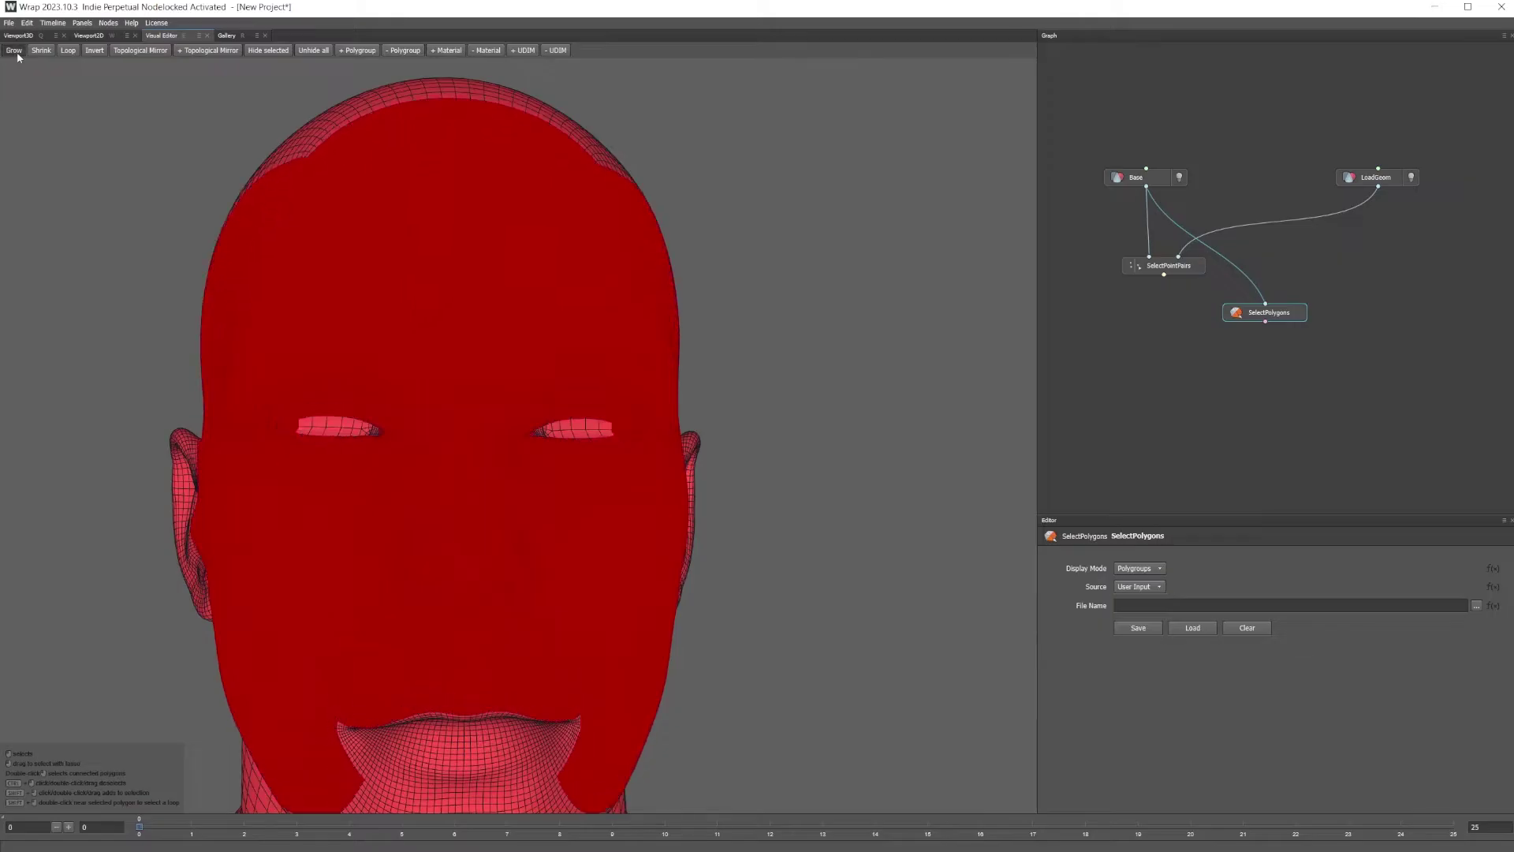
{"action": "left_click", "coordinate": [18, 54]}
{"action": "left_click", "coordinate": [17, 53]}
{"action": "left_click", "coordinate": [18, 54]}
{"action": "left_click_drag", "start_coordinate": [555, 276], "coordinate": [465, 285], "text": "alt"}
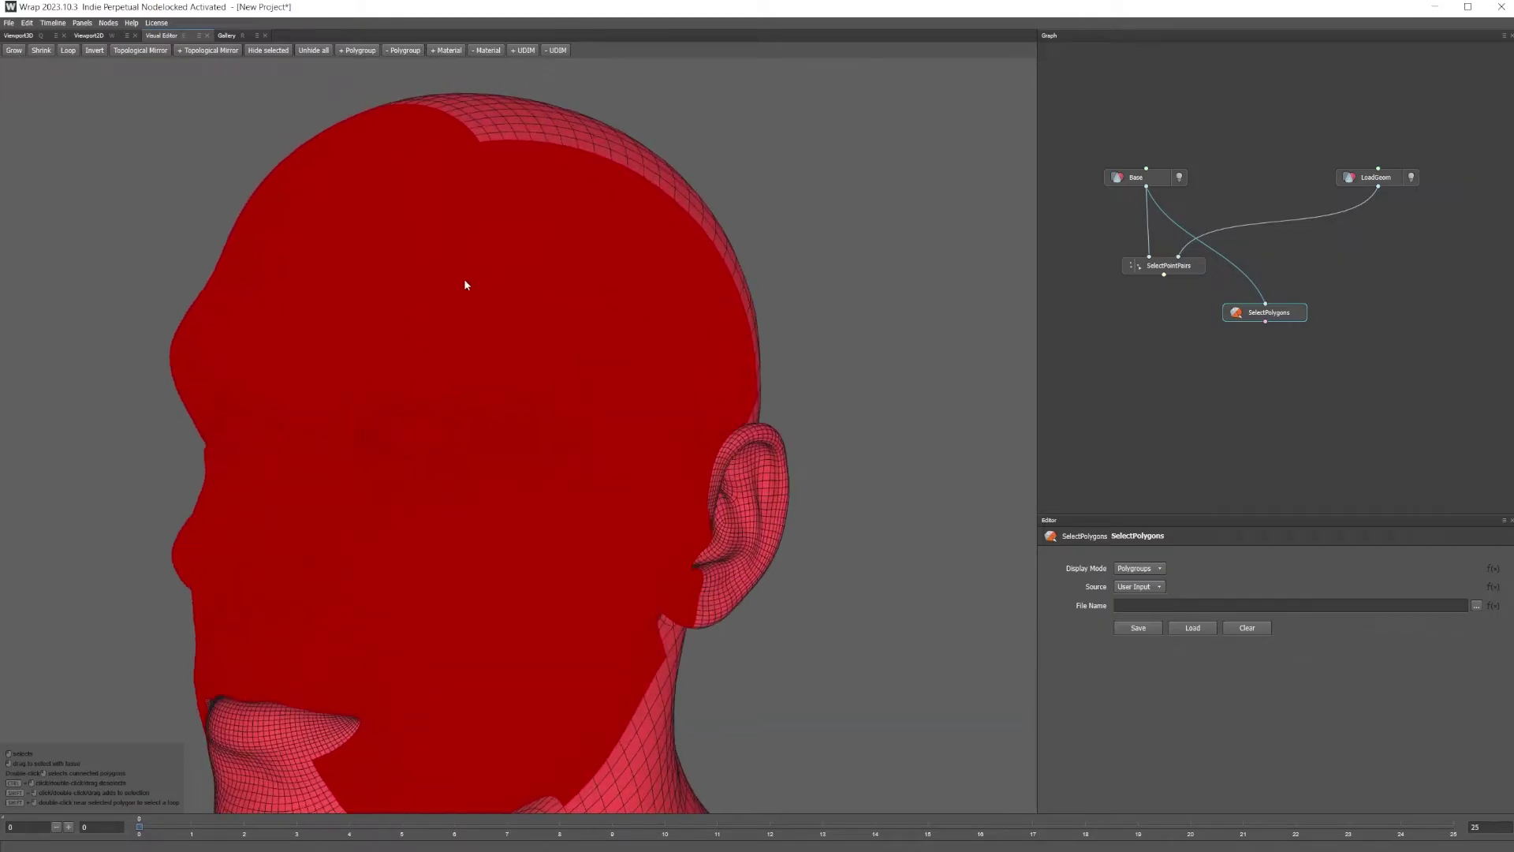
- Shrink the selection repeatedly from the scalp, cheeks and jaw back to the area around the eyes and nose
{"action": "left_click", "coordinate": [53, 52]}
{"action": "left_click", "coordinate": [52, 53]}
{"action": "left_click", "coordinate": [52, 52]}
{"action": "left_click", "coordinate": [52, 52]}
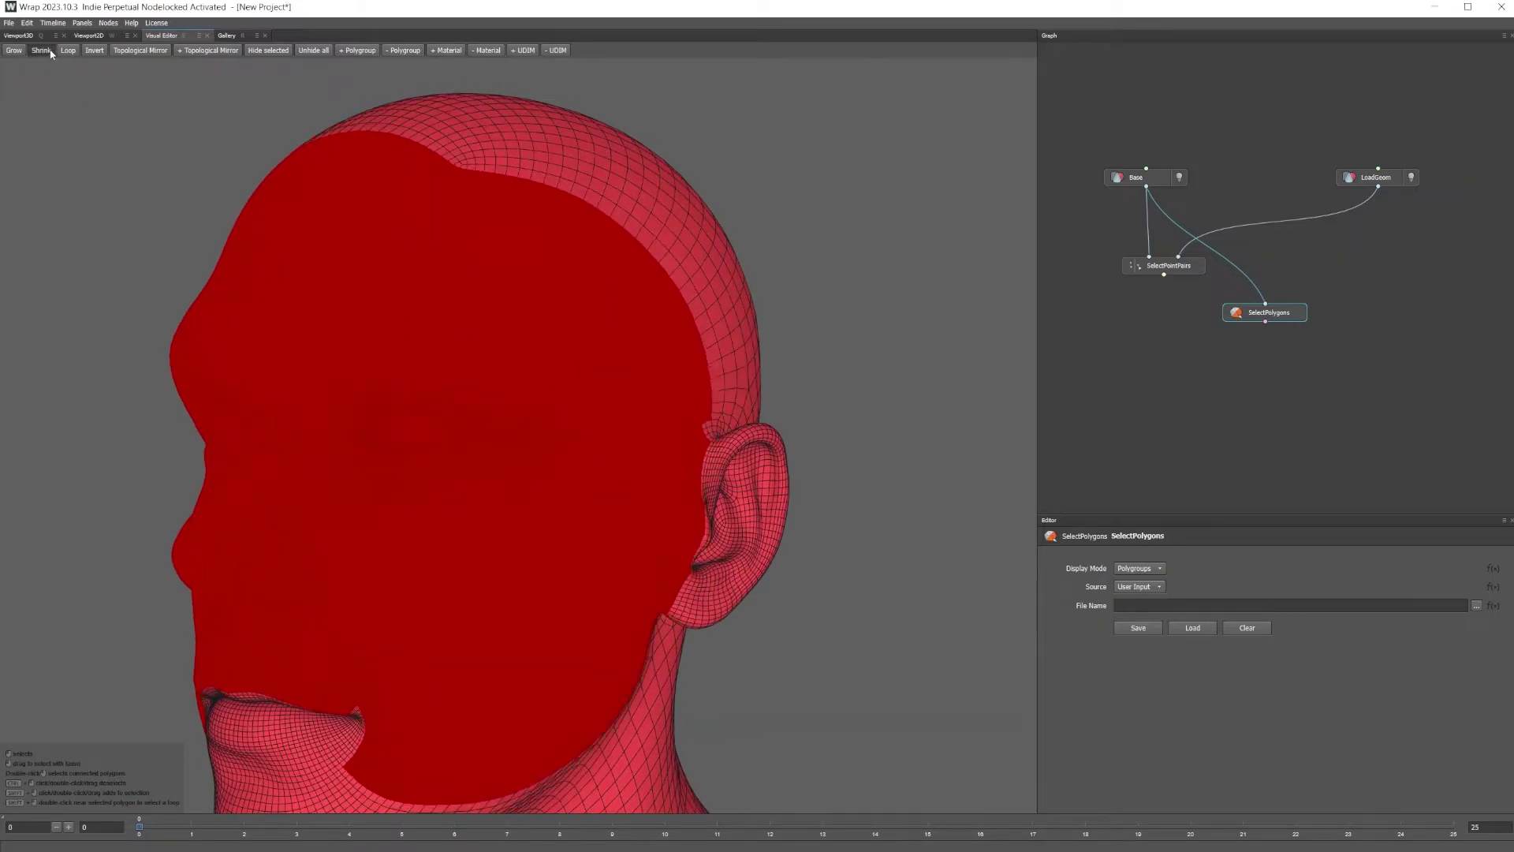
{"action": "left_click", "coordinate": [52, 52]}
{"action": "left_click", "coordinate": [52, 52]}
{"action": "left_click", "coordinate": [52, 52]}
{"action": "left_click", "coordinate": [52, 53]}
{"action": "left_click", "coordinate": [52, 52]}
{"action": "left_click", "coordinate": [52, 52]}
{"action": "left_click", "coordinate": [52, 52]}
{"action": "left_click", "coordinate": [52, 52]}
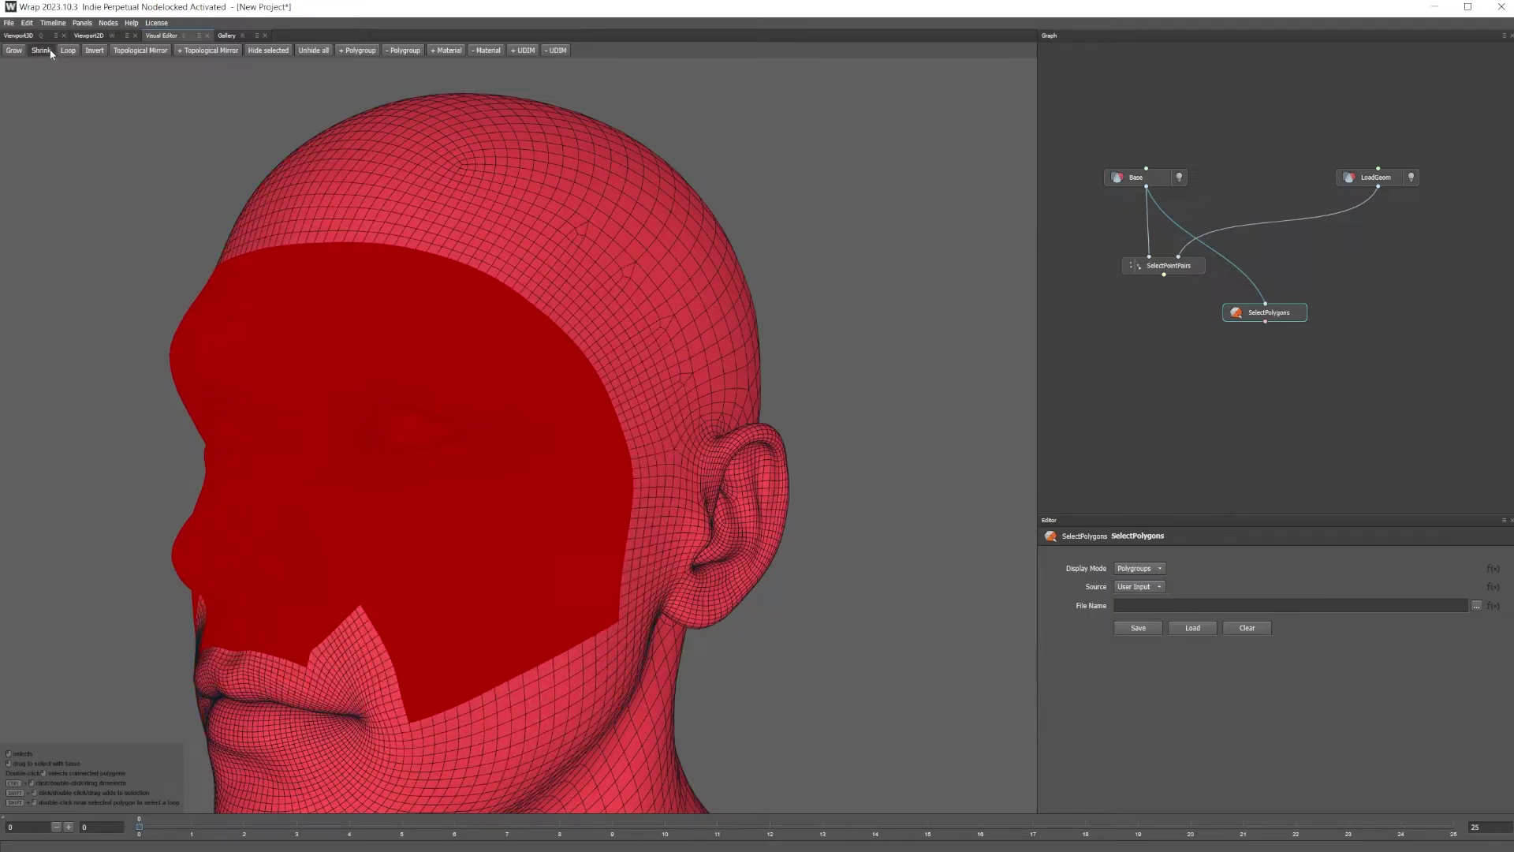
{"action": "left_click", "coordinate": [52, 52]}
{"action": "left_click", "coordinate": [52, 52]}
{"action": "left_click", "coordinate": [52, 52]}
{"action": "left_click", "coordinate": [52, 52]}
{"action": "left_click", "coordinate": [51, 52]}
{"action": "left_click", "coordinate": [51, 52]}
- Shrink the selection further off the nose and eyelids so only the eye openings stay selected
{"action": "left_click", "coordinate": [51, 52]}
{"action": "left_click", "coordinate": [50, 52]}
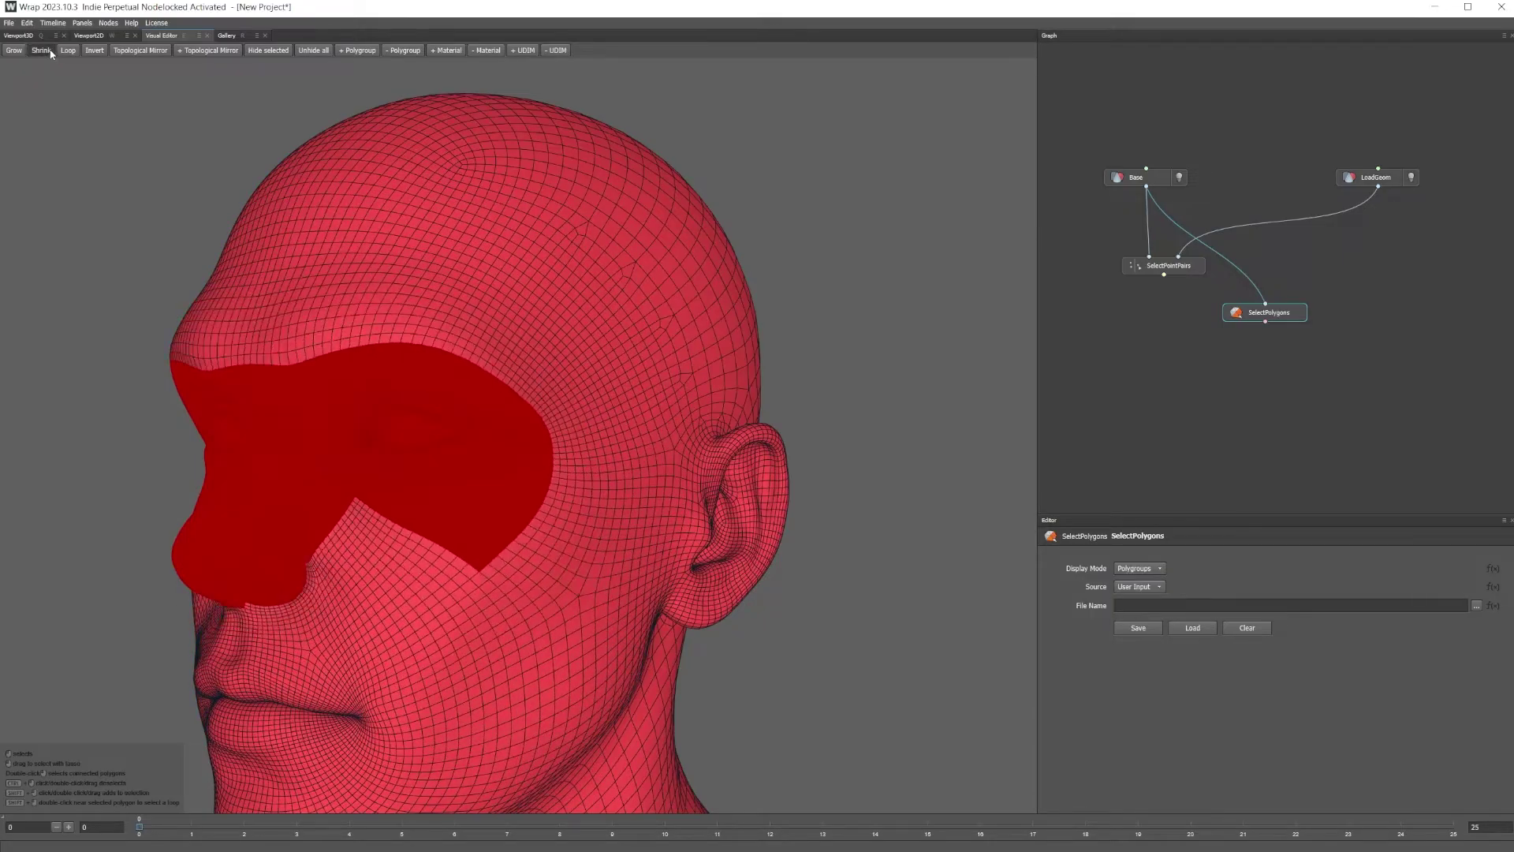
{"action": "left_click", "coordinate": [51, 52]}
{"action": "left_click", "coordinate": [50, 52]}
{"action": "left_click", "coordinate": [51, 53]}
{"action": "left_click", "coordinate": [50, 52]}
{"action": "left_click", "coordinate": [51, 52]}
{"action": "left_click", "coordinate": [50, 52]}
{"action": "left_click", "coordinate": [51, 52]}
{"action": "left_click", "coordinate": [50, 52]}
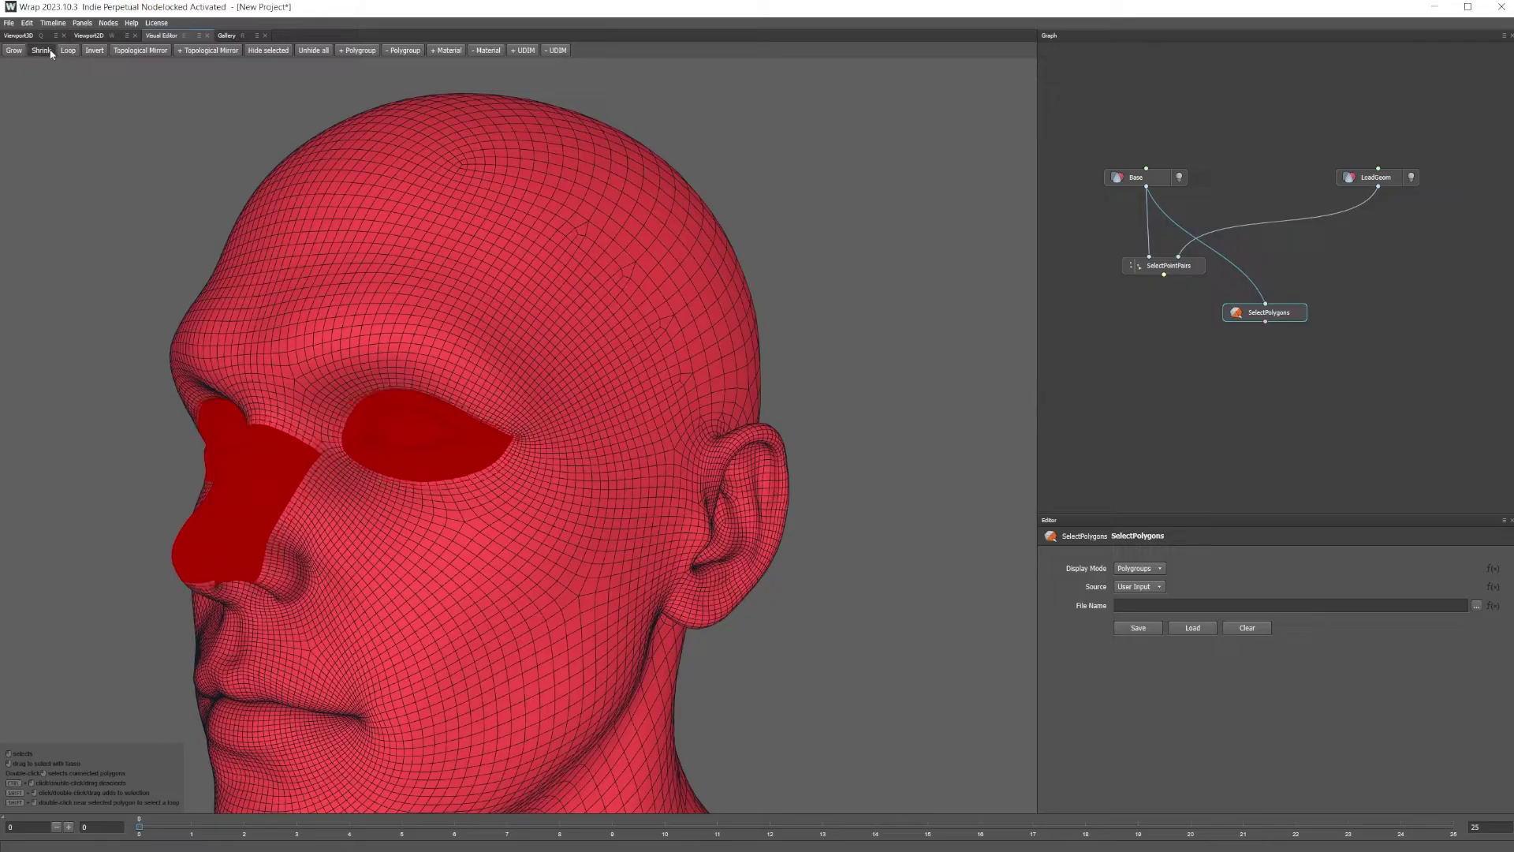
{"action": "left_click", "coordinate": [51, 53]}
{"action": "left_click", "coordinate": [51, 53]}
{"action": "left_click", "coordinate": [51, 52]}
{"action": "left_click", "coordinate": [51, 52]}
{"action": "left_click", "coordinate": [51, 52]}
{"action": "left_click", "coordinate": [50, 52]}
- Shrink the selection past the inner eyelid rims to leave only the eye interiors, and hide the selected polygons
{"action": "scroll", "coordinate": [271, 412], "scroll_direction": "up", "scroll_amount": 15}
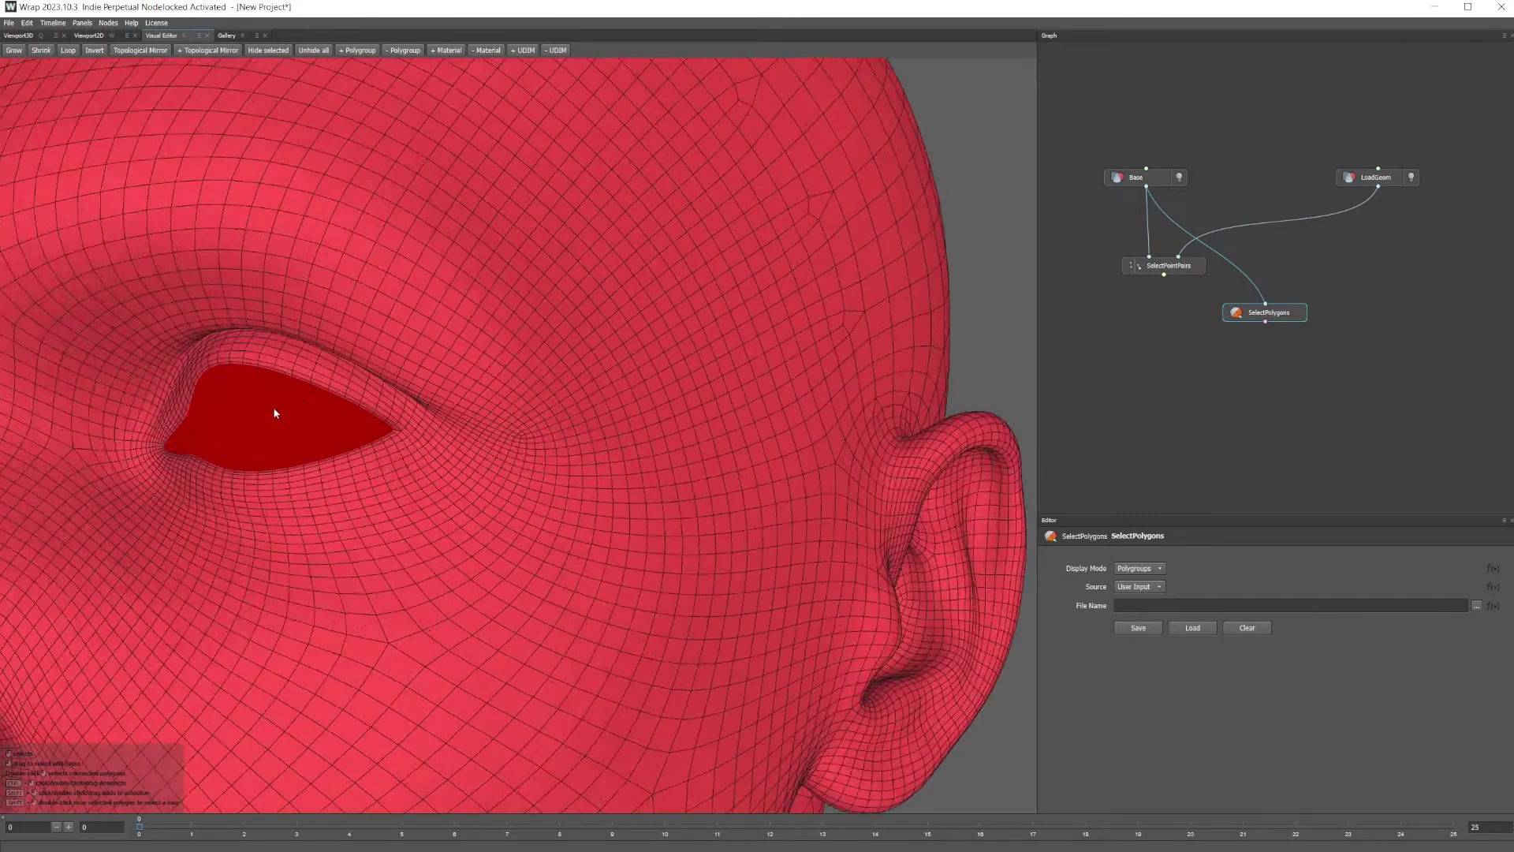
{"action": "scroll", "coordinate": [424, 500], "scroll_direction": "up", "scroll_amount": 5}
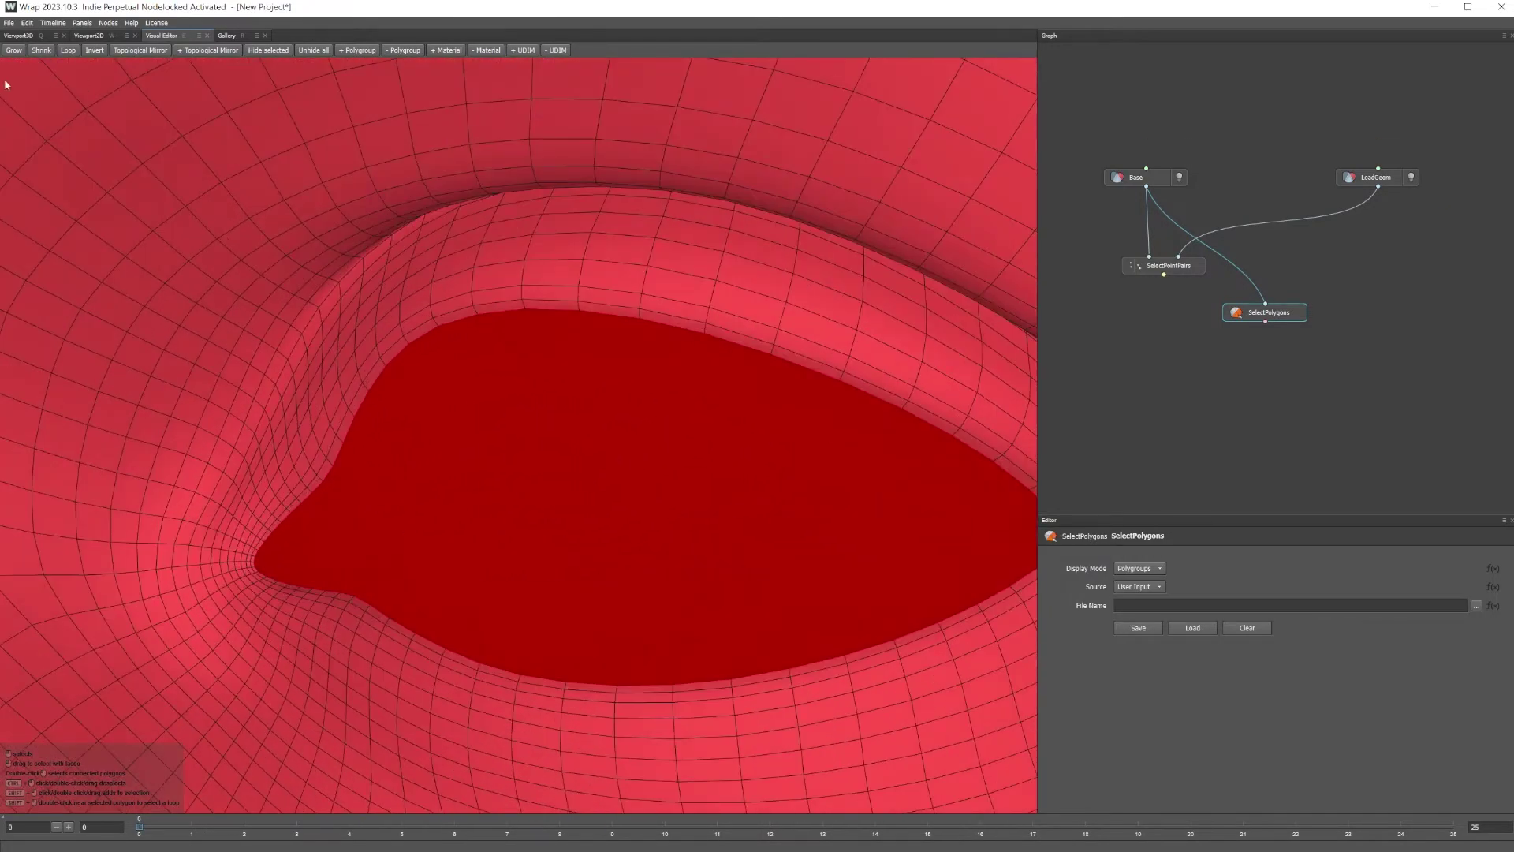
{"action": "left_click", "coordinate": [47, 51]}
{"action": "left_click", "coordinate": [47, 52]}
{"action": "left_click", "coordinate": [48, 51]}
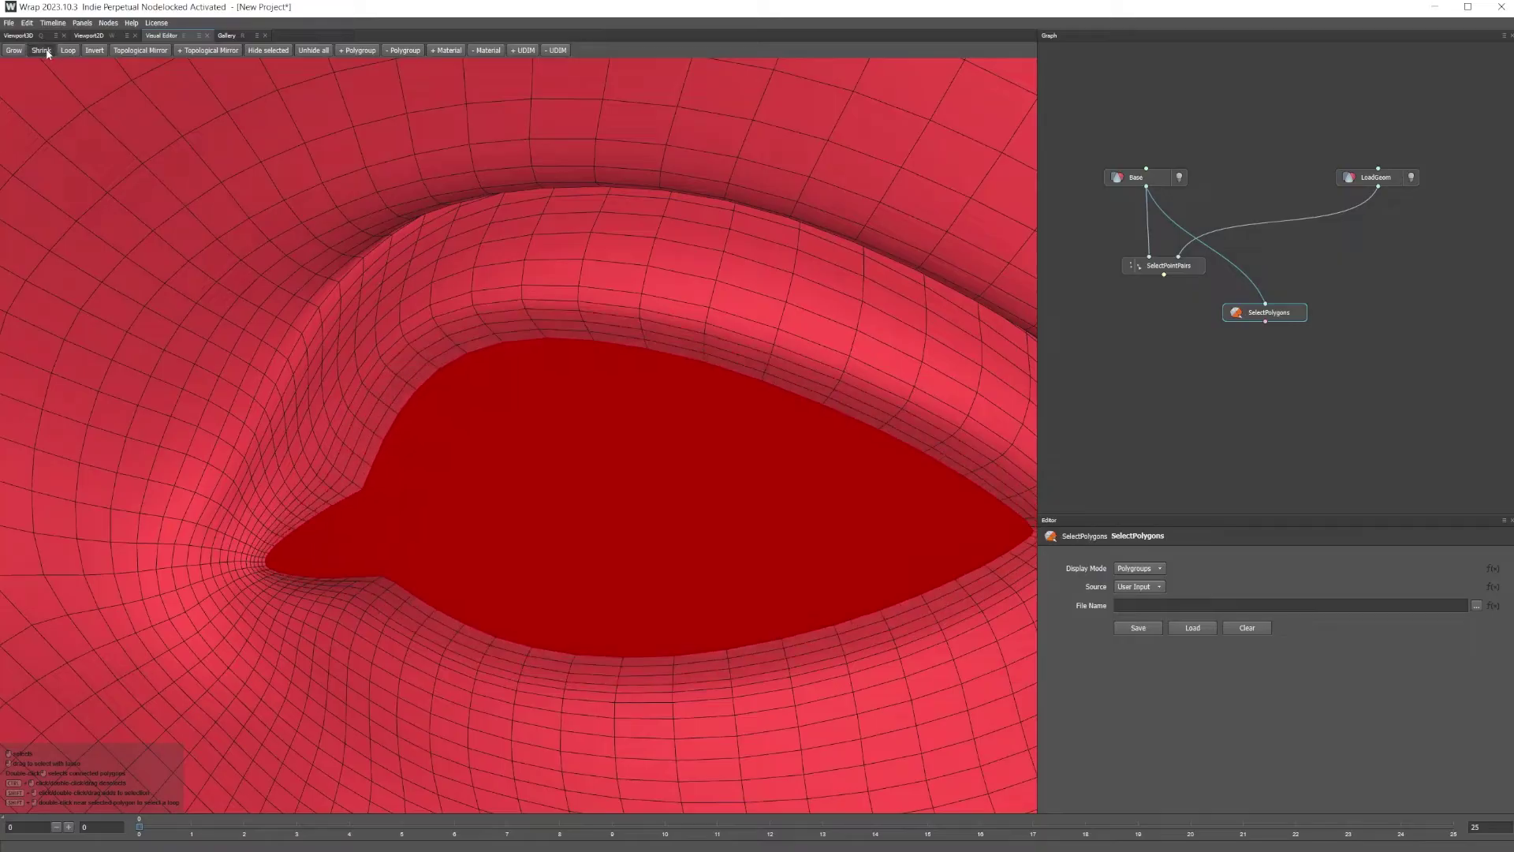
{"action": "left_click", "coordinate": [47, 52]}
{"action": "scroll", "coordinate": [524, 287], "scroll_direction": "down", "scroll_amount": 15}
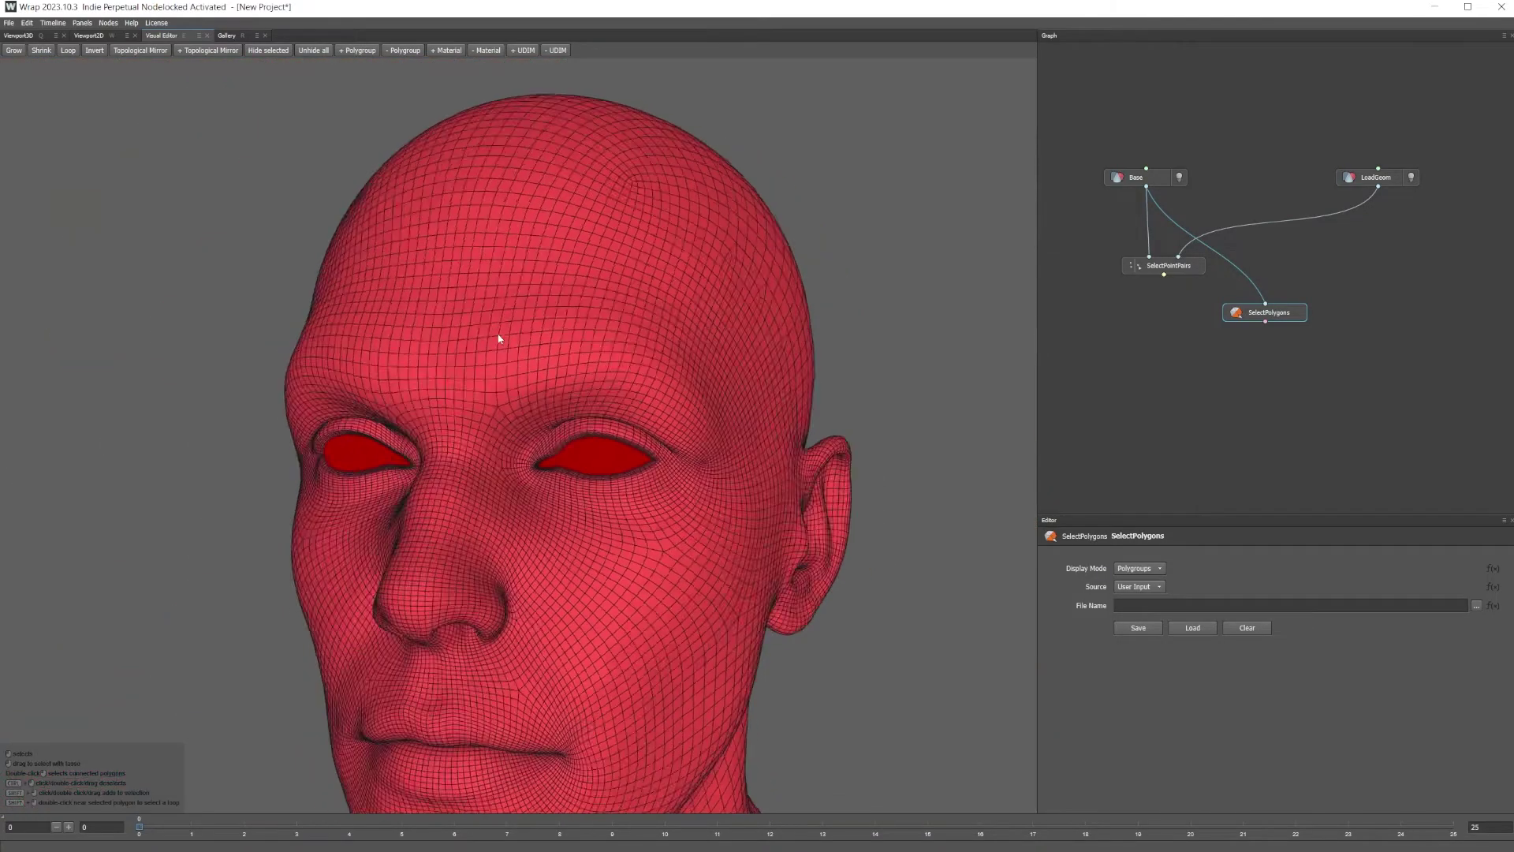
{"action": "left_click", "coordinate": [268, 50]}
- Align the SelectPolygons node beside SelectPointPairs in the graph and rename the scan's LoadGeom node as Scan
{"action": "scroll", "coordinate": [408, 251], "scroll_direction": "down", "scroll_amount": 6}
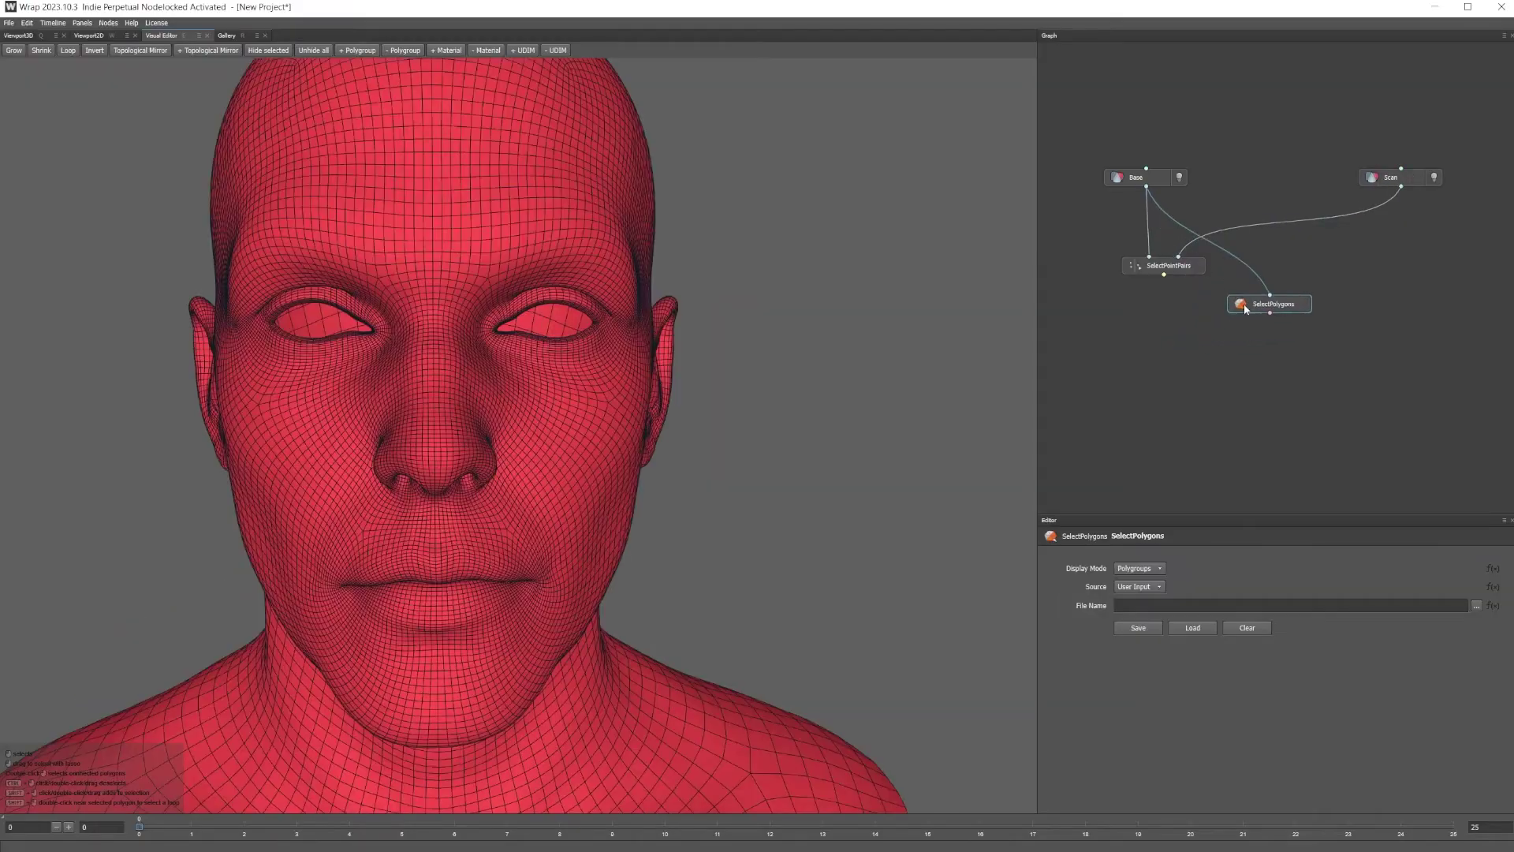
{"action": "left_click_drag", "start_coordinate": [1245, 309], "coordinate": [1278, 273]}
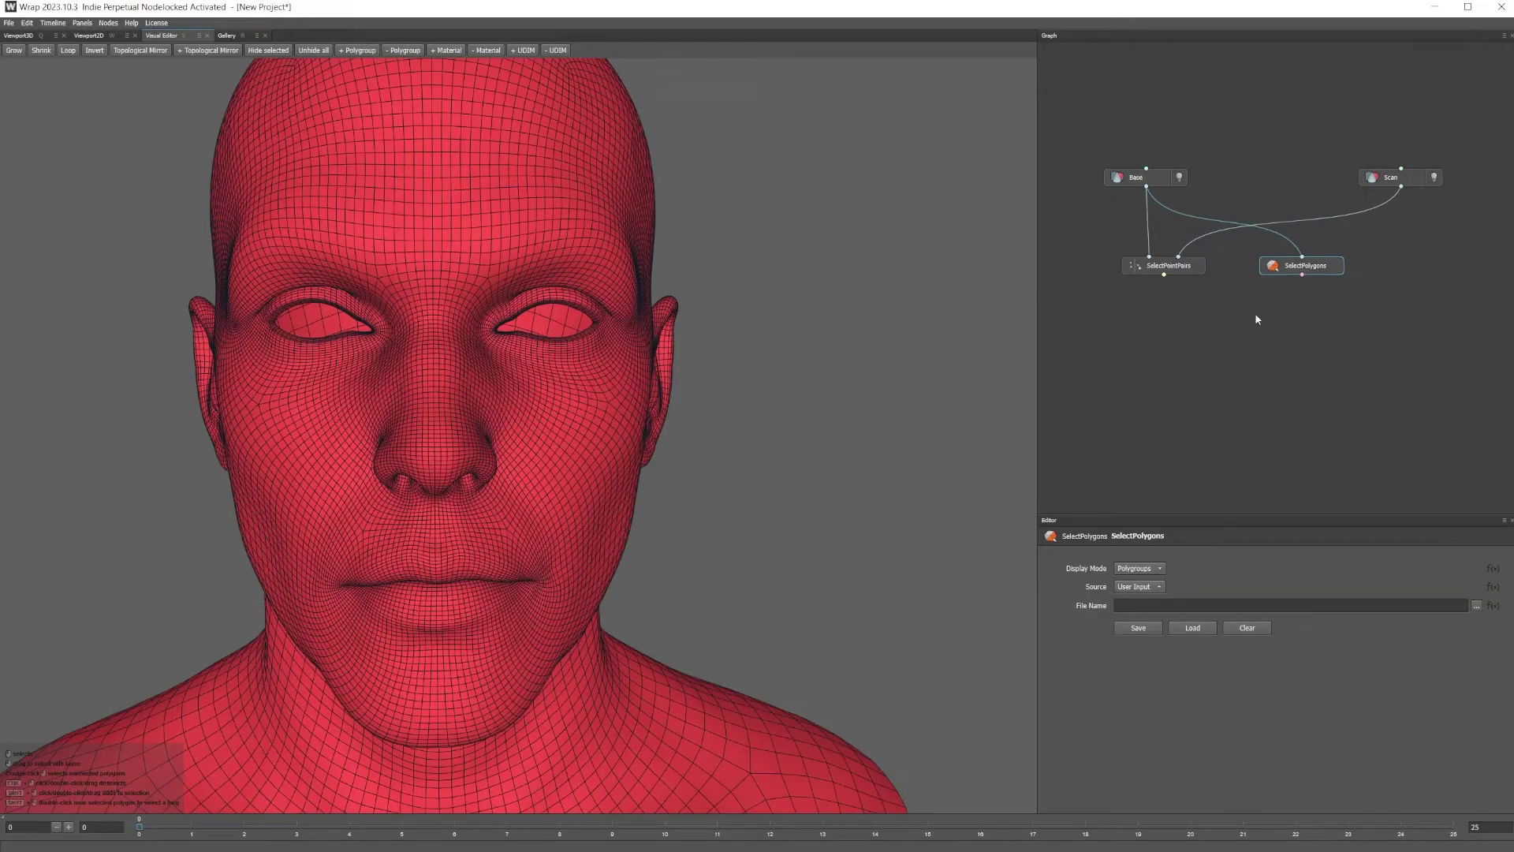
- Add a Wrapping node to the graph below the SelectPointPairs and SelectPolygons nodes
{"action": "right_click", "coordinate": [1235, 327]}
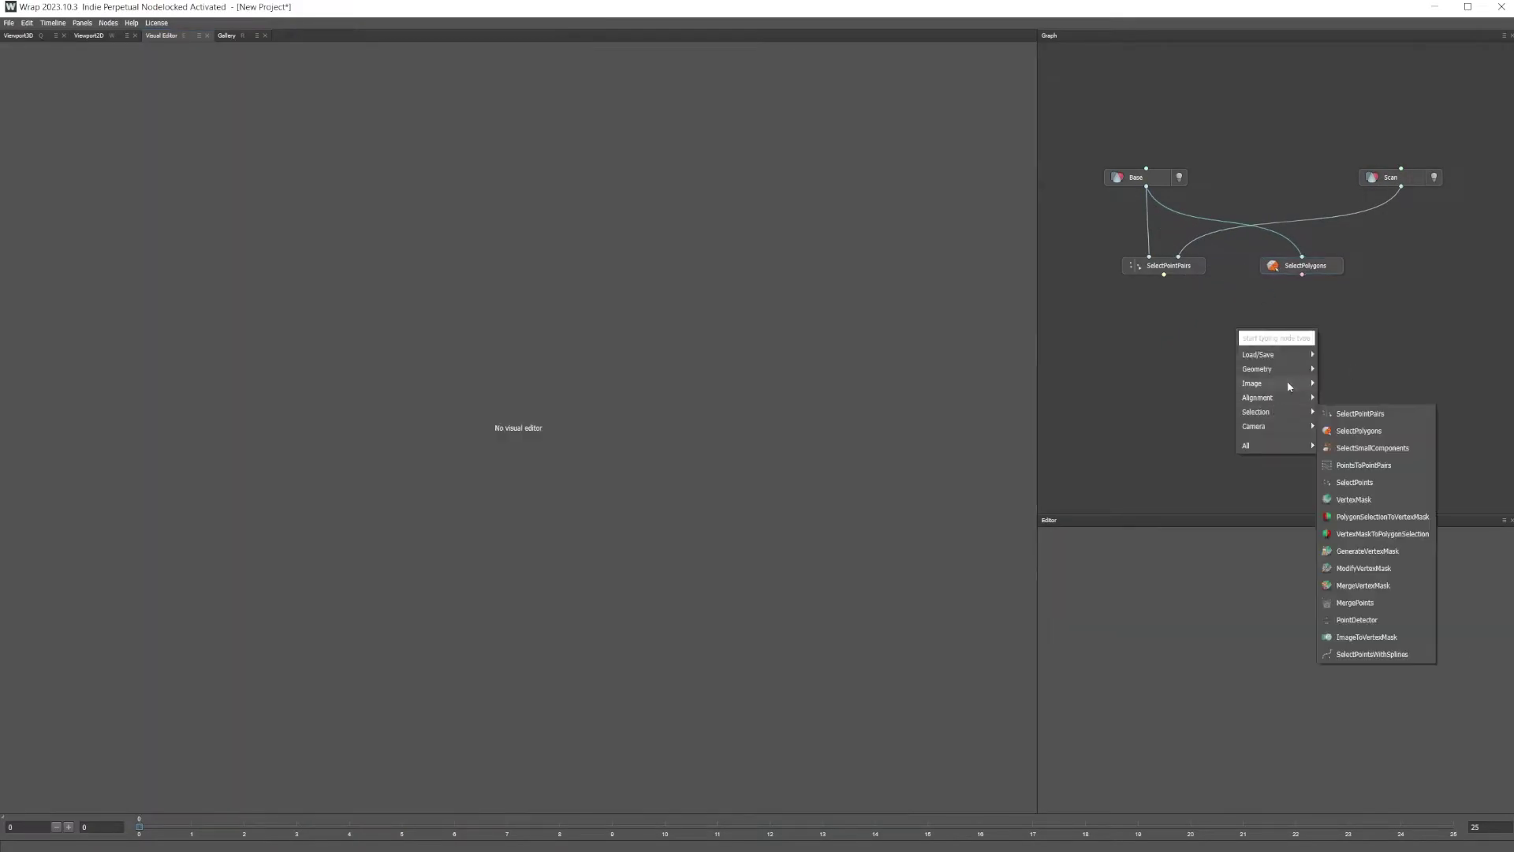
{"action": "mouse_move", "coordinate": [1292, 400]}
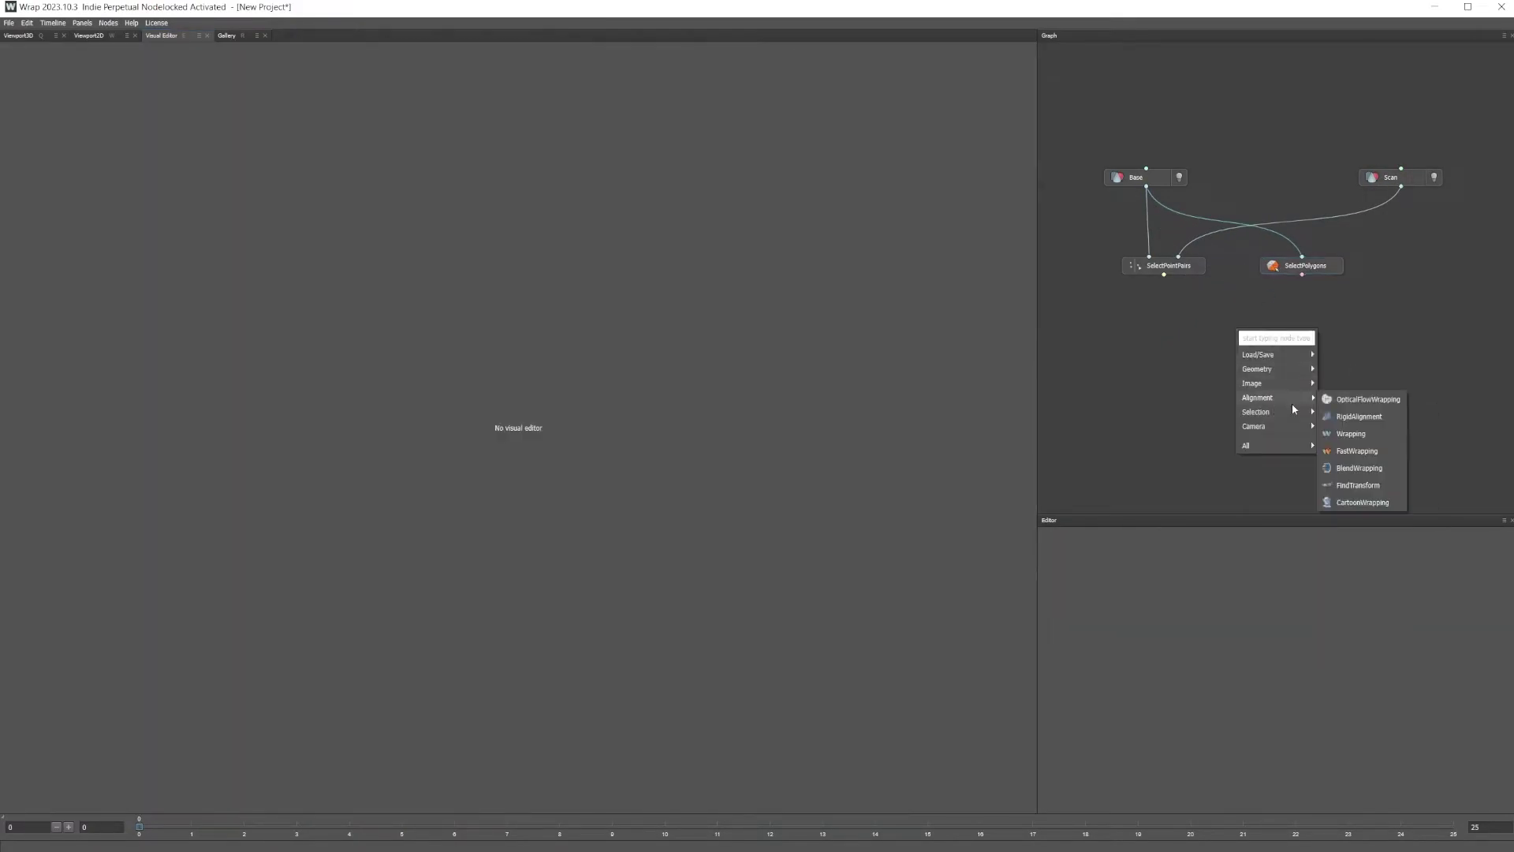
{"action": "left_click", "coordinate": [1352, 433]}
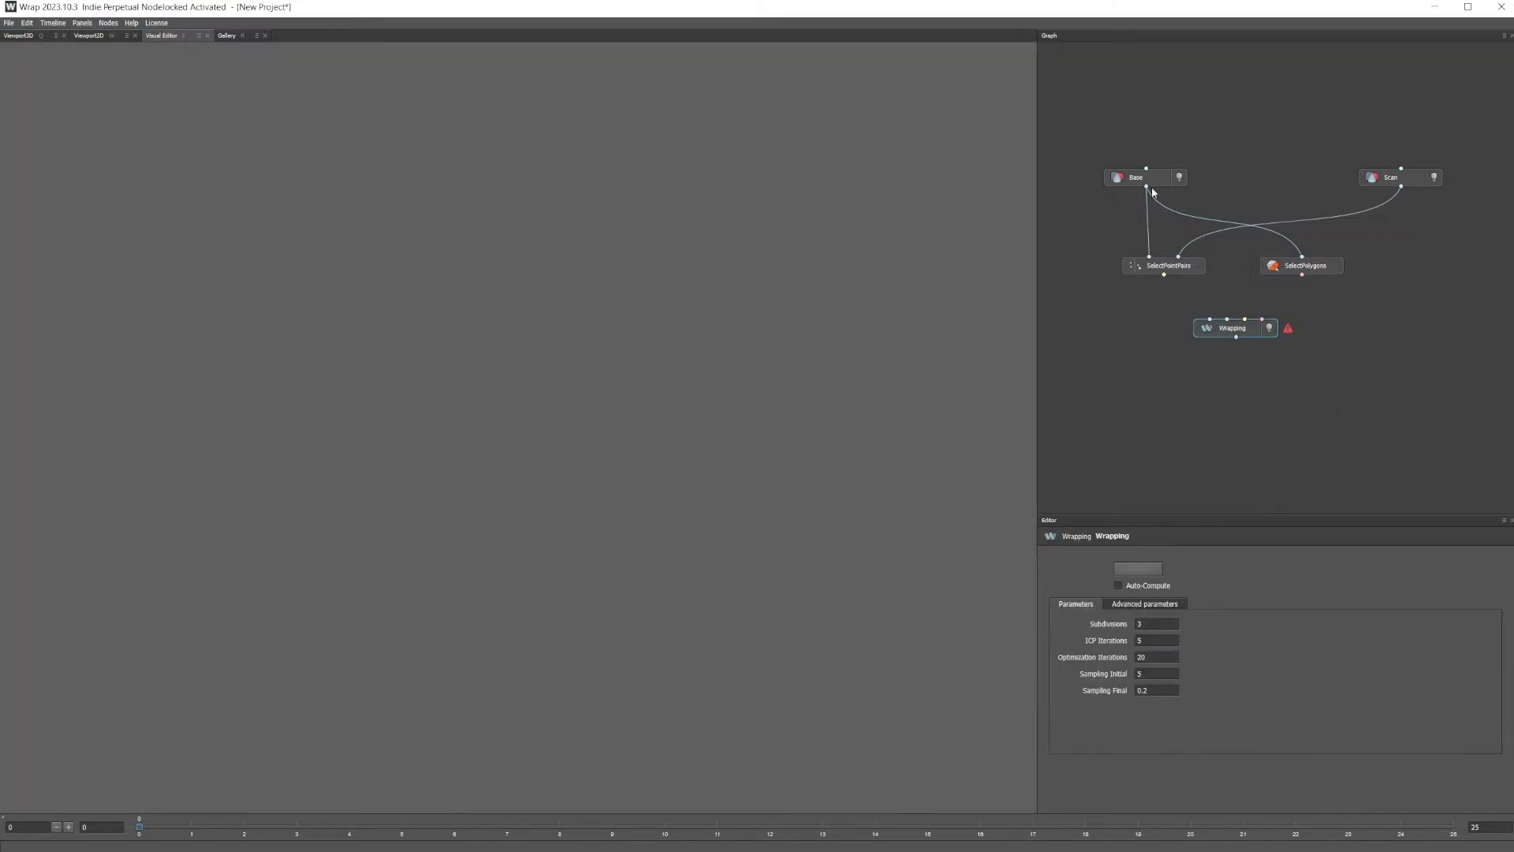
- Connect Base, Scan, SelectPointPairs and SelectPolygons to the Wrapping node's inputs, and place the node lower in the graph
{"action": "left_click_drag", "start_coordinate": [1147, 187], "coordinate": [1212, 324]}
{"action": "left_click_drag", "start_coordinate": [1401, 188], "coordinate": [1228, 320]}
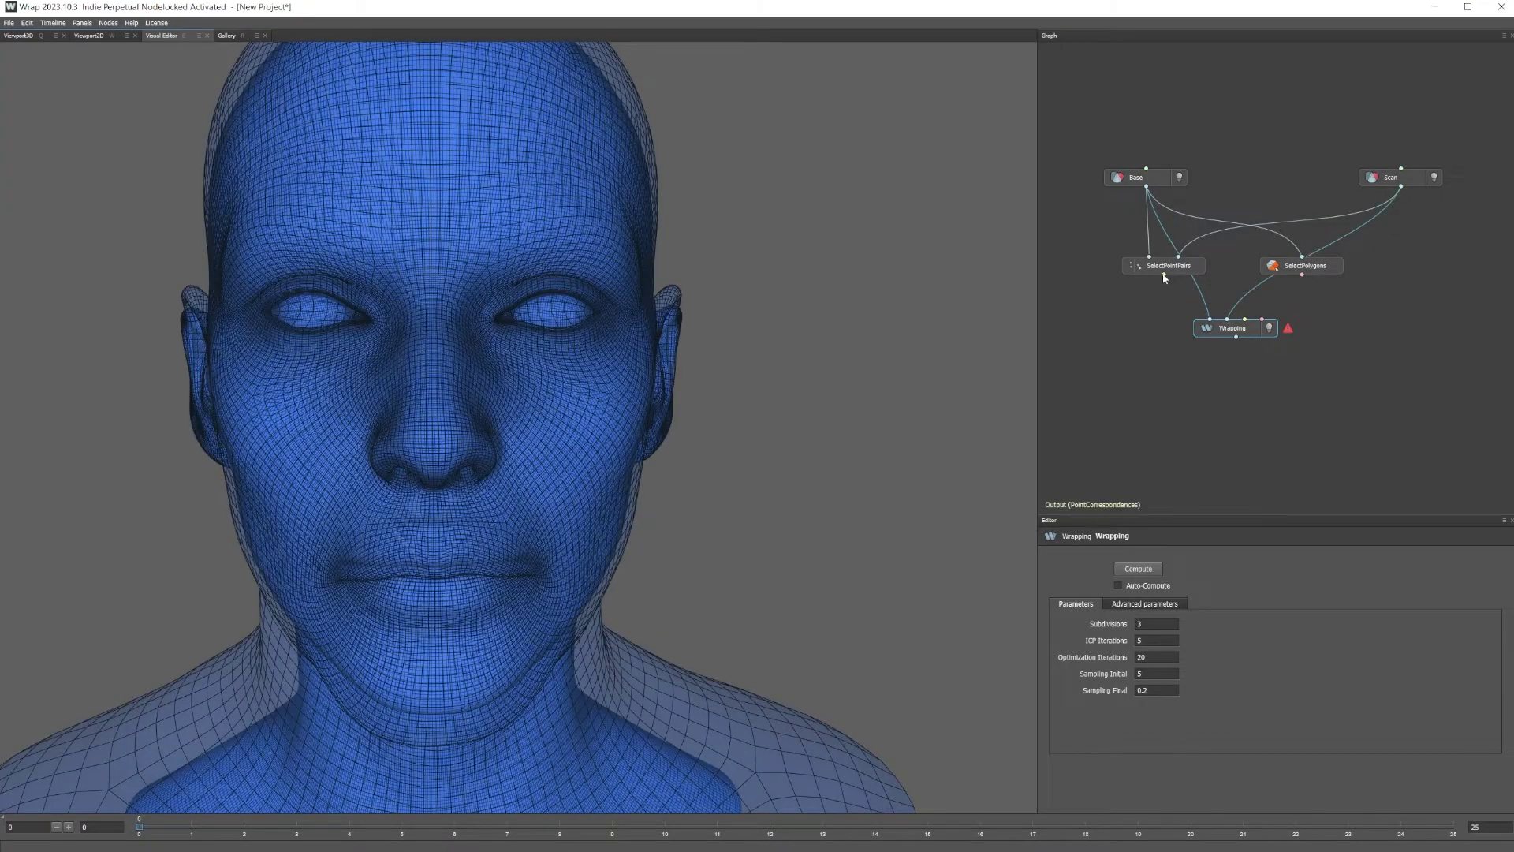
{"action": "left_click_drag", "start_coordinate": [1164, 275], "coordinate": [1245, 319]}
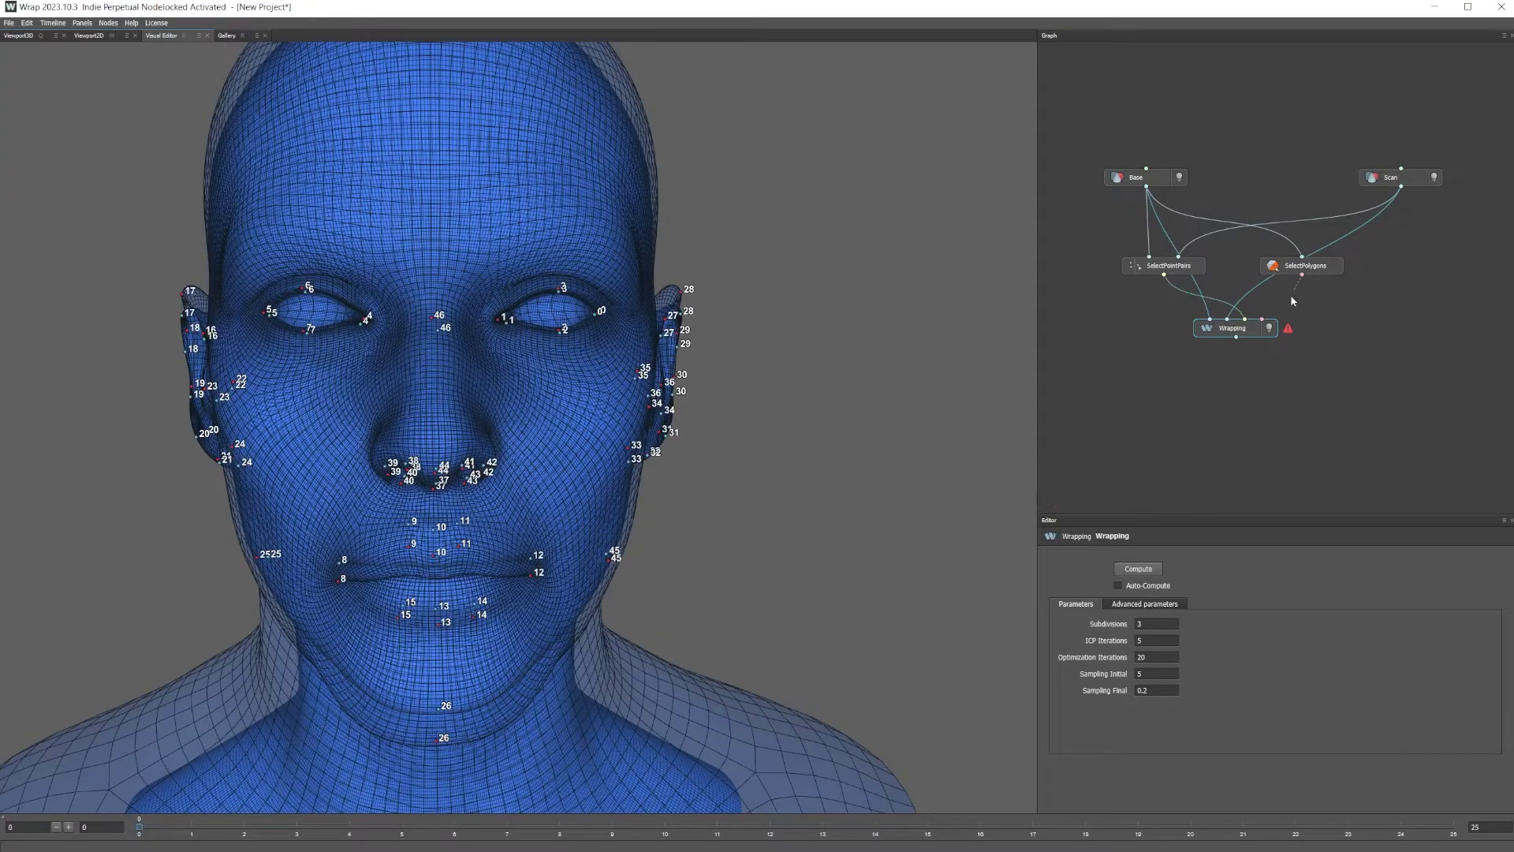
{"action": "scroll", "coordinate": [700, 405], "scroll_direction": "down", "scroll_amount": 4}
{"action": "left_click_drag", "start_coordinate": [700, 405], "coordinate": [756, 400]}
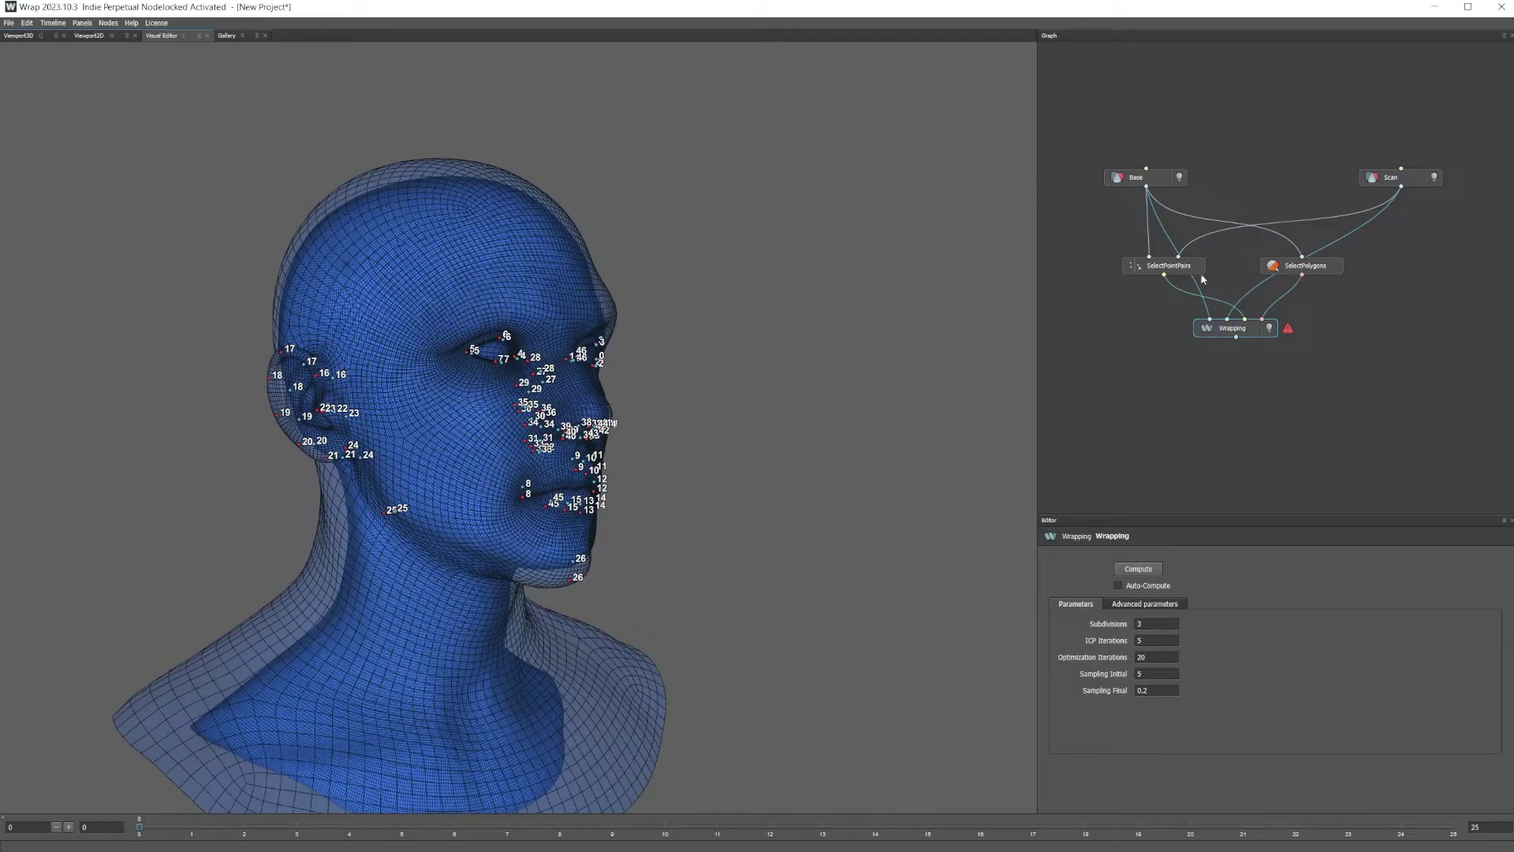
{"action": "left_click_drag", "start_coordinate": [1202, 332], "coordinate": [1213, 381]}
- Check the overlap of the base and scan heads and compute the wrapping
{"action": "scroll", "coordinate": [809, 447], "scroll_direction": "up", "scroll_amount": 4}
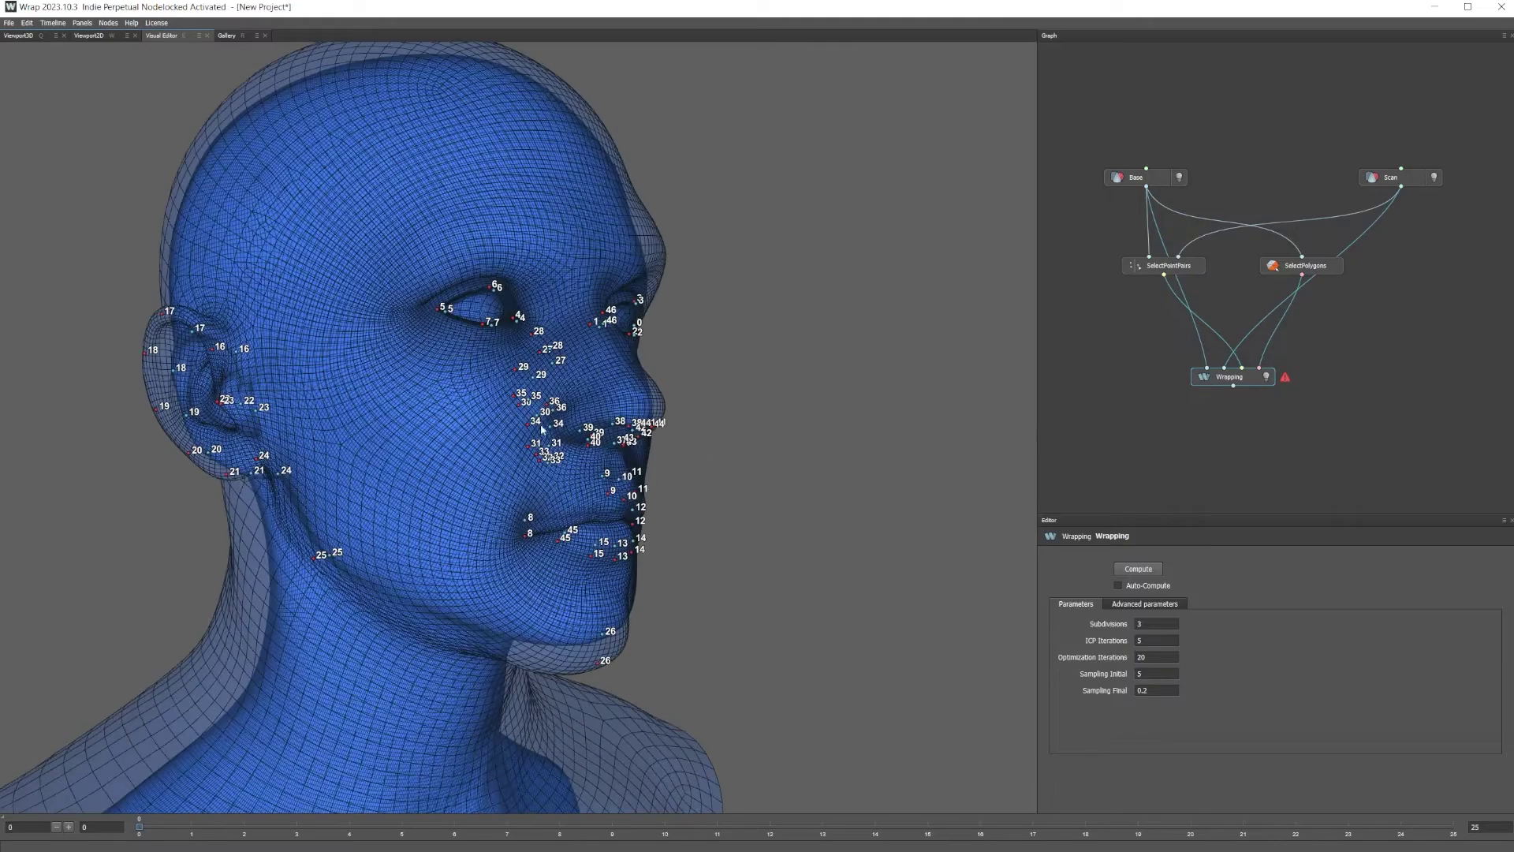
{"action": "left_click_drag", "start_coordinate": [824, 517], "coordinate": [750, 491]}
{"action": "scroll", "coordinate": [750, 490], "scroll_direction": "down", "scroll_amount": 3}
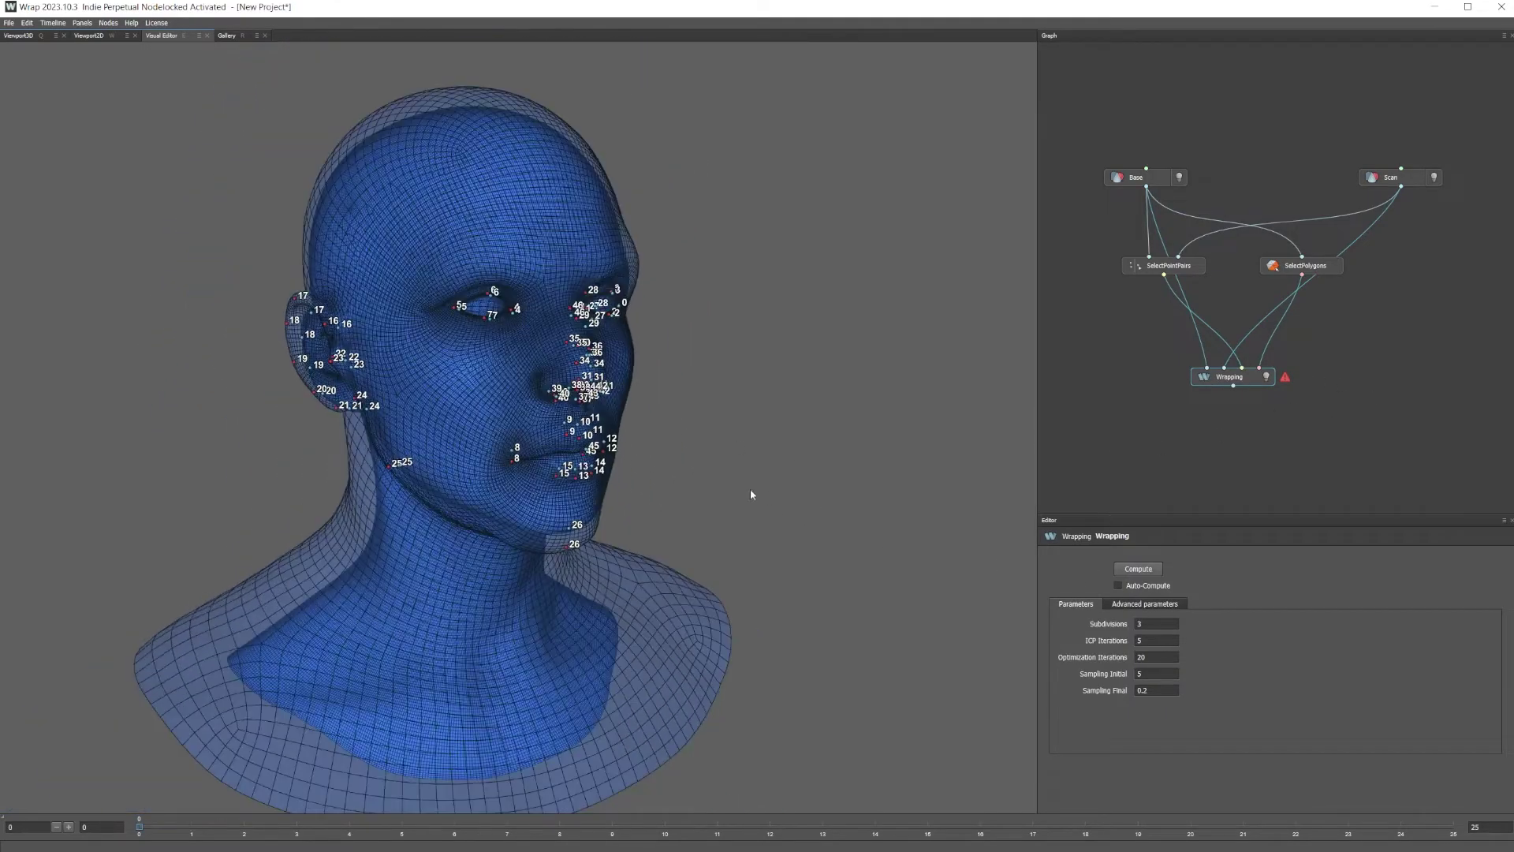
{"action": "left_click", "coordinate": [1146, 572]}
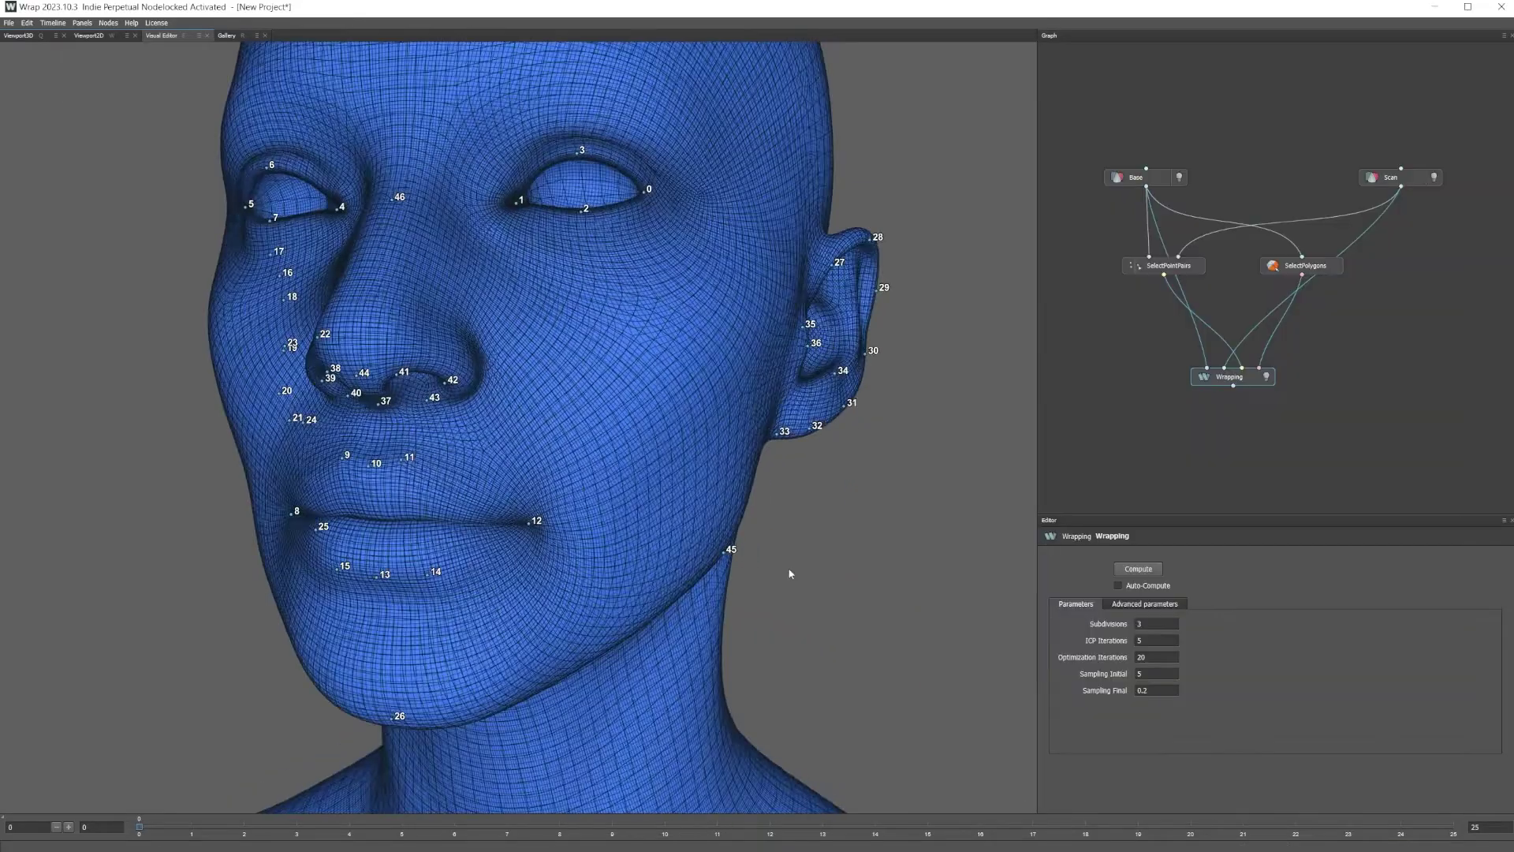
- Examine the wrapped head from the front and side, including how its mesh follows the ear
{"action": "left_click_drag", "start_coordinate": [788, 575], "coordinate": [860, 572]}
{"action": "right_click_drag", "start_coordinate": [853, 590], "coordinate": [834, 637]}
{"action": "middle_click_drag", "start_coordinate": [833, 637], "coordinate": [743, 591]}
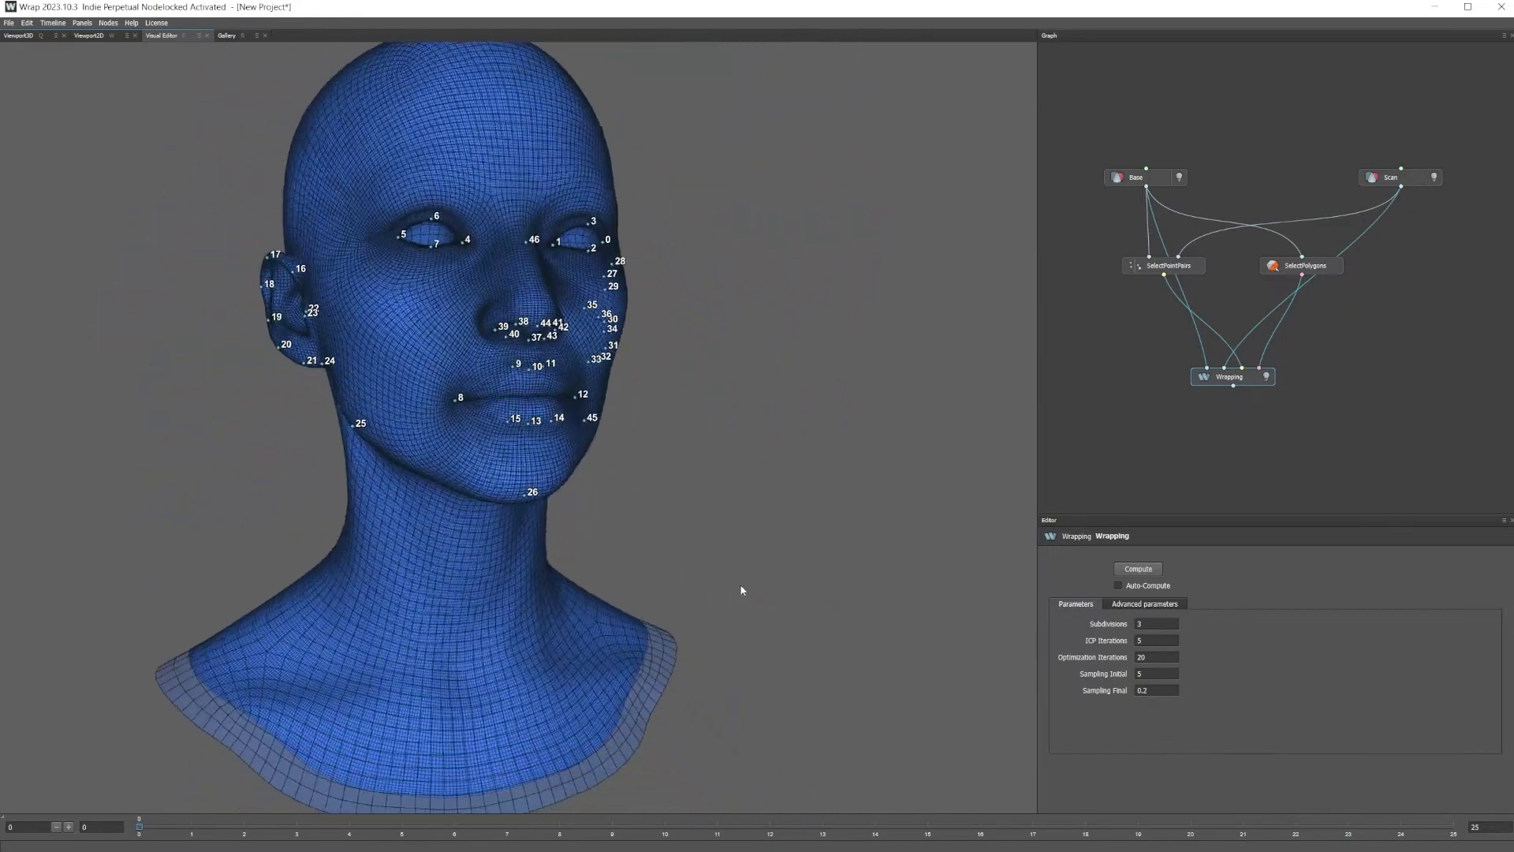
{"action": "left_click_drag", "start_coordinate": [743, 591], "coordinate": [892, 568]}
{"action": "scroll", "coordinate": [657, 399], "scroll_direction": "up", "scroll_amount": 6}
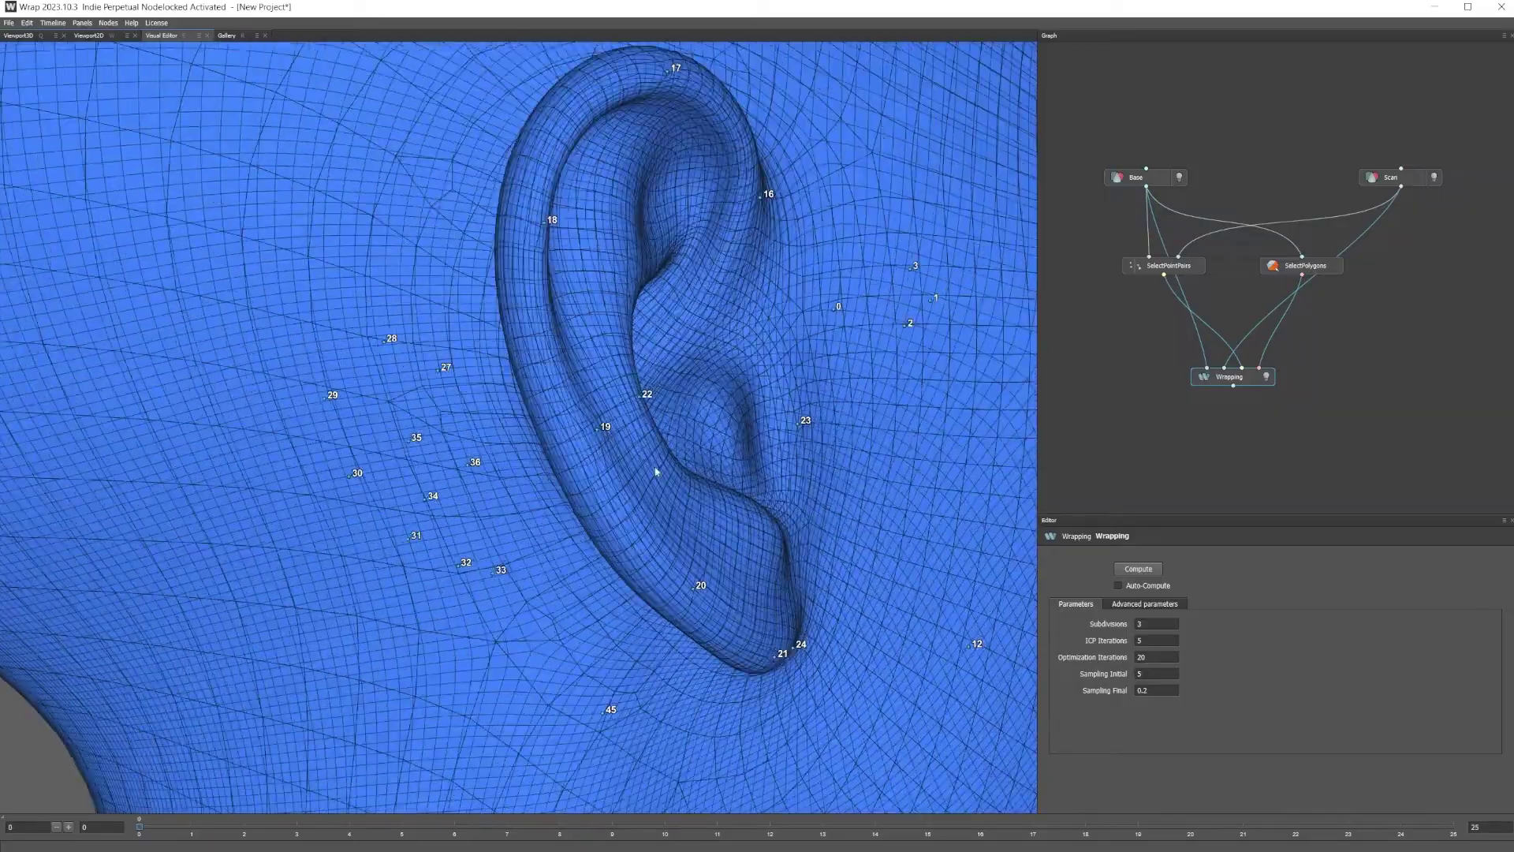
{"action": "scroll", "coordinate": [741, 562], "scroll_direction": "down", "scroll_amount": 4}
{"action": "left_click_drag", "start_coordinate": [740, 562], "coordinate": [604, 573]}
{"action": "scroll", "coordinate": [605, 574], "scroll_direction": "down", "scroll_amount": 3}
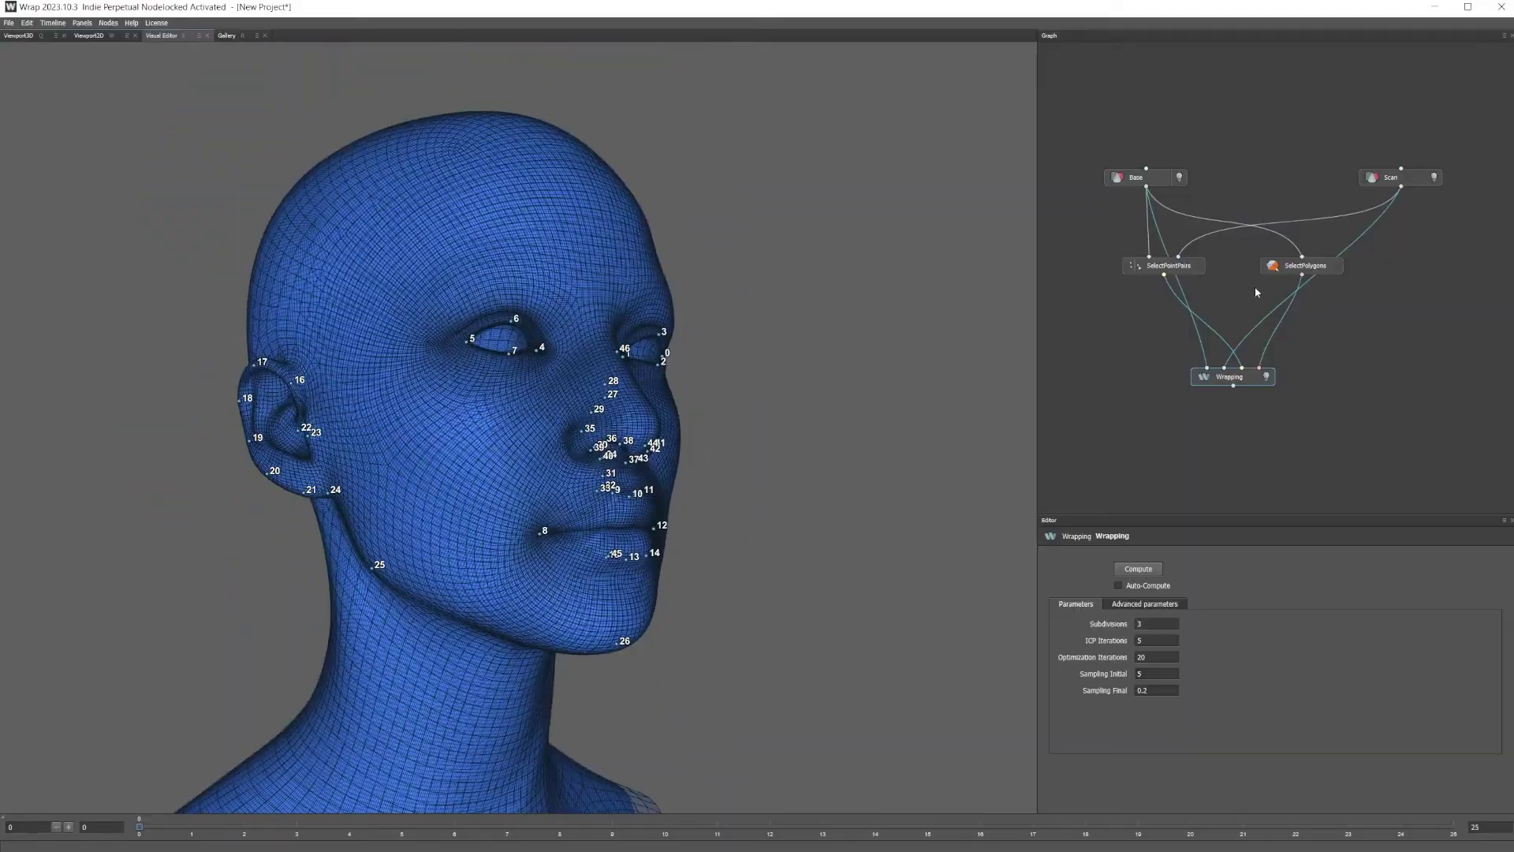
- Turn off the wireframe display of the Base and Scan geometry, and show the Wrapping result again
{"action": "left_click", "coordinate": [1144, 181]}
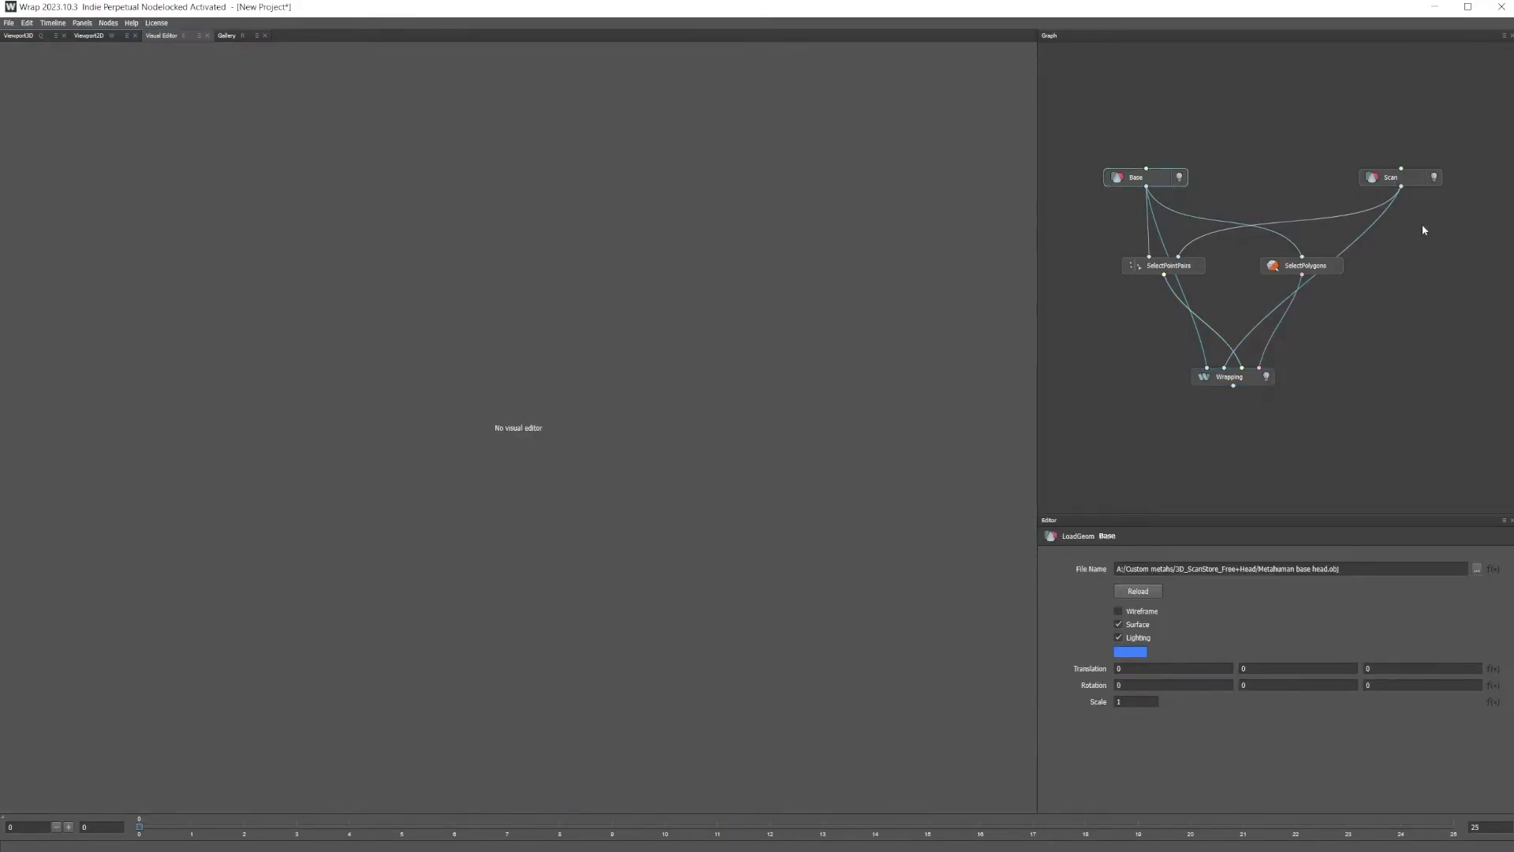
{"action": "left_click", "coordinate": [1388, 179]}
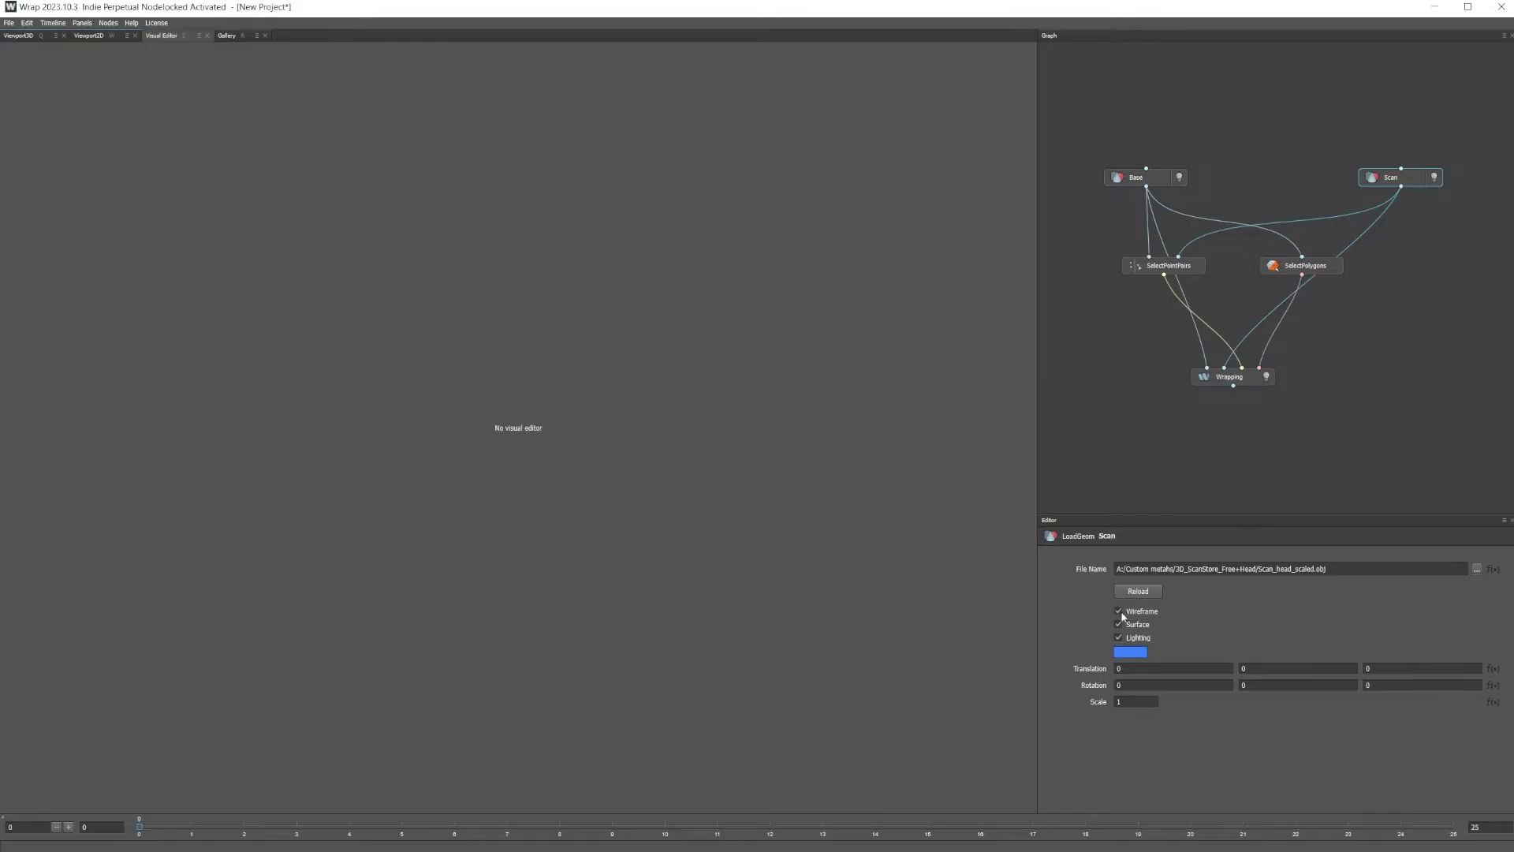
{"action": "left_click", "coordinate": [1238, 379]}
- Examine the wrapped head's smooth shaded surface from the side, front and three-quarter view, checking the face and ears
{"action": "mouse_move", "coordinate": [663, 522]}
{"action": "left_mouse_down"}
{"action": "mouse_move", "coordinate": [760, 619]}
{"action": "mouse_move", "coordinate": [662, 601]}
{"action": "mouse_move", "coordinate": [716, 581]}
{"action": "mouse_move", "coordinate": [877, 621]}
{"action": "mouse_move", "coordinate": [804, 634]}
{"action": "mouse_move", "coordinate": [687, 624]}
{"action": "mouse_move", "coordinate": [710, 599]}
{"action": "mouse_move", "coordinate": [792, 589]}
{"action": "mouse_move", "coordinate": [778, 490]}
{"action": "mouse_move", "coordinate": [811, 601]}
{"action": "mouse_move", "coordinate": [659, 507]}
{"action": "left_mouse_up"}
{"action": "scroll", "coordinate": [683, 617], "scroll_direction": "down", "scroll_amount": 4}
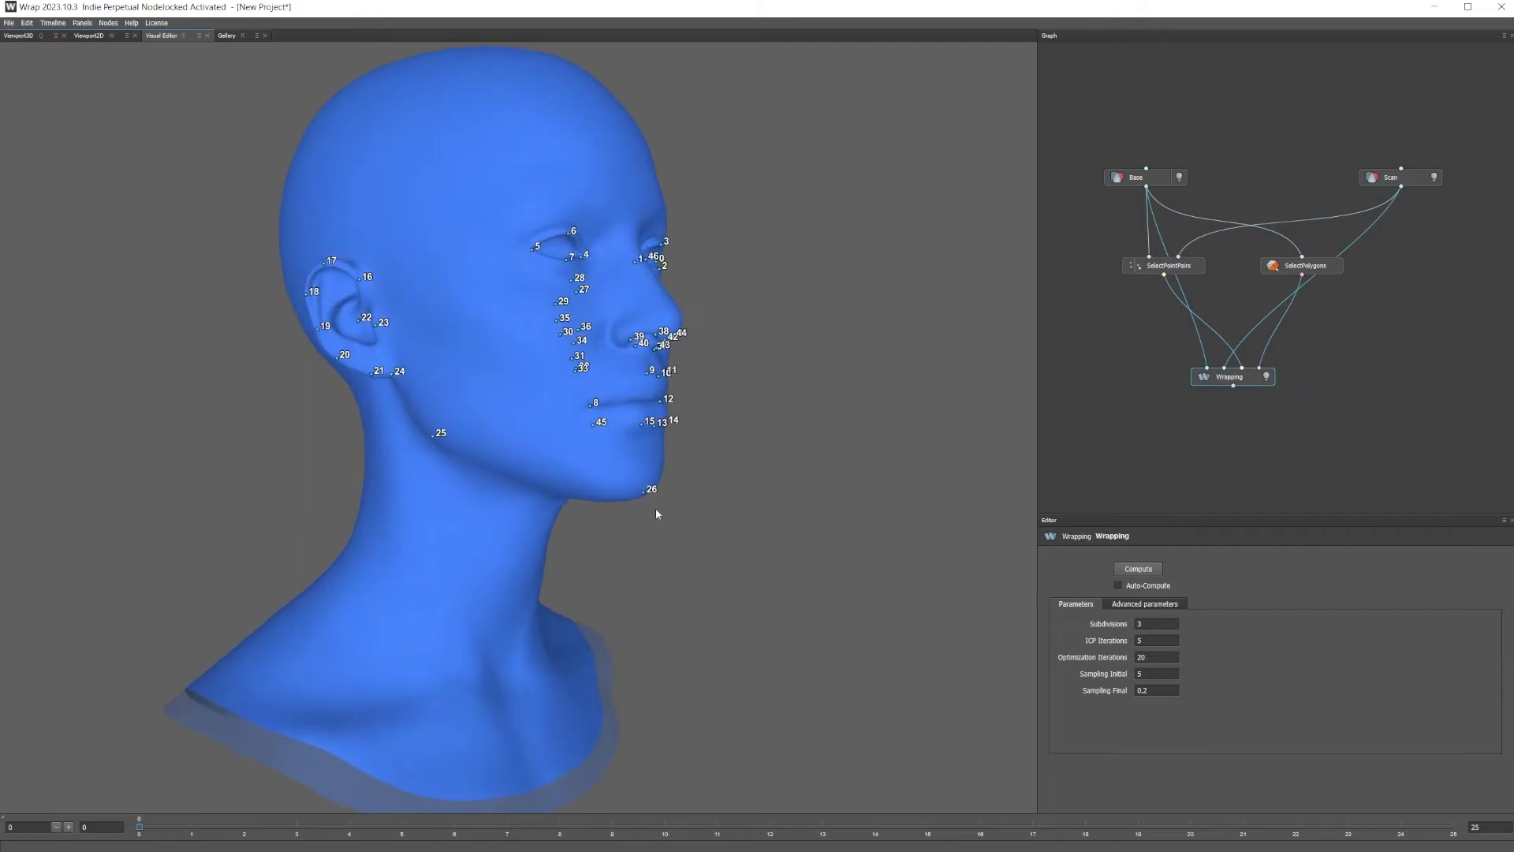
{"action": "scroll", "coordinate": [695, 561], "scroll_direction": "up", "scroll_amount": 3}
{"action": "scroll", "coordinate": [696, 561], "scroll_direction": "down", "scroll_amount": 3}
{"action": "middle_click_drag", "start_coordinate": [695, 561], "coordinate": [727, 634]}
{"action": "scroll", "coordinate": [837, 614], "scroll_direction": "up", "scroll_amount": 4}
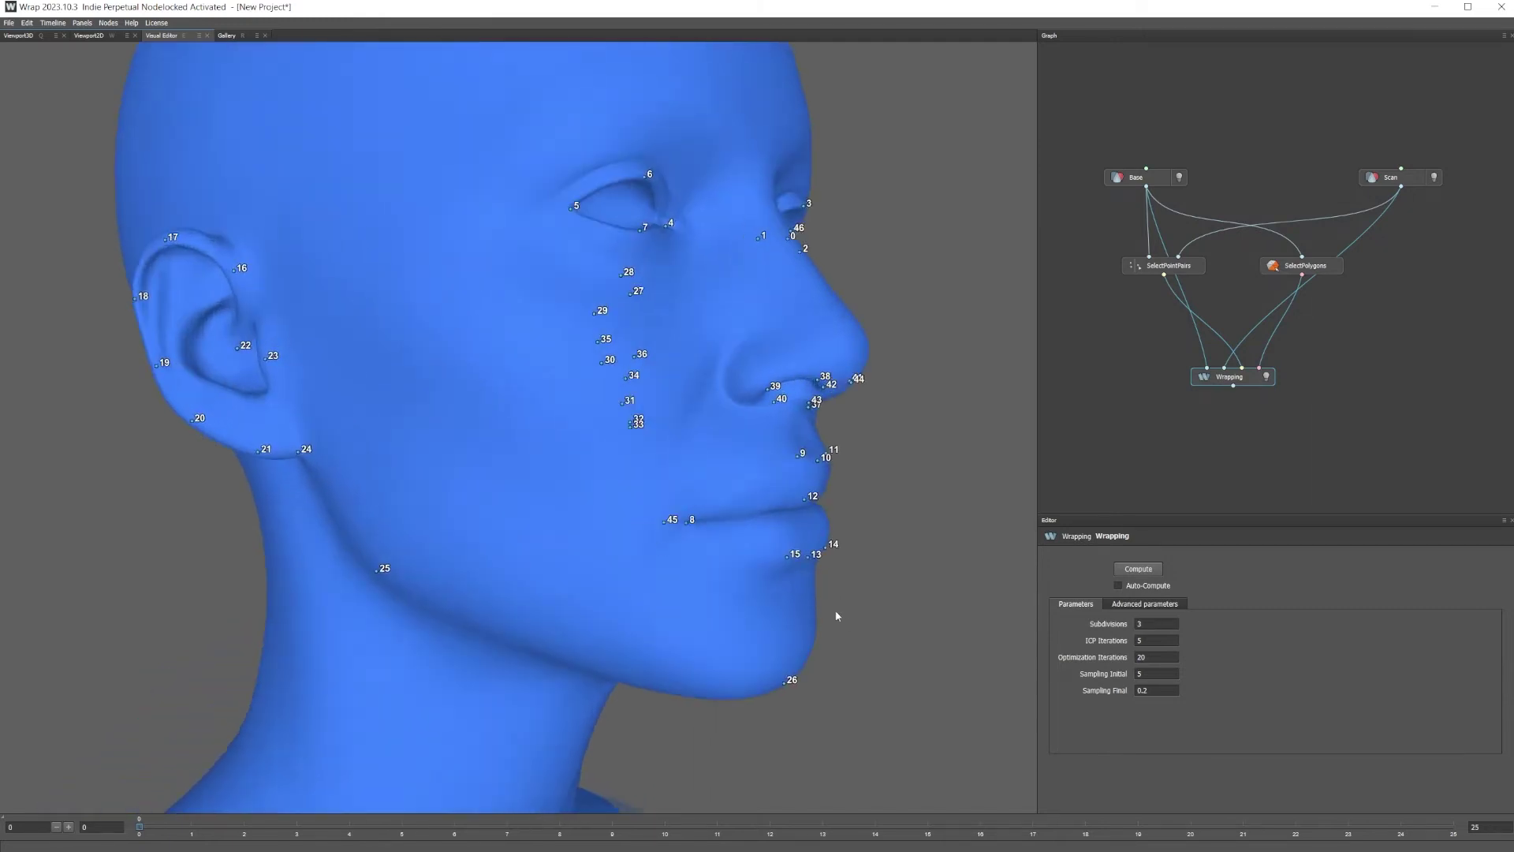
{"action": "left_click_drag", "start_coordinate": [837, 614], "coordinate": [738, 631]}
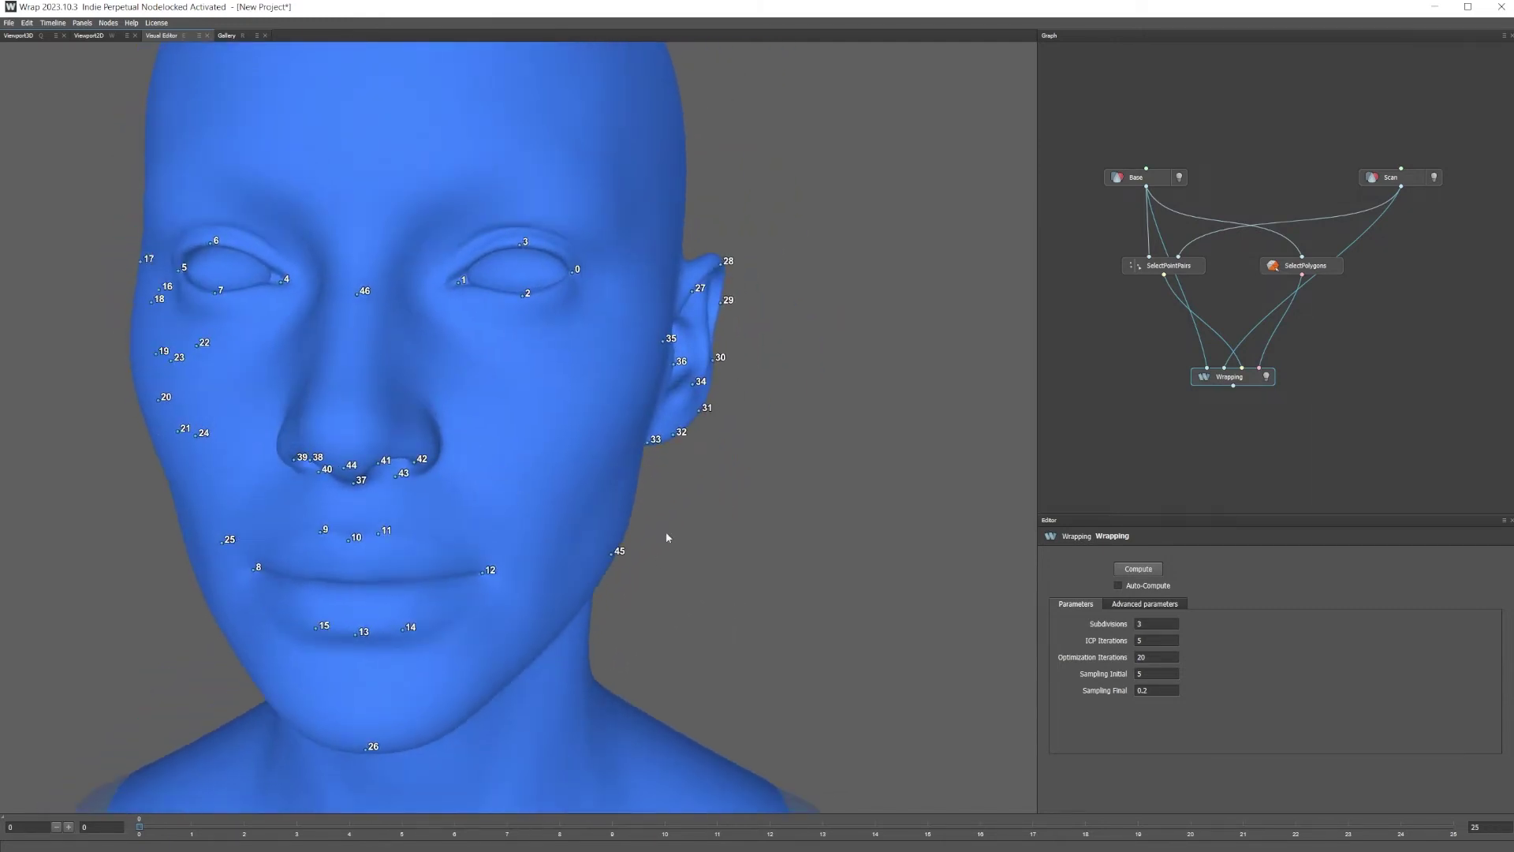
{"action": "scroll", "coordinate": [632, 579], "scroll_direction": "down", "scroll_amount": 5}
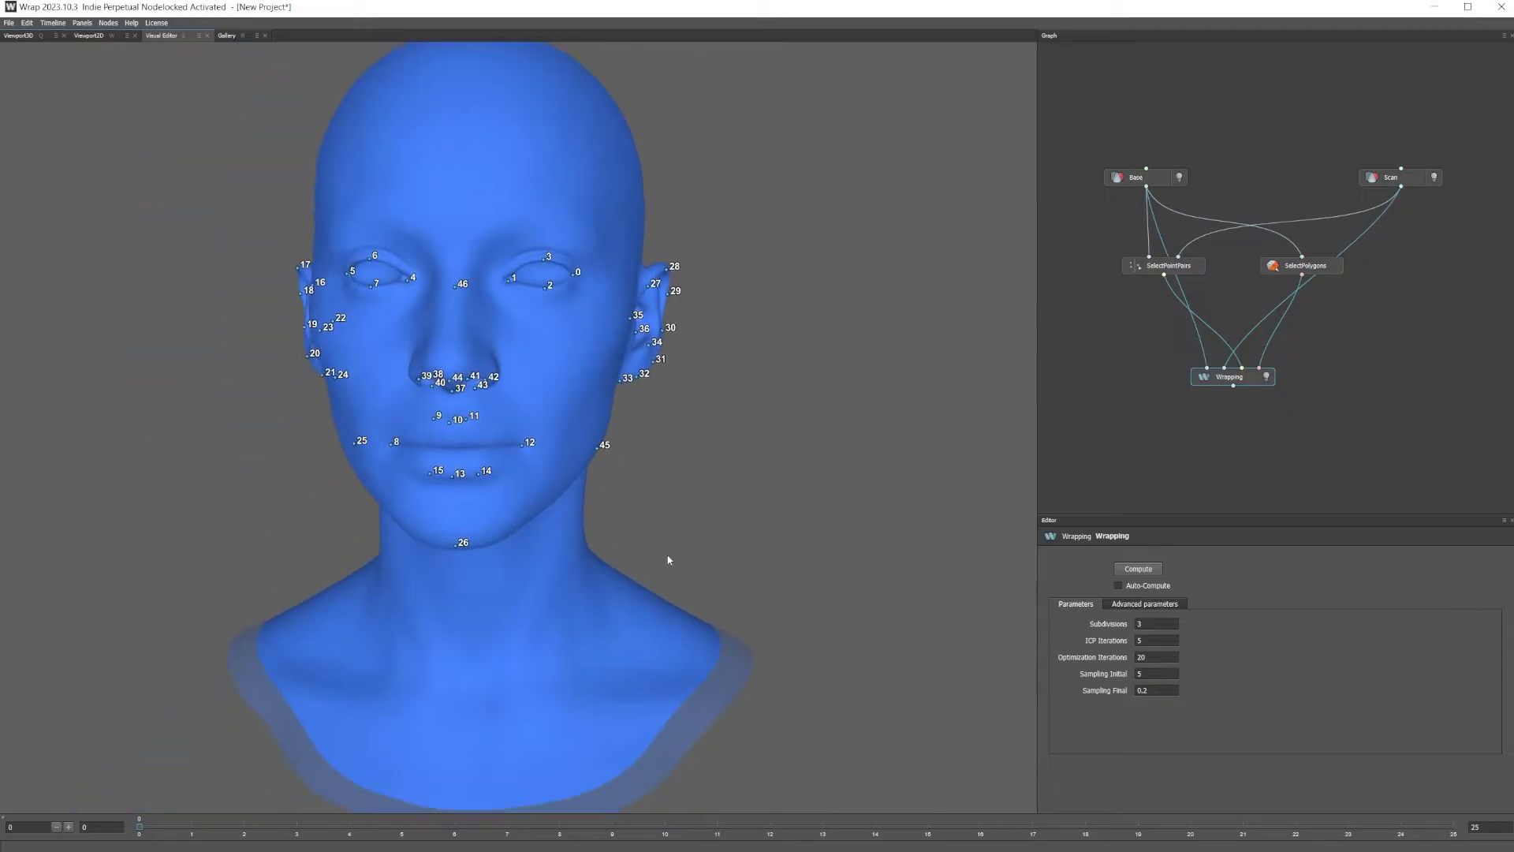
{"action": "scroll", "coordinate": [650, 543], "scroll_direction": "up", "scroll_amount": 5}
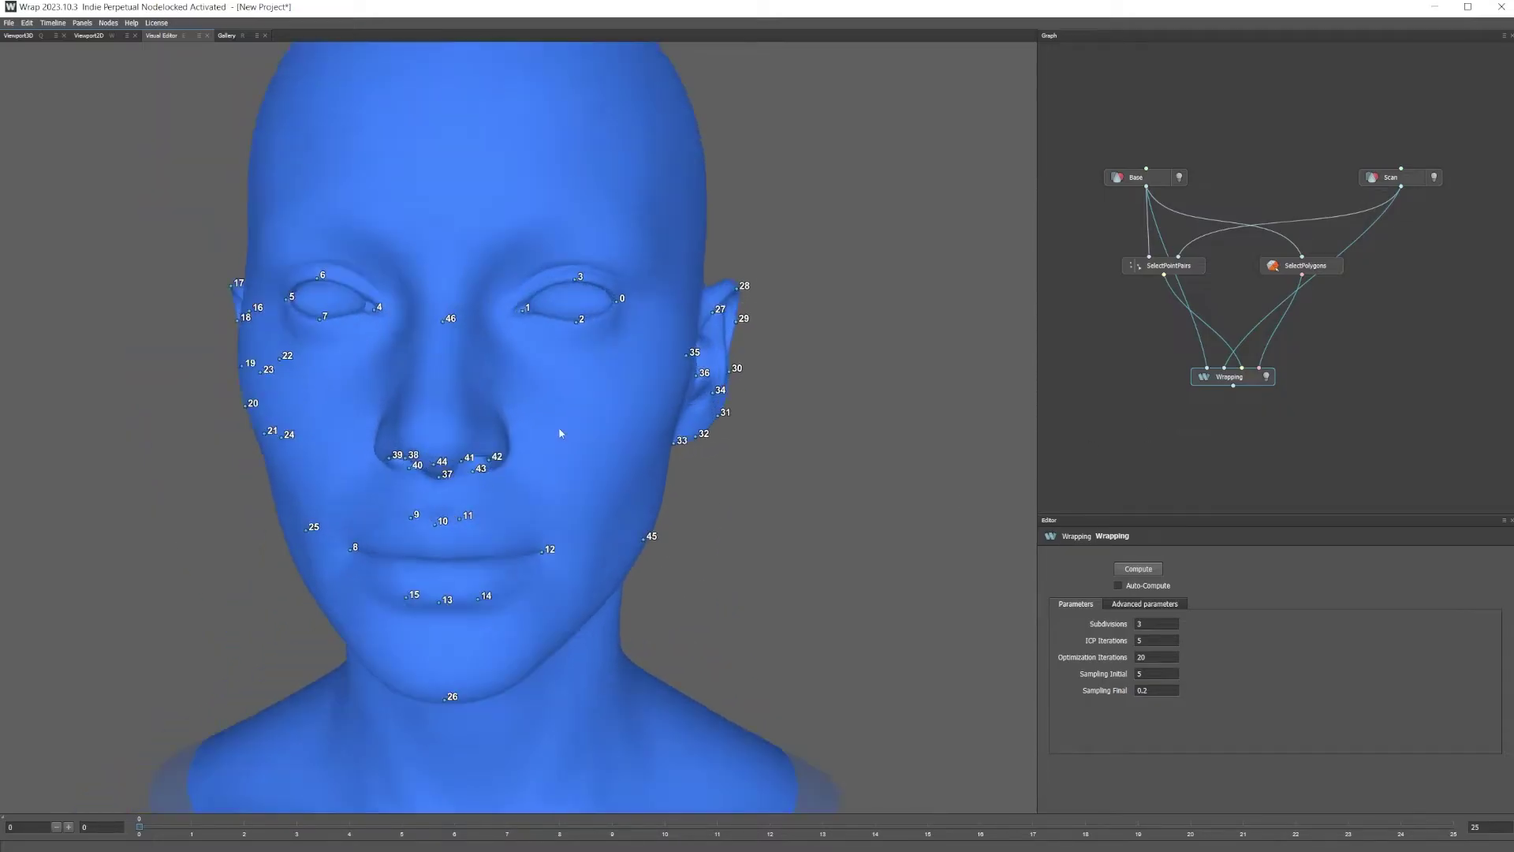
{"action": "left_click_drag", "start_coordinate": [650, 542], "coordinate": [518, 474]}
{"action": "scroll", "coordinate": [518, 473], "scroll_direction": "down", "scroll_amount": 5}
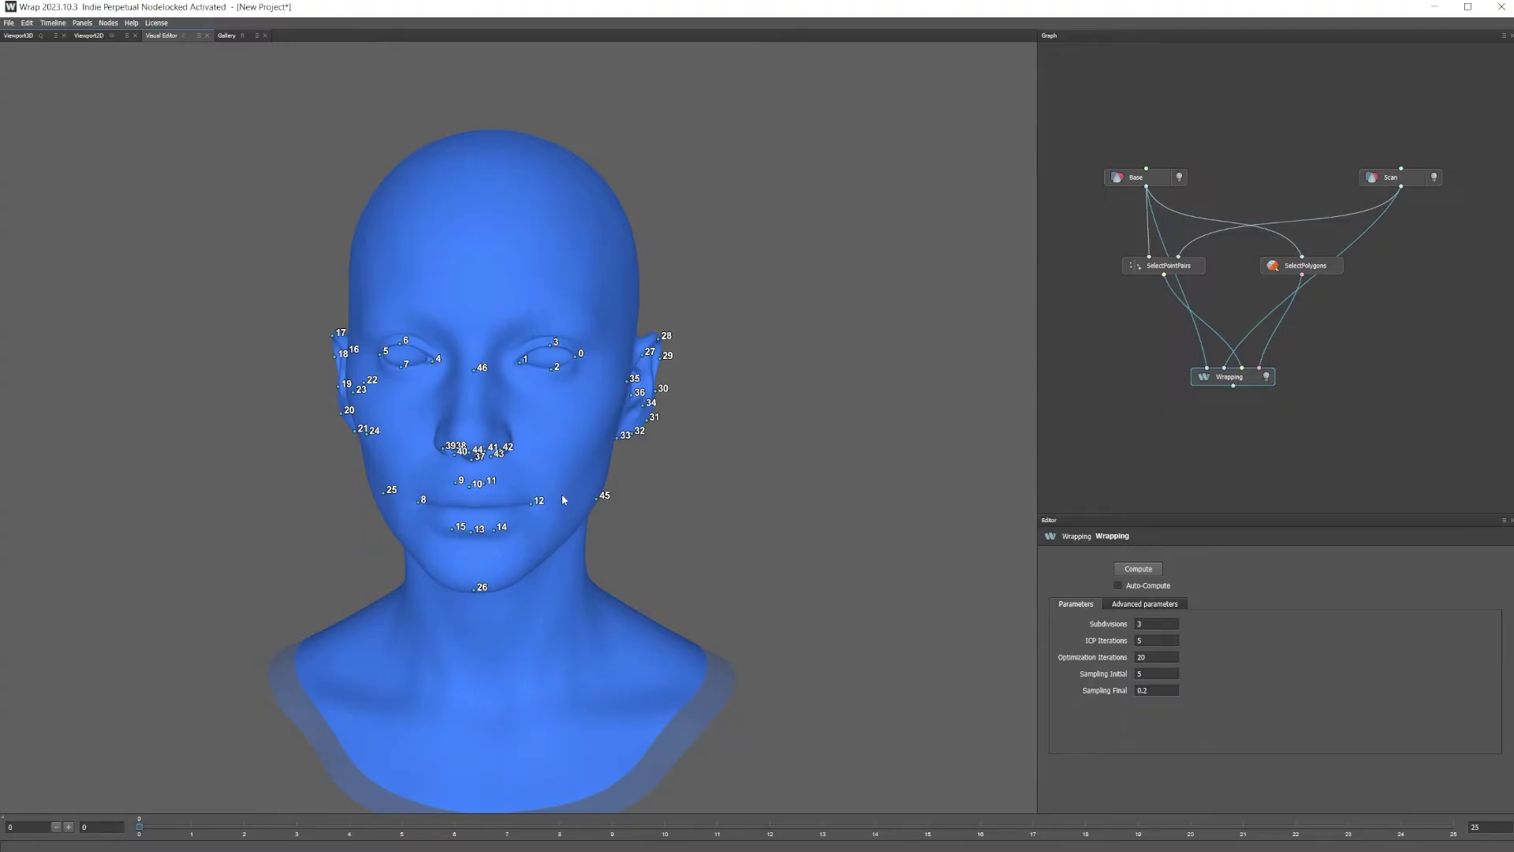
{"action": "scroll", "coordinate": [563, 499], "scroll_direction": "up", "scroll_amount": 4}
{"action": "left_click_drag", "start_coordinate": [641, 520], "coordinate": [671, 505]}
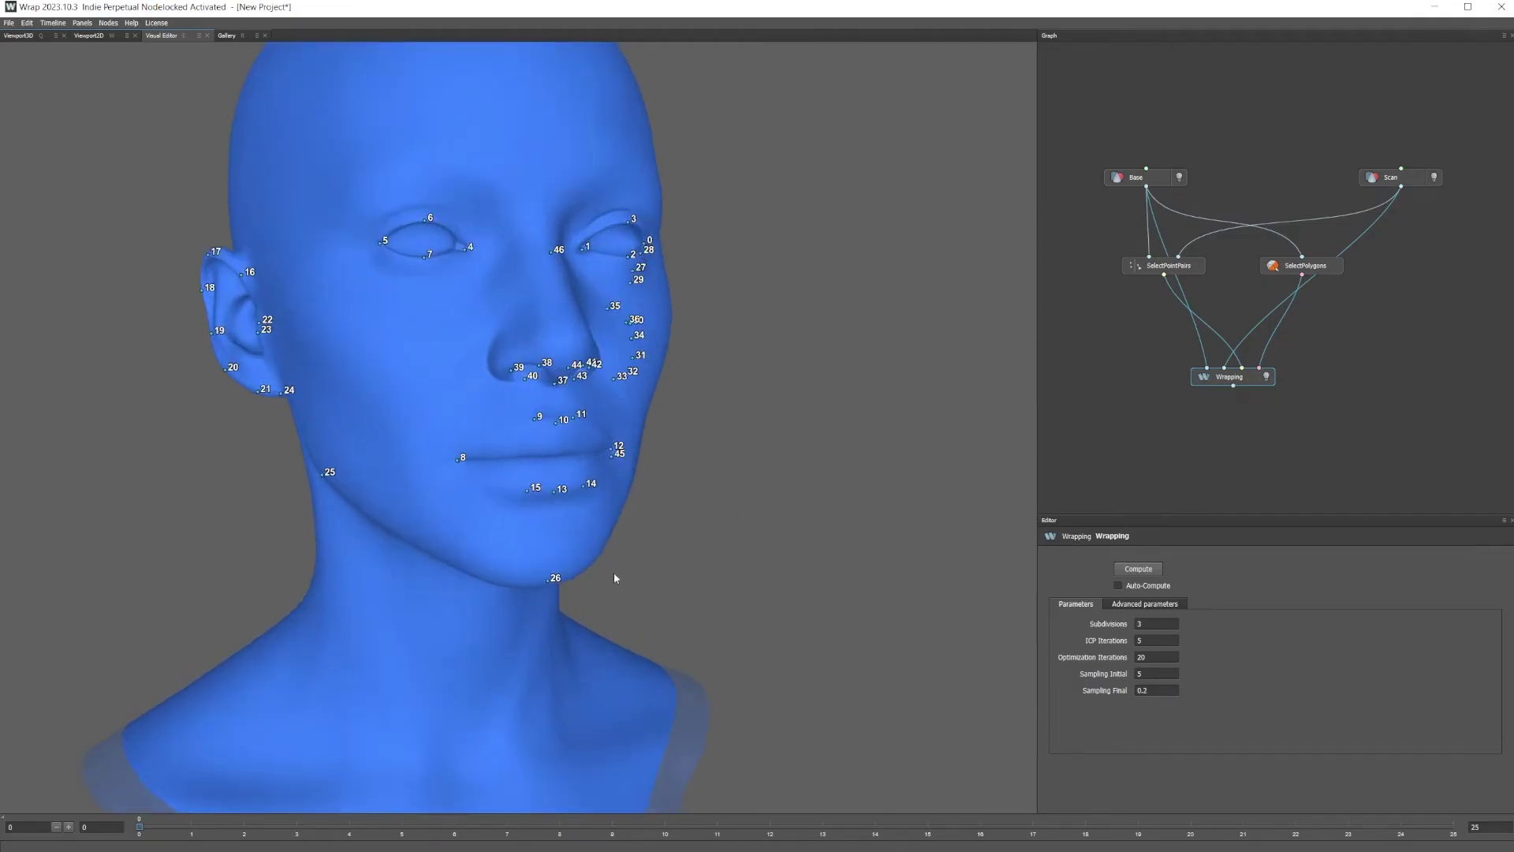
- Add a LoadImage node connected to the Scan node's input, and browse to the 3D_ScanStore_Free+Head Textures folder for its file
{"action": "left_click_drag", "start_coordinate": [598, 595], "coordinate": [631, 704]}
{"action": "left_click_drag", "start_coordinate": [759, 608], "coordinate": [868, 623]}
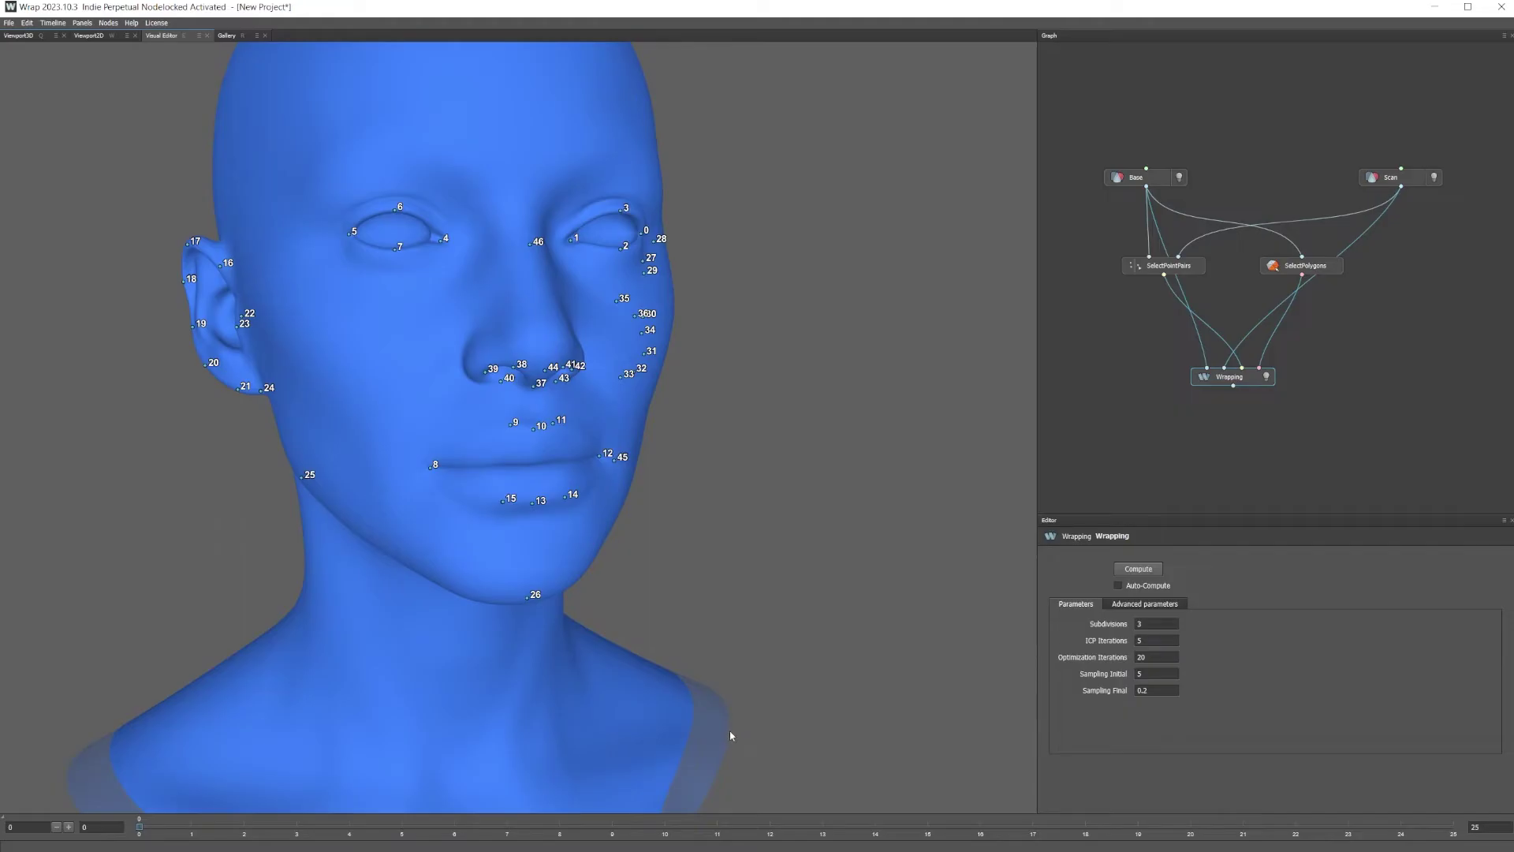
{"action": "right_click", "coordinate": [1156, 118]}
{"action": "mouse_move", "coordinate": [1201, 145]}
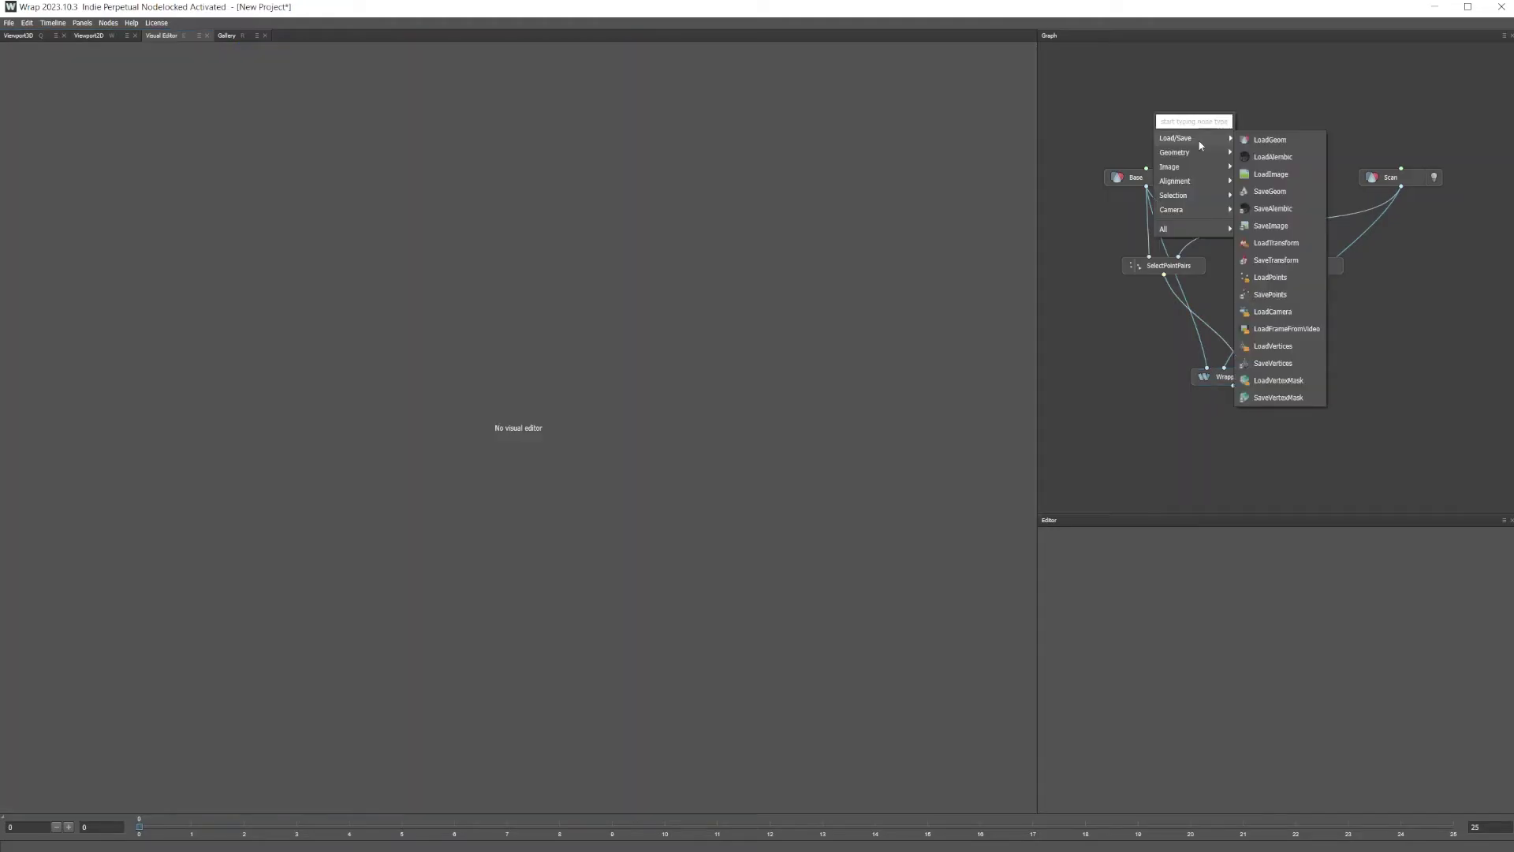
{"action": "left_click", "coordinate": [1289, 174]}
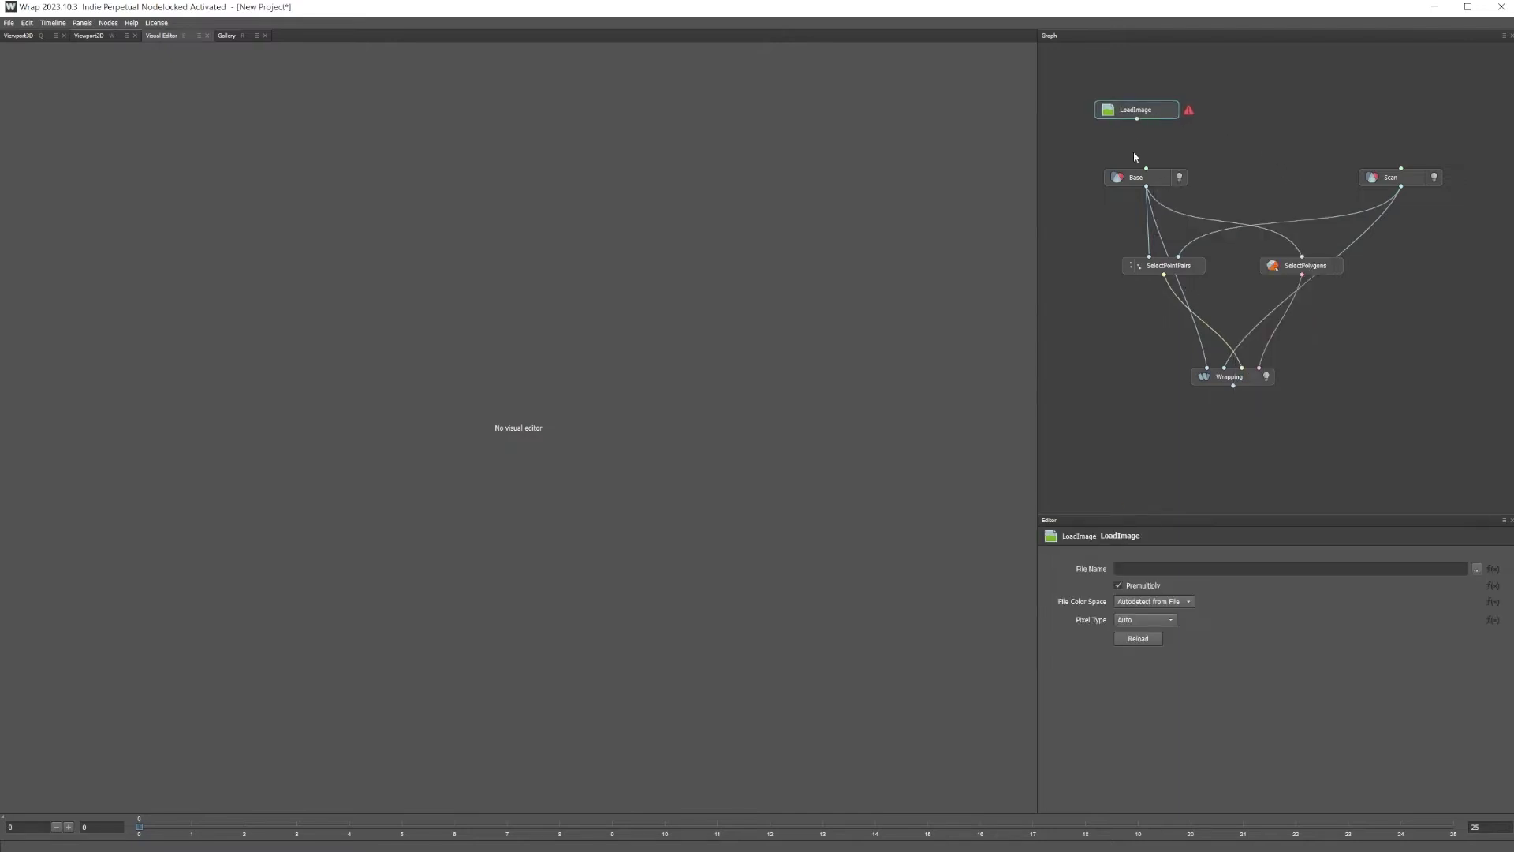
{"action": "left_click_drag", "start_coordinate": [1136, 119], "coordinate": [1400, 168]}
{"action": "left_click_drag", "start_coordinate": [1160, 111], "coordinate": [1404, 109]}
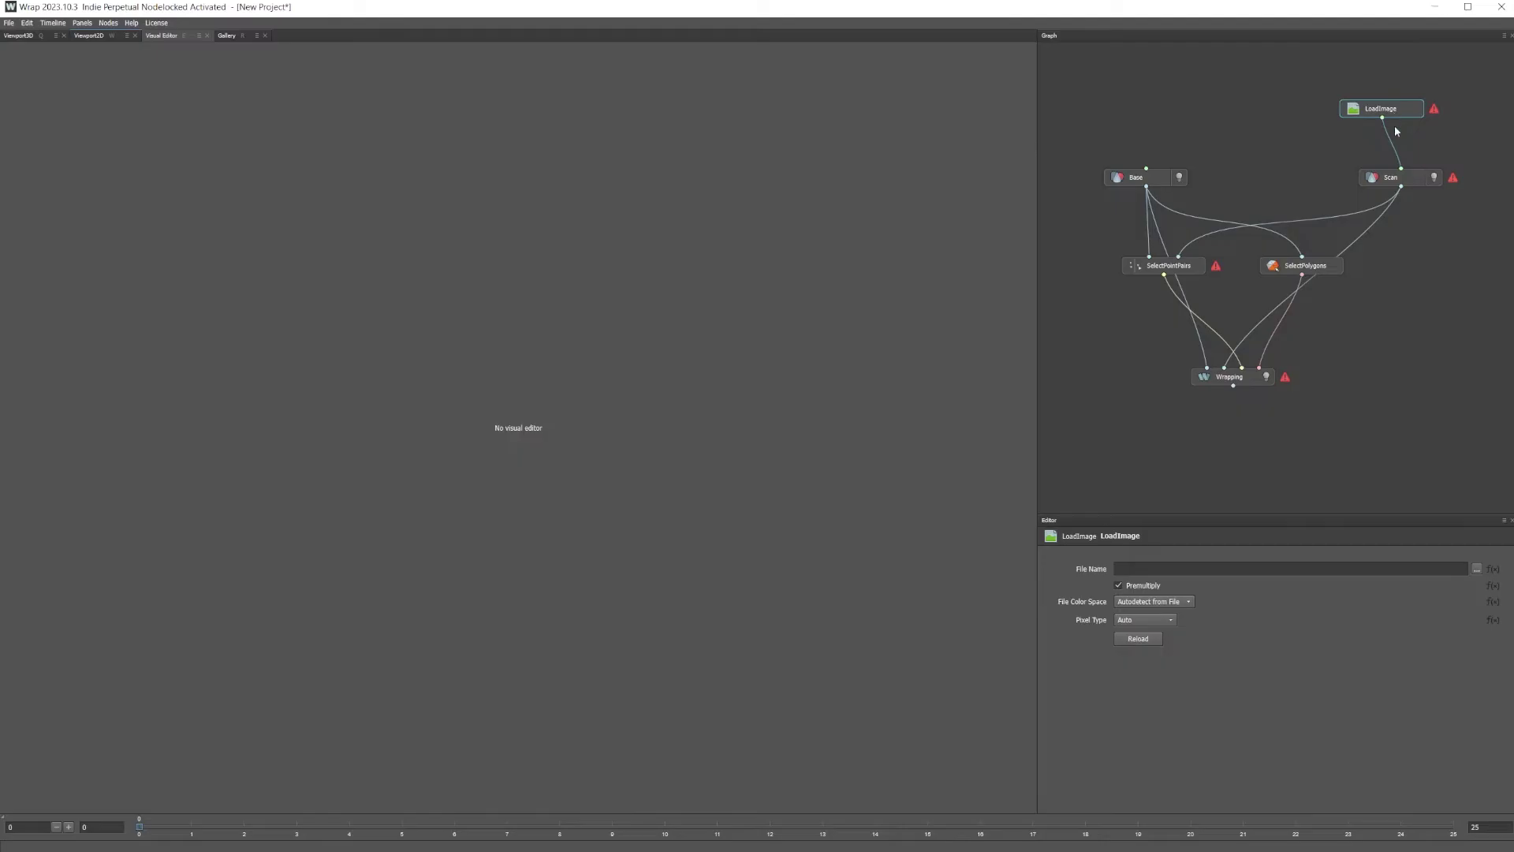
{"action": "left_click", "coordinate": [1477, 568]}
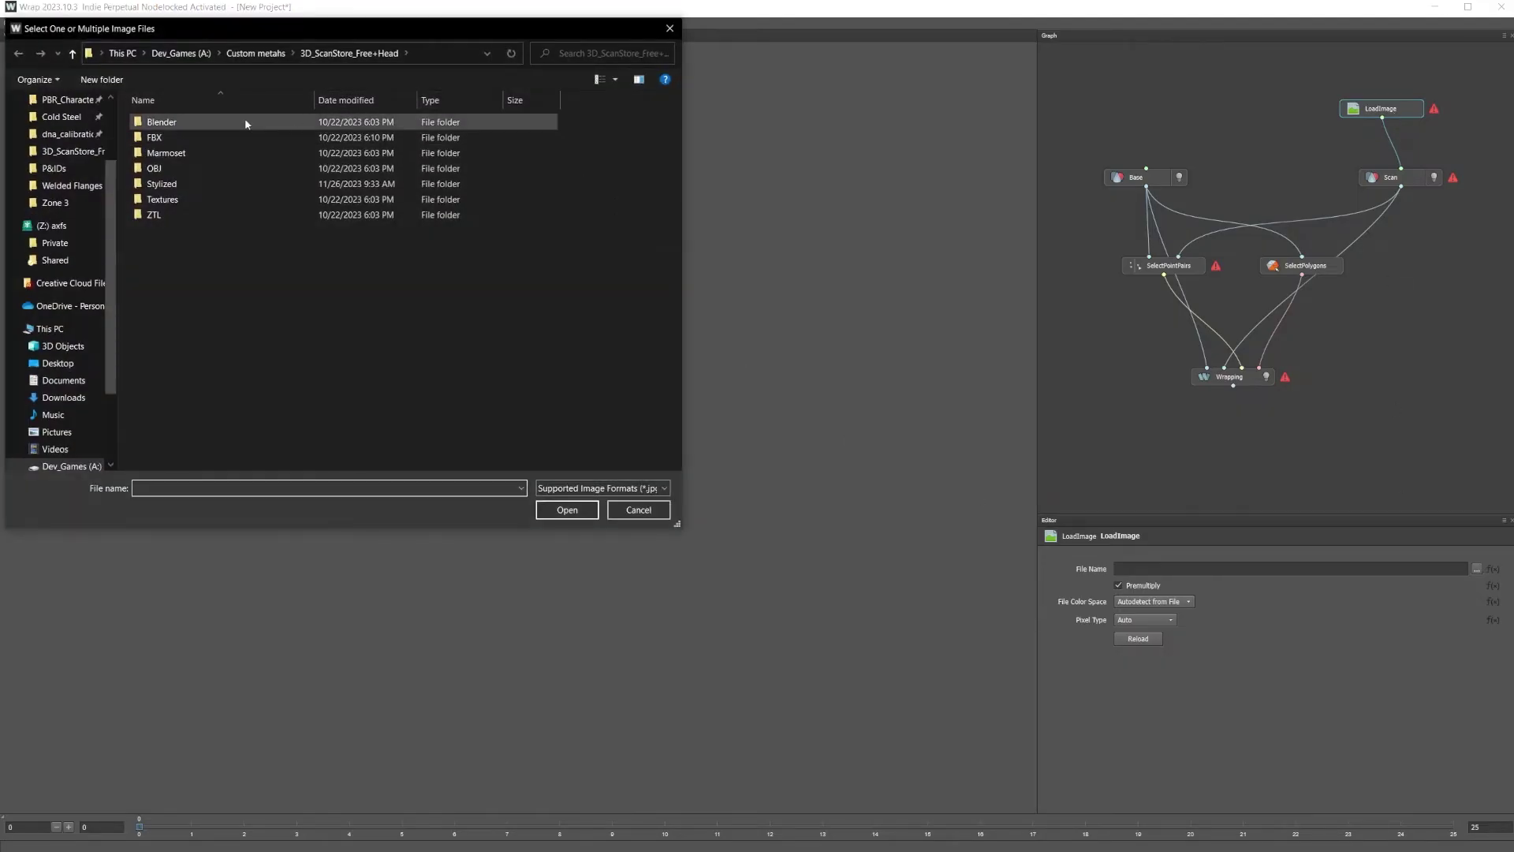
{"action": "double_click", "coordinate": [244, 199]}
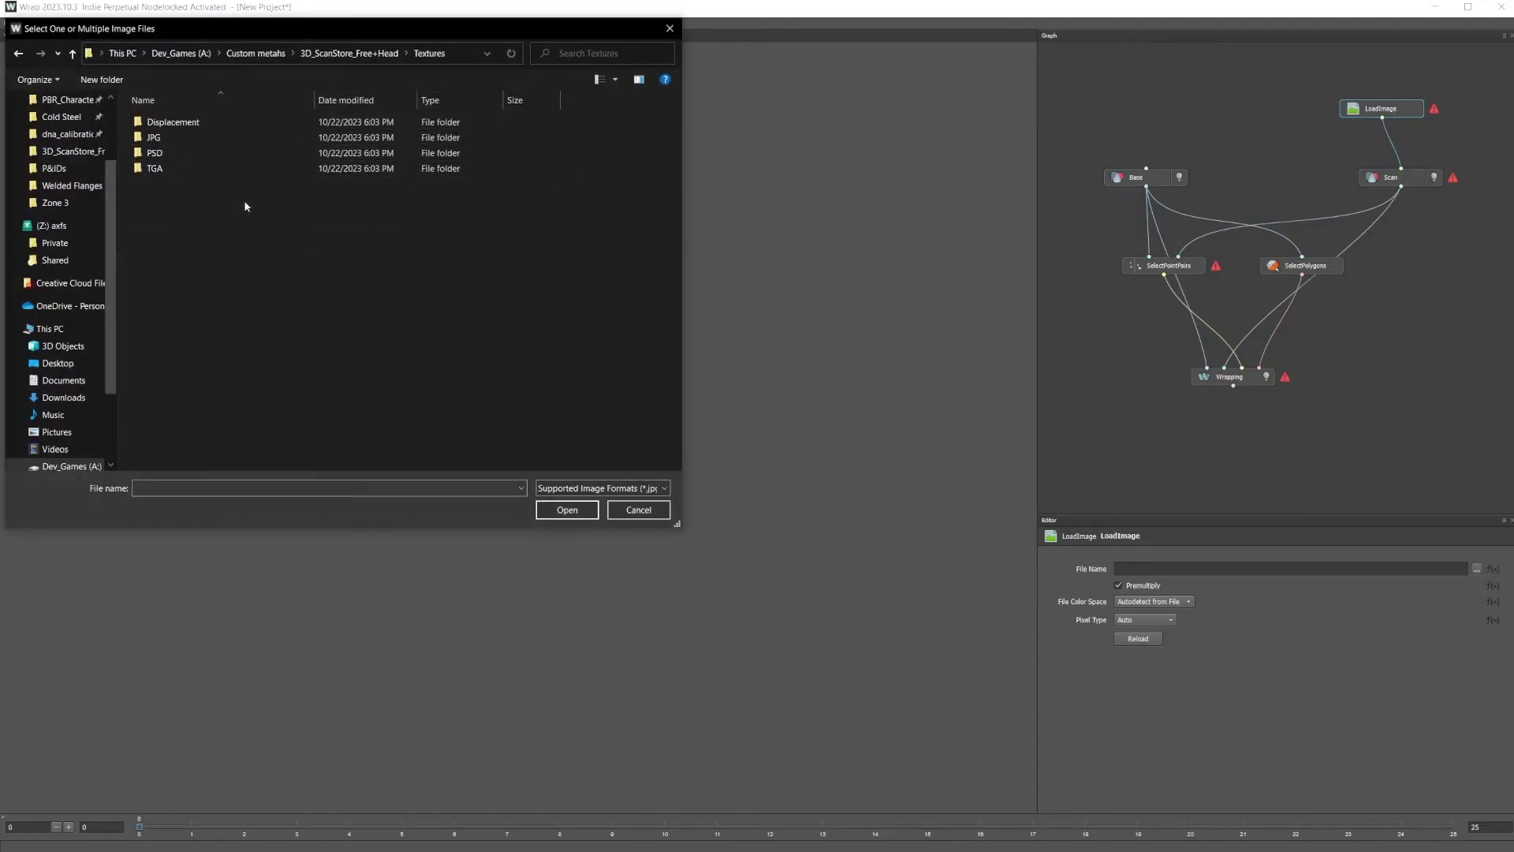
{"action": "double_click", "coordinate": [193, 168]}
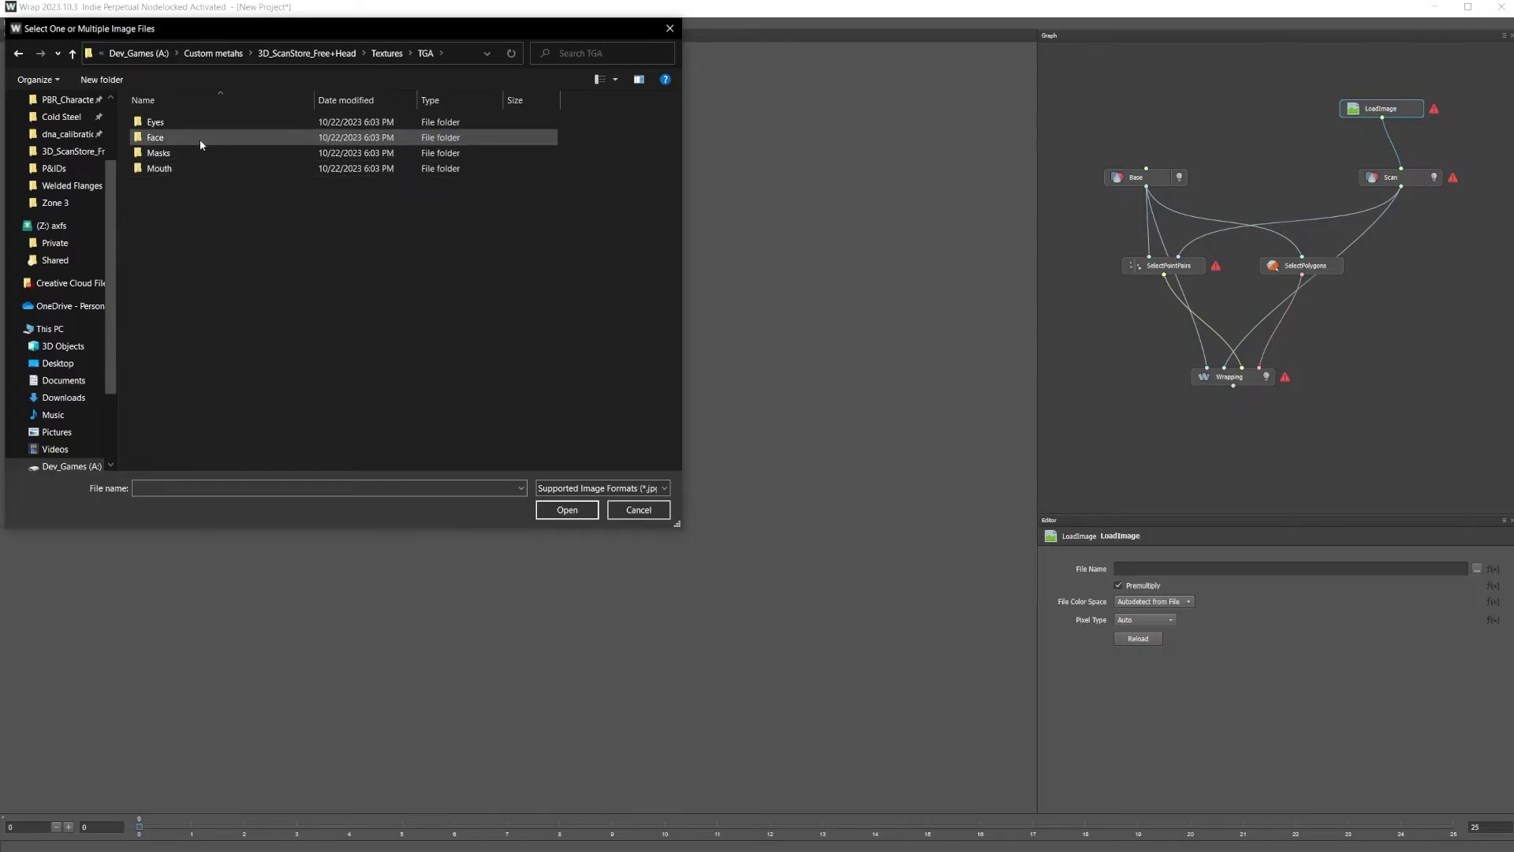
{"action": "double_click", "coordinate": [200, 138]}
{"action": "left_click", "coordinate": [659, 488]}
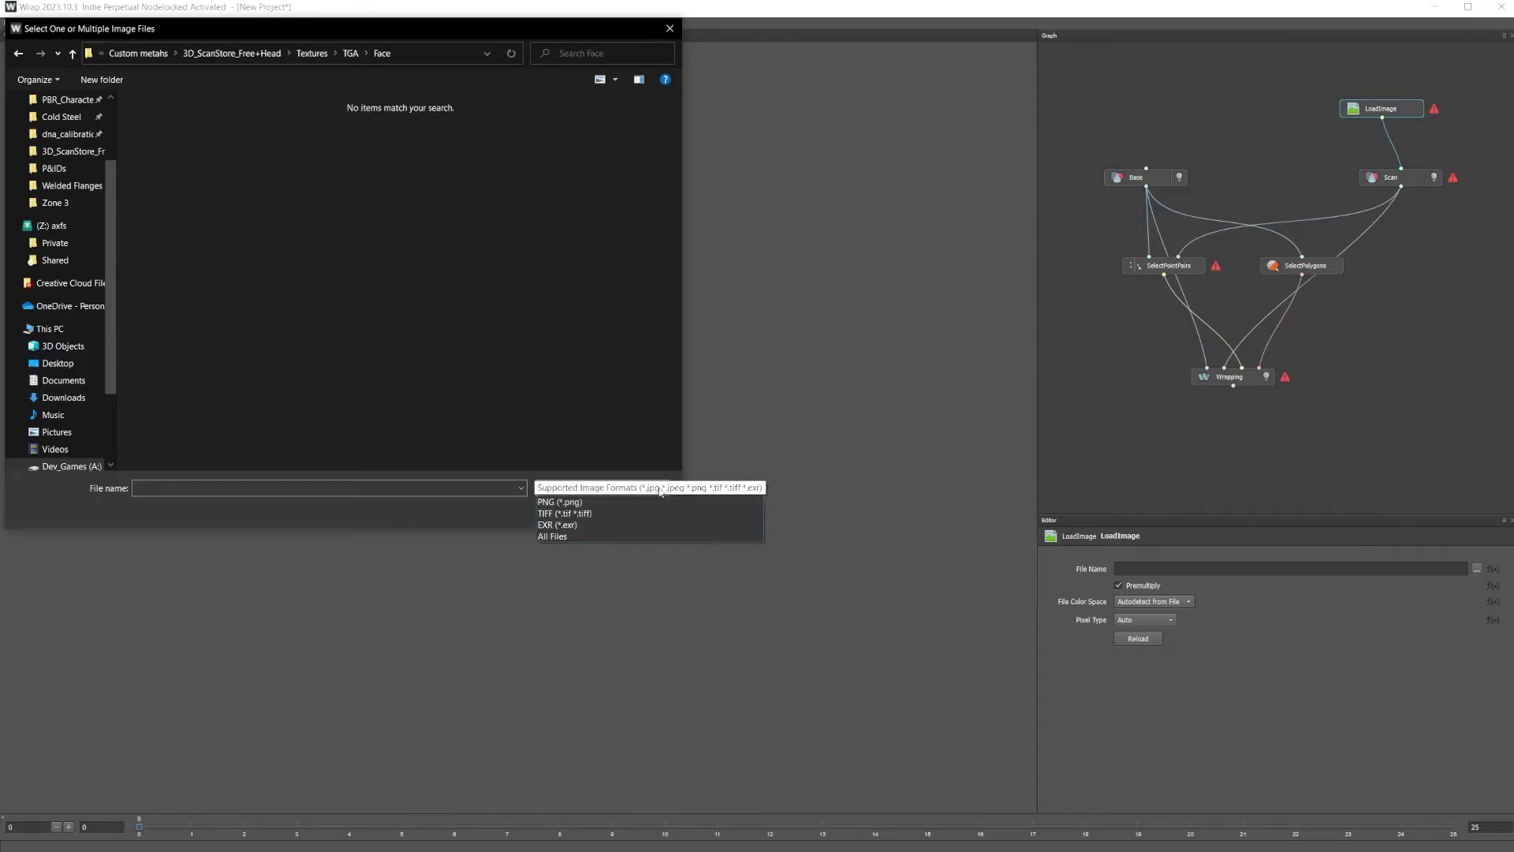
{"action": "left_click", "coordinate": [661, 492]}
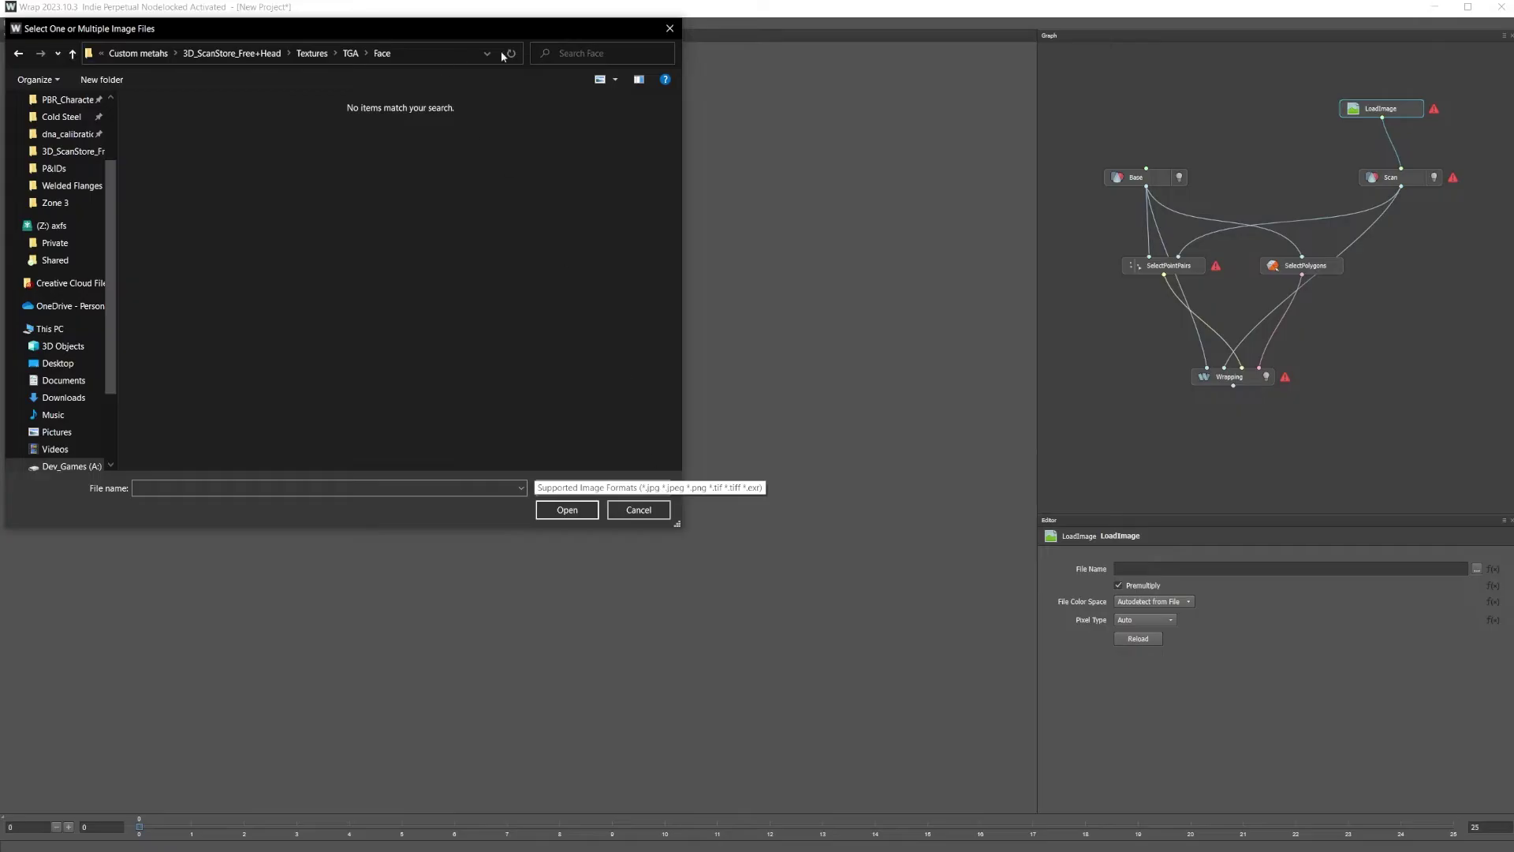
{"action": "left_click", "coordinate": [312, 53]}
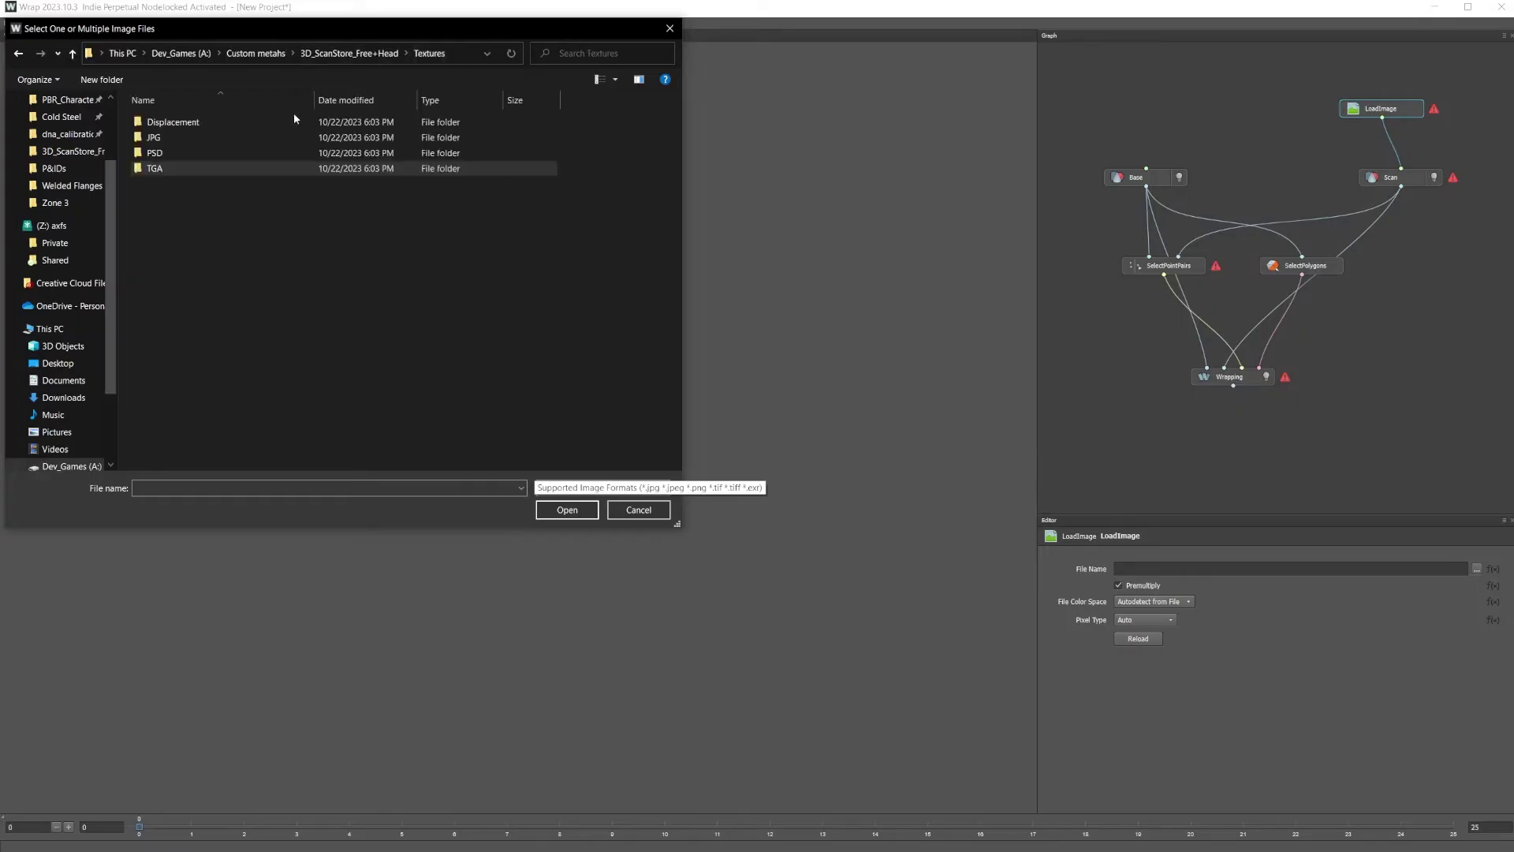
- Load the Face_Albedo image from the JPG Face texture folder into the LoadImage node
{"action": "double_click", "coordinate": [220, 138]}
{"action": "double_click", "coordinate": [220, 138]}
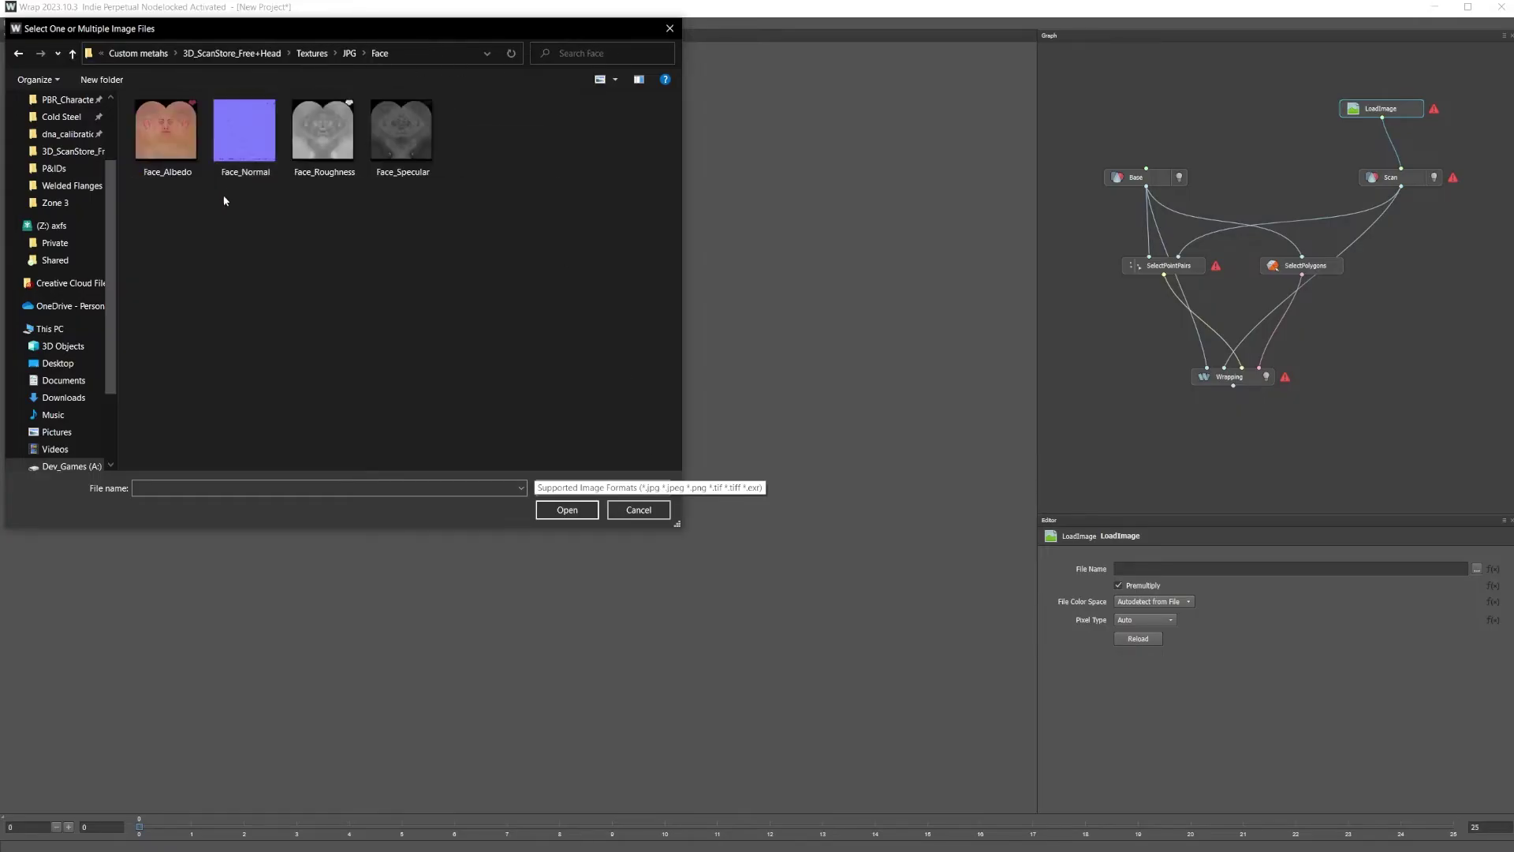
{"action": "left_click", "coordinate": [169, 157]}
{"action": "left_click", "coordinate": [562, 511]}
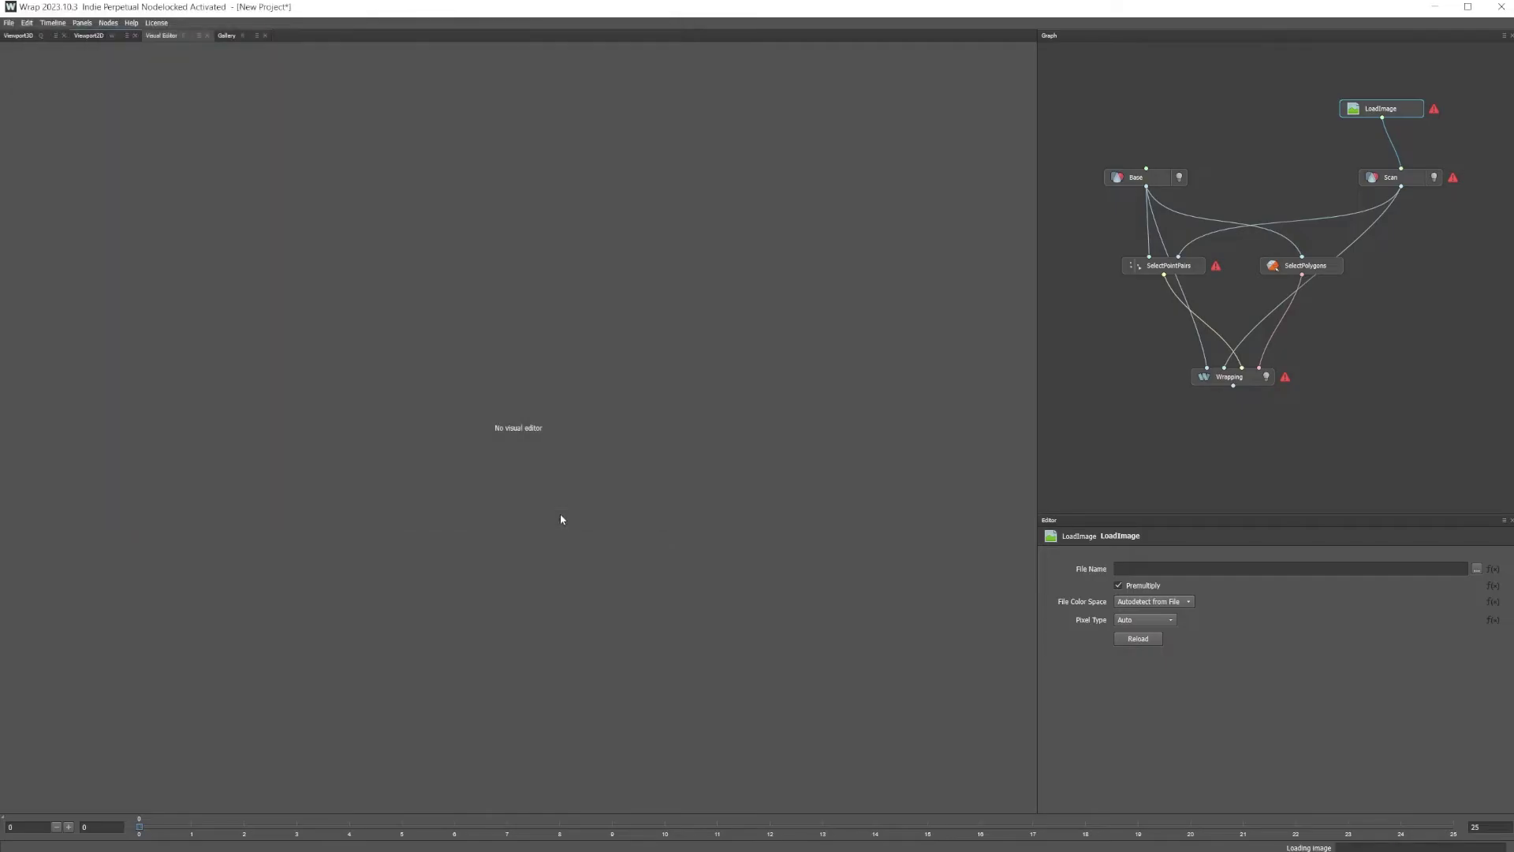
- Show the Scan in the 3D view and hide the Base and Wrapping geometry so only the textured scan head is displayed
{"action": "left_click", "coordinate": [1411, 182]}
{"action": "left_click", "coordinate": [19, 36]}
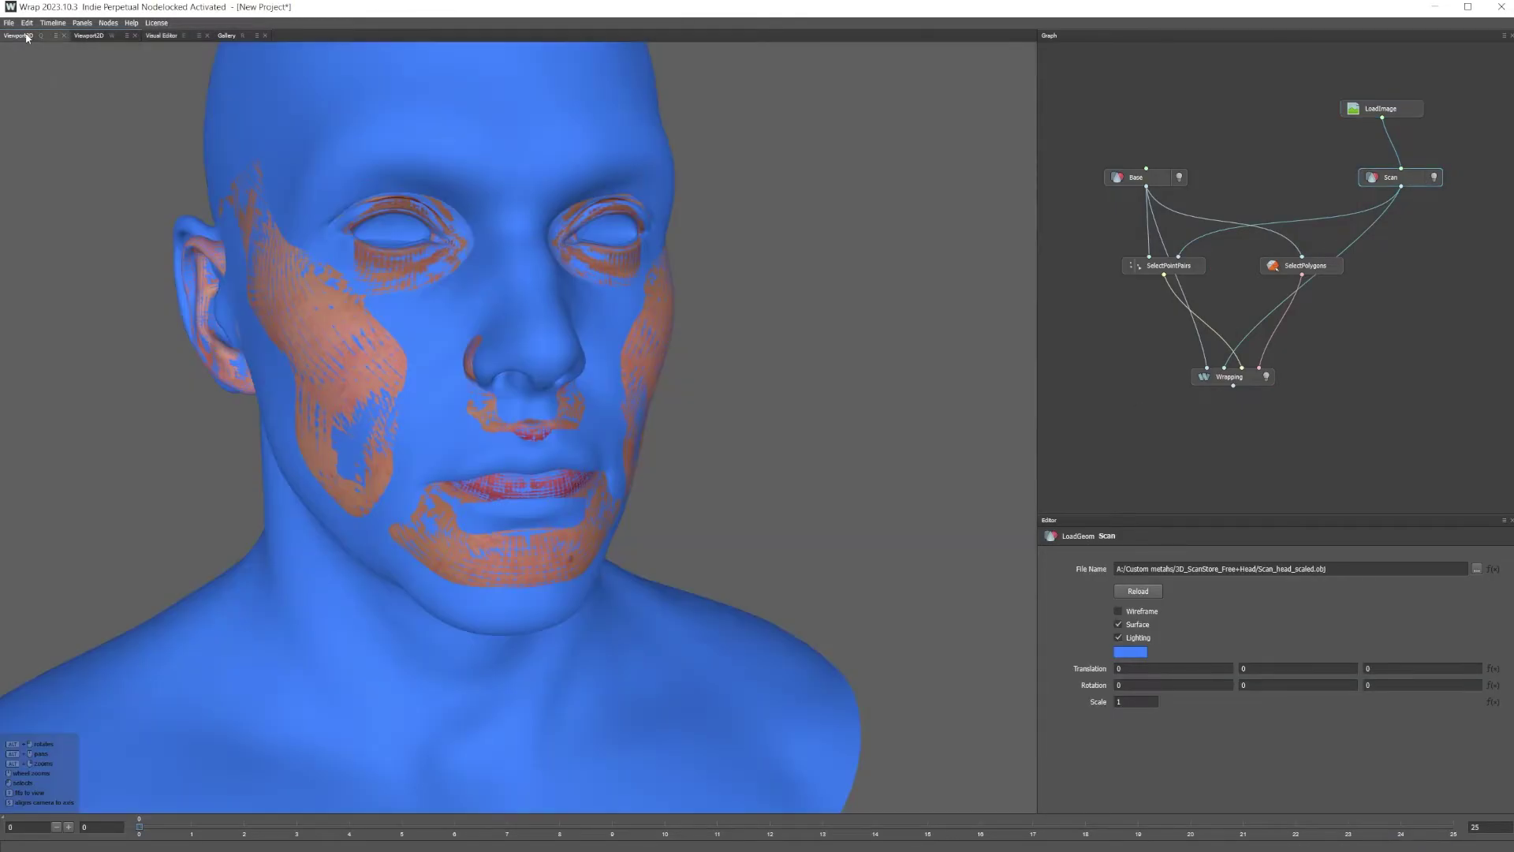
{"action": "left_click", "coordinate": [1179, 176]}
{"action": "left_click", "coordinate": [1191, 389]}
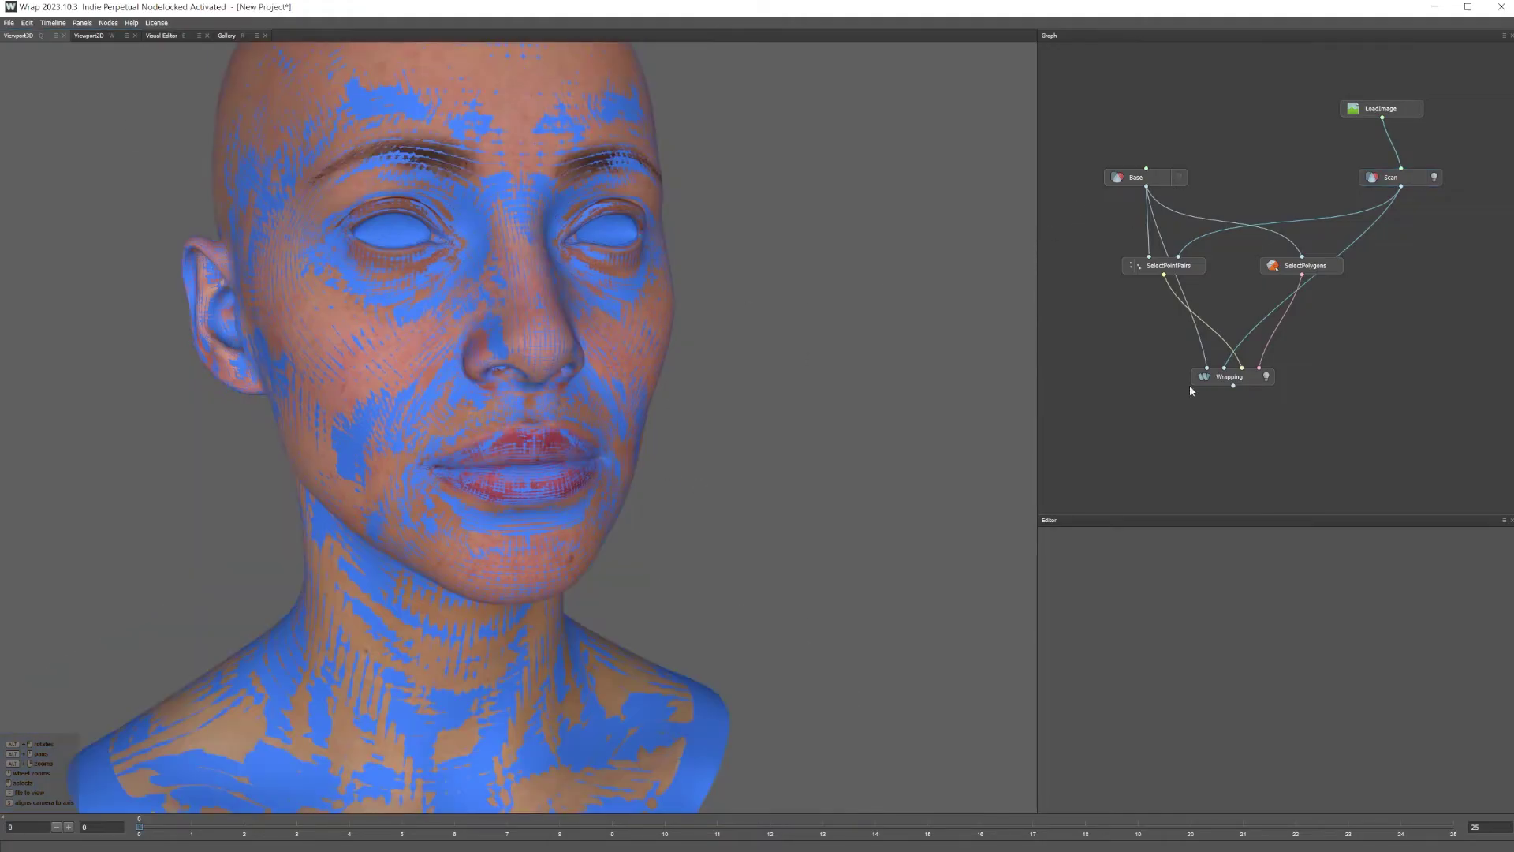
{"action": "left_click", "coordinate": [1269, 376]}
{"action": "scroll", "coordinate": [531, 467], "scroll_direction": "down", "scroll_amount": 6}
{"action": "scroll", "coordinate": [531, 466], "scroll_direction": "up", "scroll_amount": 5}
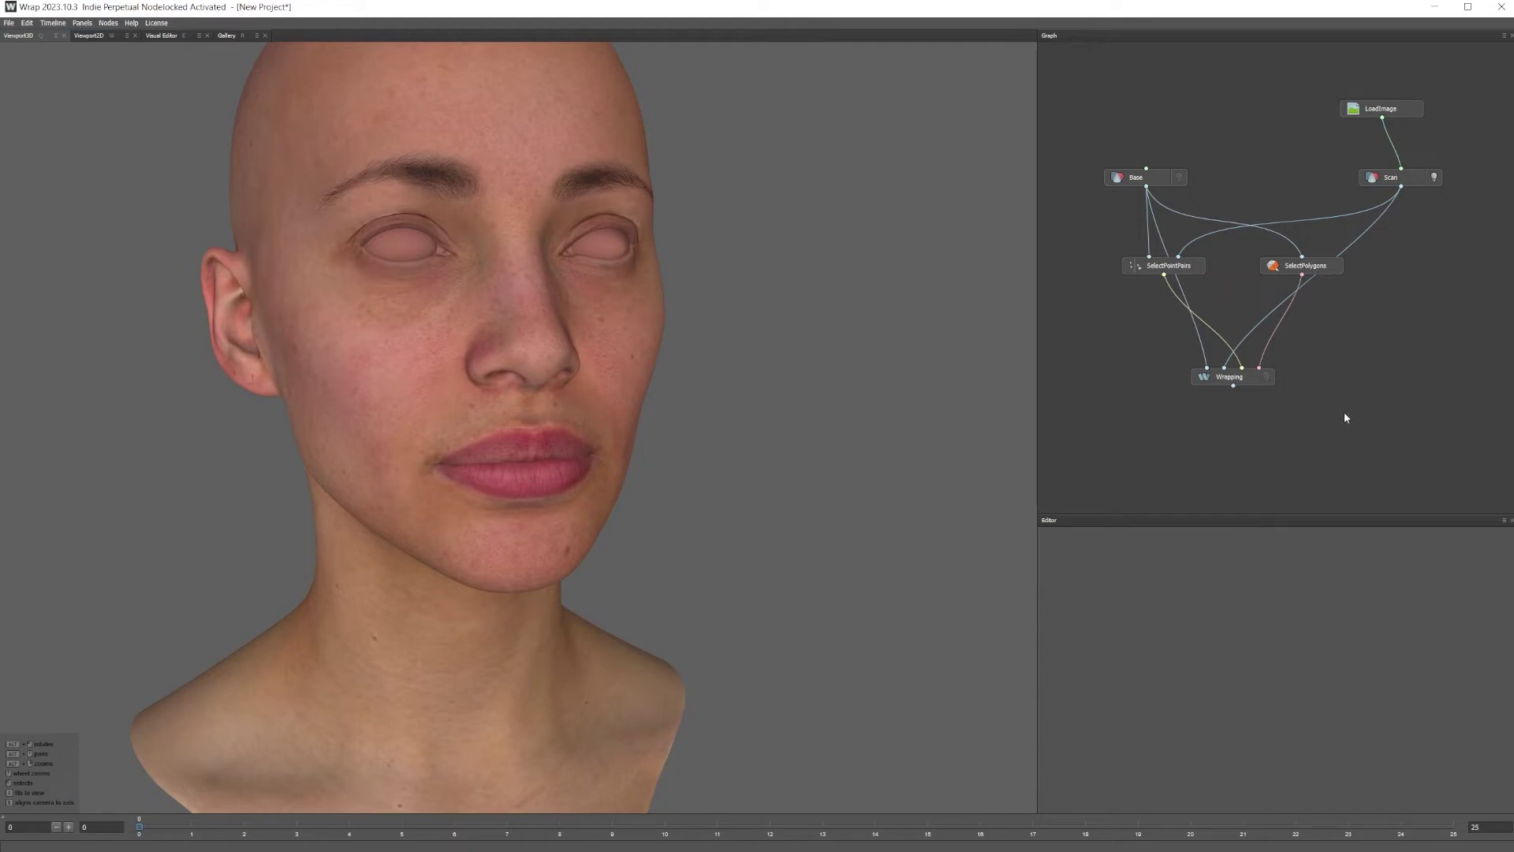
{"action": "key", "text": "Tab"}
{"action": "key", "text": "Escape"}
{"action": "key", "text": "Tab"}
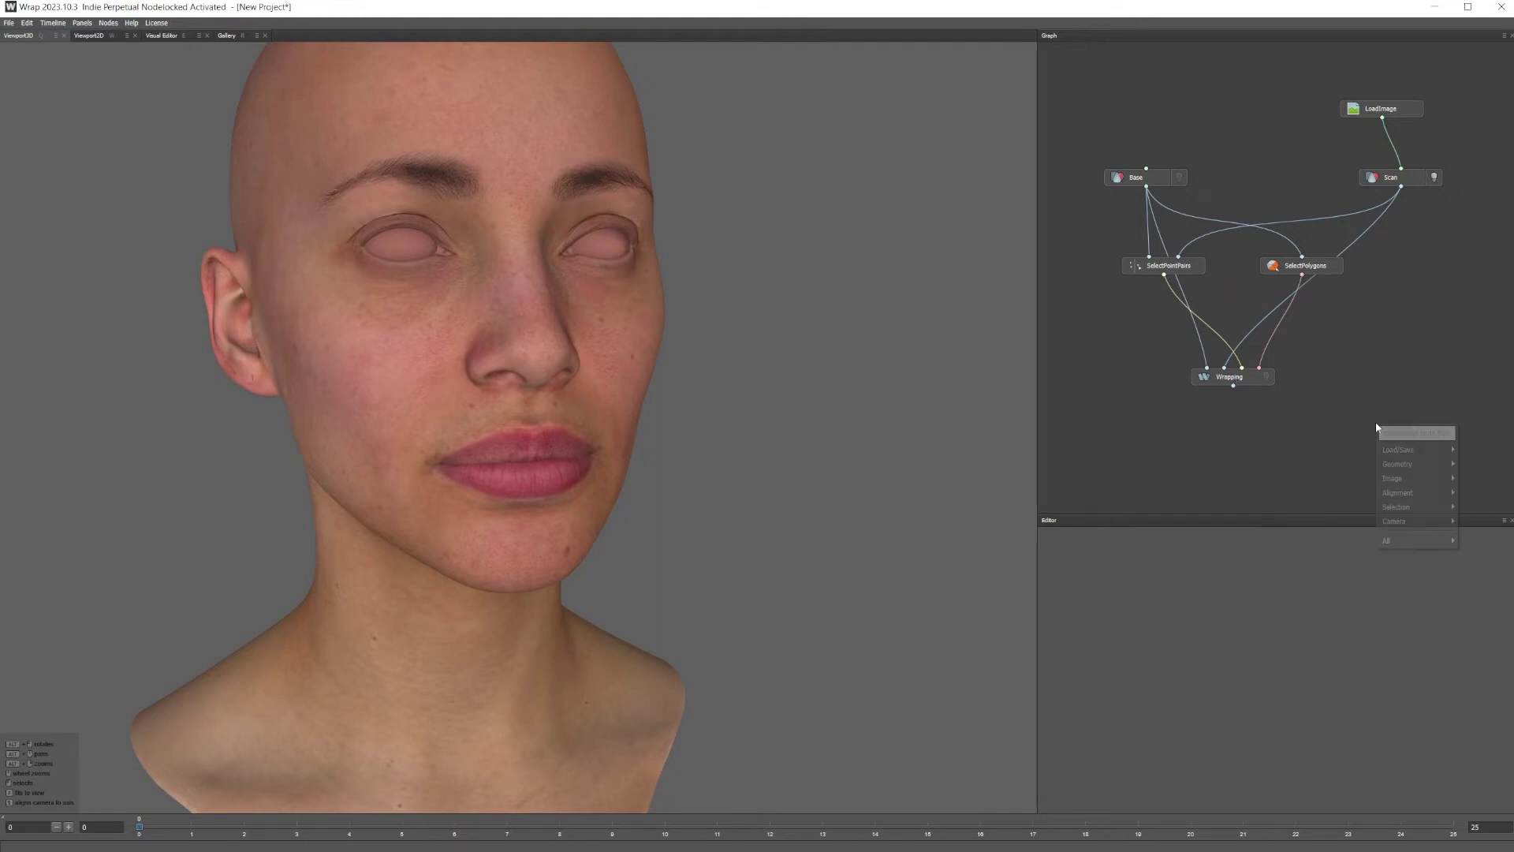
{"action": "type", "text": "tran"}
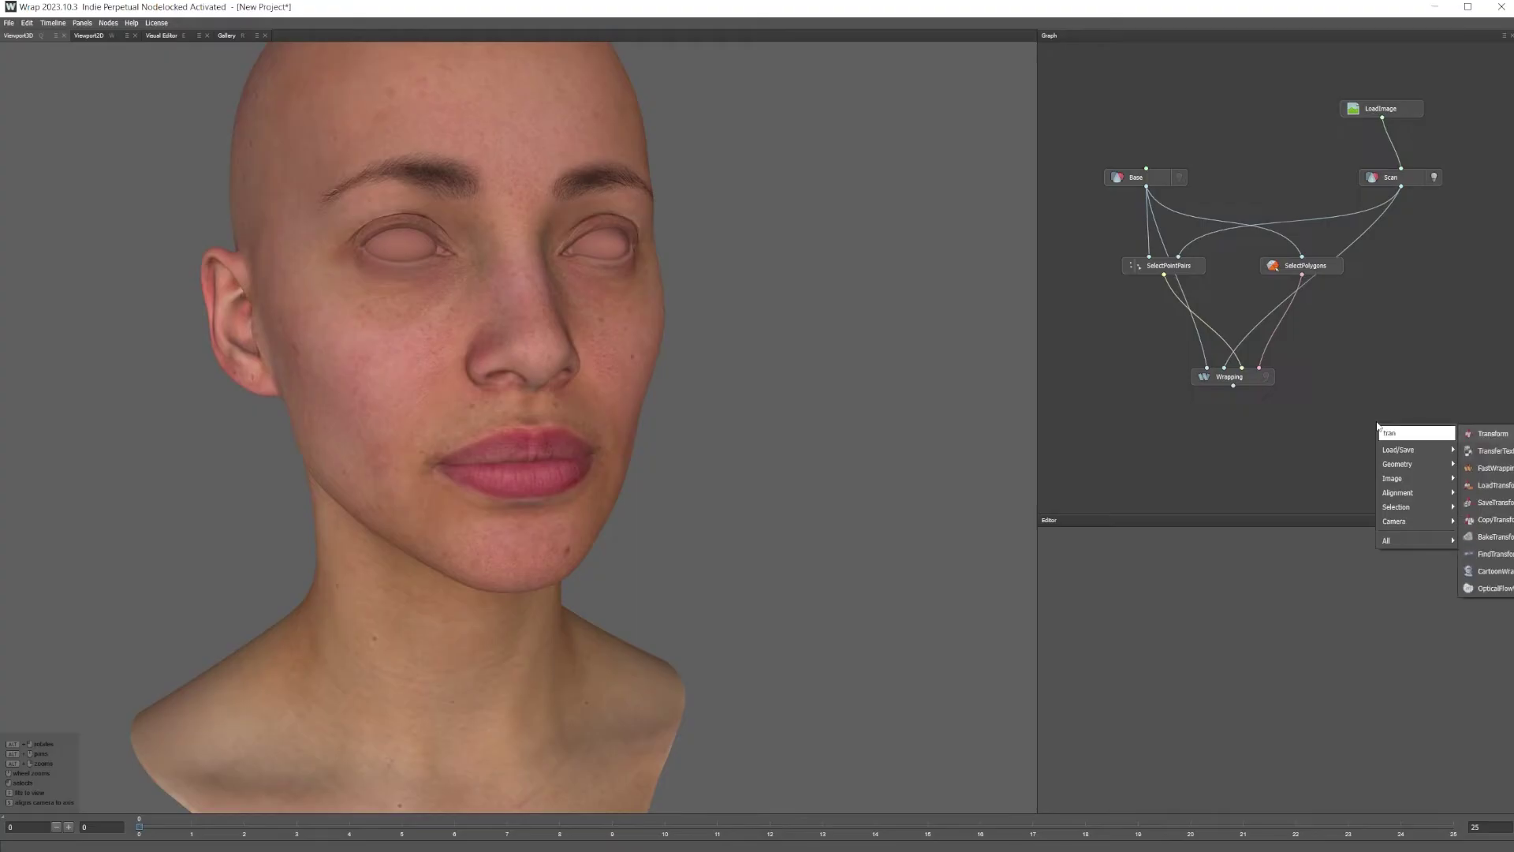
{"action": "left_click", "coordinate": [1167, 471]}
{"action": "left_click", "coordinate": [1102, 456]}
- Add a TransferTexture node and place it below and beside the Wrapping node in the graph
{"action": "key", "text": "Tab"}
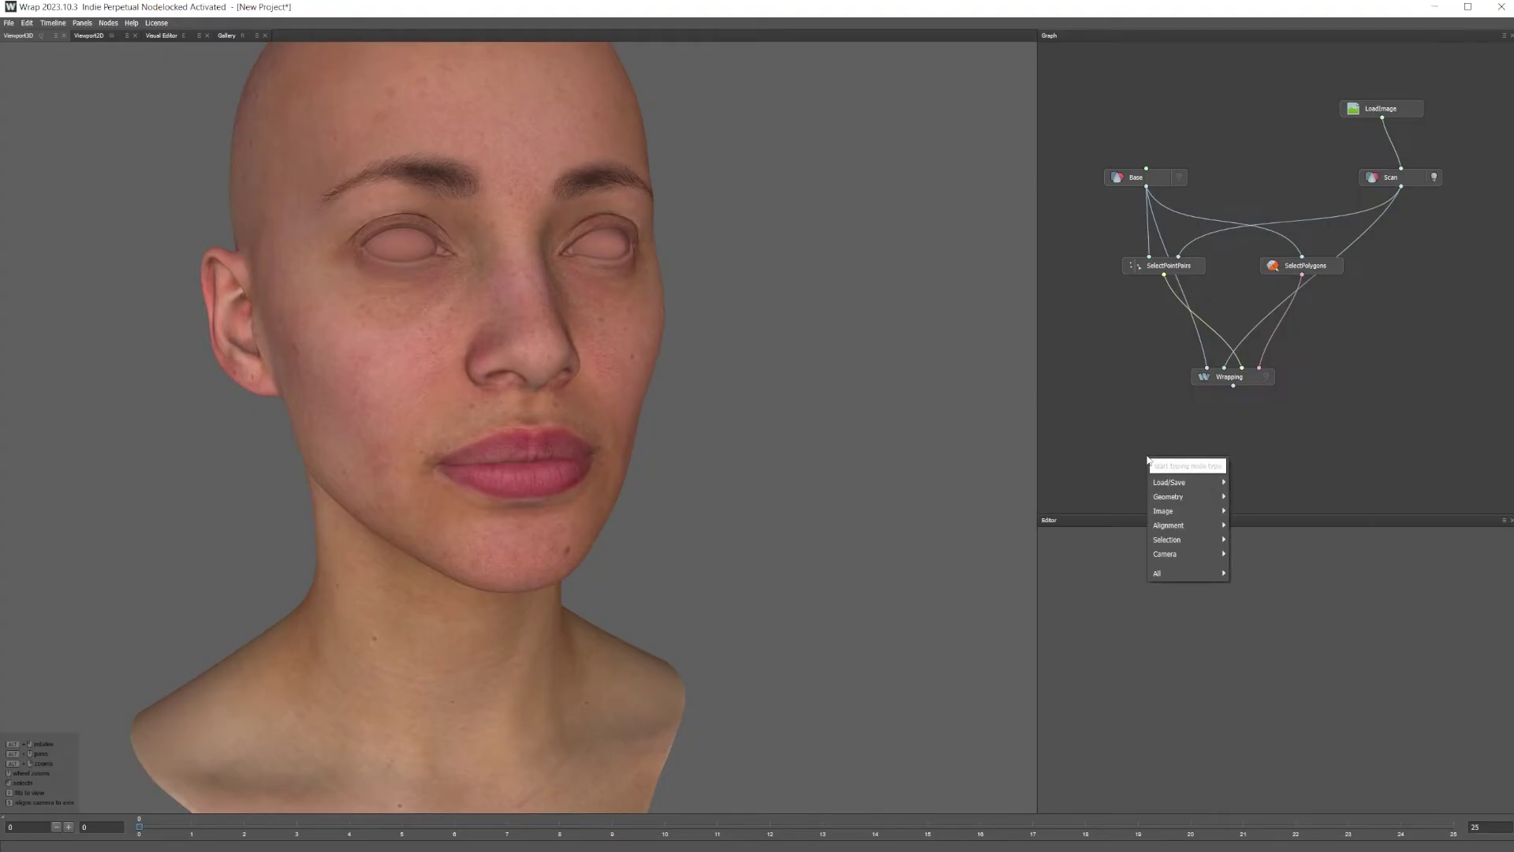
{"action": "type", "text": "transfer"}
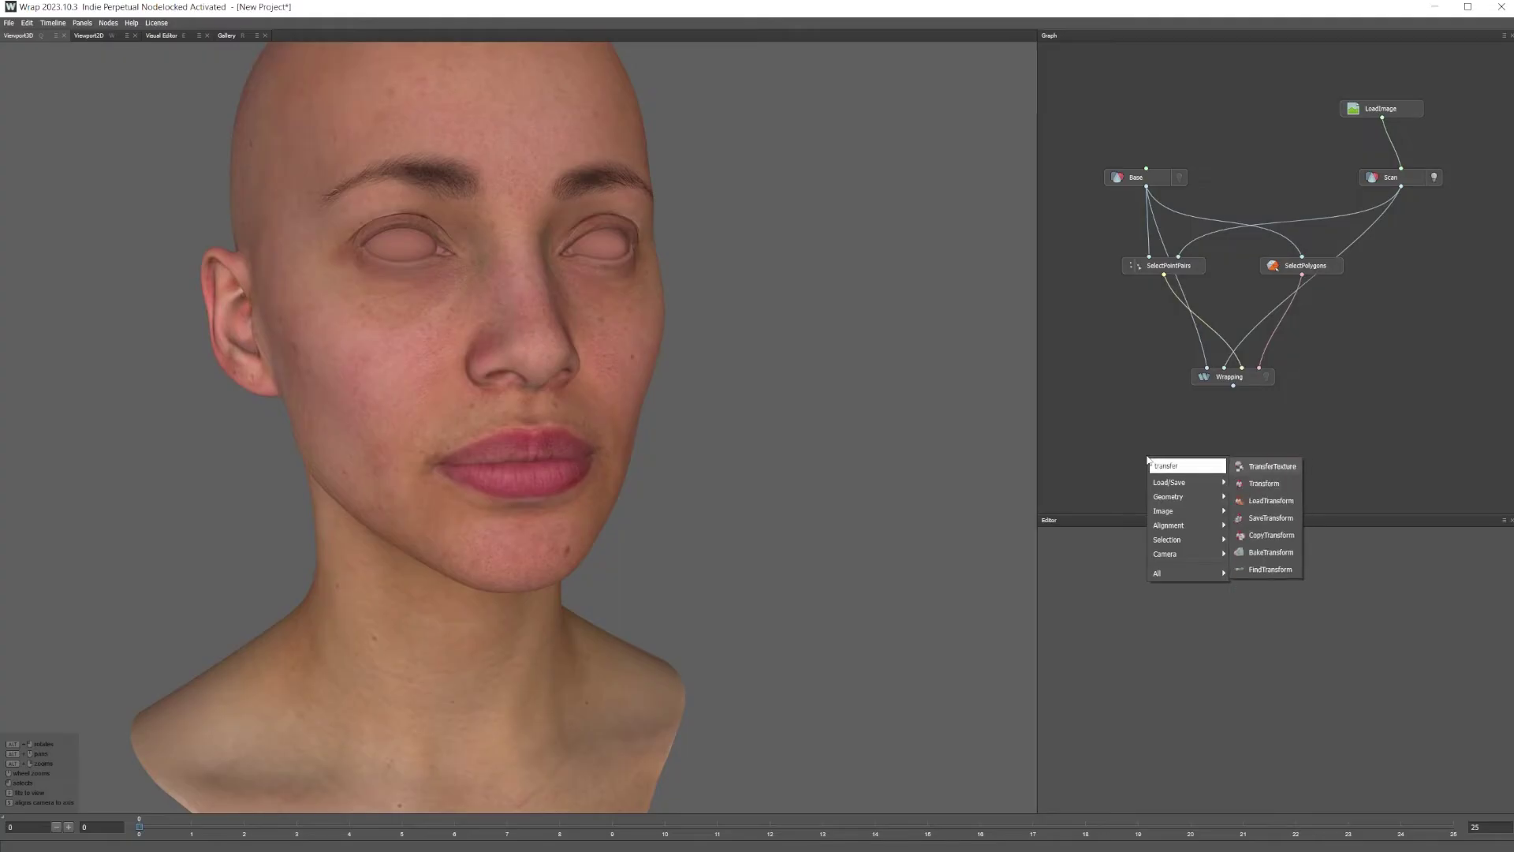
{"action": "left_click", "coordinate": [1265, 467]}
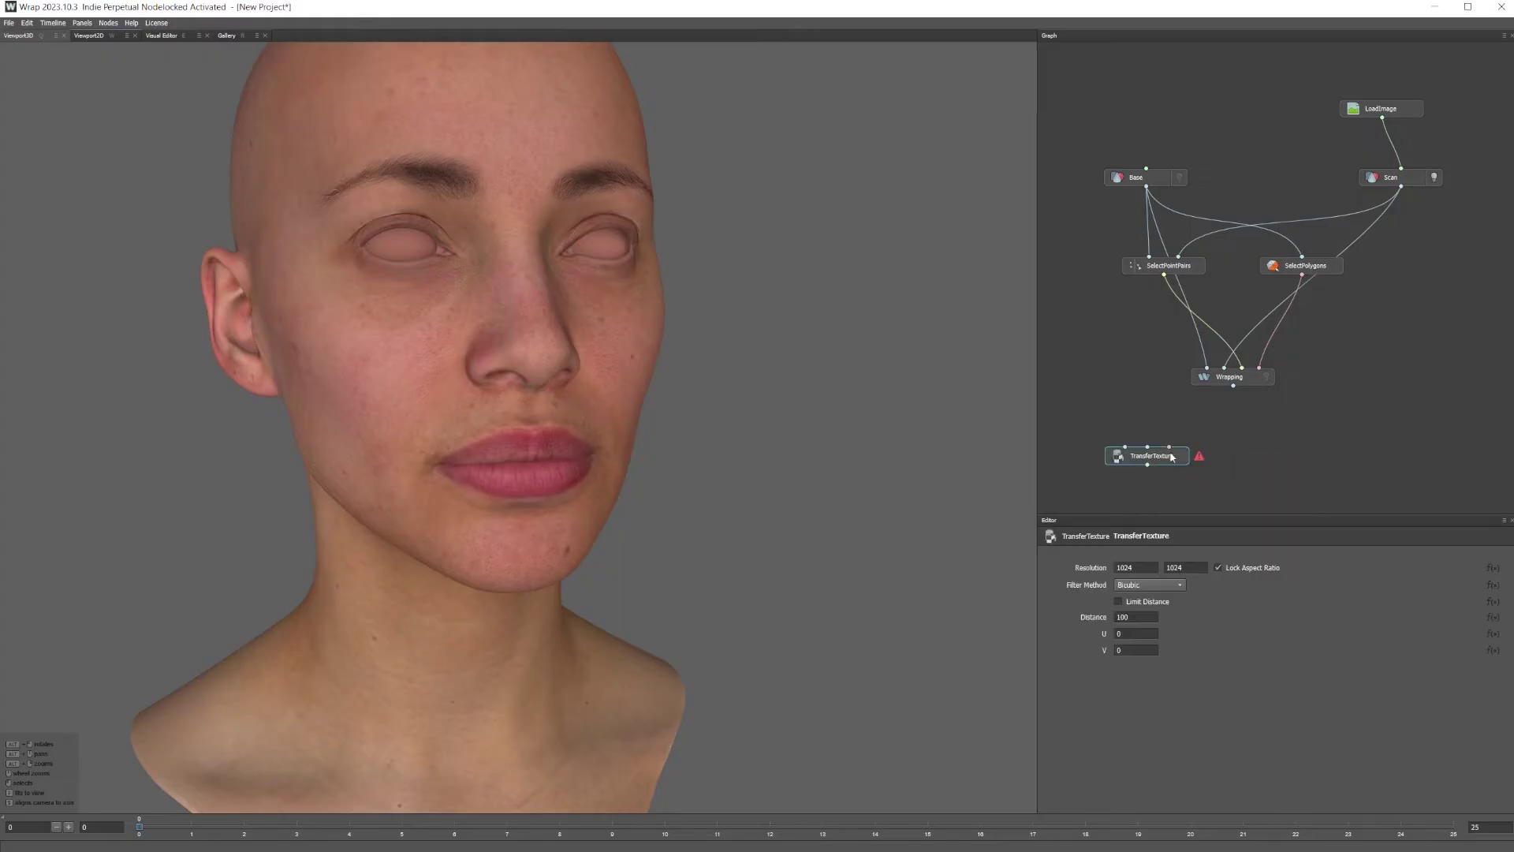
{"action": "left_click_drag", "start_coordinate": [1172, 456], "coordinate": [1358, 450]}
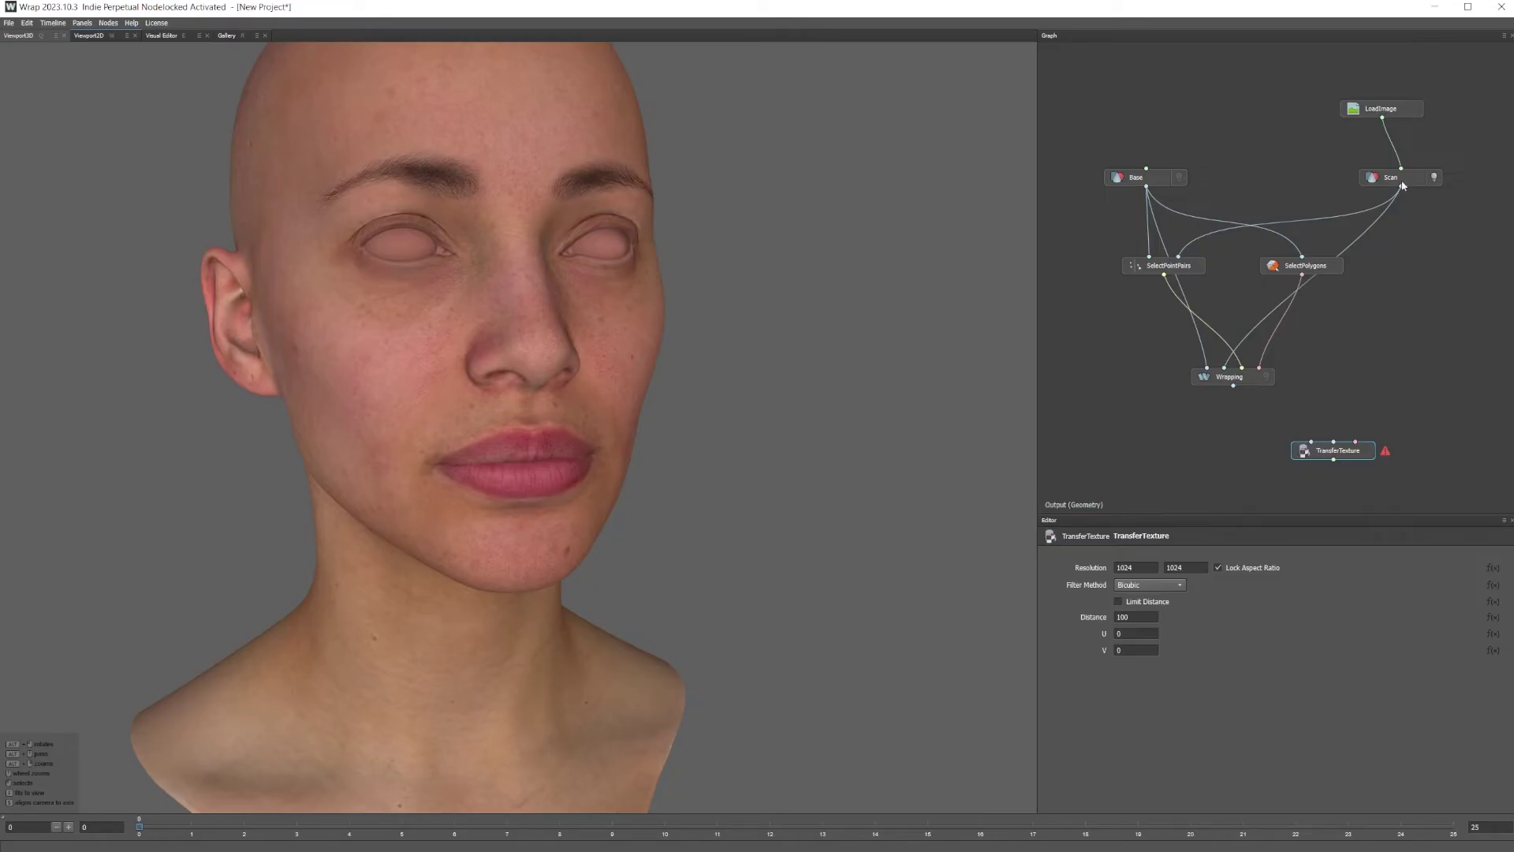
- Connect the Scan, Wrapping and SelectPolygons outputs to the three inputs of the TransferTexture node in that order
{"action": "left_click_drag", "start_coordinate": [1401, 187], "coordinate": [1311, 442]}
{"action": "left_click_drag", "start_coordinate": [1235, 386], "coordinate": [1334, 442]}
{"action": "left_click_drag", "start_coordinate": [1302, 268], "coordinate": [1354, 443]}
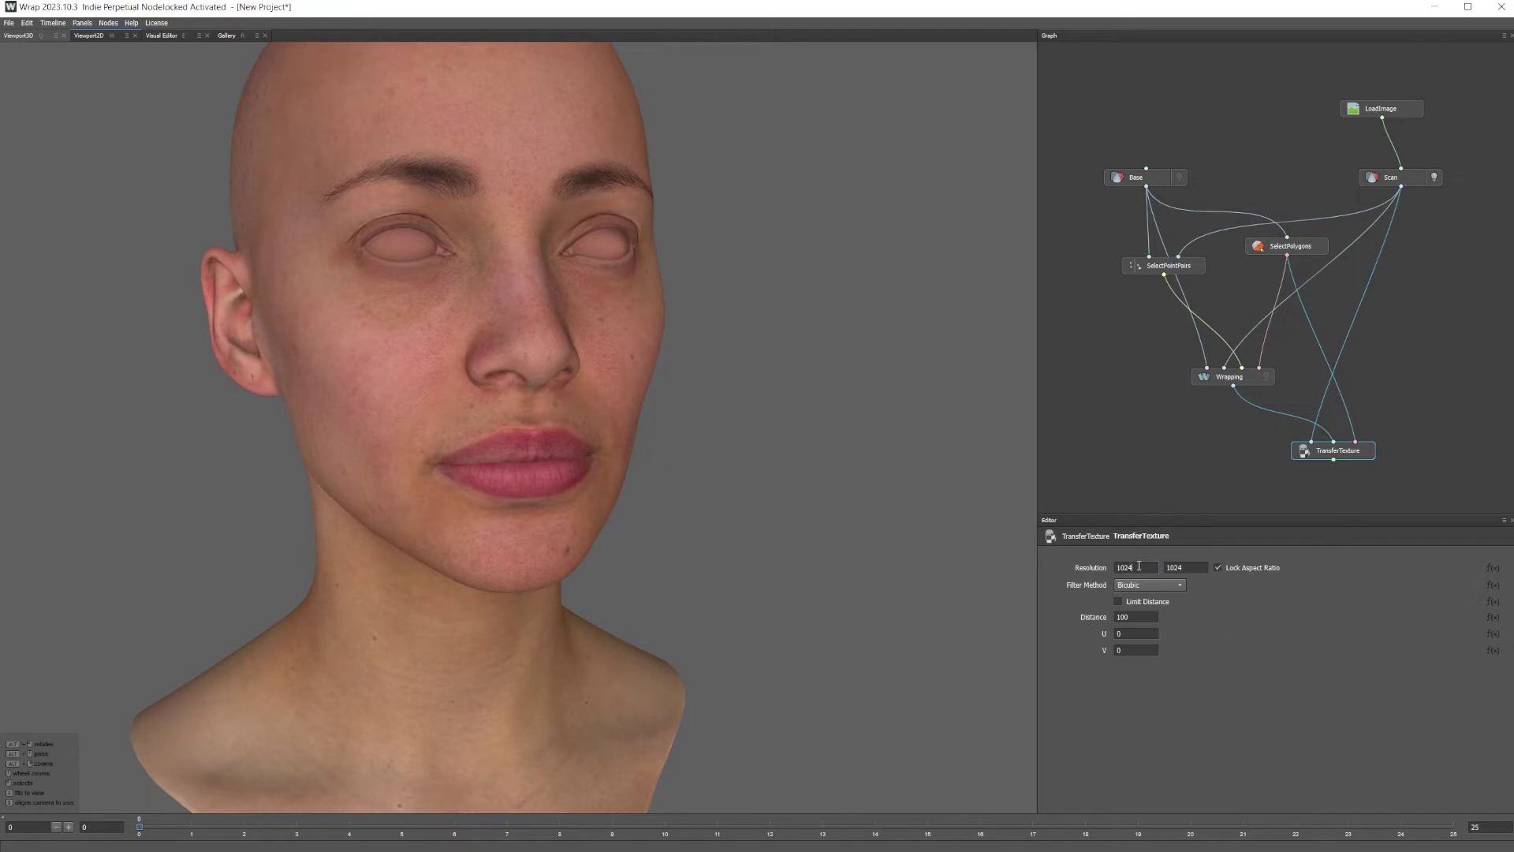
- Set the TransferTexture resolution to 4096 by 4096
{"action": "left_click_drag", "start_coordinate": [1139, 567], "coordinate": [1115, 564]}
{"action": "type", "text": "4096"}
{"action": "left_click", "coordinate": [1198, 569]}
- Examine the transferred texture in the 2D view around the eyes and mouth, and the textured head in the 3D view
{"action": "left_click", "coordinate": [89, 35]}
{"action": "scroll", "coordinate": [579, 392], "scroll_direction": "down", "scroll_amount": 5}
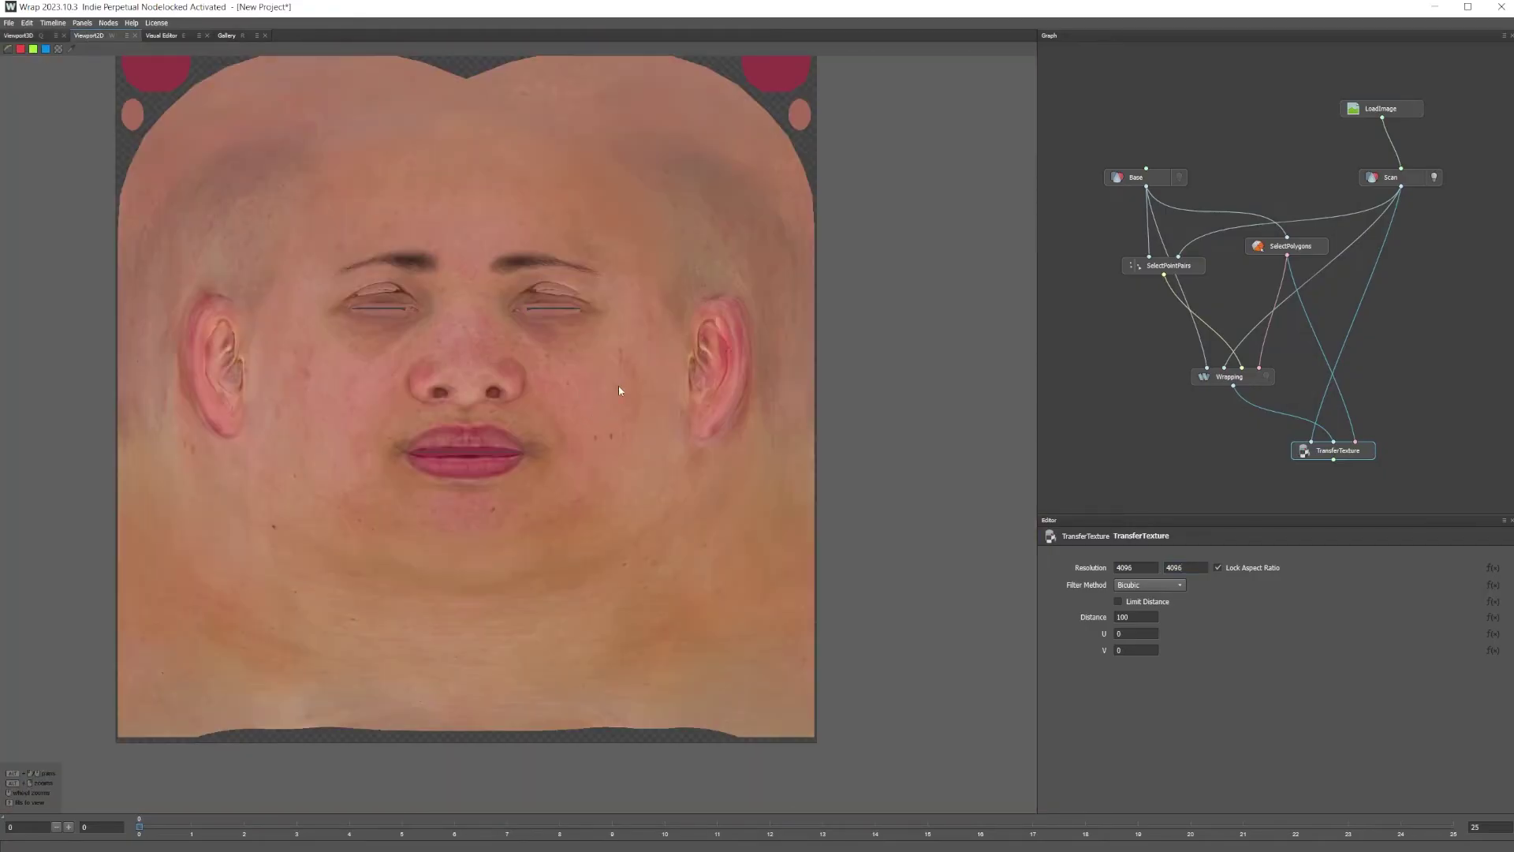
{"action": "scroll", "coordinate": [576, 315], "scroll_direction": "up", "scroll_amount": 10}
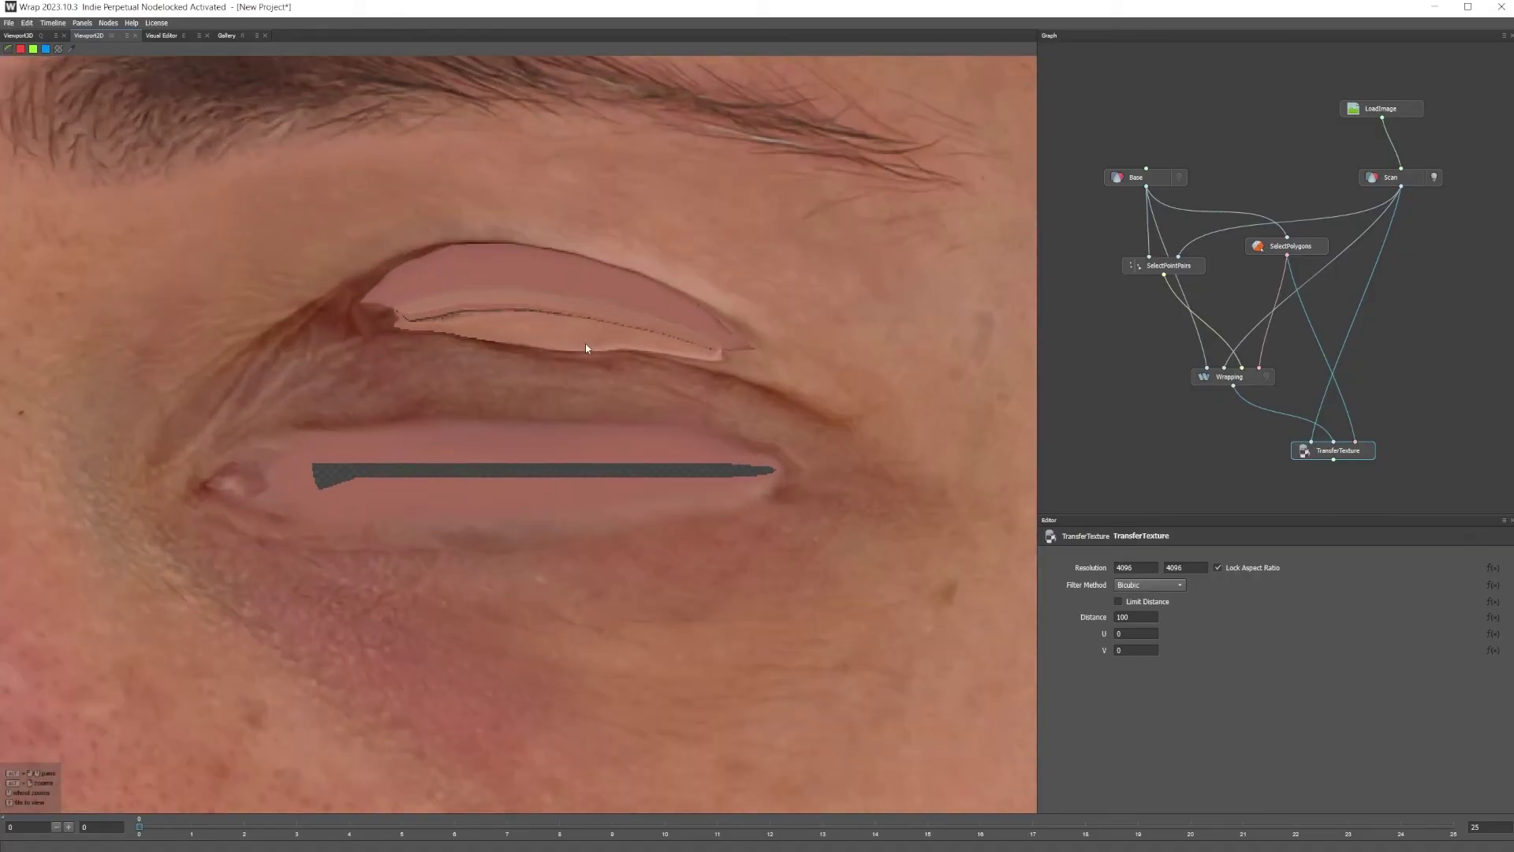
{"action": "scroll", "coordinate": [474, 414], "scroll_direction": "down", "scroll_amount": 3}
{"action": "scroll", "coordinate": [497, 358], "scroll_direction": "up", "scroll_amount": 6}
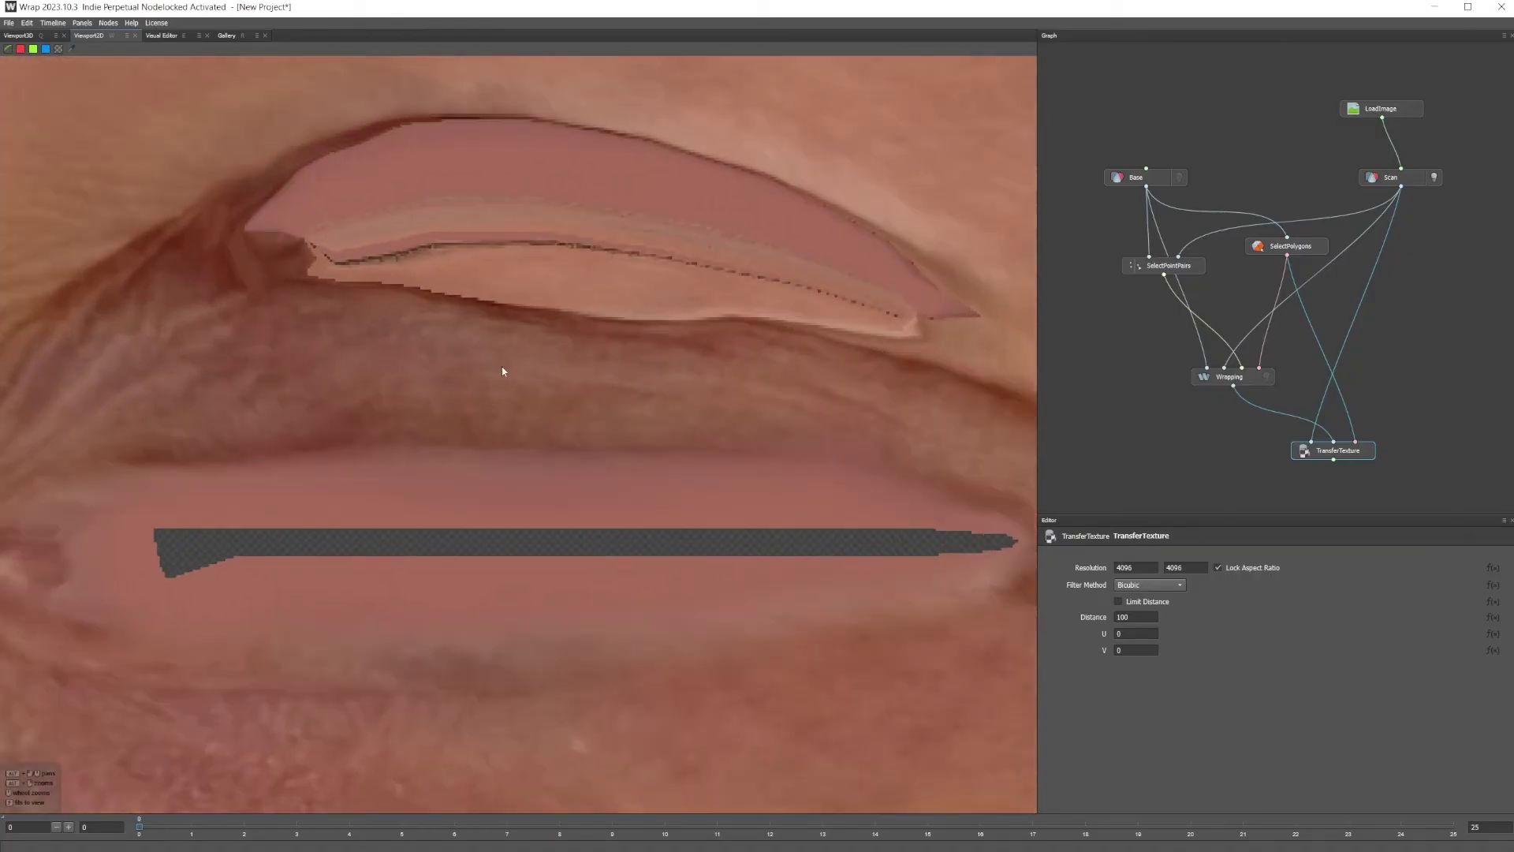
{"action": "scroll", "coordinate": [500, 352], "scroll_direction": "down", "scroll_amount": 8}
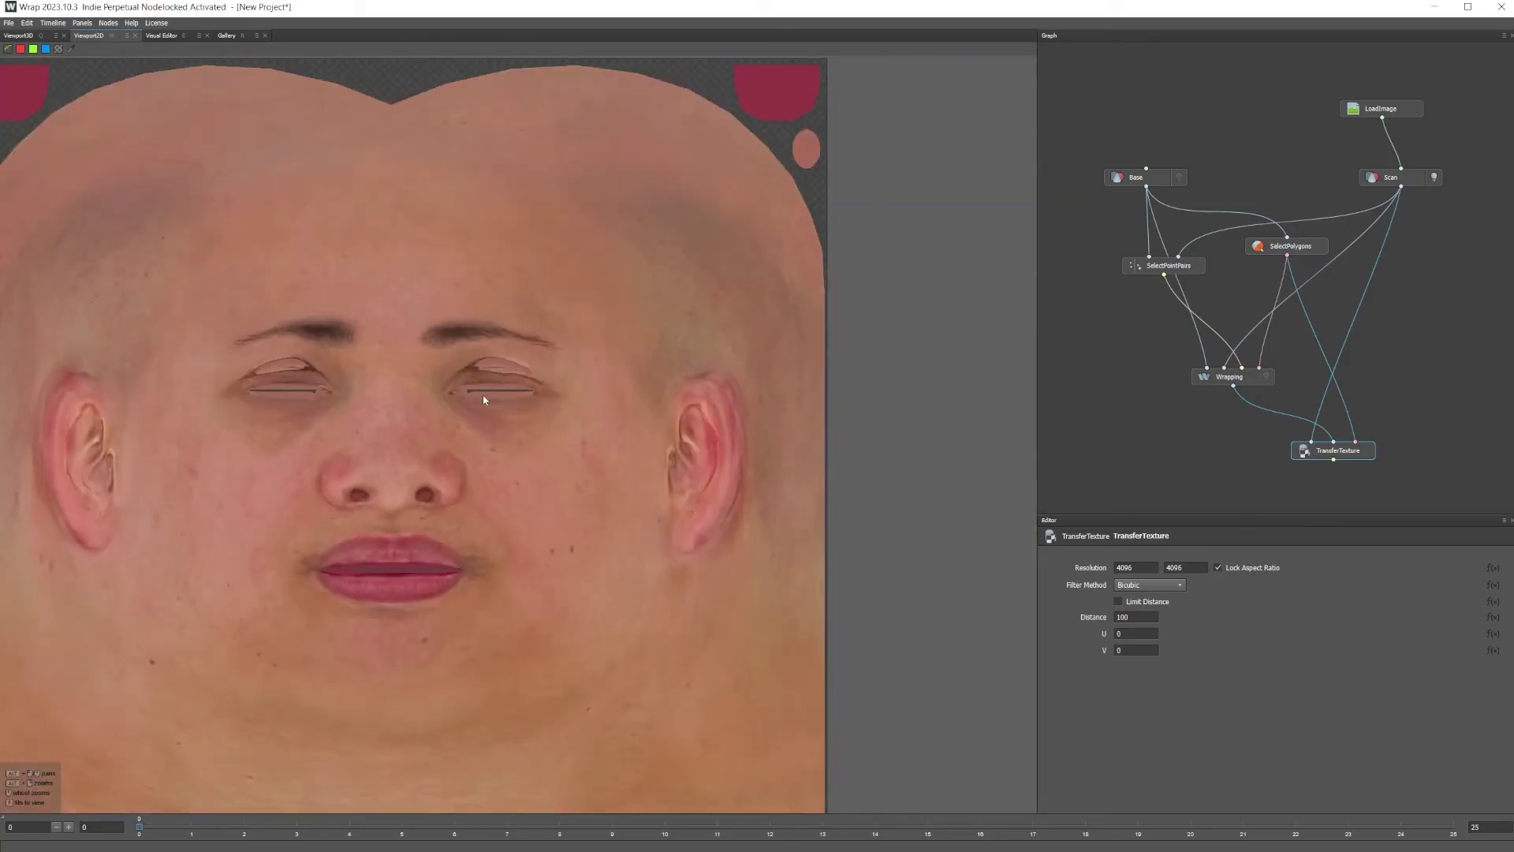
{"action": "scroll", "coordinate": [388, 650], "scroll_direction": "up", "scroll_amount": 3}
{"action": "scroll", "coordinate": [423, 471], "scroll_direction": "up", "scroll_amount": 5}
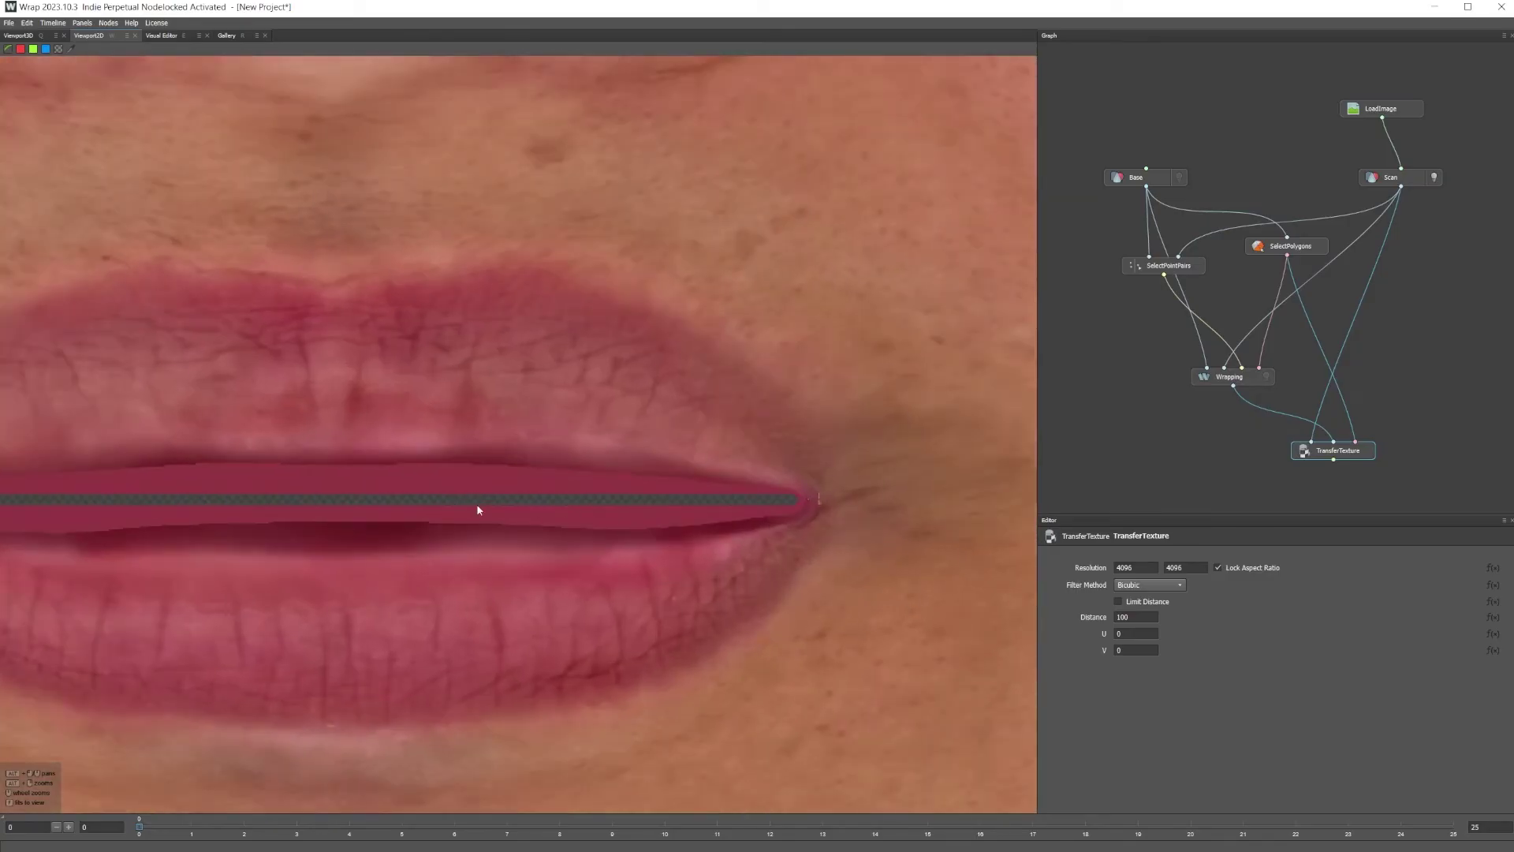
{"action": "scroll", "coordinate": [504, 507], "scroll_direction": "down", "scroll_amount": 2}
{"action": "scroll", "coordinate": [484, 511], "scroll_direction": "down", "scroll_amount": 5}
{"action": "scroll", "coordinate": [613, 474], "scroll_direction": "up", "scroll_amount": 2}
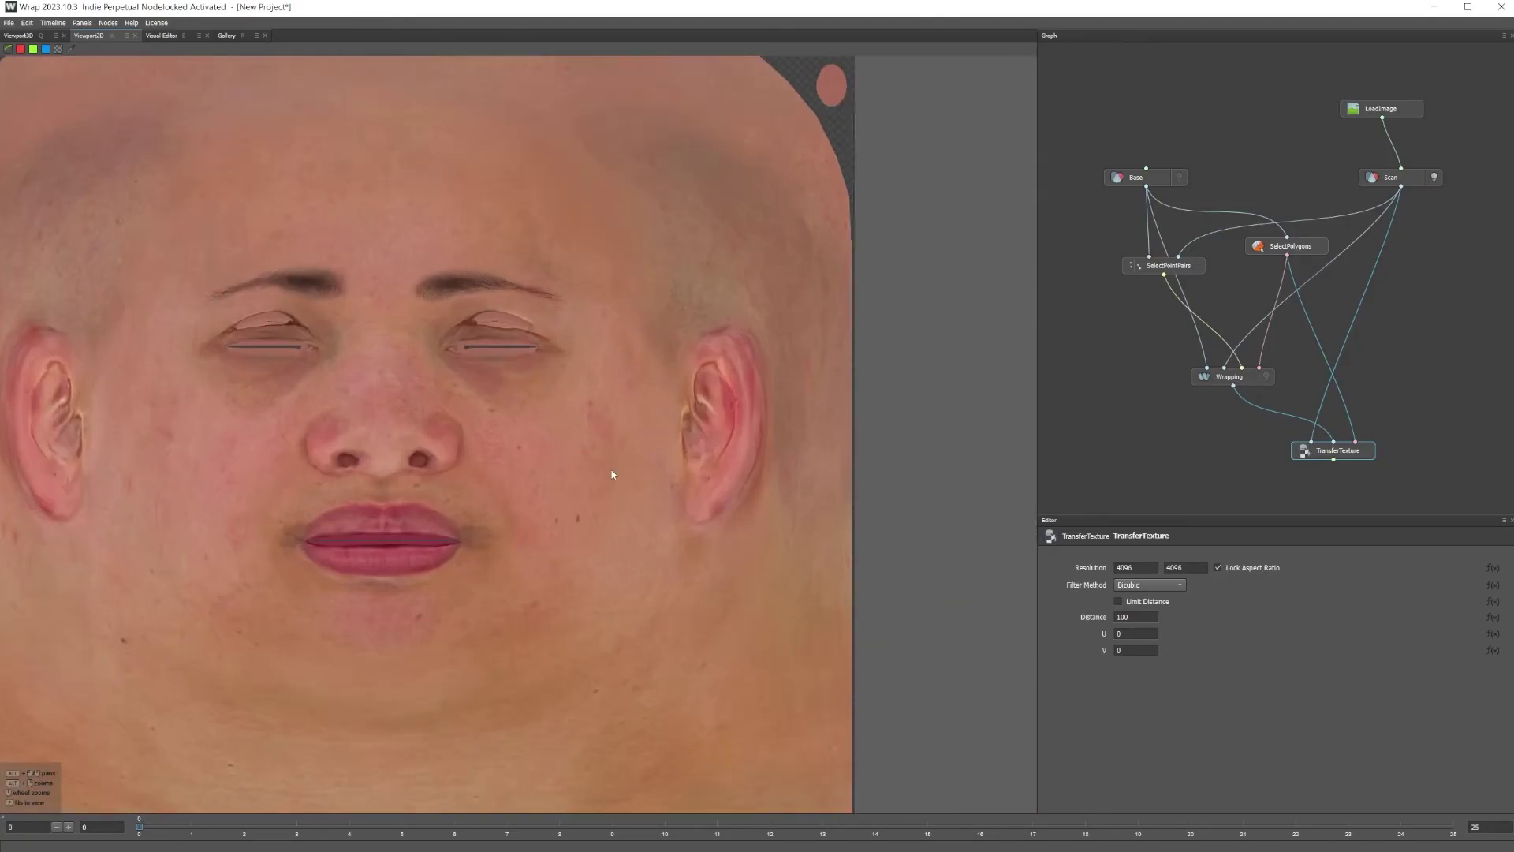
{"action": "scroll", "coordinate": [525, 446], "scroll_direction": "down", "scroll_amount": 5}
{"action": "scroll", "coordinate": [513, 430], "scroll_direction": "up", "scroll_amount": 2}
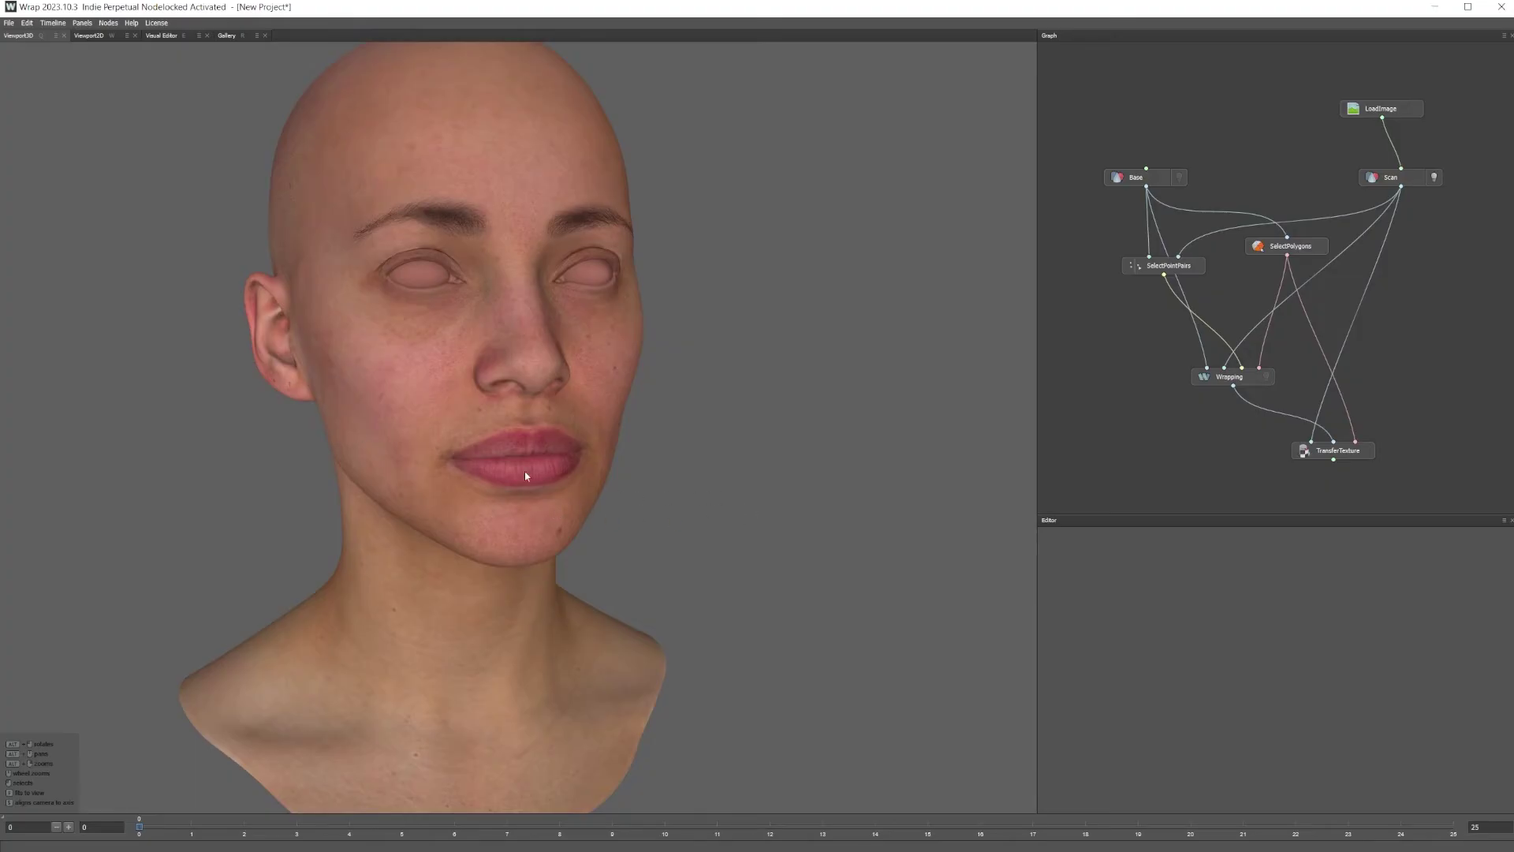
{"action": "scroll", "coordinate": [476, 420], "scroll_direction": "down", "scroll_amount": 4}
{"action": "scroll", "coordinate": [486, 424], "scroll_direction": "up", "scroll_amount": 3}
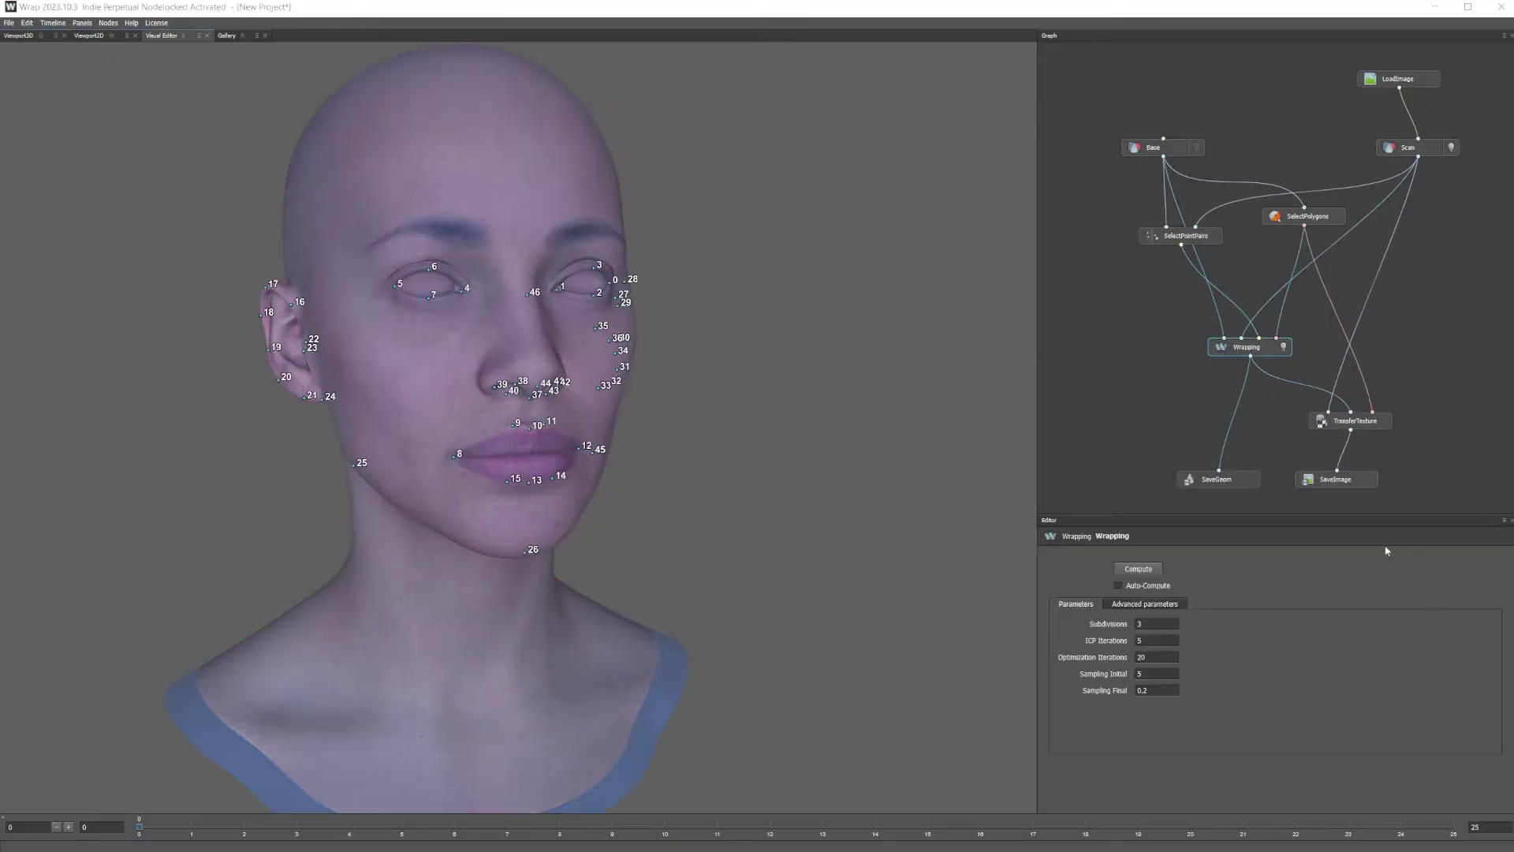
- Start saving the Wrapping node's geometry as an OBJ file, browsing the Custom metahs folder for the destination
{"action": "right_click", "coordinate": [1257, 352]}
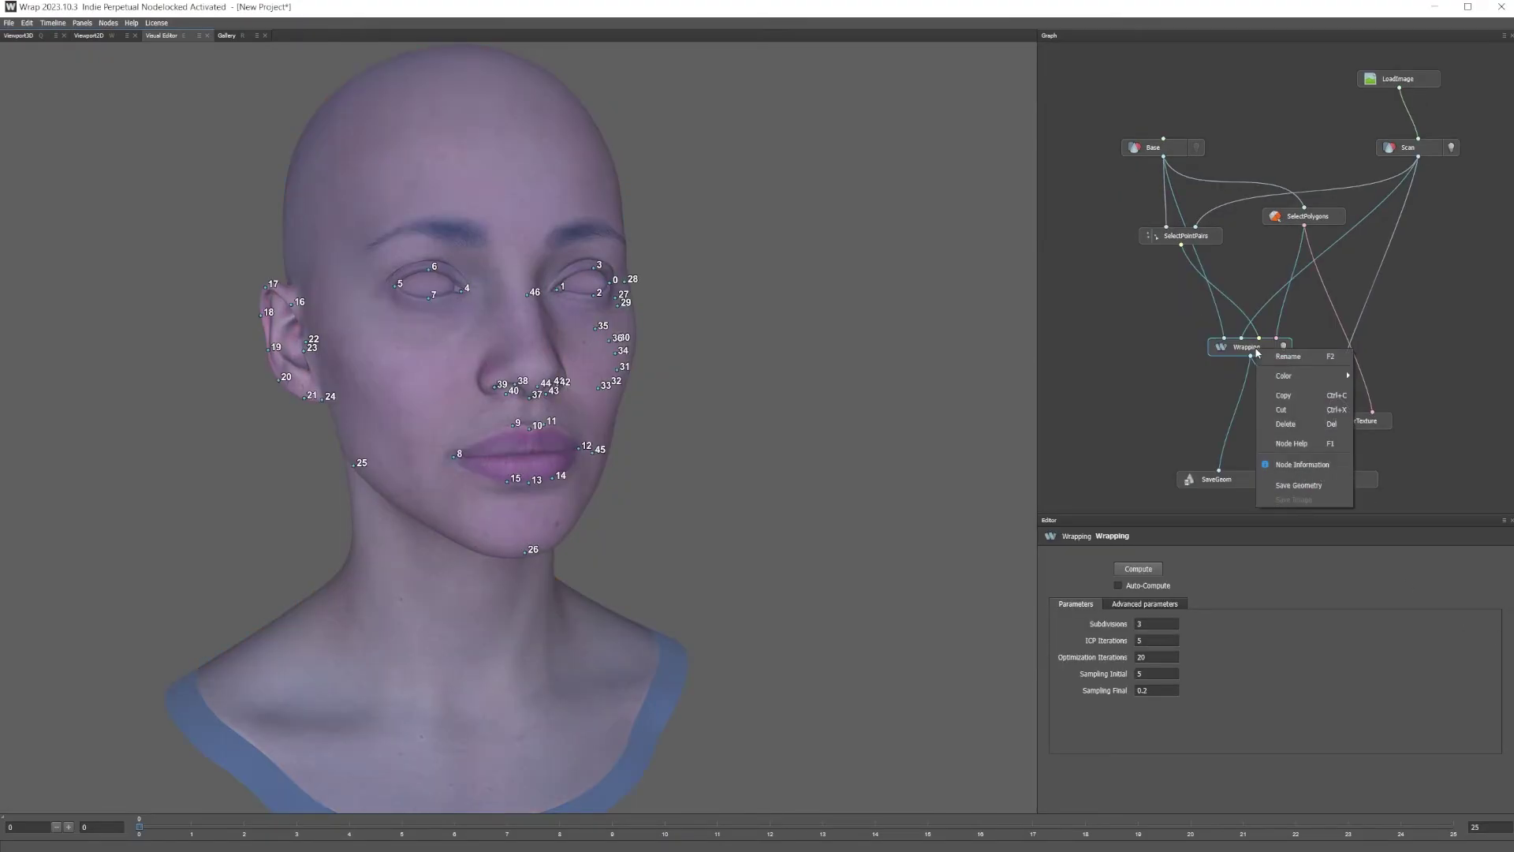
{"action": "left_click", "coordinate": [1301, 486]}
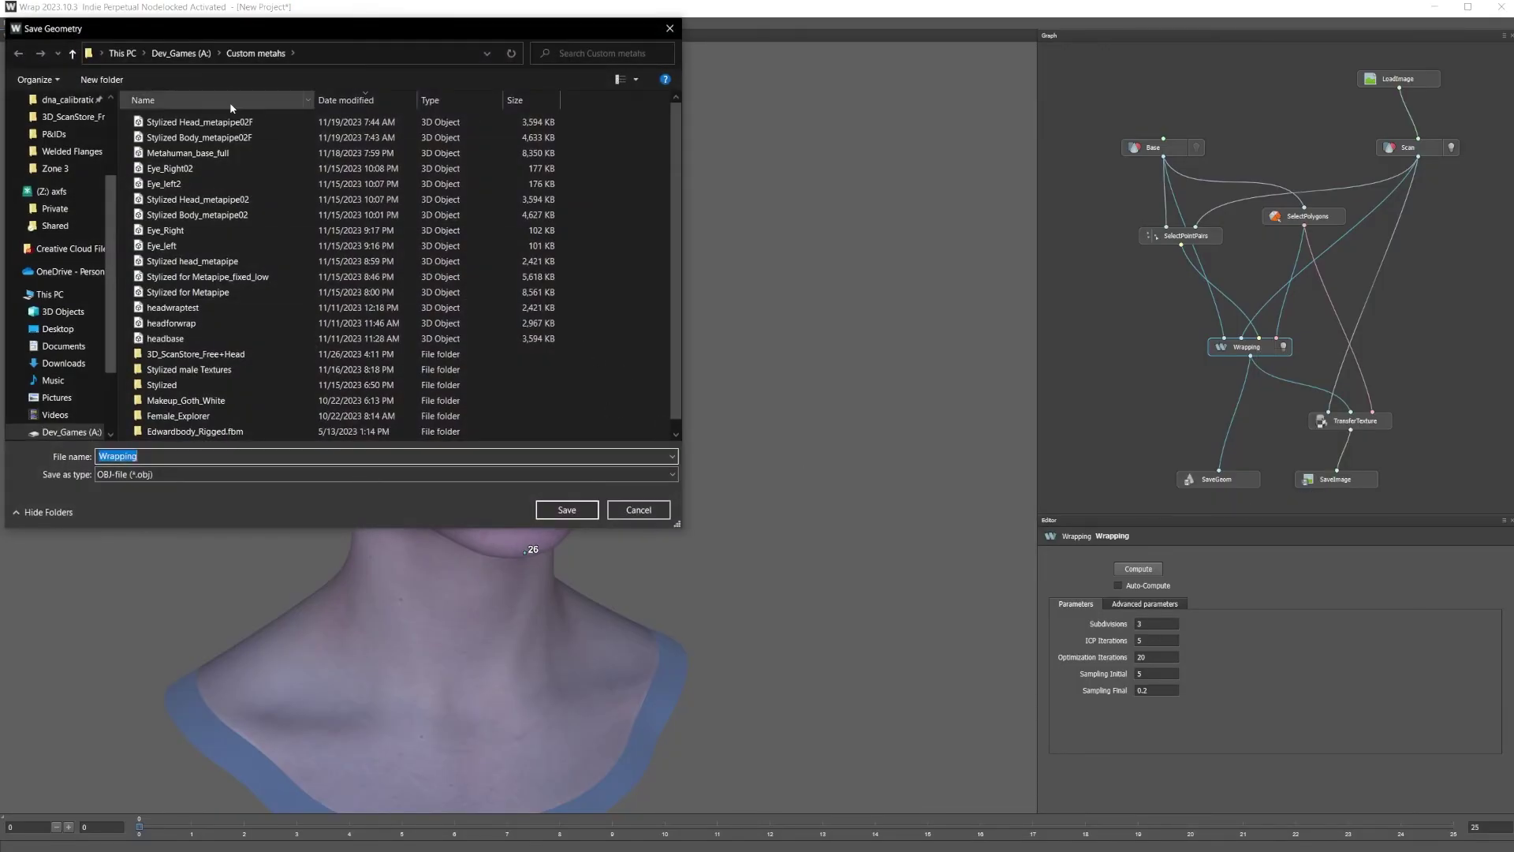
{"action": "scroll", "coordinate": [261, 276], "scroll_direction": "down", "scroll_amount": 1}
{"action": "double_click", "coordinate": [196, 341]}
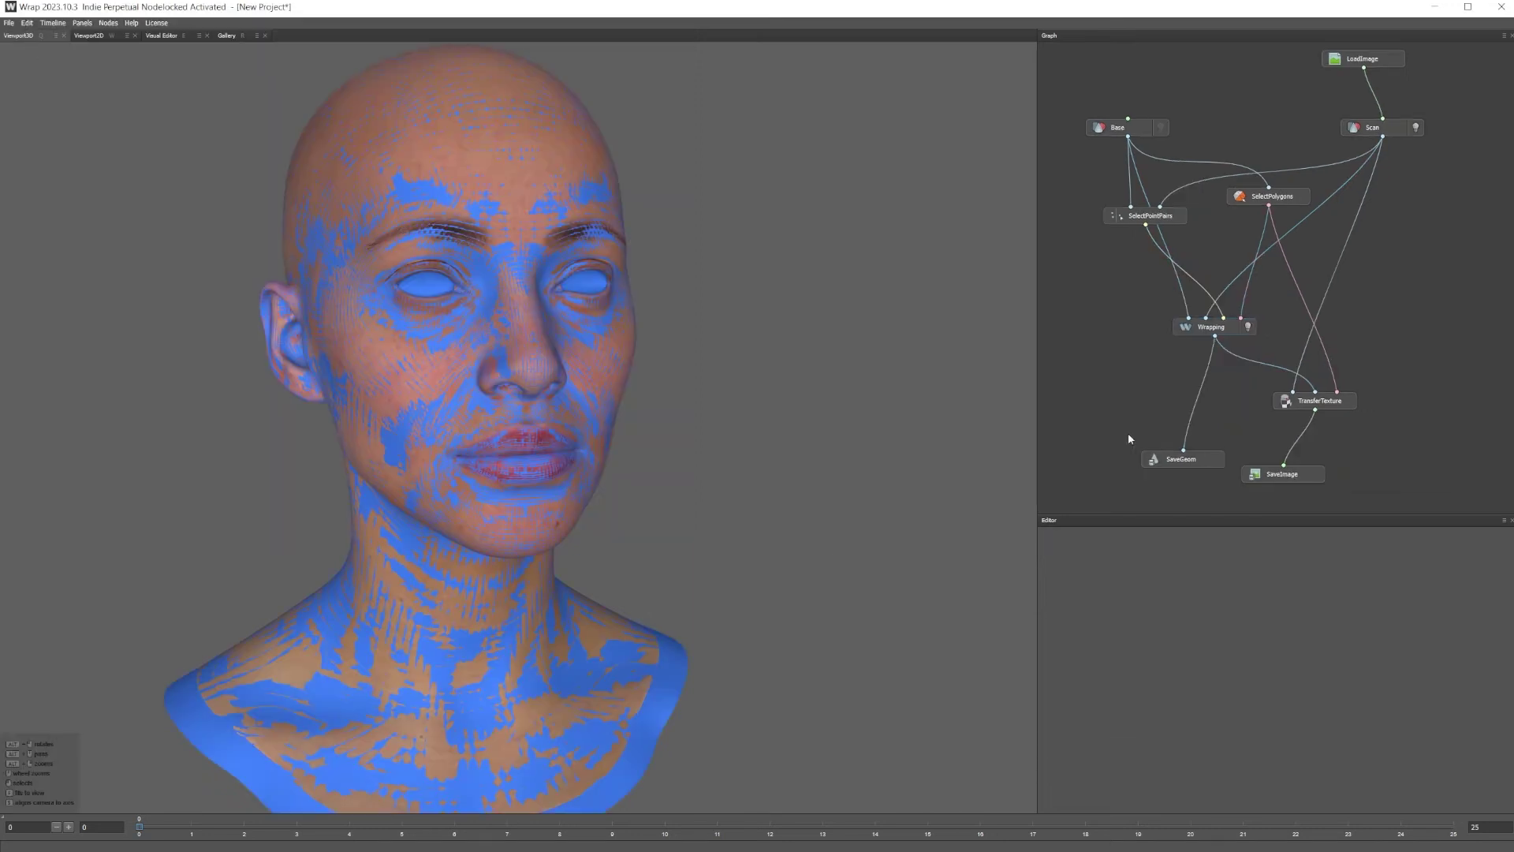
- Display the TransferTexture node's output image in the 2D view
{"action": "left_click", "coordinate": [1287, 477]}
{"action": "left_click", "coordinate": [1316, 402]}
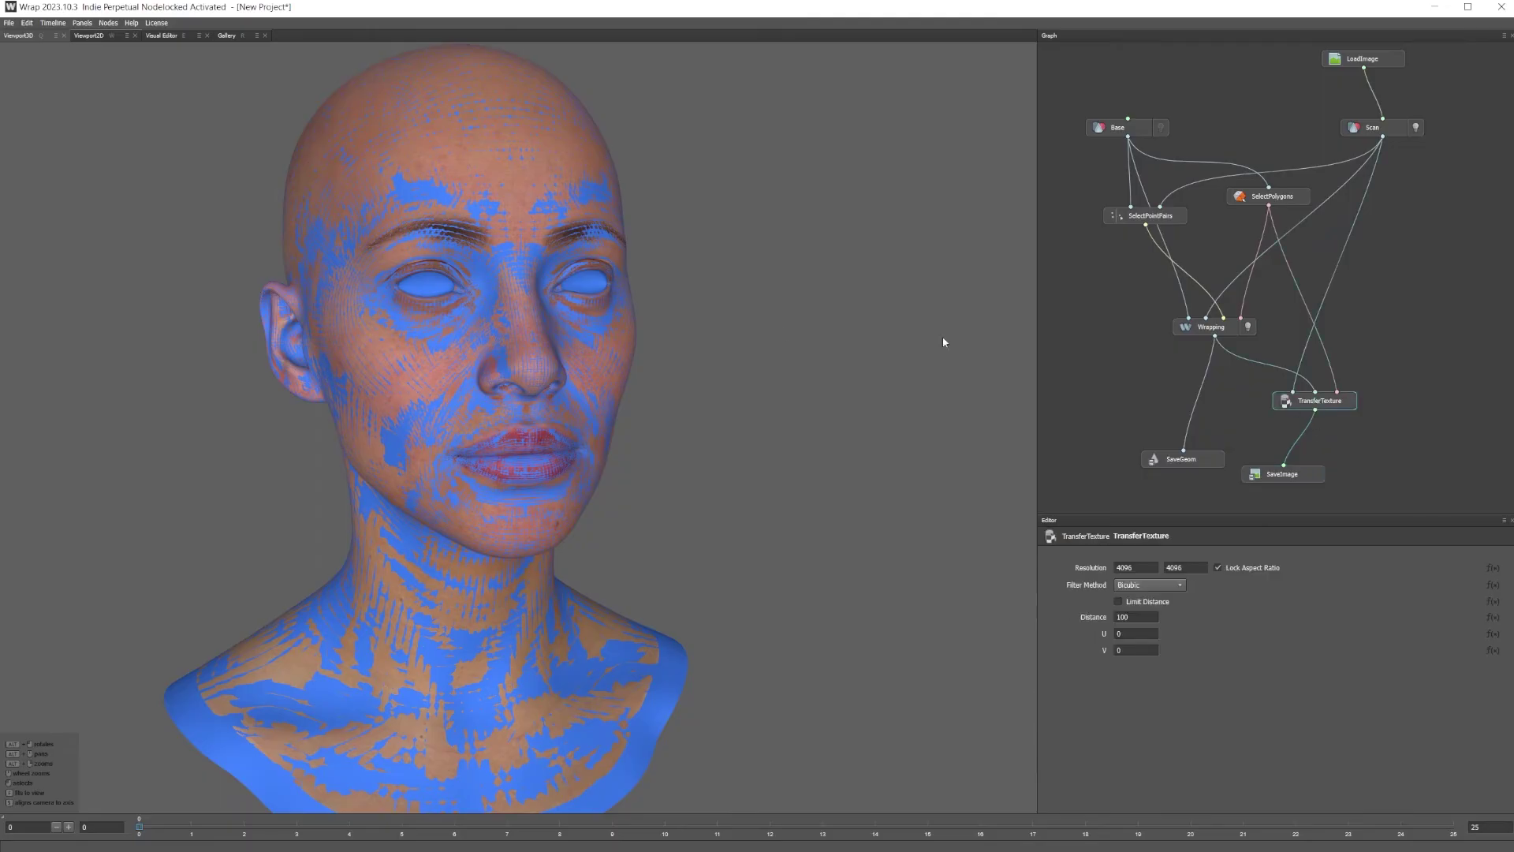
{"action": "left_click", "coordinate": [89, 35]}
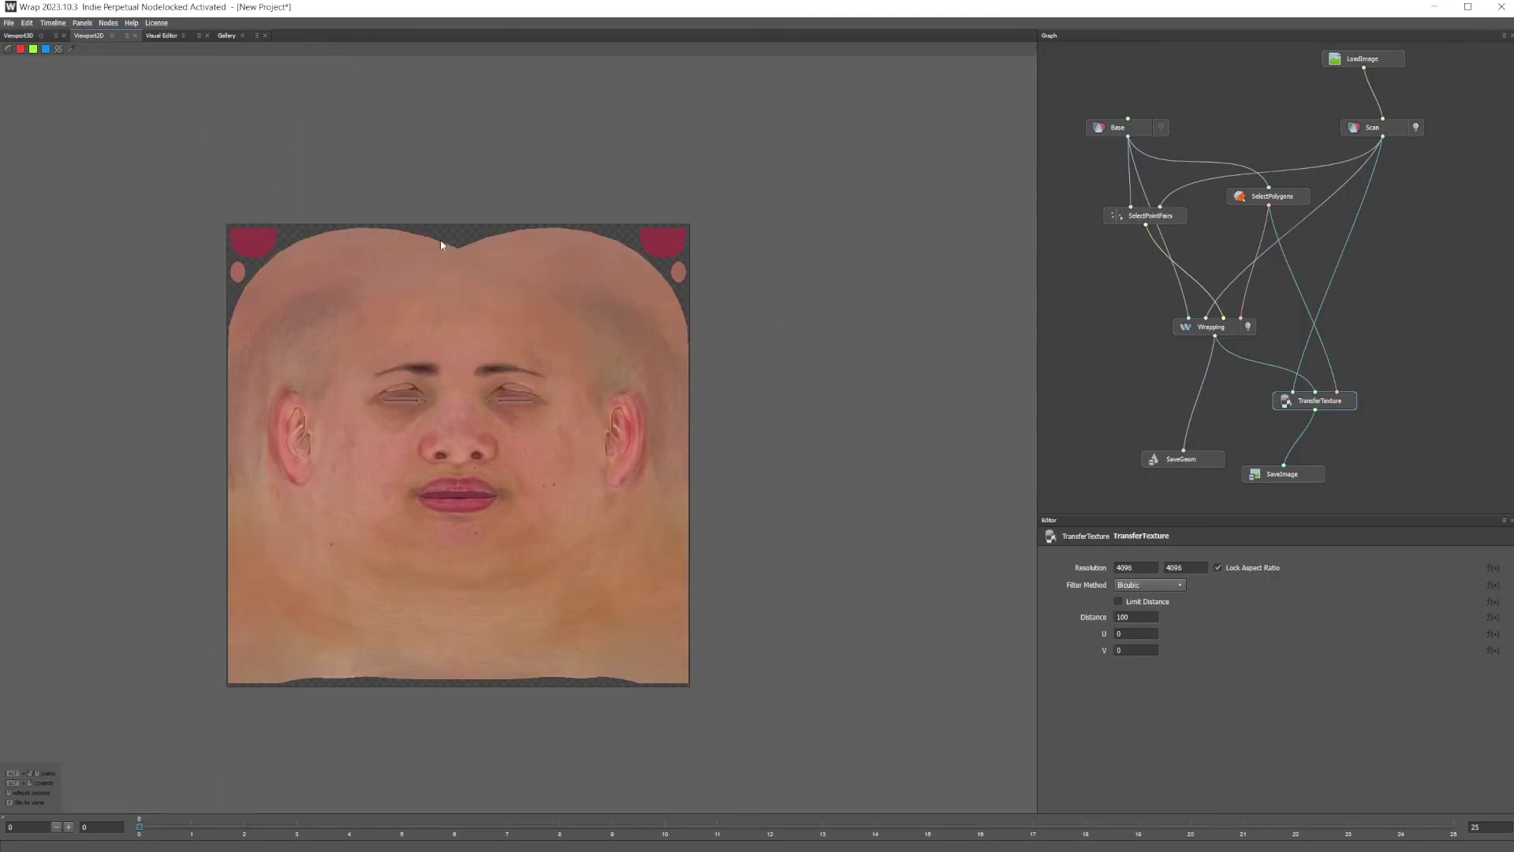
- Add an ExtrapolateImage node and feed the TransferTexture output into it to fill the texture's empty areas
{"action": "scroll", "coordinate": [465, 239], "scroll_direction": "up", "scroll_amount": 5}
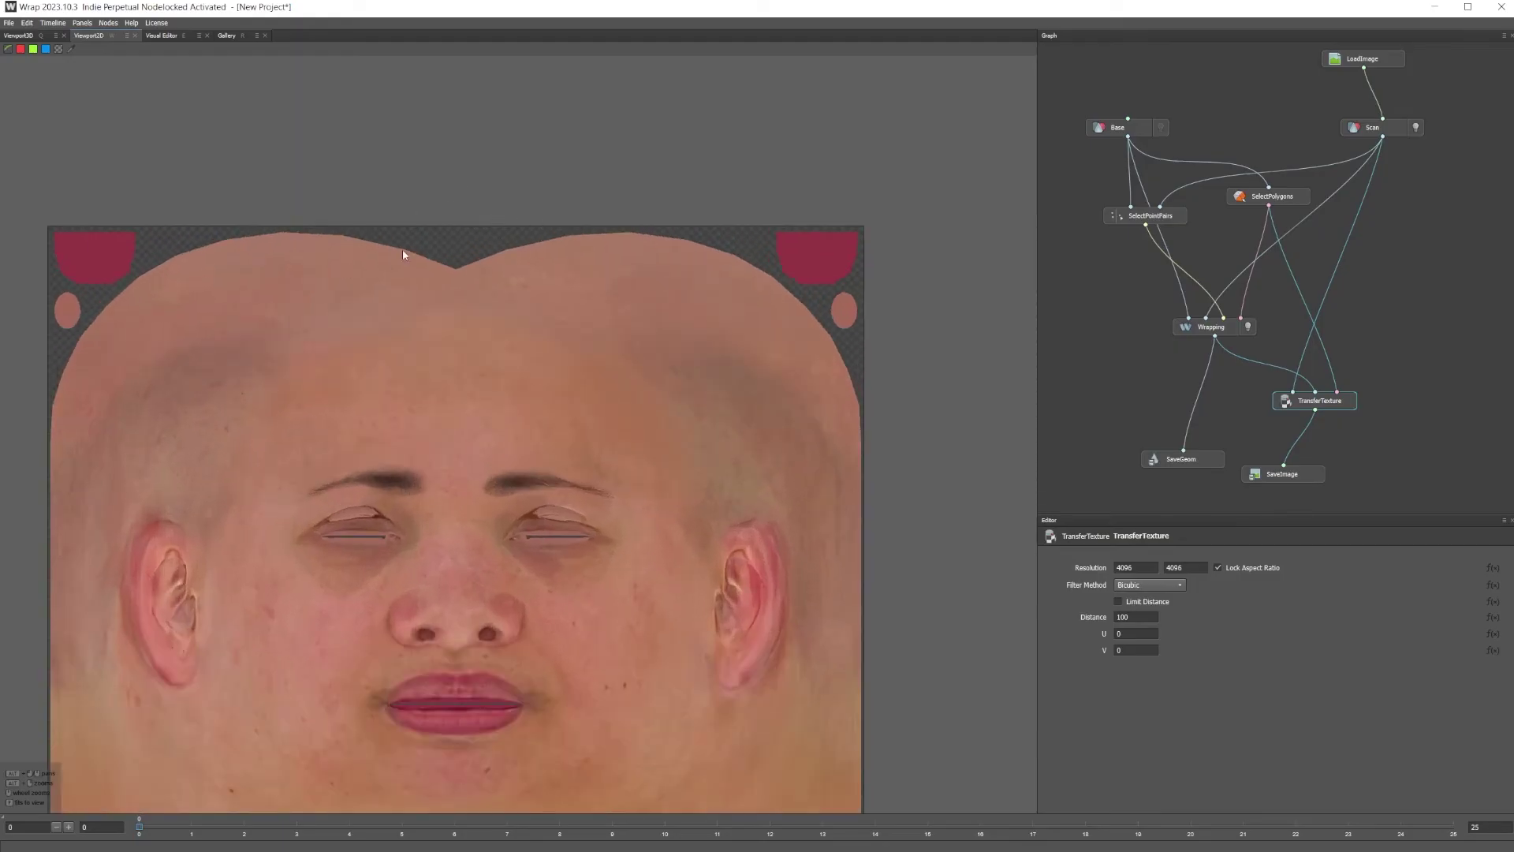
{"action": "scroll", "coordinate": [502, 268], "scroll_direction": "down", "scroll_amount": 3}
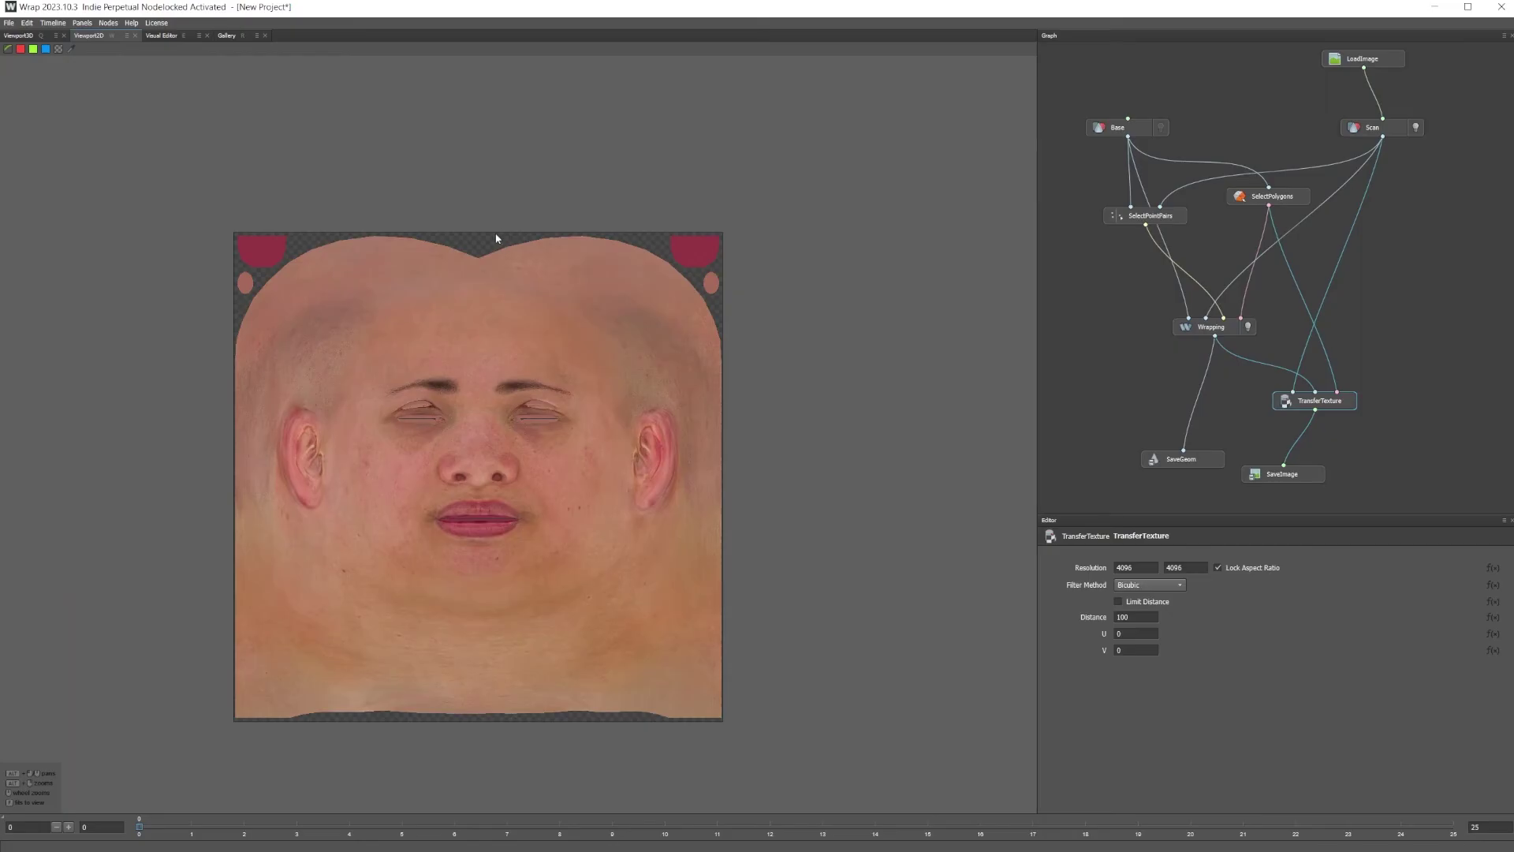
{"action": "right_click", "coordinate": [1373, 437]}
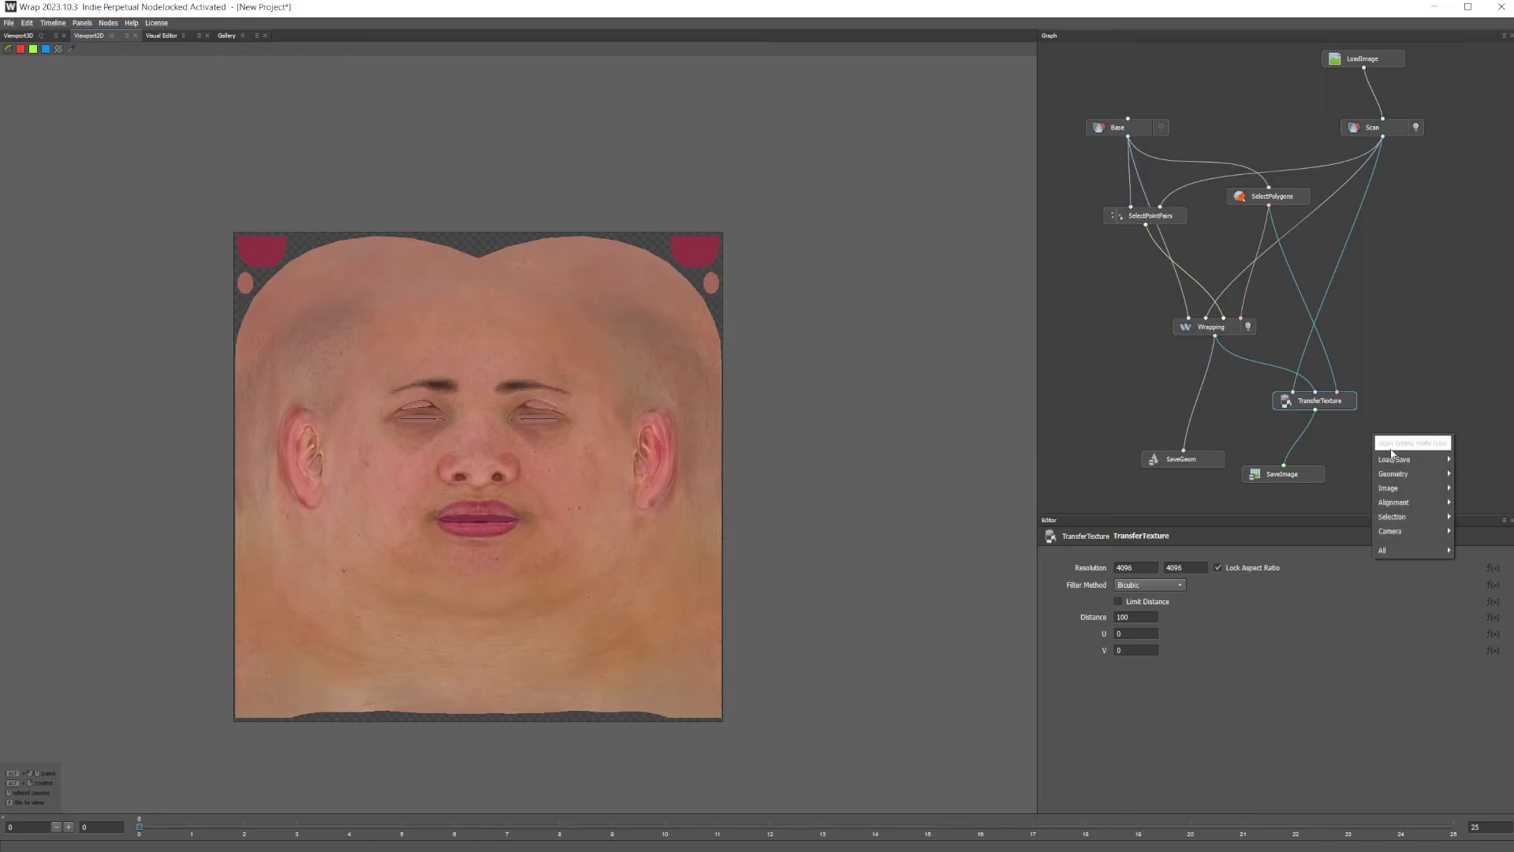
{"action": "left_click", "coordinate": [1467, 489]}
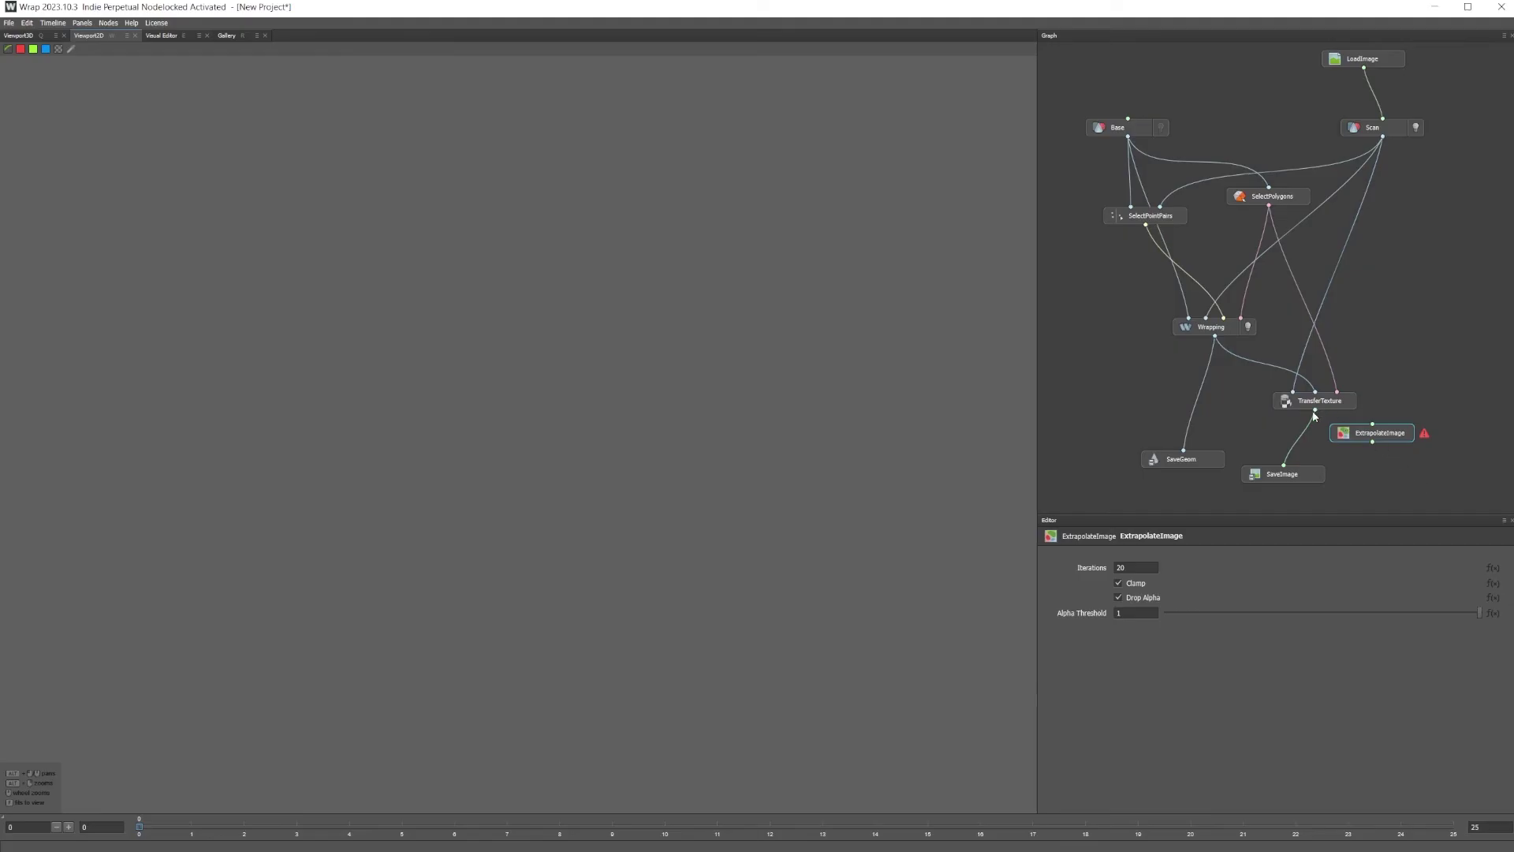
{"action": "left_click_drag", "start_coordinate": [1315, 410], "coordinate": [1373, 424]}
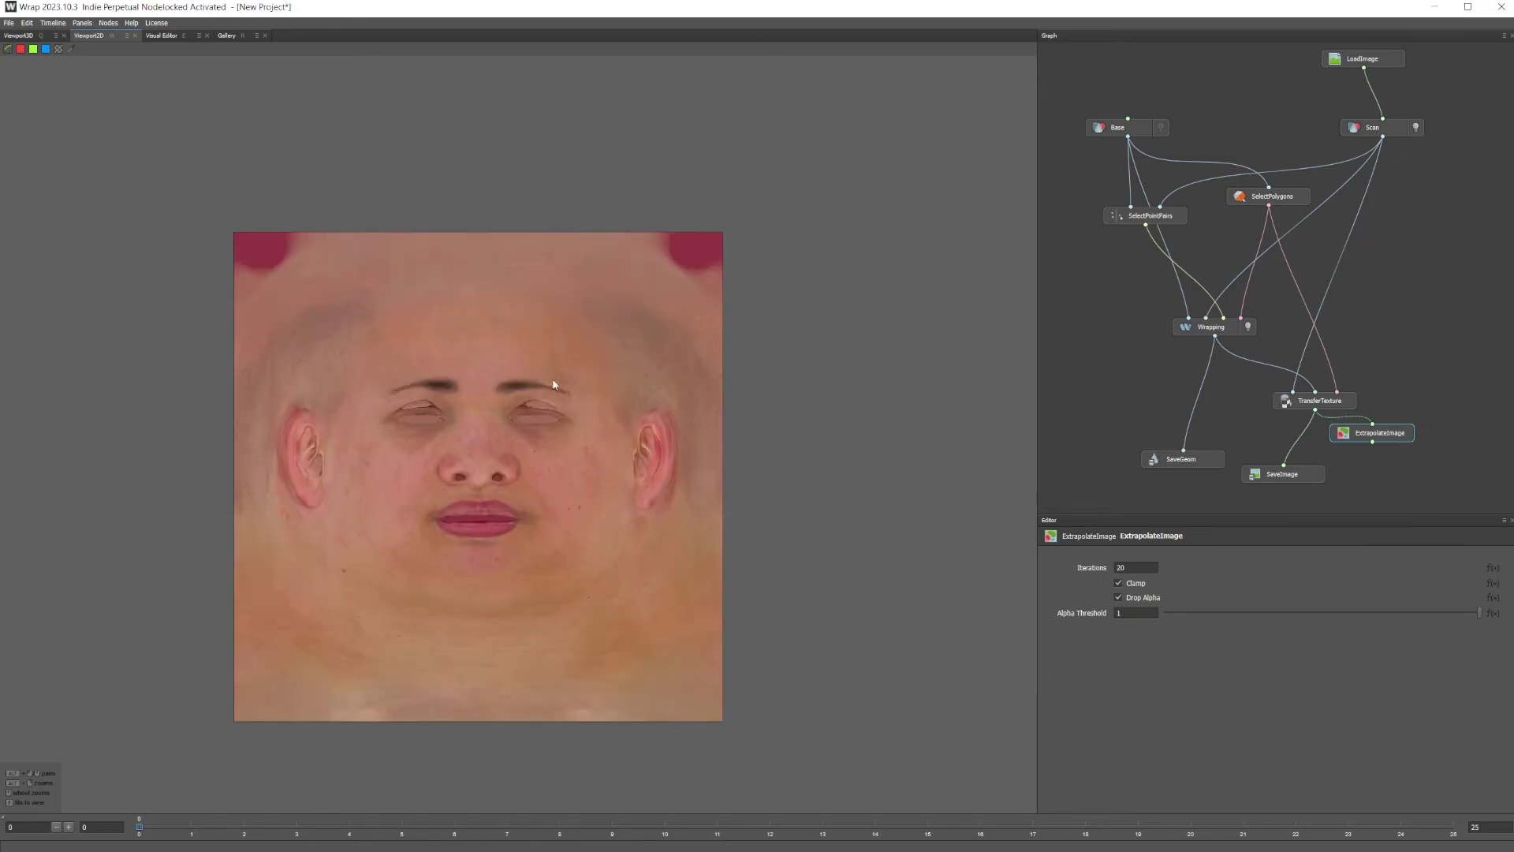
- Save the ExtrapolateImage output over Scanned_metahuman topo albedo.png in the 3D_ScanStore_Free+Head folder with the default image options
{"action": "scroll", "coordinate": [554, 385], "scroll_direction": "up", "scroll_amount": 10}
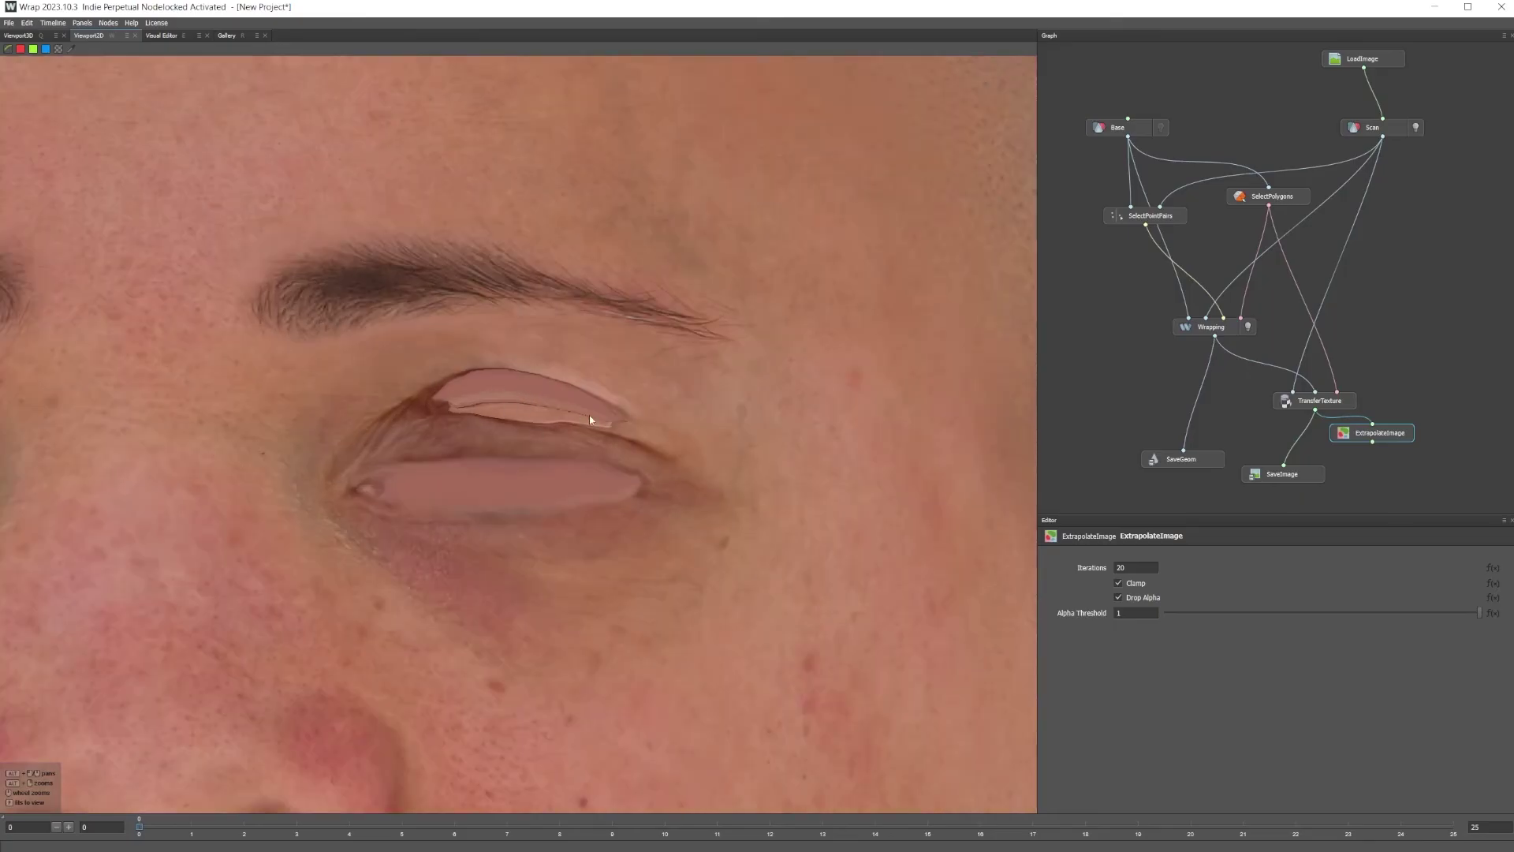
{"action": "scroll", "coordinate": [599, 434], "scroll_direction": "down", "scroll_amount": 15}
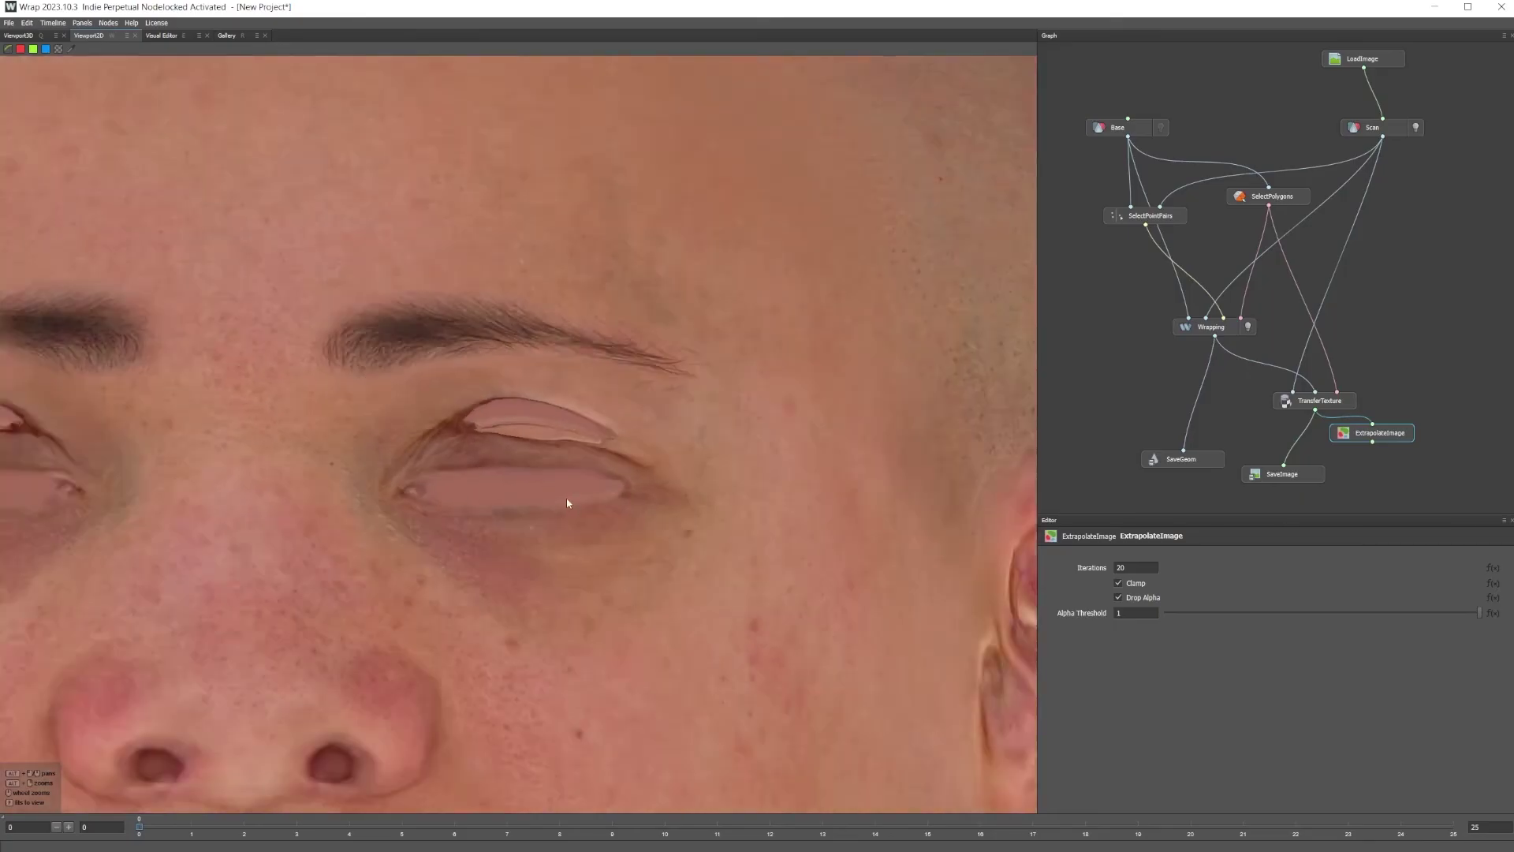
{"action": "scroll", "coordinate": [561, 547], "scroll_direction": "up", "scroll_amount": 3}
{"action": "scroll", "coordinate": [543, 582], "scroll_direction": "down", "scroll_amount": 4}
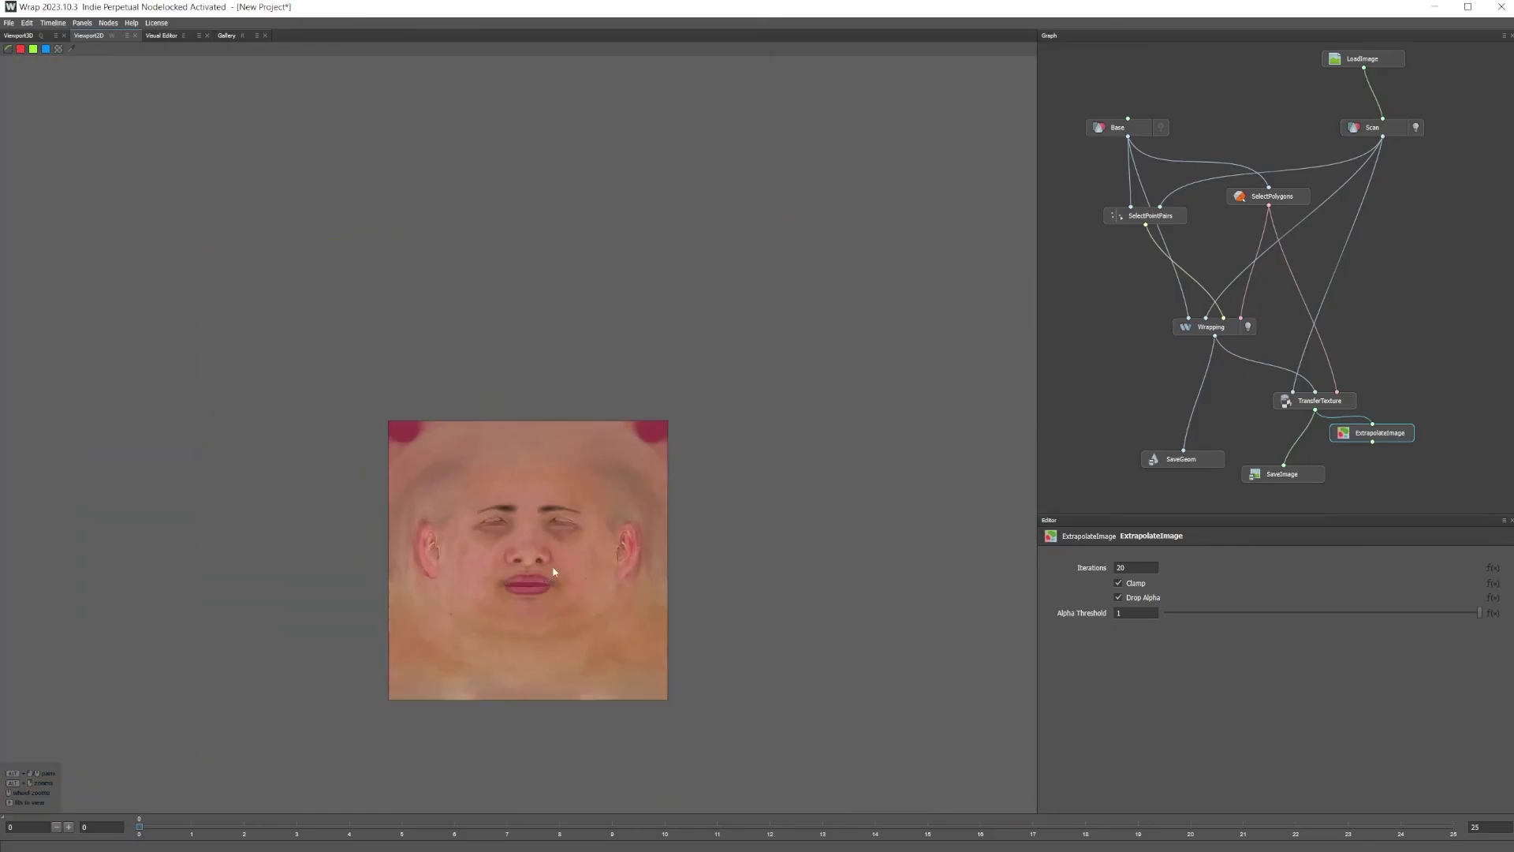
{"action": "scroll", "coordinate": [571, 562], "scroll_direction": "up", "scroll_amount": 4}
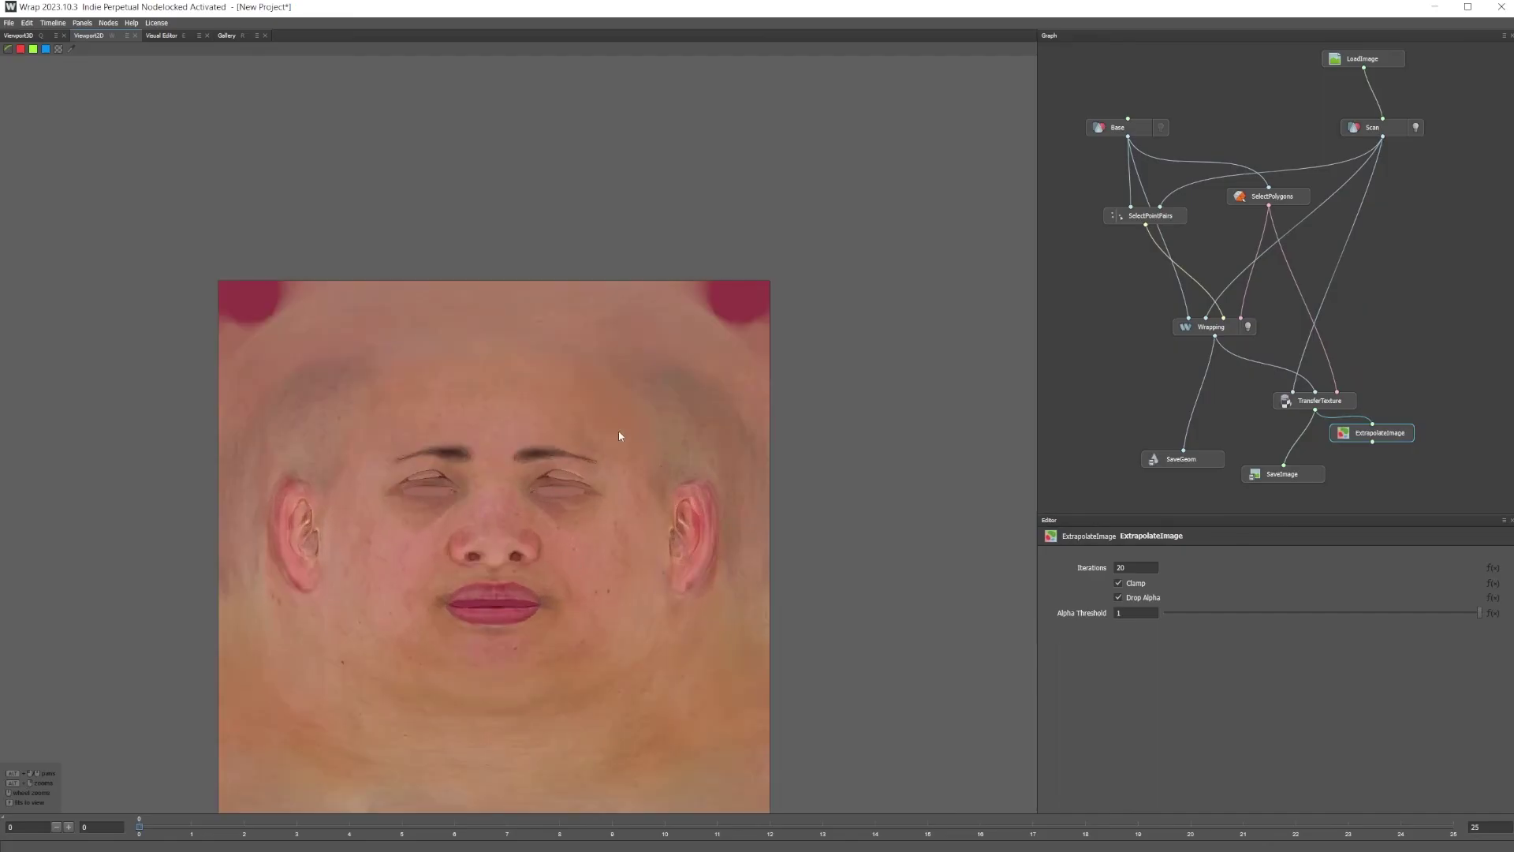
{"action": "right_click", "coordinate": [1389, 432]}
{"action": "left_click", "coordinate": [1420, 565]}
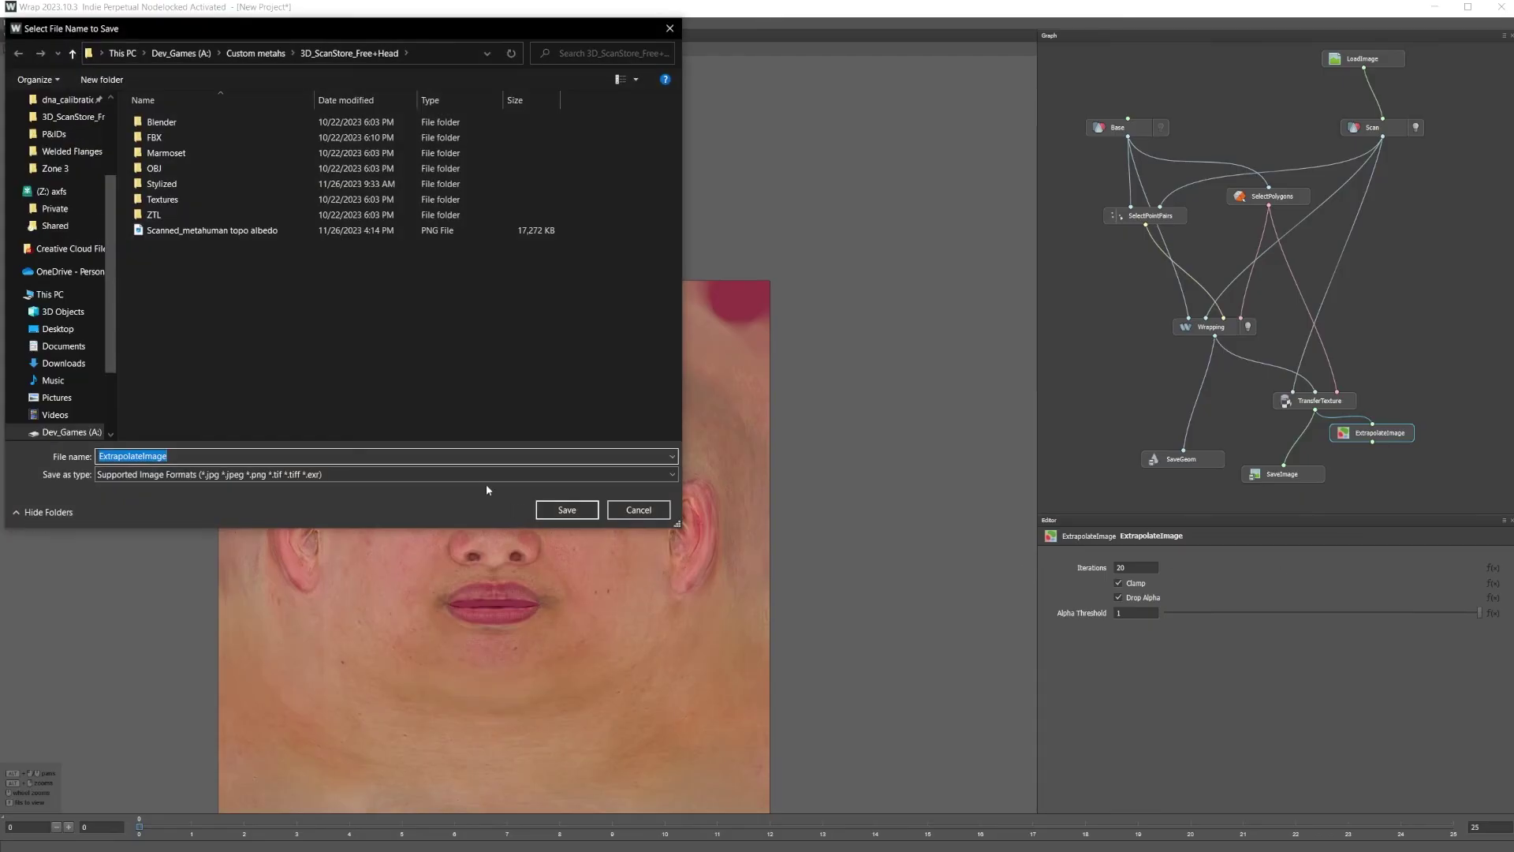
{"action": "left_click", "coordinate": [238, 233]}
{"action": "left_click", "coordinate": [567, 509]}
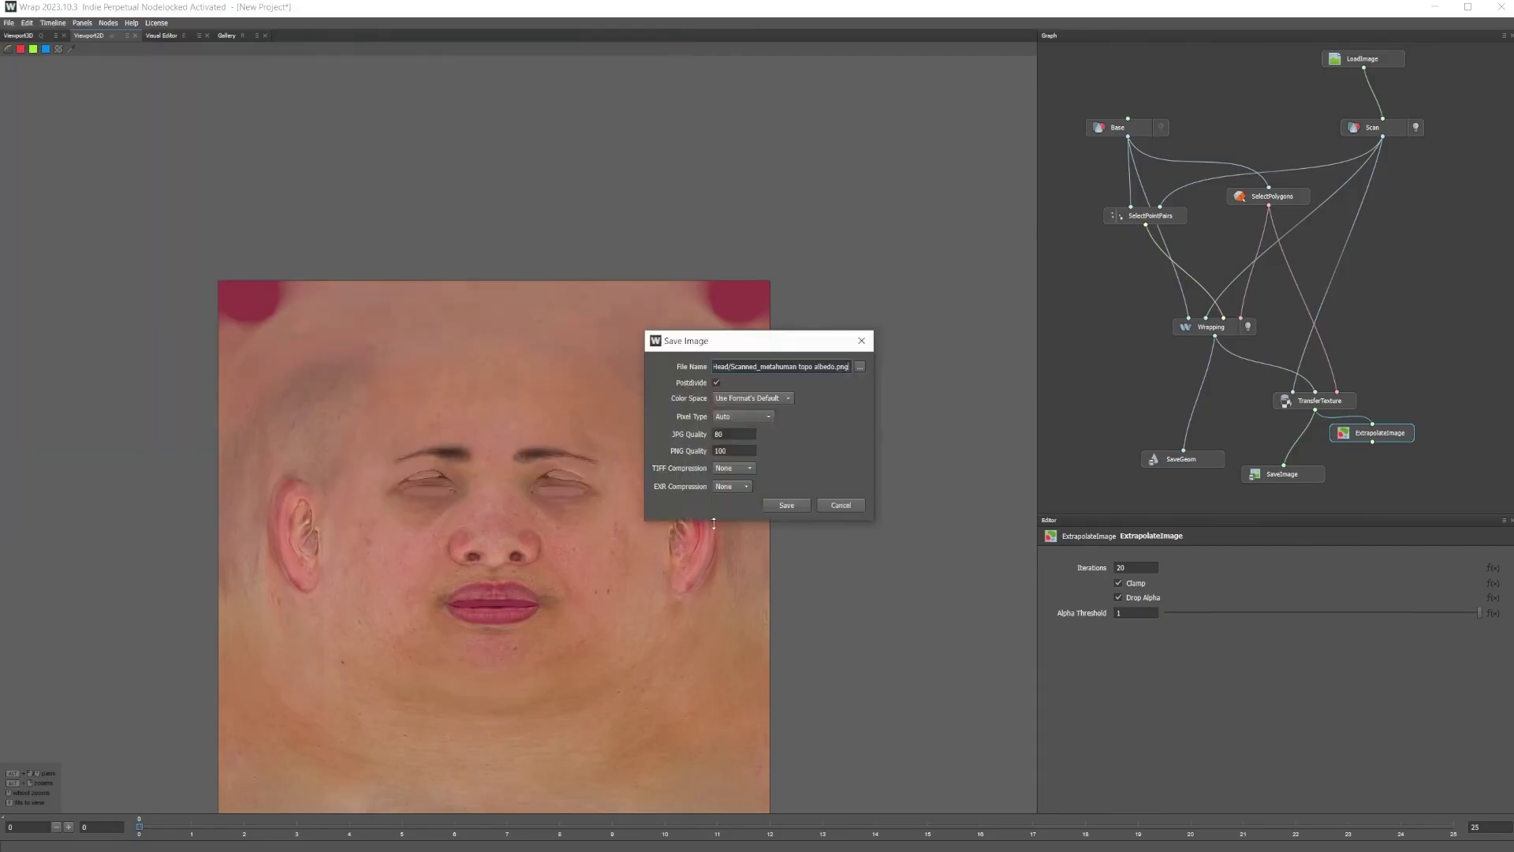
{"action": "left_click", "coordinate": [784, 505]}
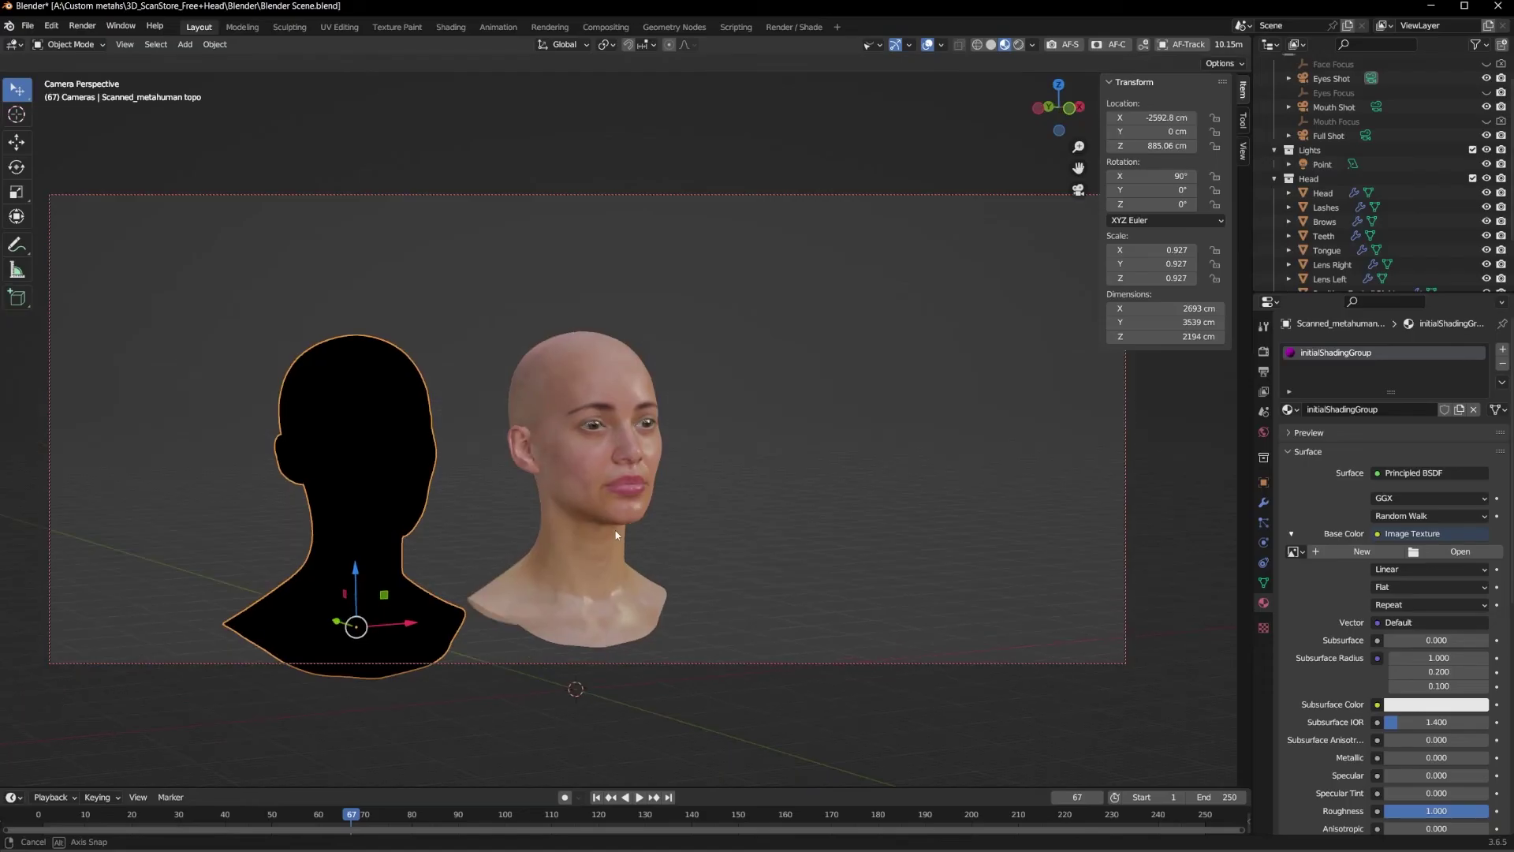
- Switch to Blender and compare the two heads in solid shading, returning the viewport to material preview
{"action": "middle_click_drag", "start_coordinate": [616, 534], "coordinate": [631, 533]}
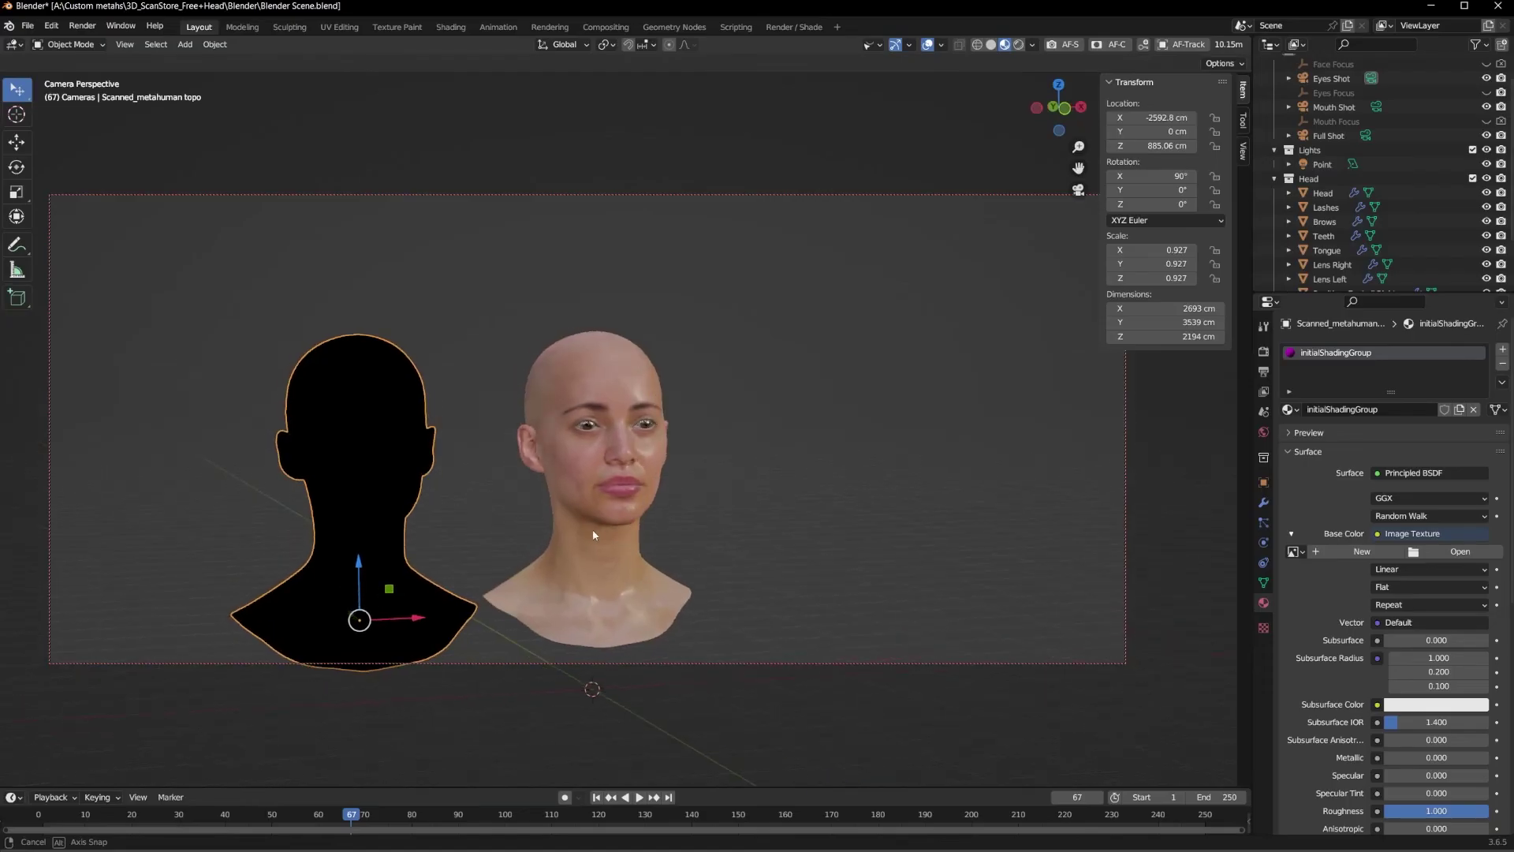
{"action": "left_click", "coordinate": [991, 45]}
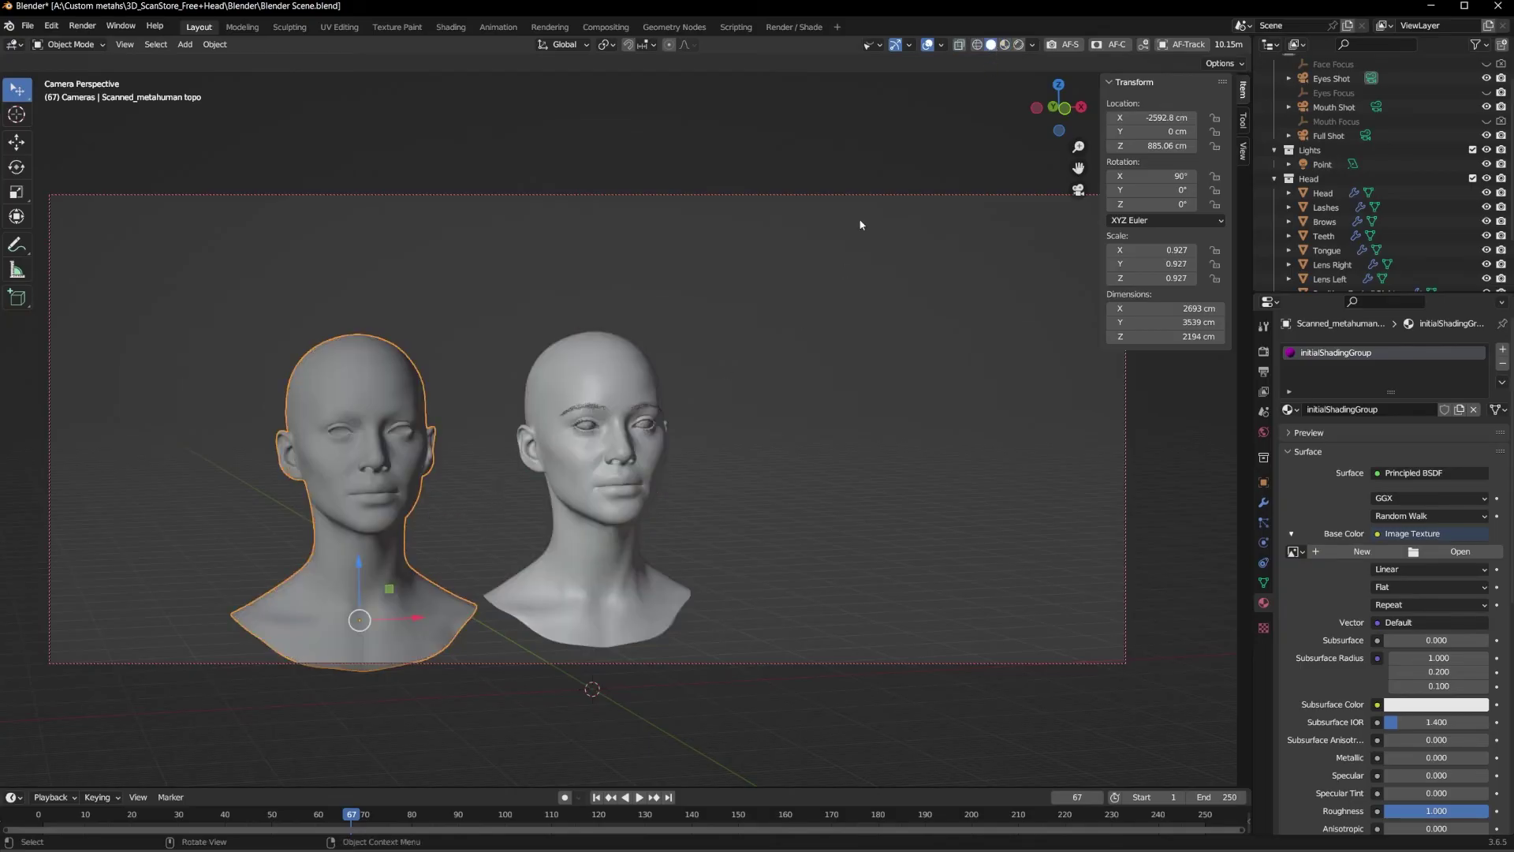
{"action": "left_click", "coordinate": [1004, 45]}
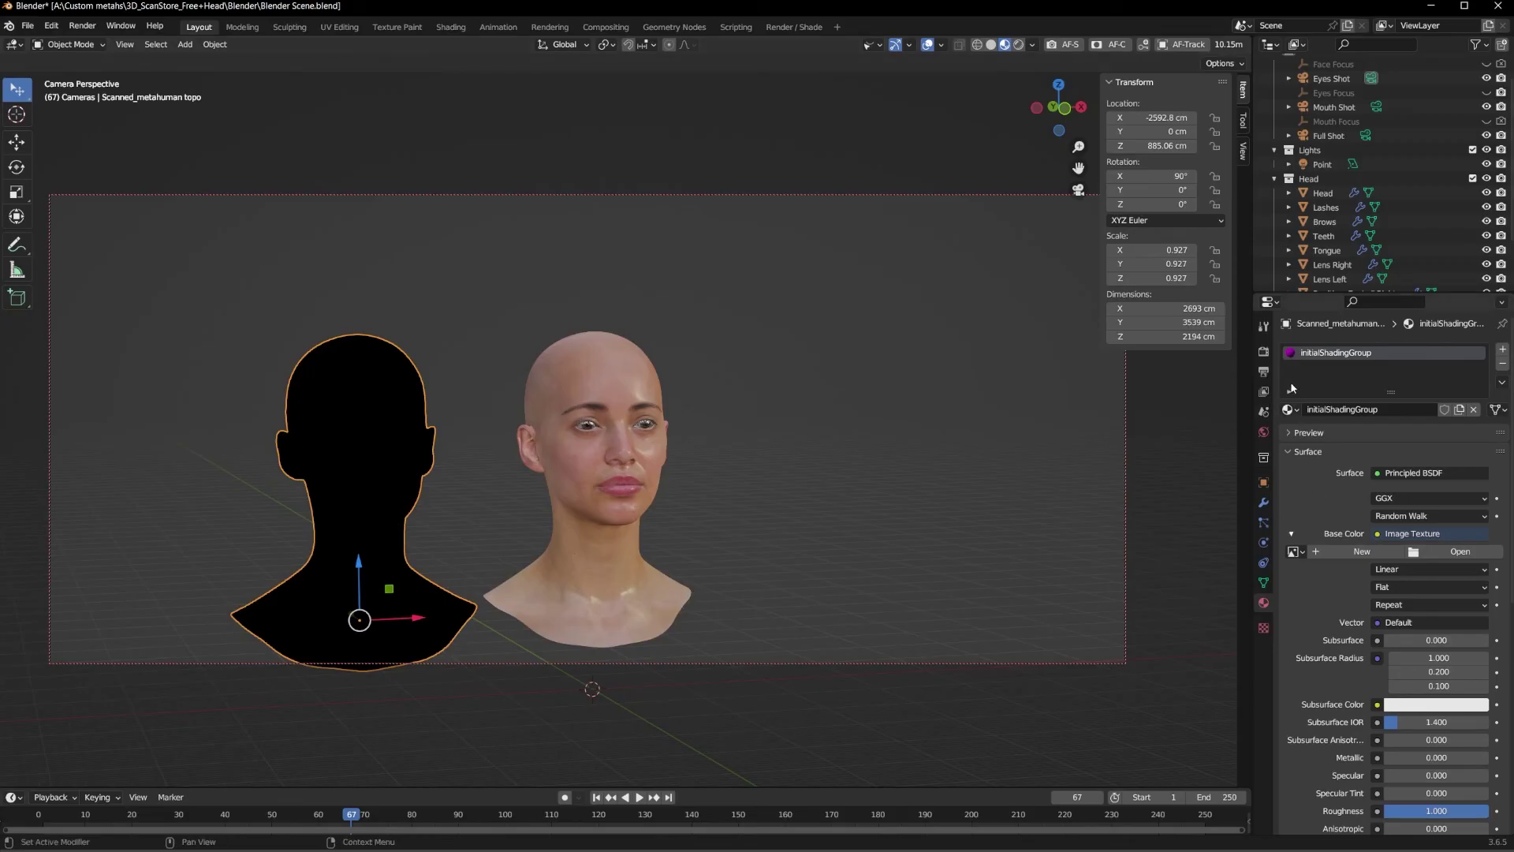
- Try Material.001 on the Scanned_metahuman topo head and examine how its texture maps onto the face
{"action": "left_click", "coordinate": [1288, 410]}
{"action": "key", "text": "Down"}
{"action": "key", "text": "Down"}
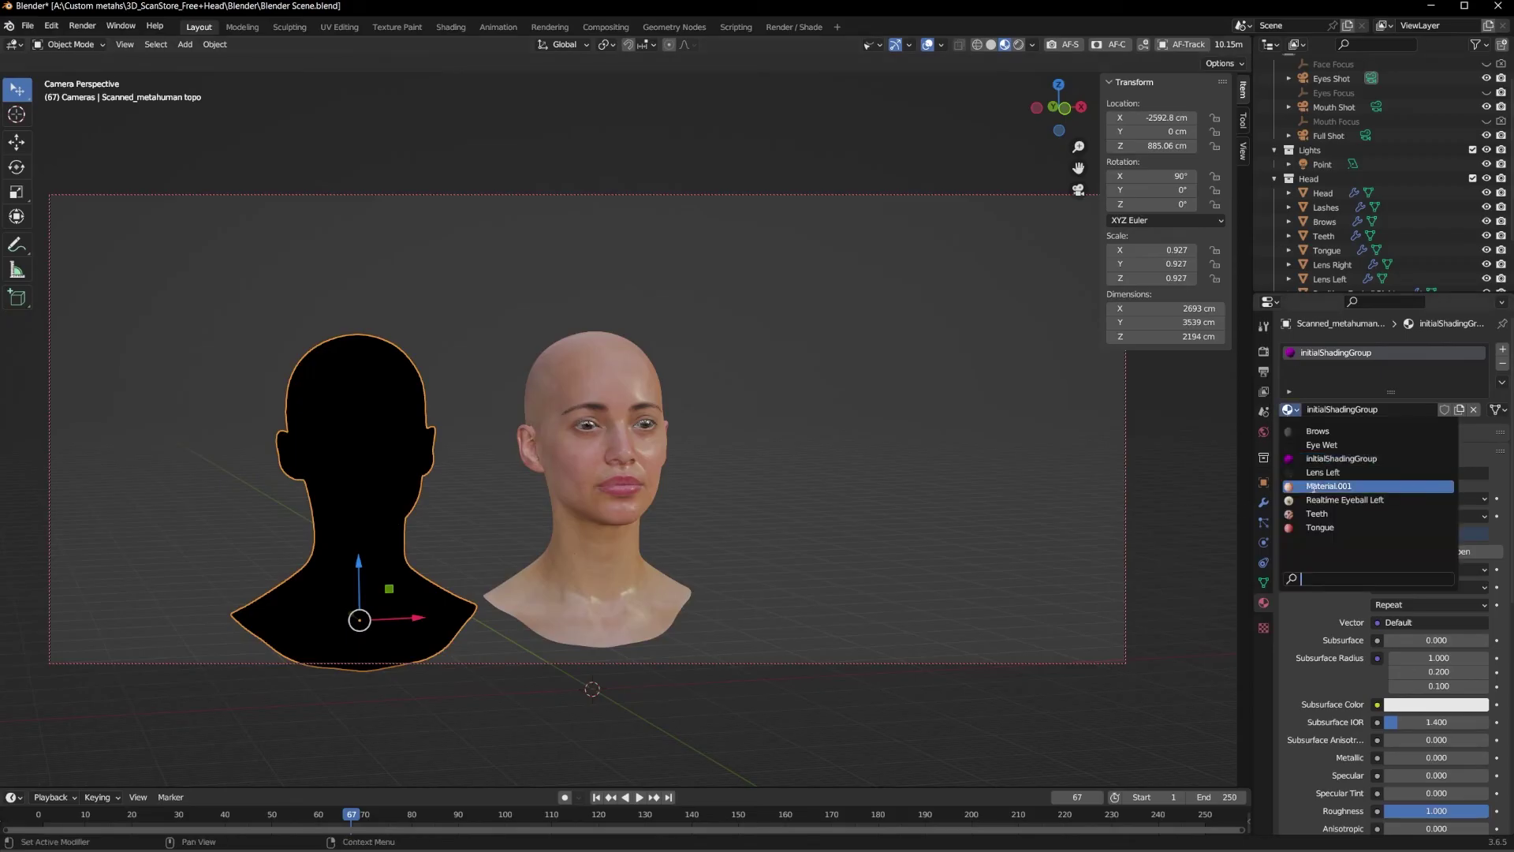
{"action": "key", "text": "Return"}
{"action": "scroll", "coordinate": [322, 538], "scroll_direction": "up", "scroll_amount": 4}
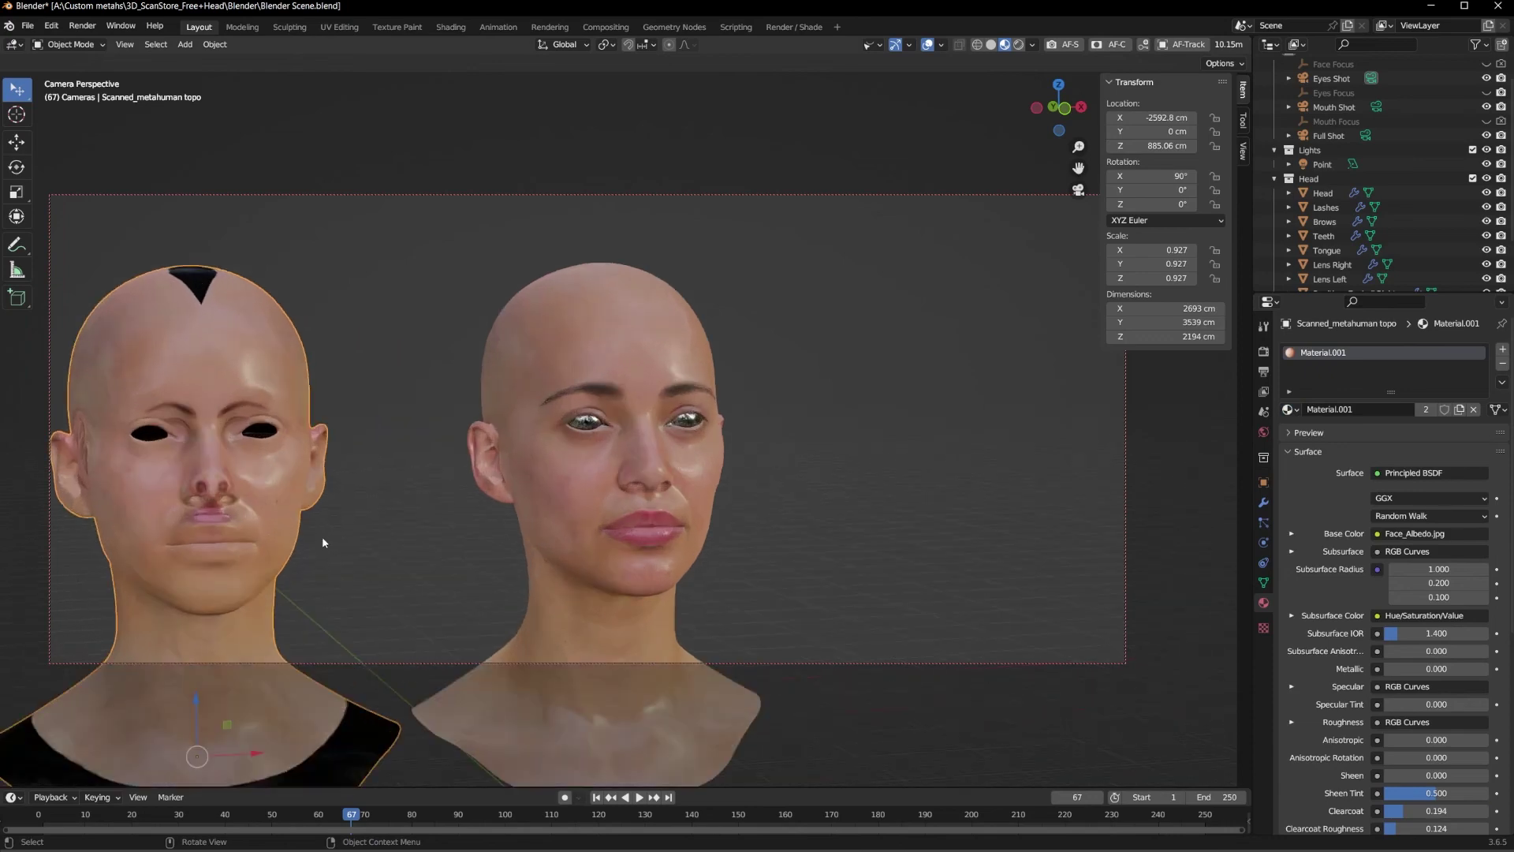
{"action": "middle_click_drag", "start_coordinate": [318, 568], "coordinate": [365, 555]}
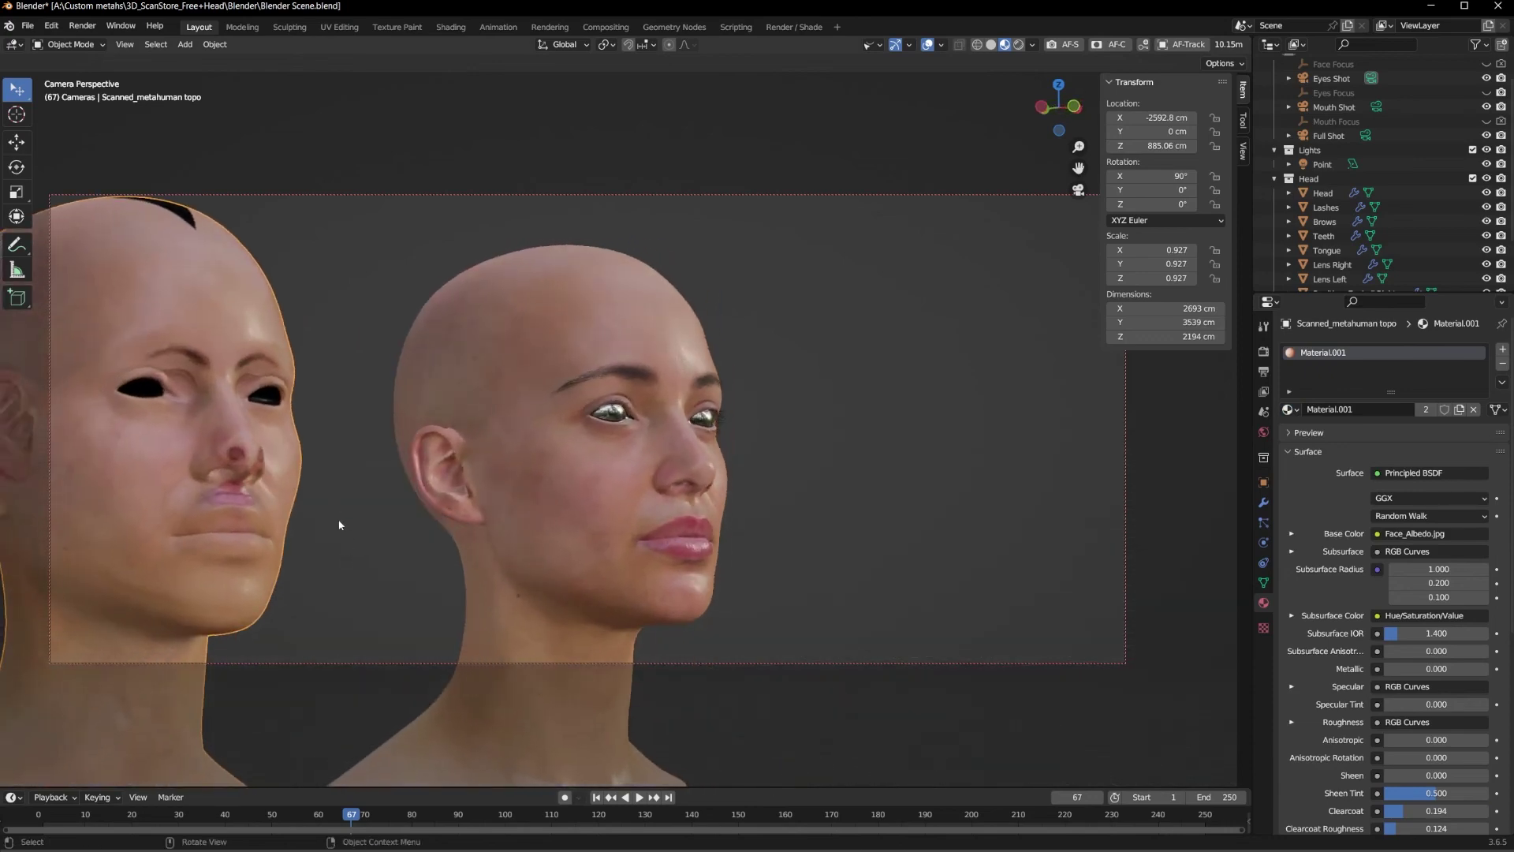
{"action": "scroll", "coordinate": [340, 525], "scroll_direction": "down", "scroll_amount": 4}
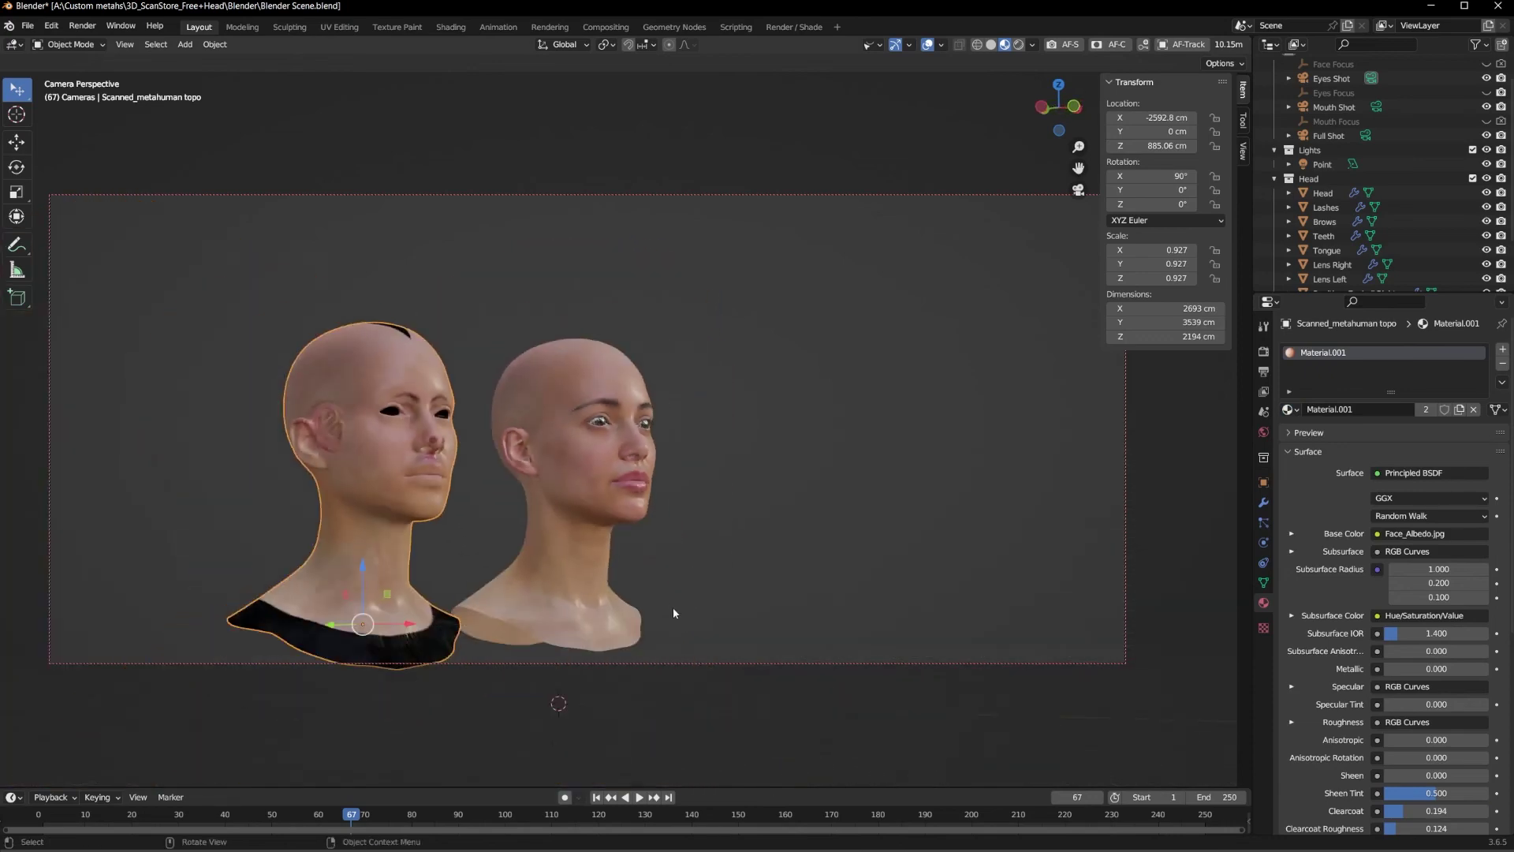
{"action": "middle_click_drag", "start_coordinate": [673, 610], "coordinate": [612, 612]}
{"action": "middle_click_drag", "start_coordinate": [482, 550], "coordinate": [497, 579]}
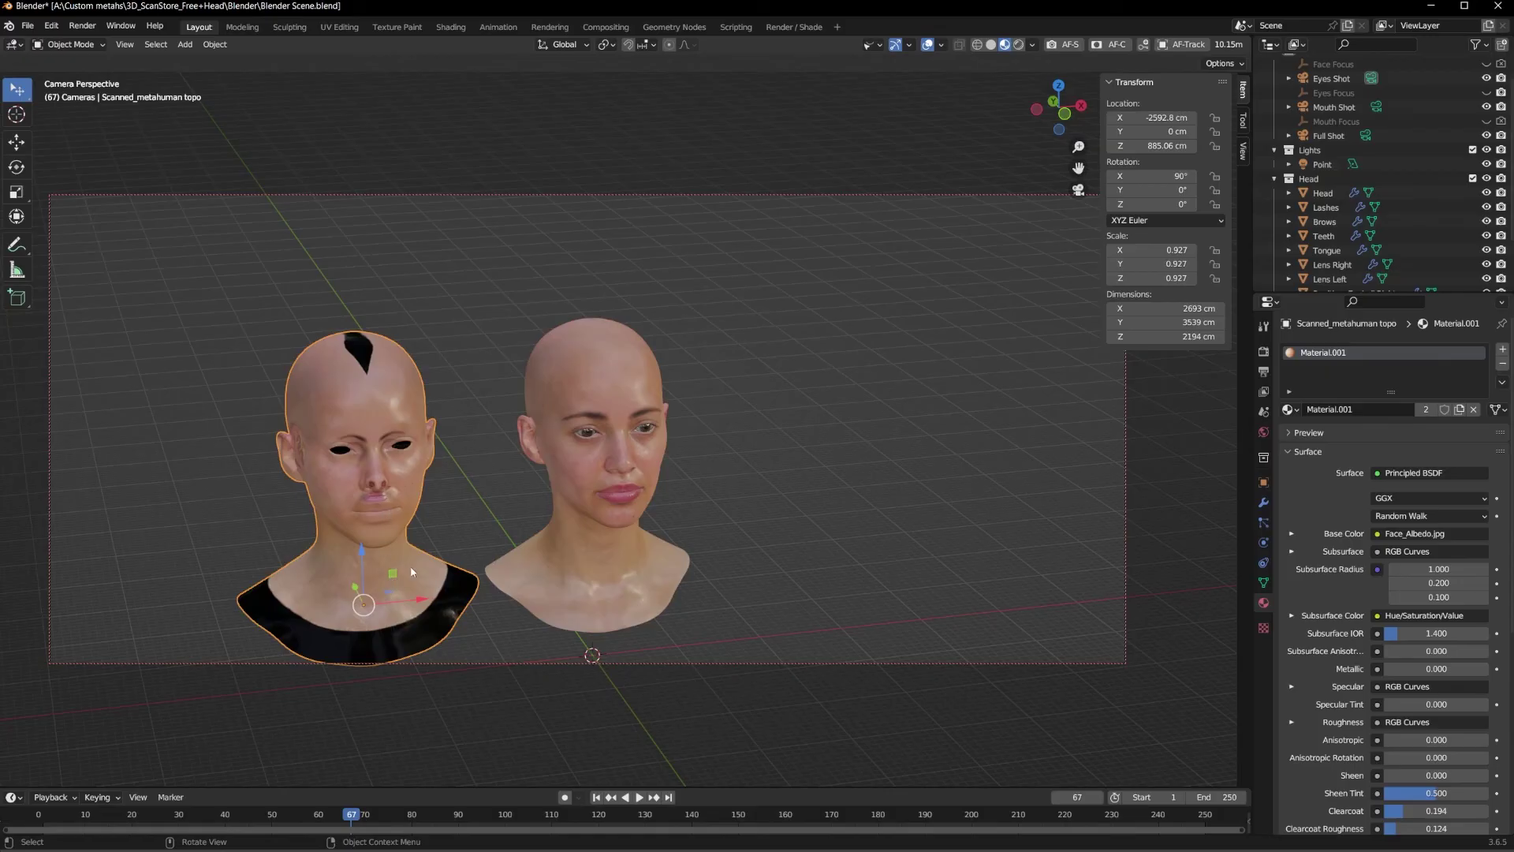
- Reassign the initialShadingGroup material to the Scanned_metahuman topo head
{"action": "left_click", "coordinate": [1292, 533]}
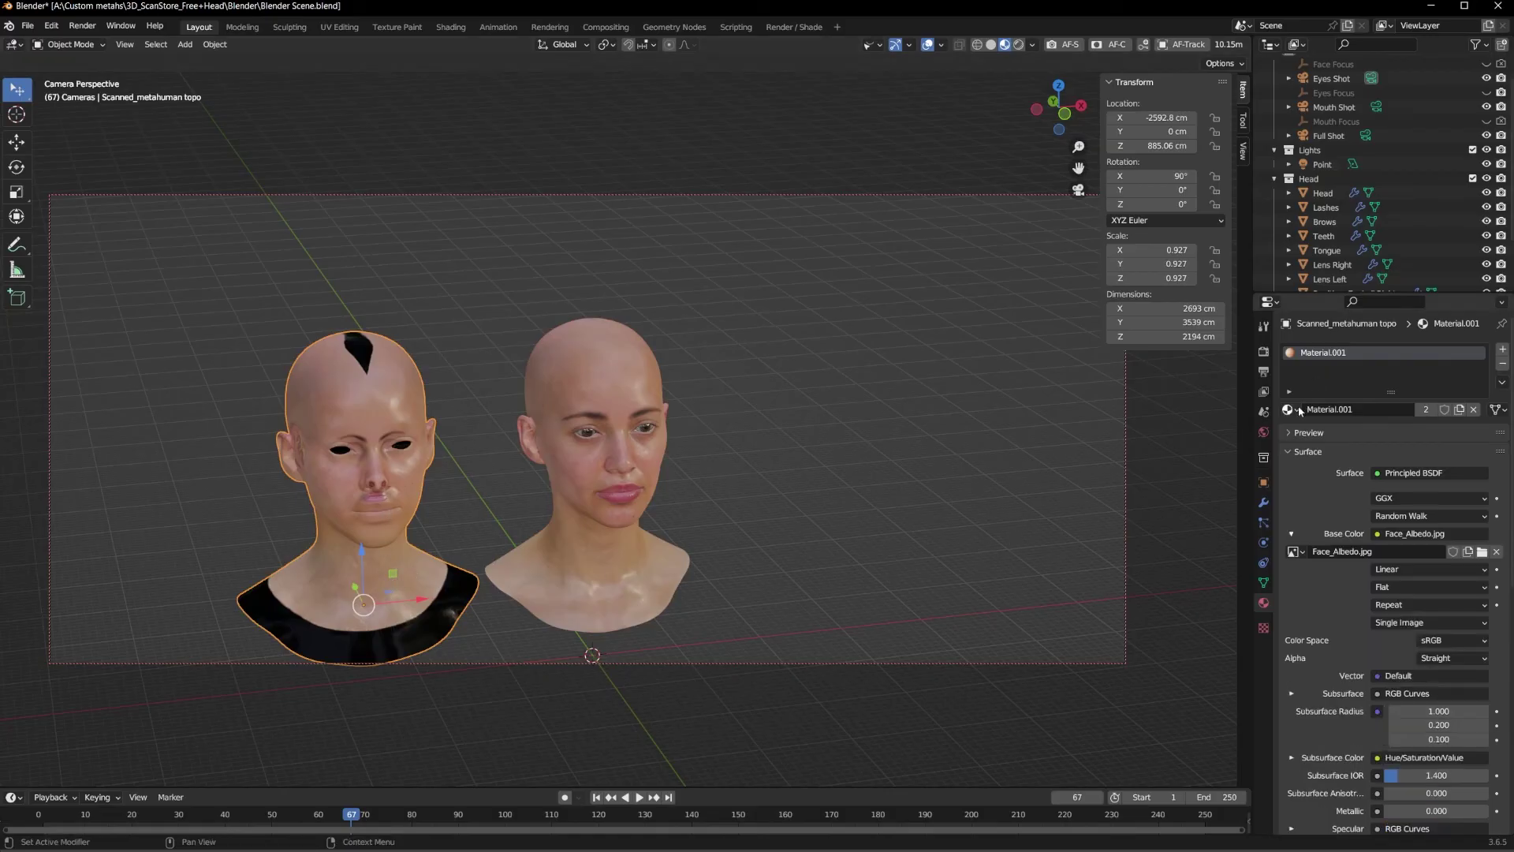
{"action": "left_click", "coordinate": [1289, 410]}
{"action": "left_click", "coordinate": [1340, 466]}
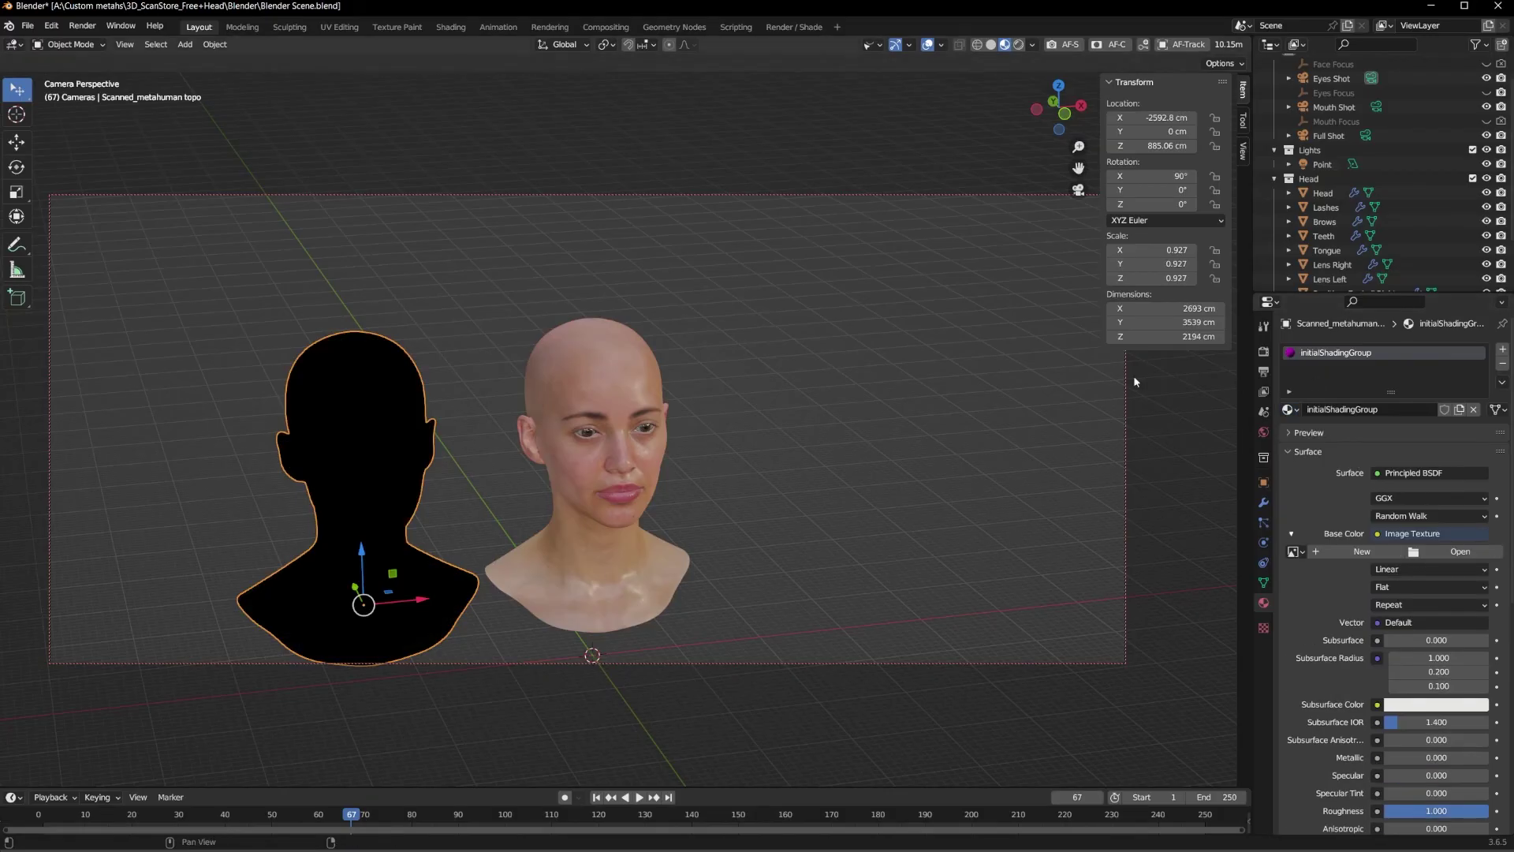
- Load Scanned_metahuman topo albedo.png from the 3D_ScanStore_Free+Head folder as the material's base color image
{"action": "left_click", "coordinate": [1419, 554]}
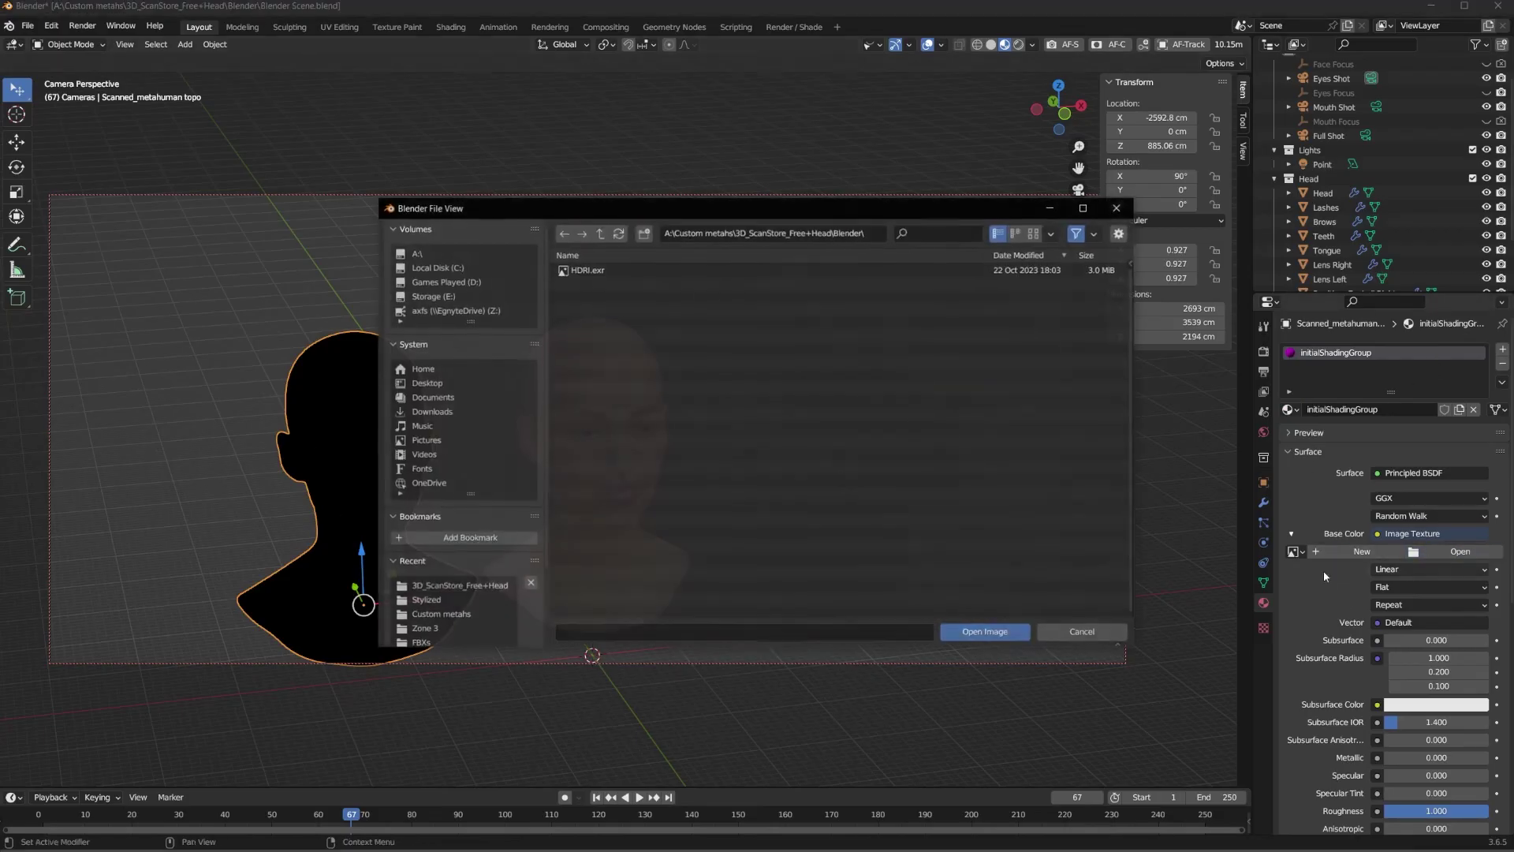
{"action": "left_click", "coordinate": [599, 232]}
{"action": "left_click", "coordinate": [652, 363]}
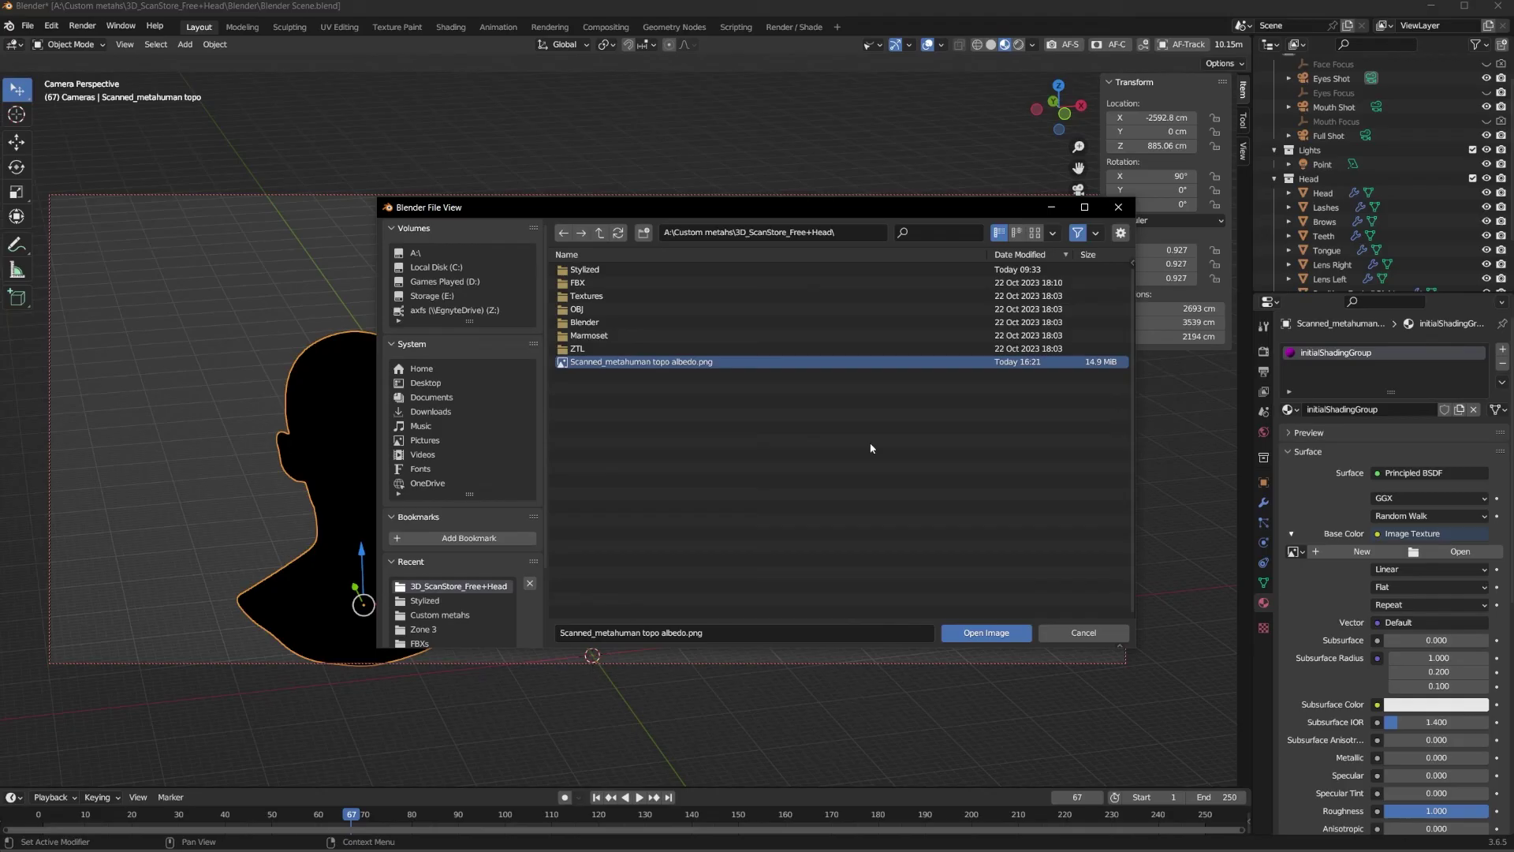
{"action": "left_click", "coordinate": [982, 634]}
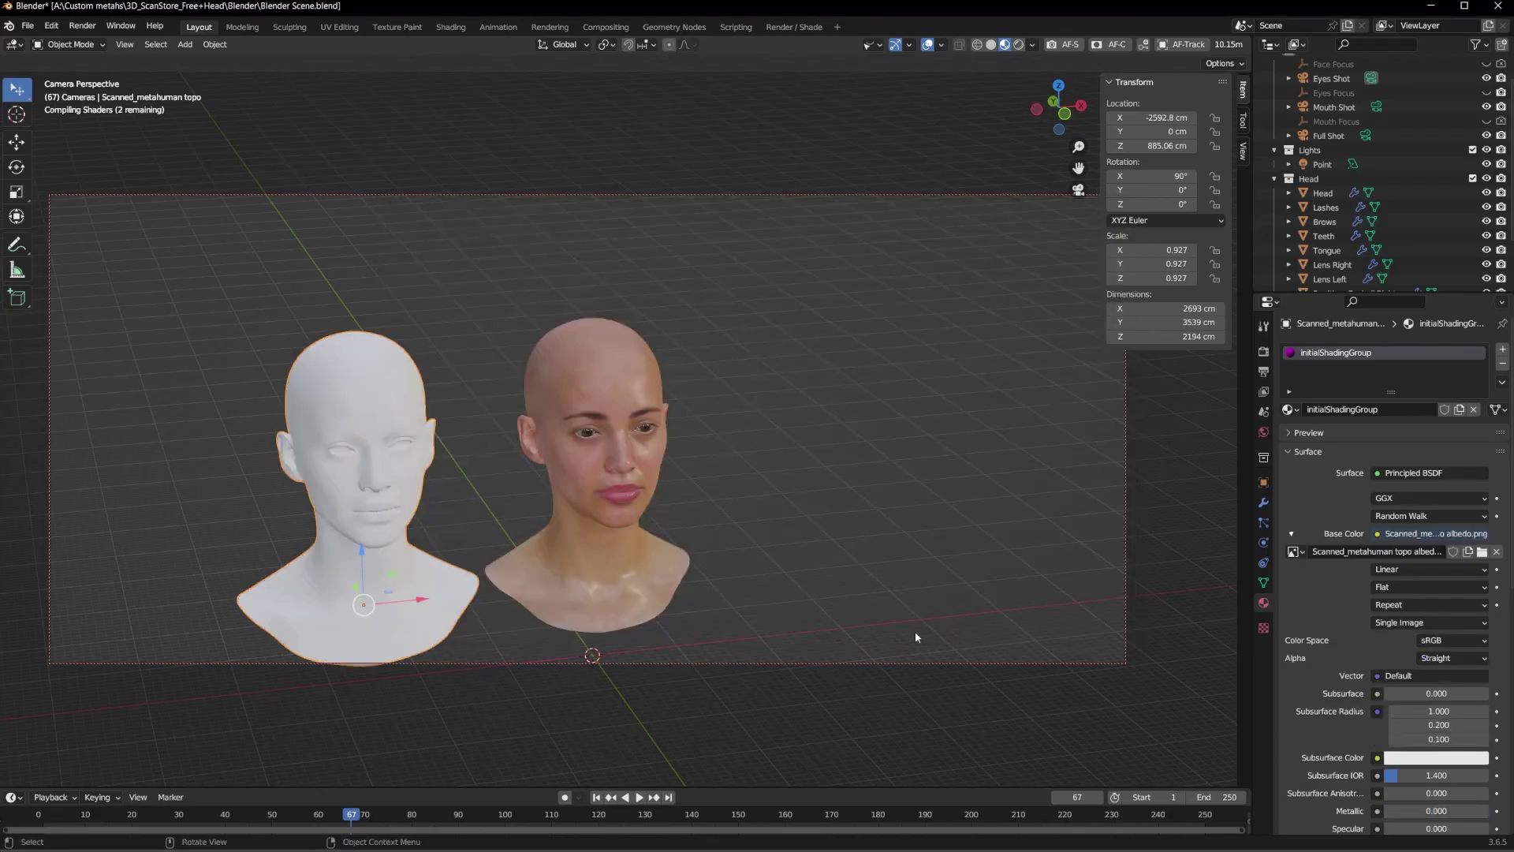
- Move the Scanned_metahuman topo head along X to the other side of the original head, at about 2572 cm
{"action": "middle_click_drag", "start_coordinate": [471, 529], "coordinate": [472, 365]}
{"action": "scroll", "coordinate": [404, 566], "scroll_direction": "down", "scroll_amount": 3}
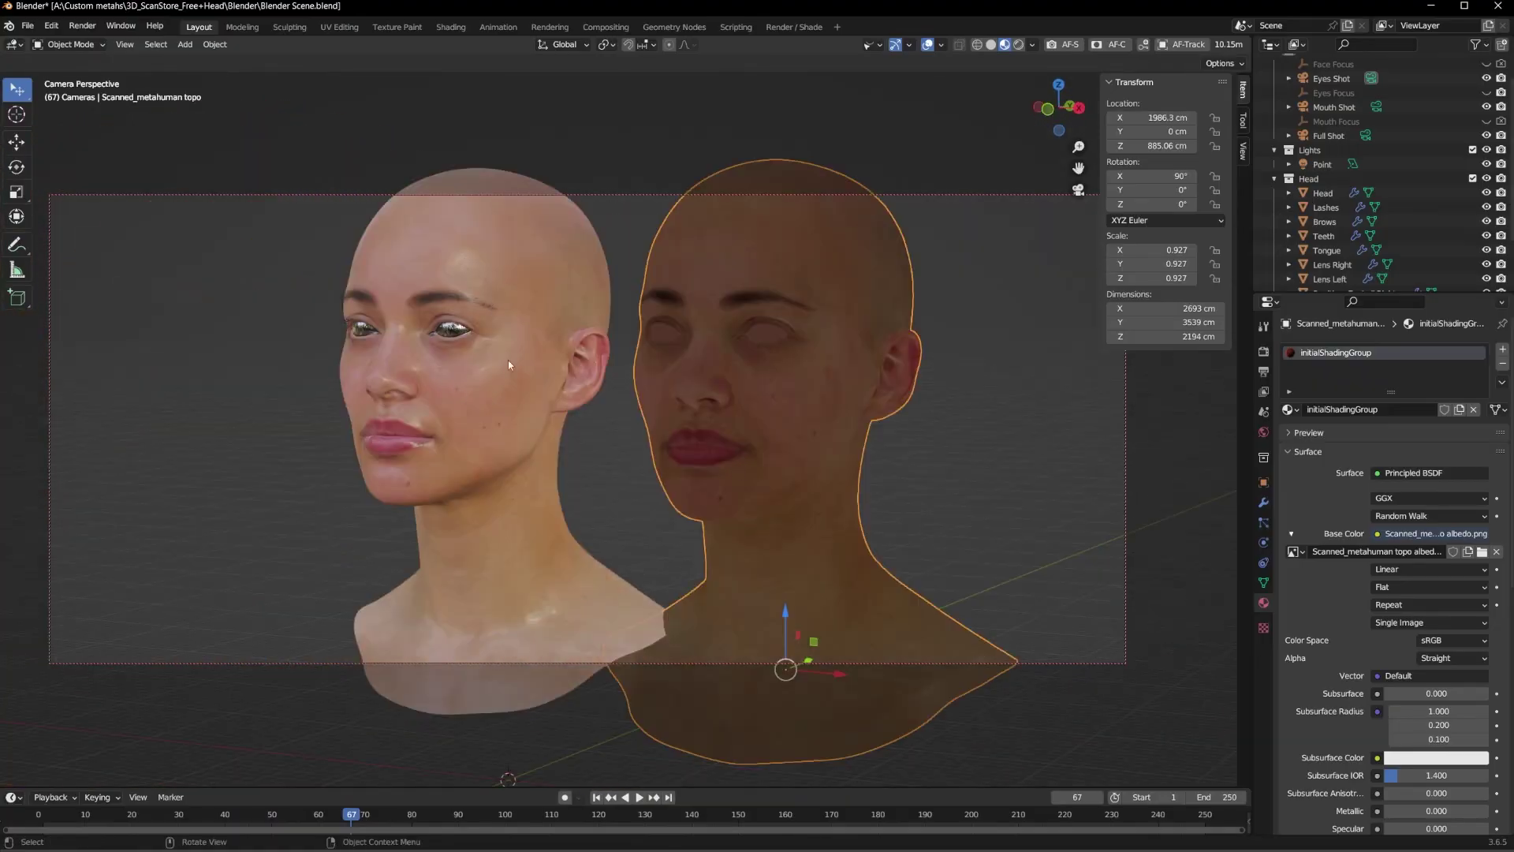
{"action": "middle_click_drag", "start_coordinate": [788, 453], "coordinate": [467, 318]}
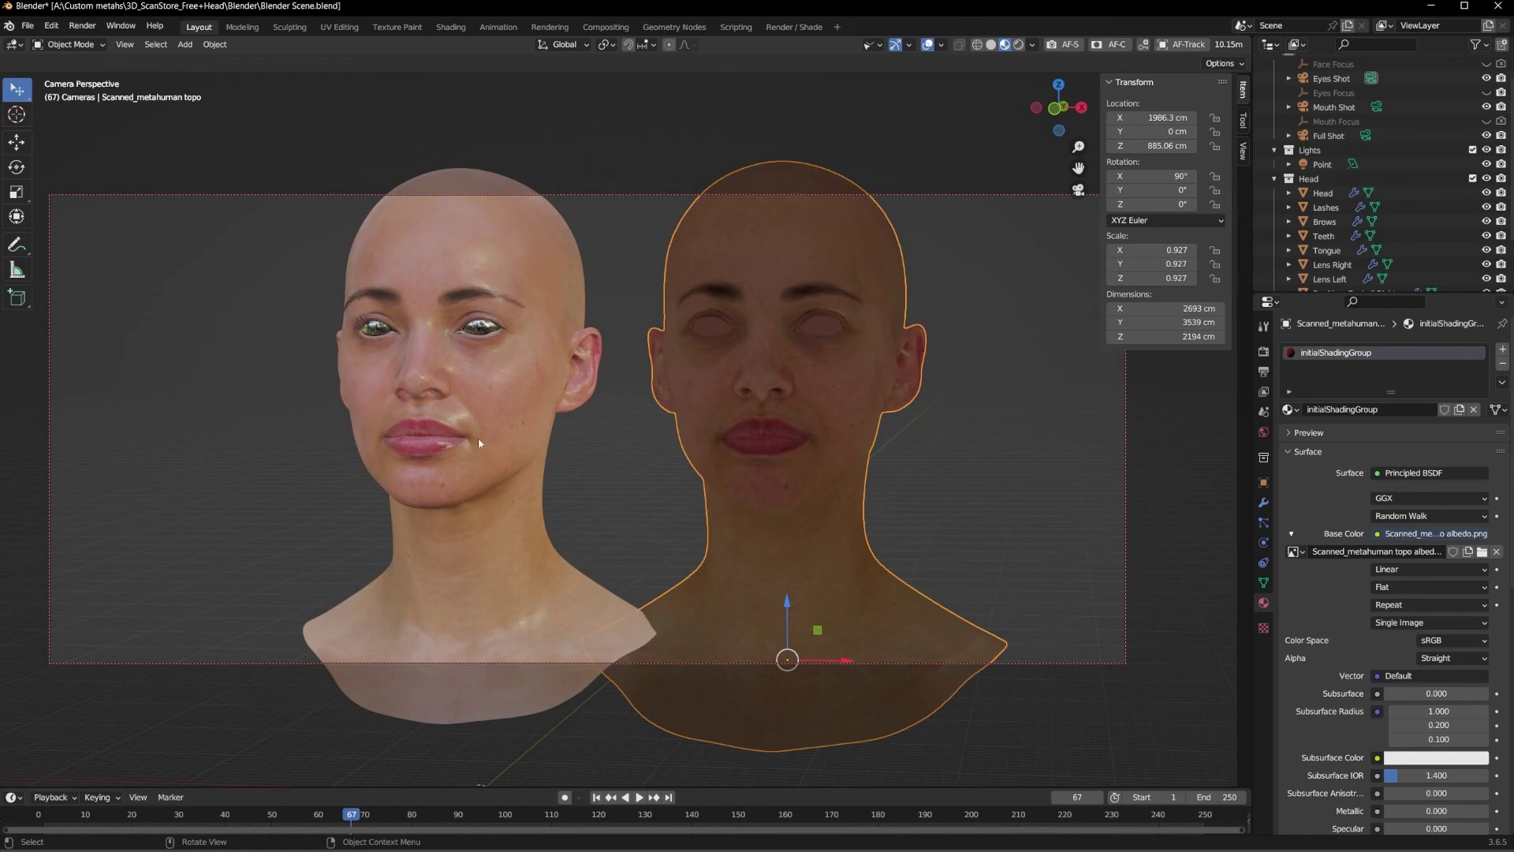
{"action": "scroll", "coordinate": [446, 435], "scroll_direction": "down", "scroll_amount": 3}
{"action": "scroll", "coordinate": [483, 489], "scroll_direction": "up", "scroll_amount": 3}
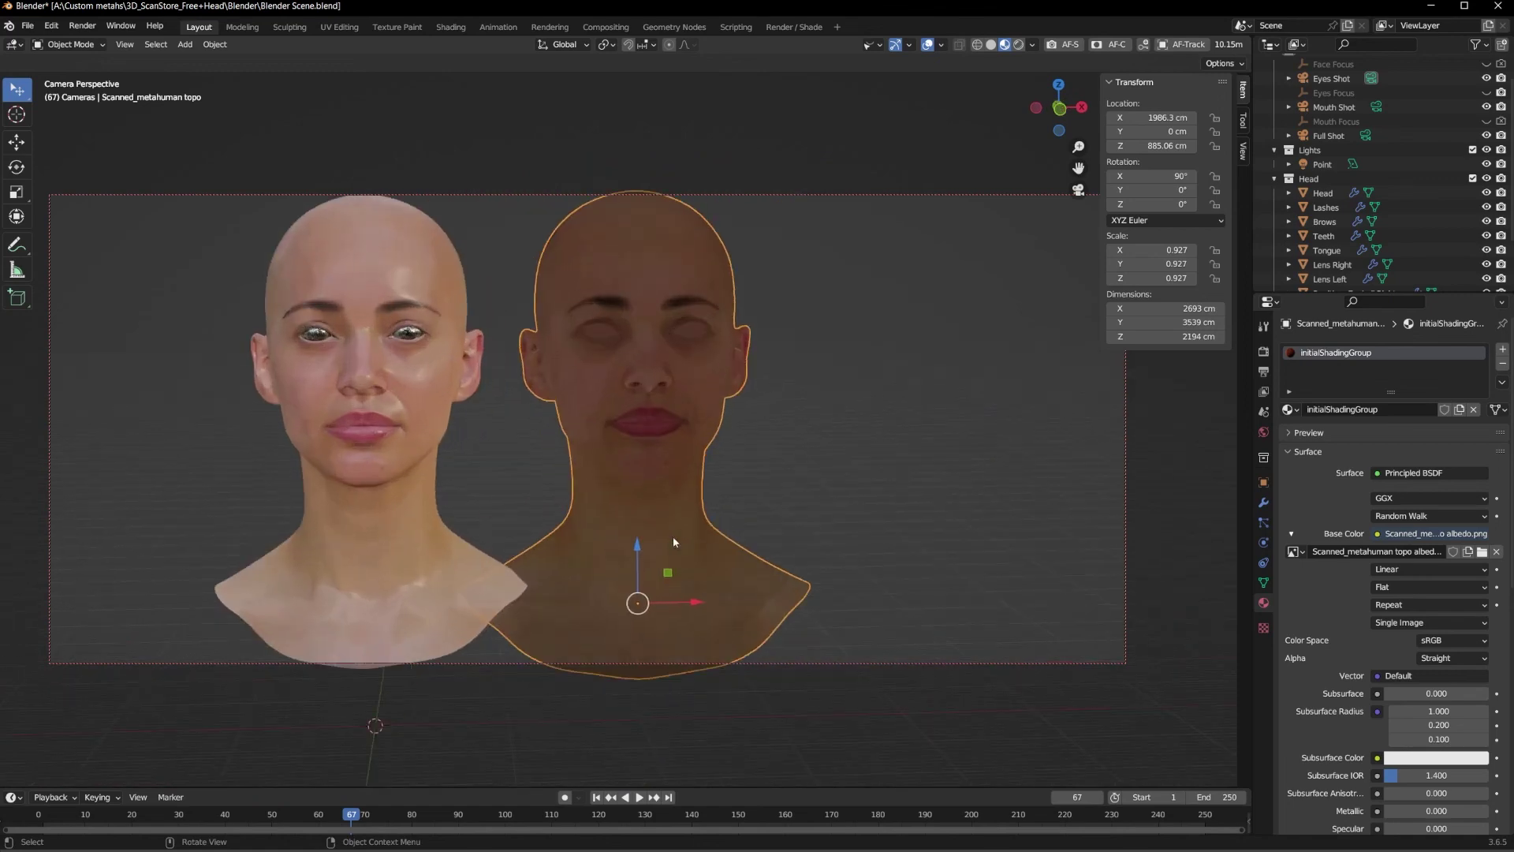
{"action": "middle_click_drag", "start_coordinate": [673, 536], "coordinate": [647, 539]}
{"action": "left_click_drag", "start_coordinate": [693, 612], "coordinate": [776, 609]}
- Compare the textured metahuman-topology head with the original scan head from several angles, deselecting it for a clear view
{"action": "middle_click_drag", "start_coordinate": [538, 411], "coordinate": [581, 423]}
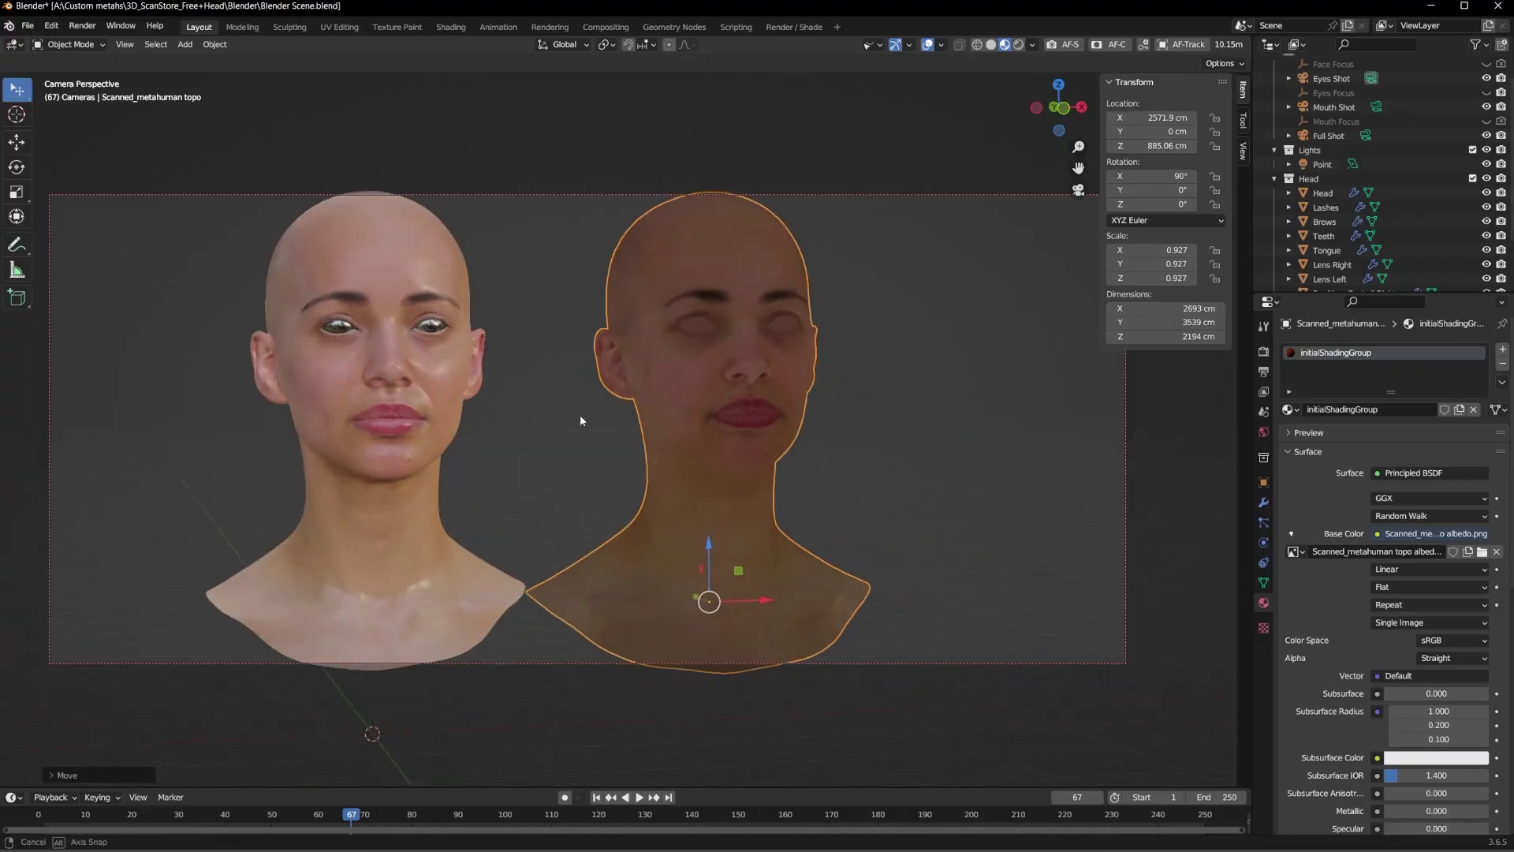
{"action": "scroll", "coordinate": [409, 352], "scroll_direction": "up", "scroll_amount": 4}
{"action": "middle_click_drag", "start_coordinate": [413, 398], "coordinate": [439, 395]}
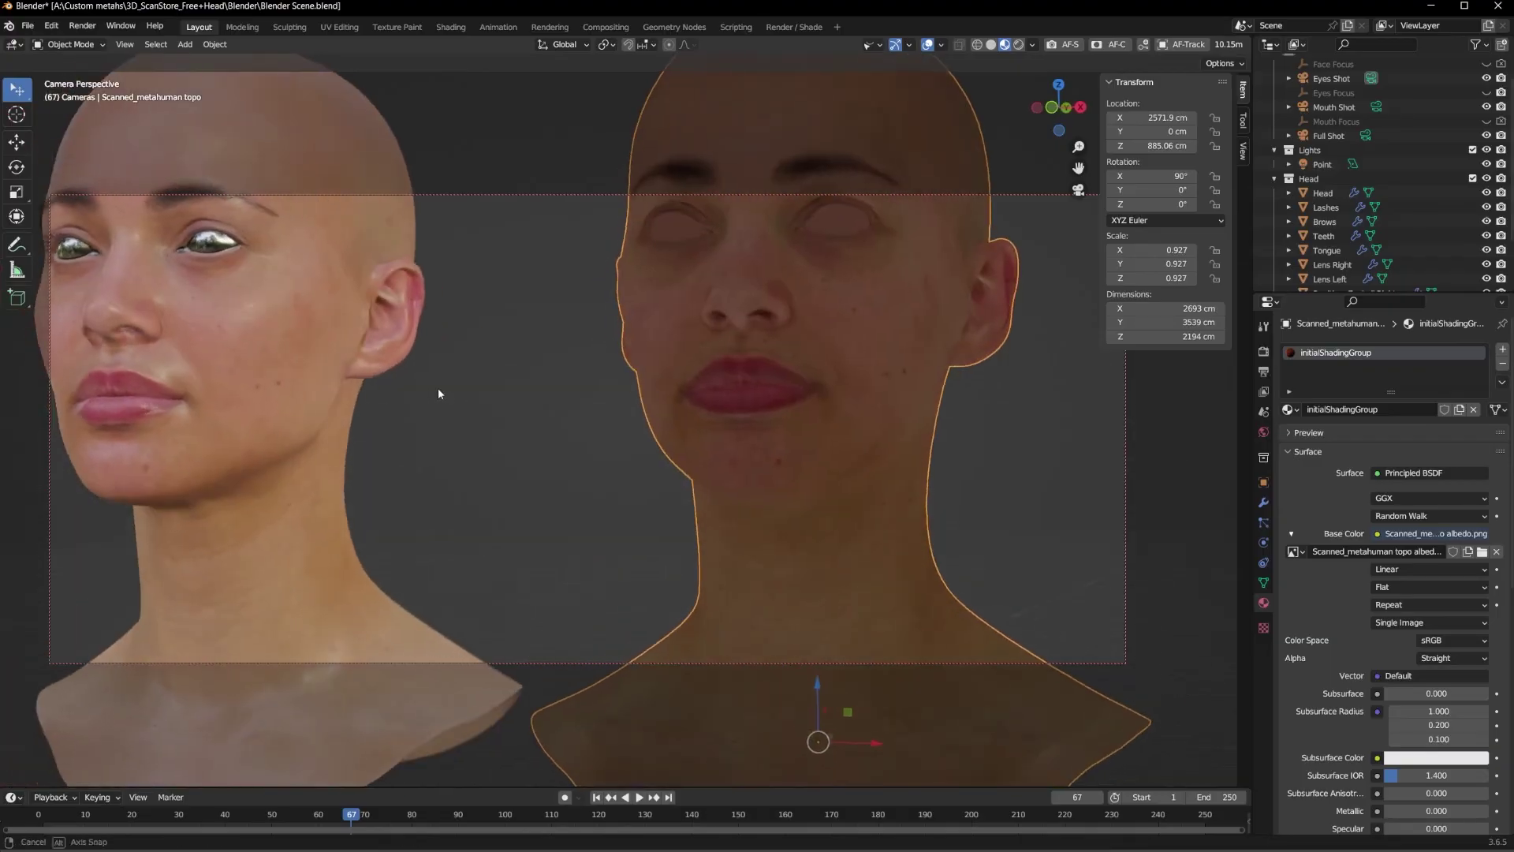
{"action": "scroll", "coordinate": [602, 452], "scroll_direction": "down", "scroll_amount": 4}
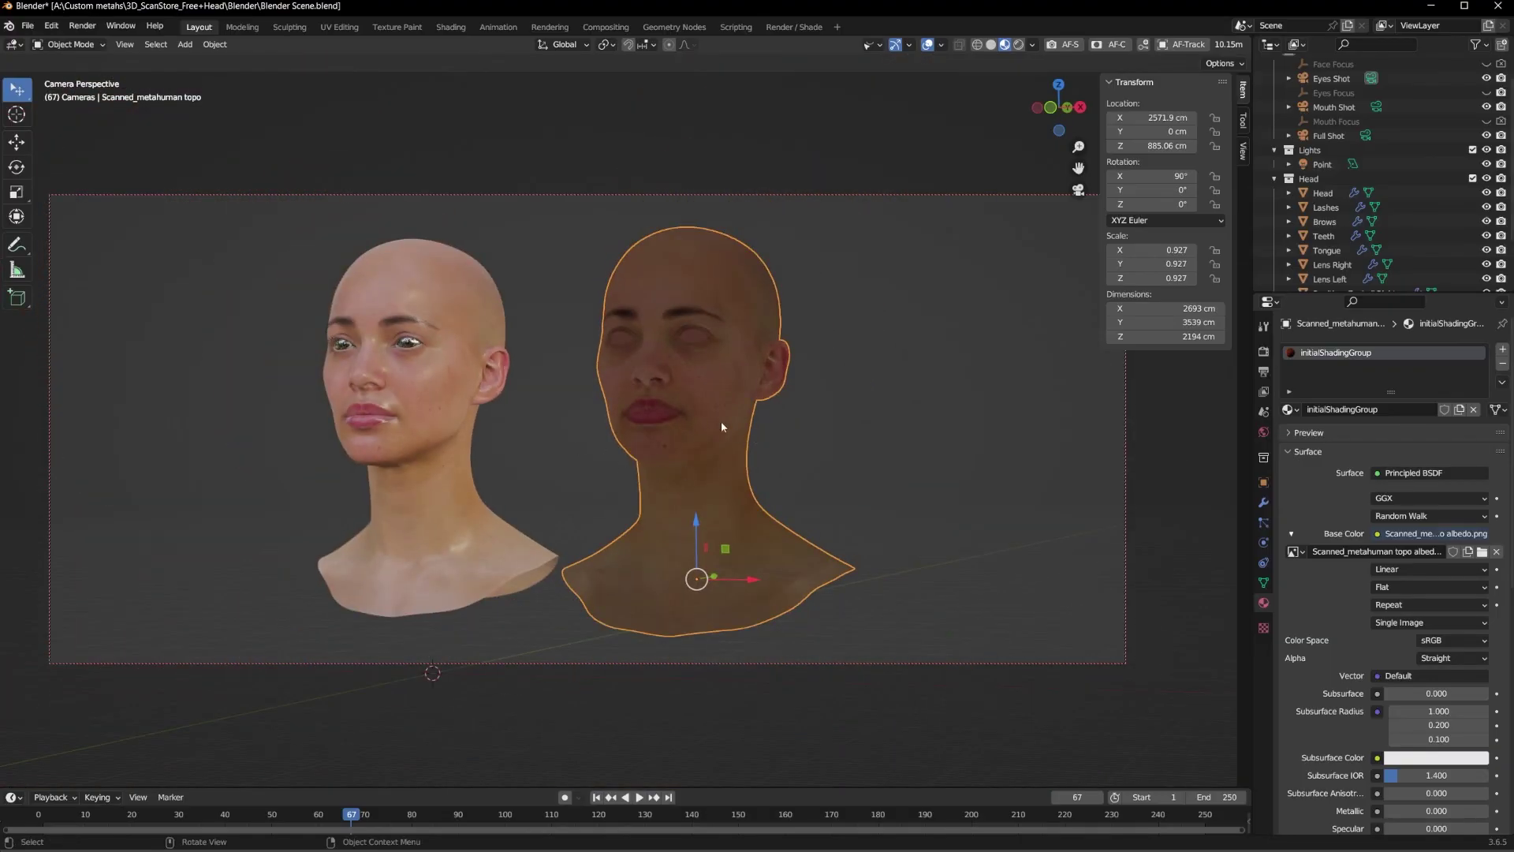
{"action": "left_click", "coordinate": [769, 488]}
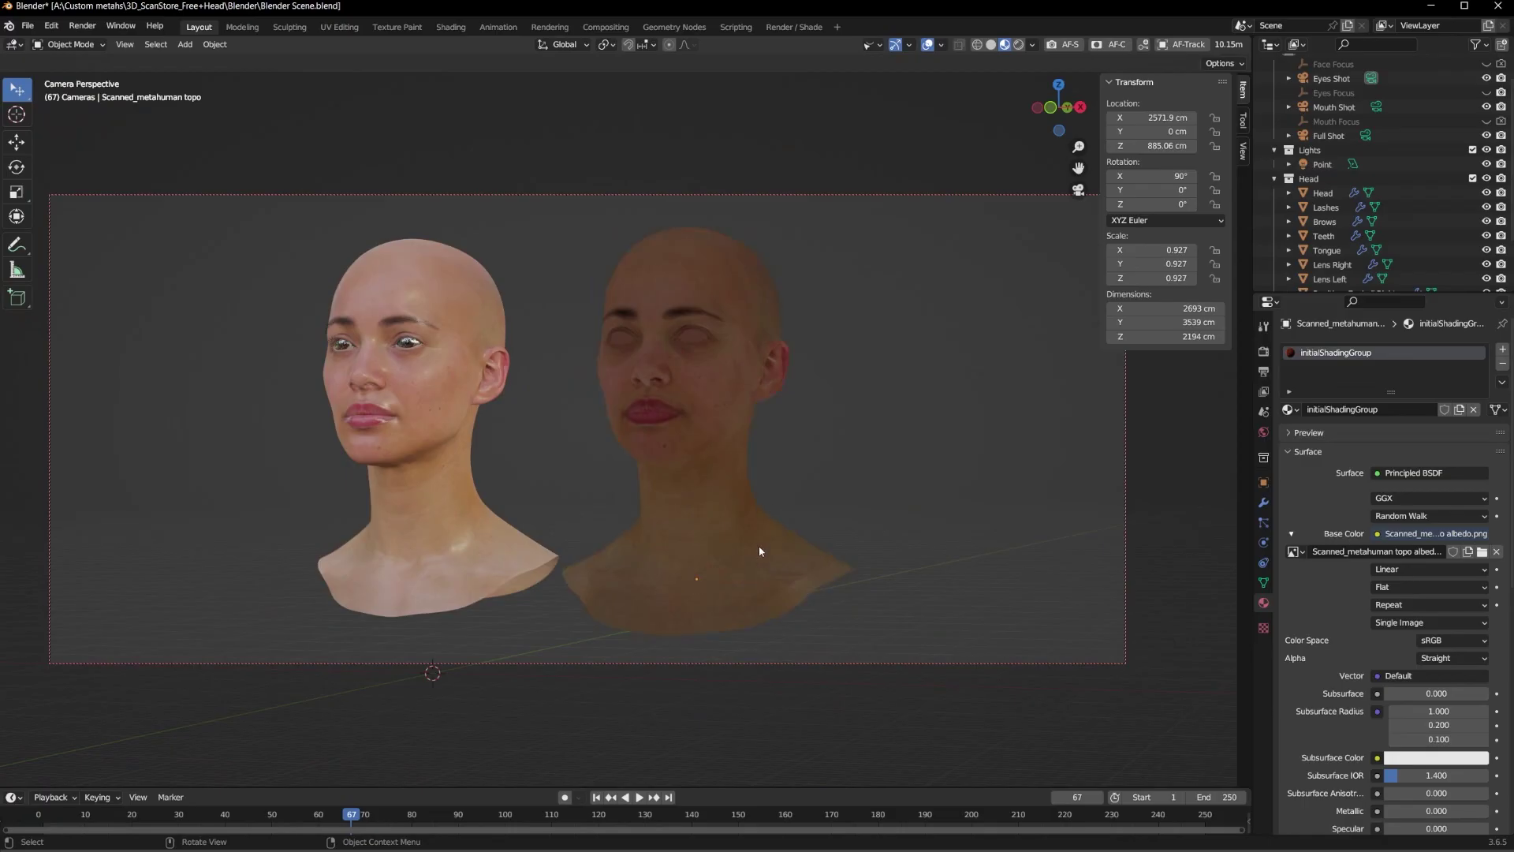
{"action": "middle_click_drag", "start_coordinate": [684, 451], "coordinate": [717, 453]}
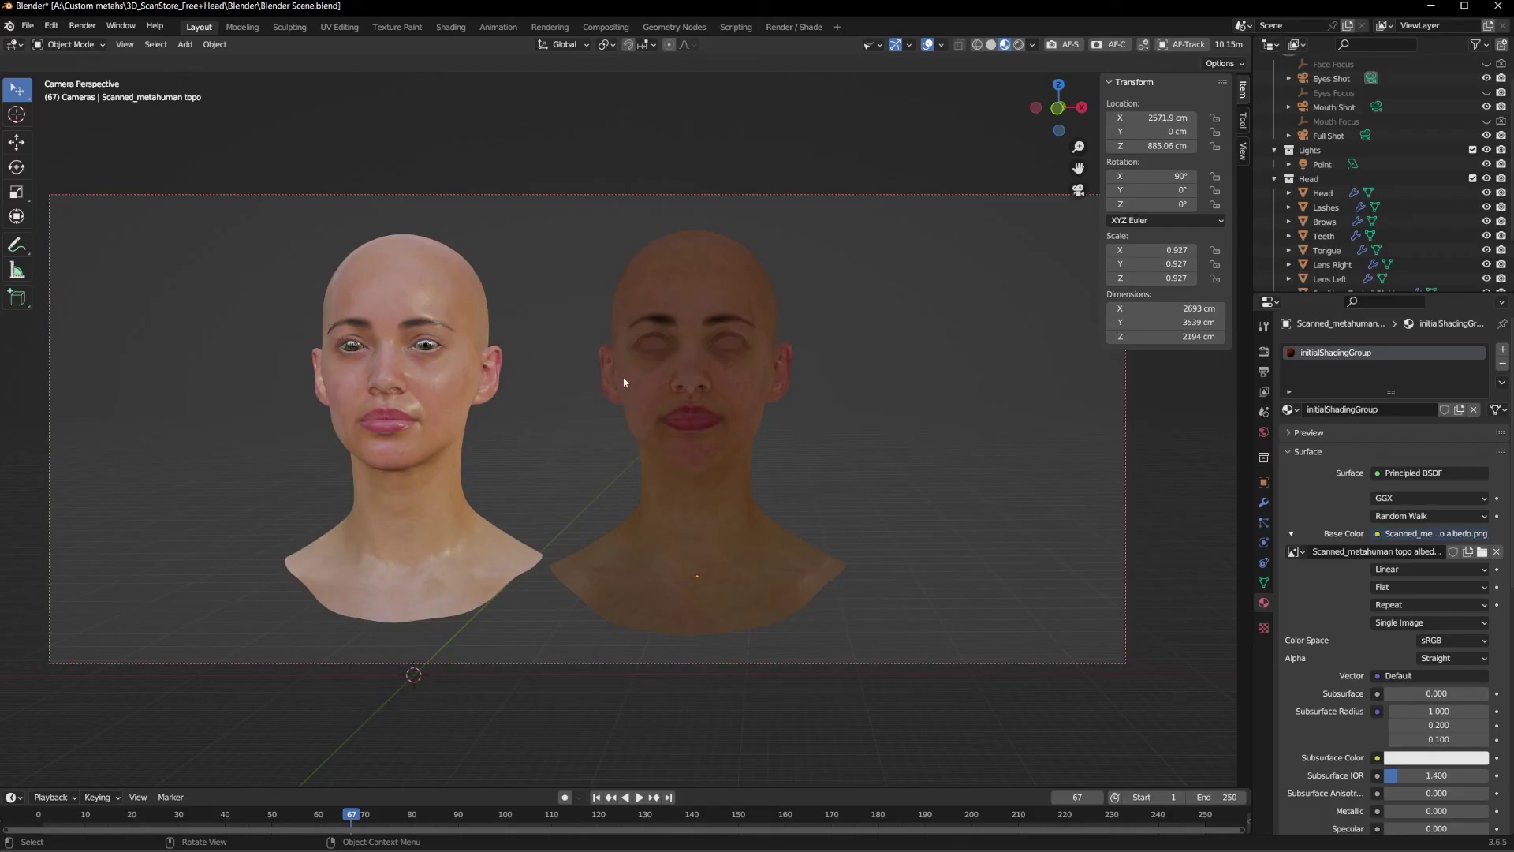
{"action": "middle_click_drag", "start_coordinate": [618, 382], "coordinate": [676, 381]}
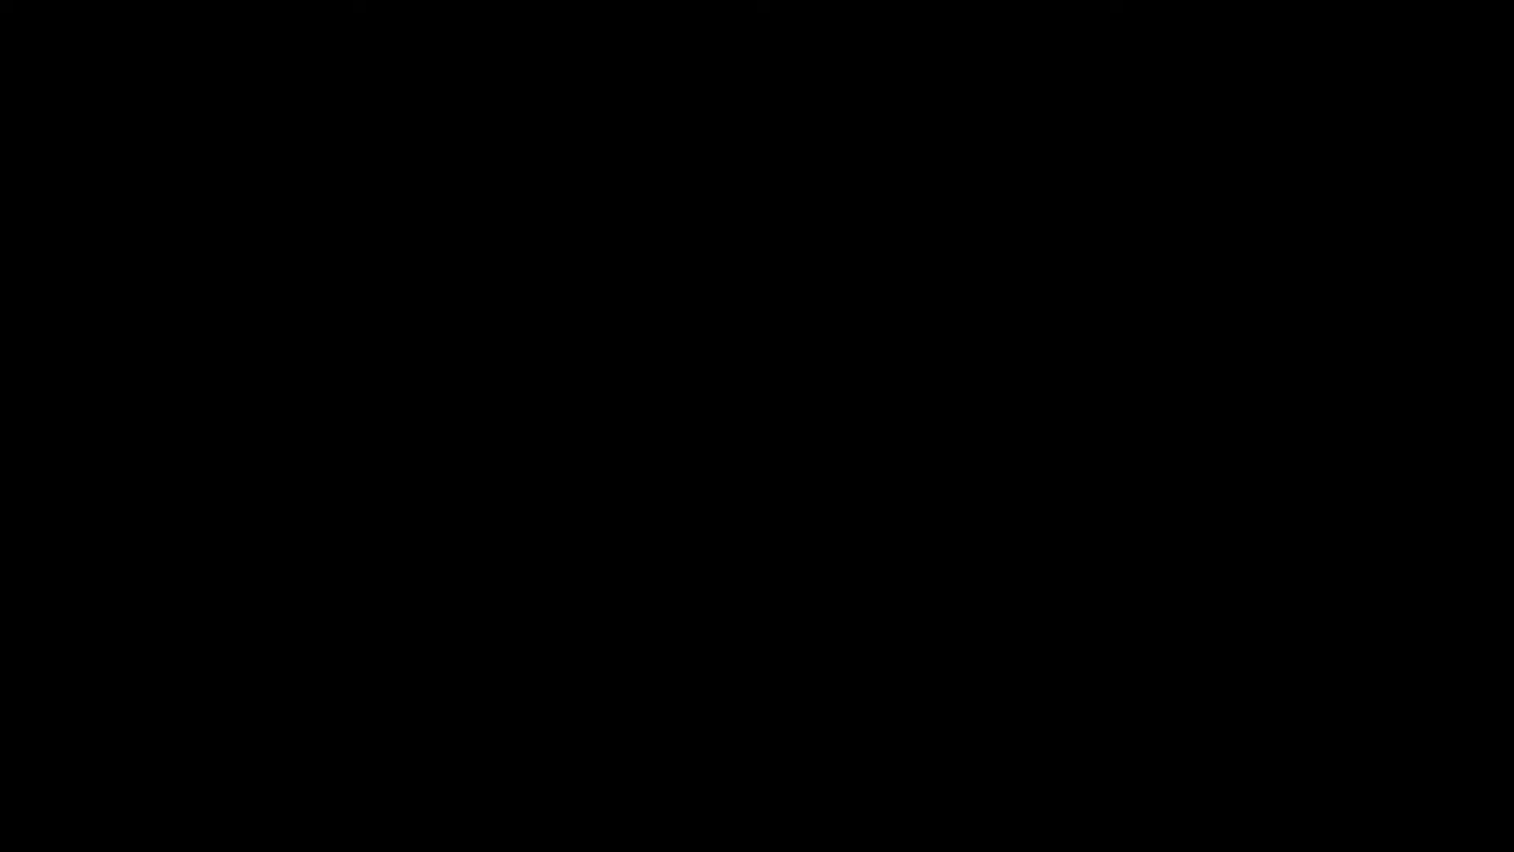